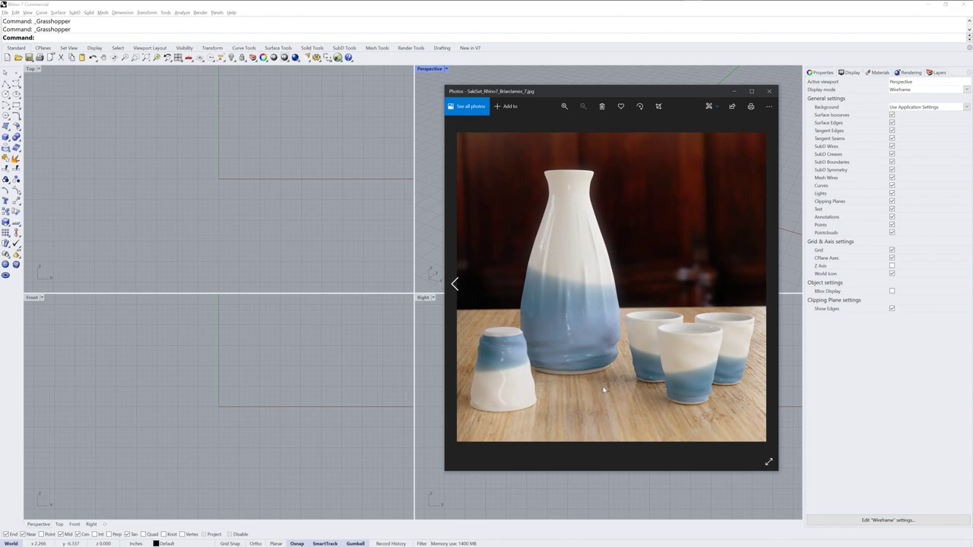
# - Open the Grasshopper editor and place a Boolean Toggle with a Button above it on the canvas
pyautogui.click(432, 188)
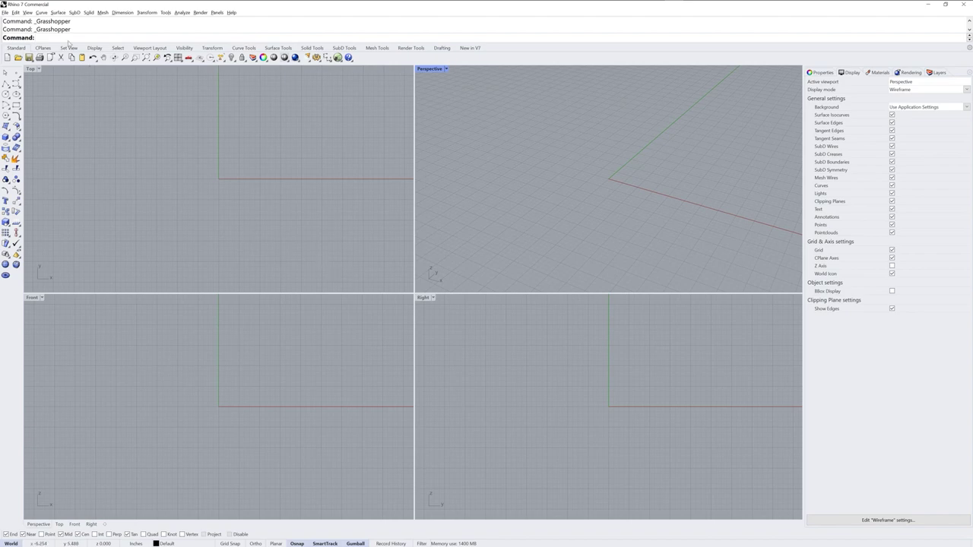
pyautogui.click(338, 57)
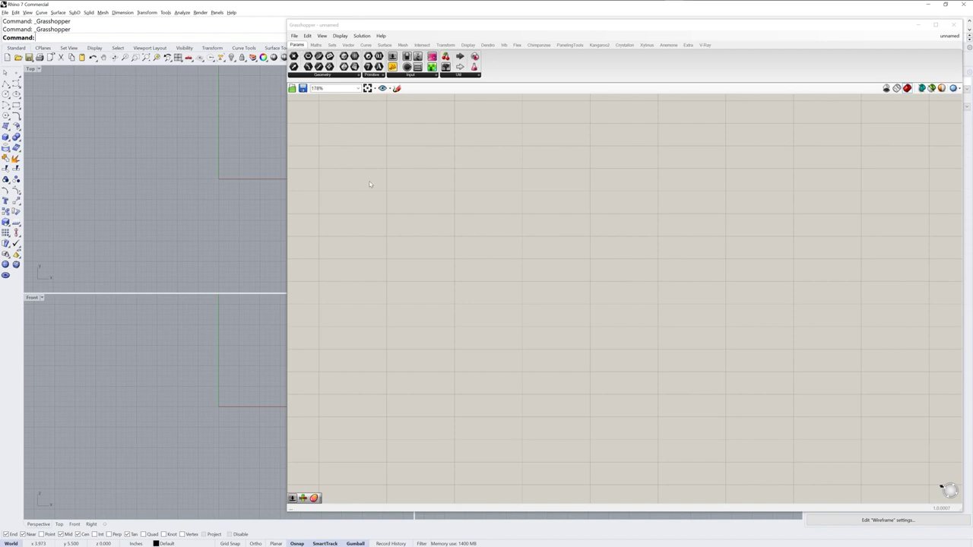
pyautogui.click(421, 76)
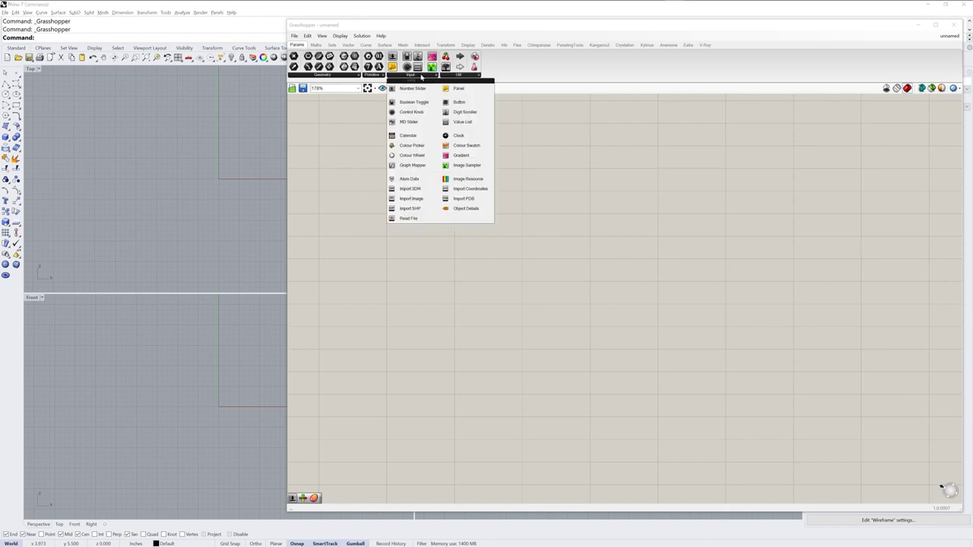
pyautogui.moveTo(415, 102); pyautogui.dragTo(676, 262)
pyautogui.click(420, 76)
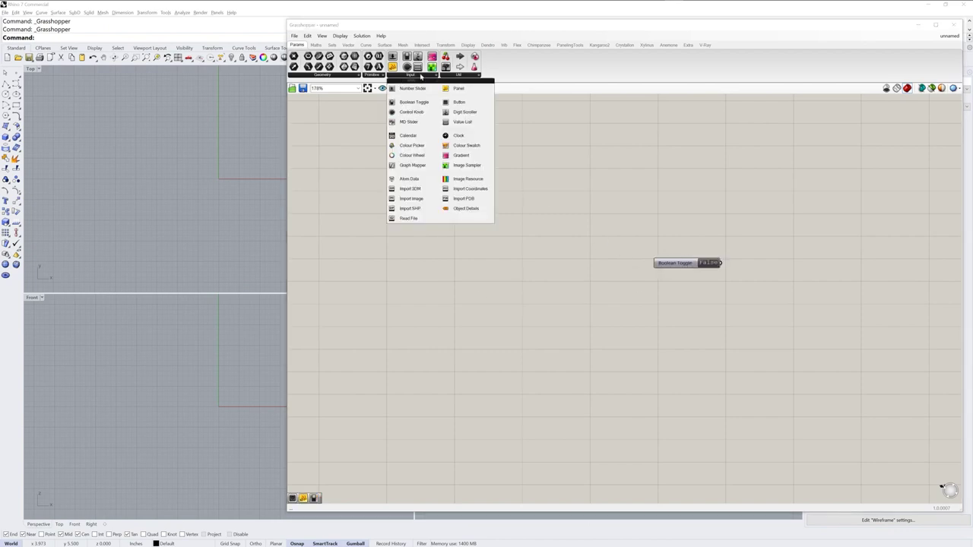
pyautogui.moveTo(458, 101); pyautogui.dragTo(690, 247)
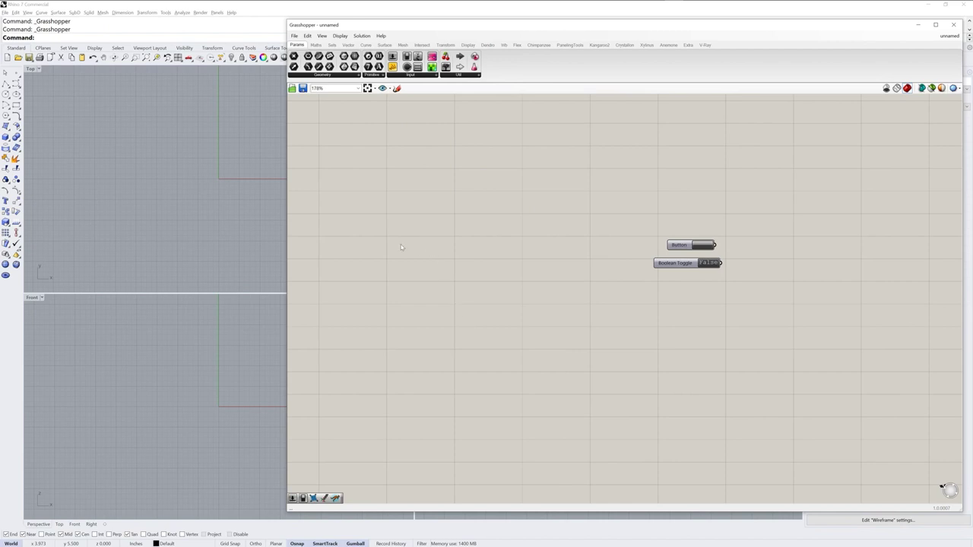
# - Place a Brep parameter on the canvas and another geometry parameter directly above it
pyautogui.click(344, 77)
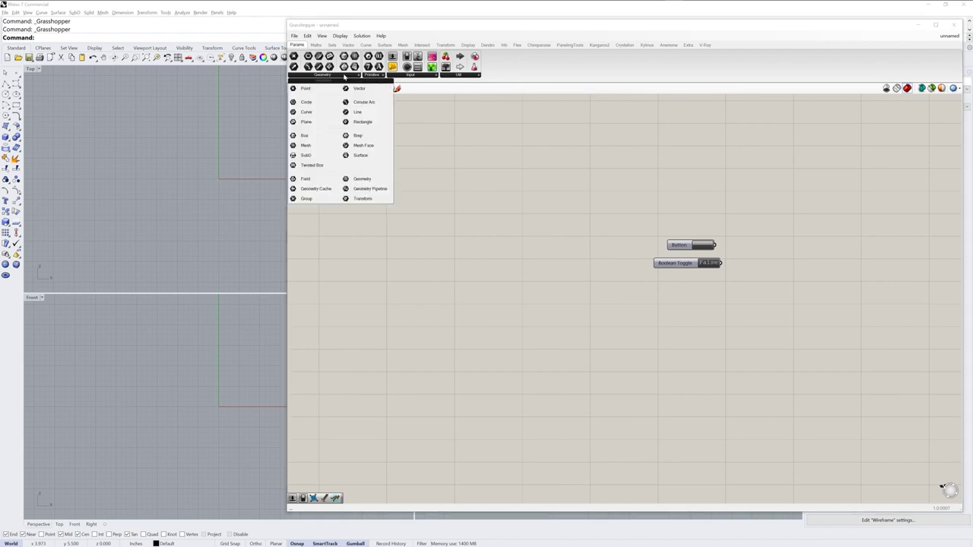
pyautogui.moveTo(358, 135); pyautogui.dragTo(380, 304)
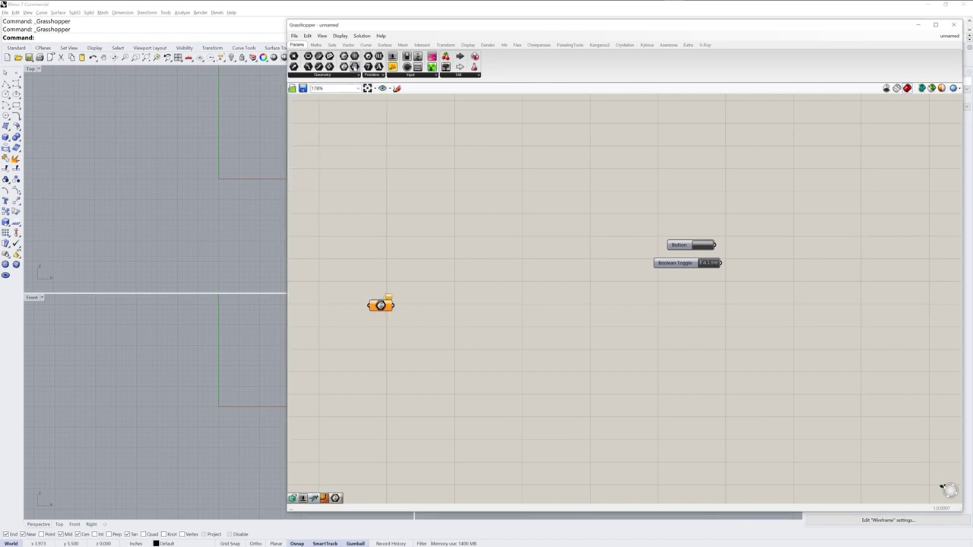
pyautogui.moveTo(354, 67); pyautogui.dragTo(381, 246)
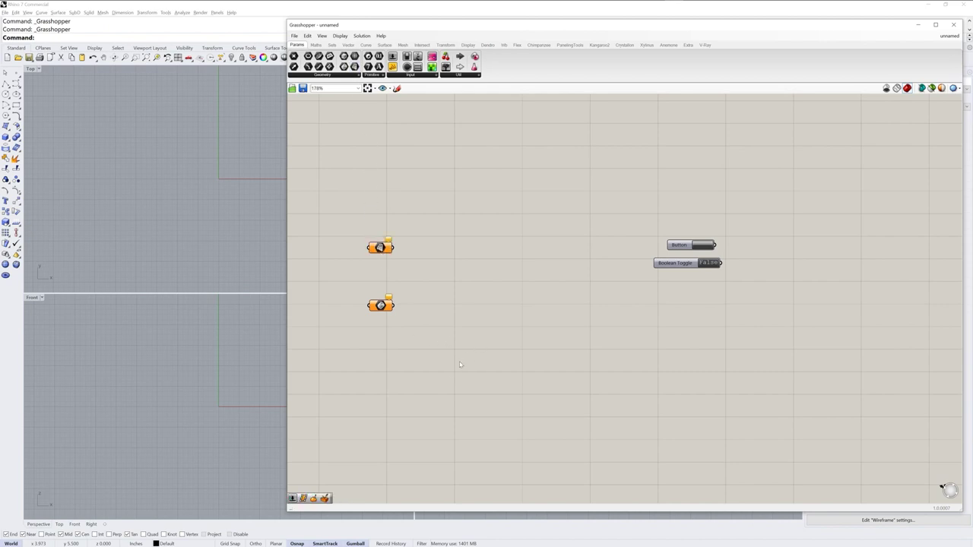
# - Add a Quad Remesh component and a Quad Remesh Settings component, positioning the remesher below and to the right of its settings
pyautogui.click(402, 46)
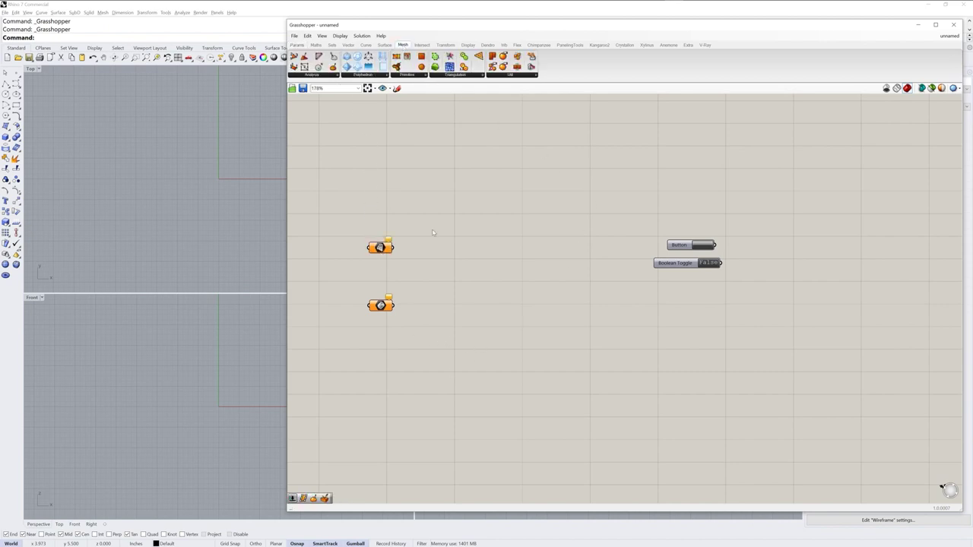
pyautogui.click(473, 75)
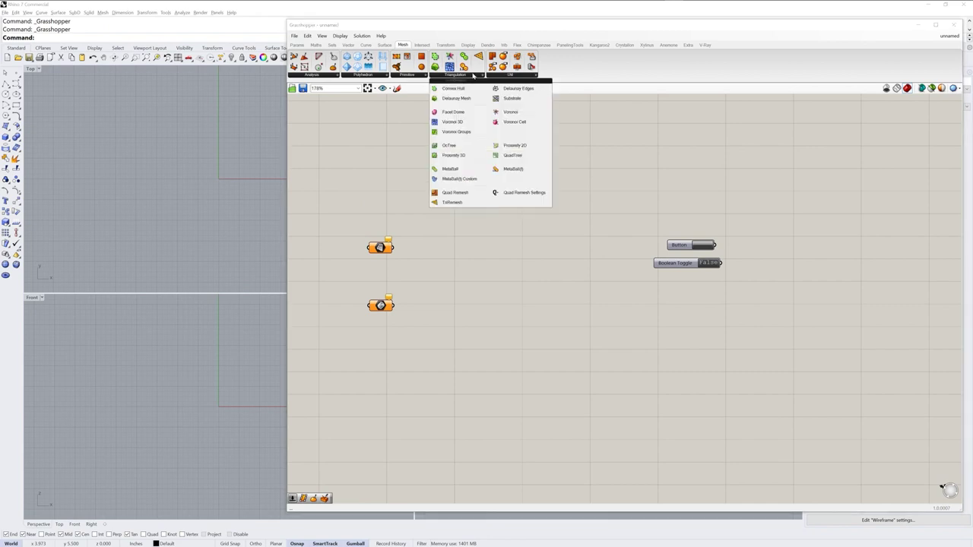
pyautogui.click(454, 193)
pyautogui.click(410, 190)
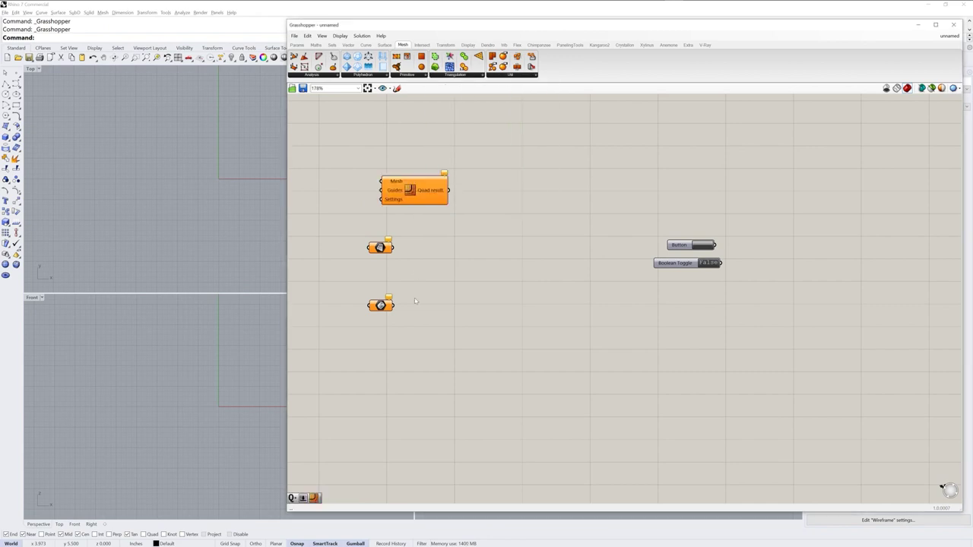
pyautogui.click(453, 76)
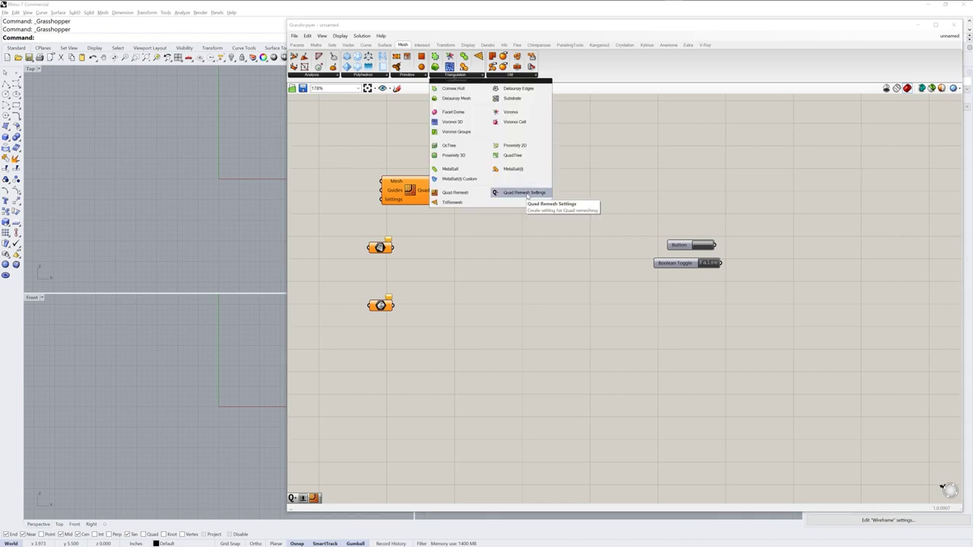
pyautogui.click(498, 192)
pyautogui.click(348, 154)
pyautogui.moveTo(416, 199); pyautogui.dragTo(443, 203)
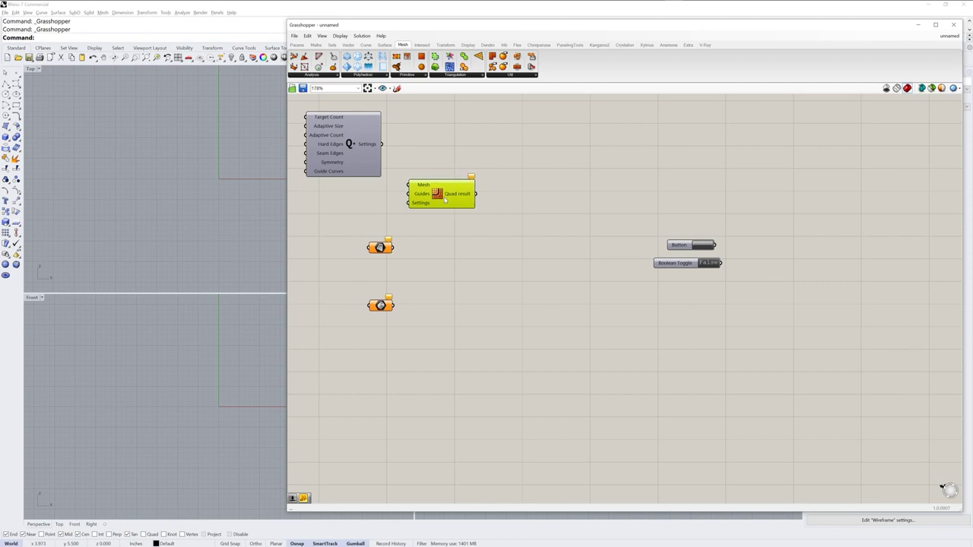
pyautogui.click(561, 363)
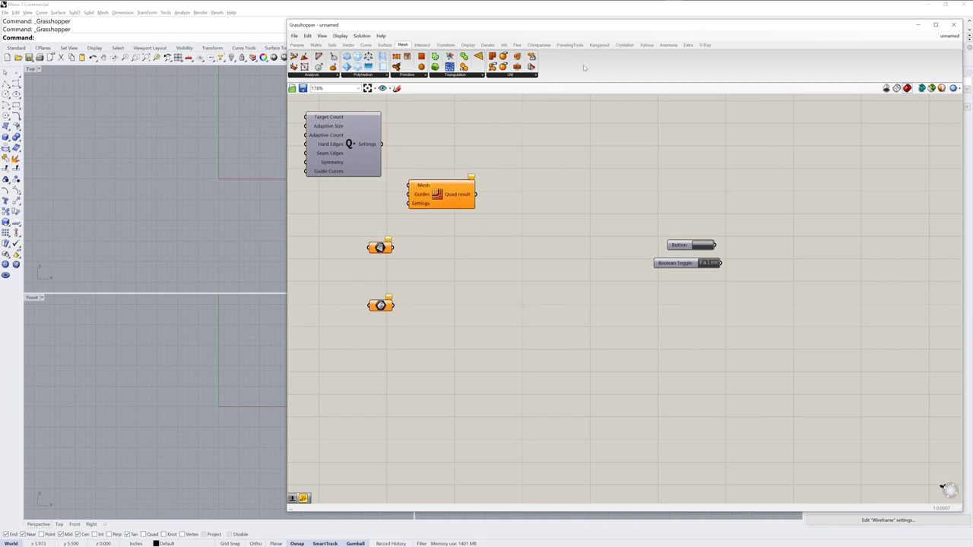
# - Add the Kangaroo2 Solver and Show components beside the Button and Boolean Toggle
pyautogui.click(600, 46)
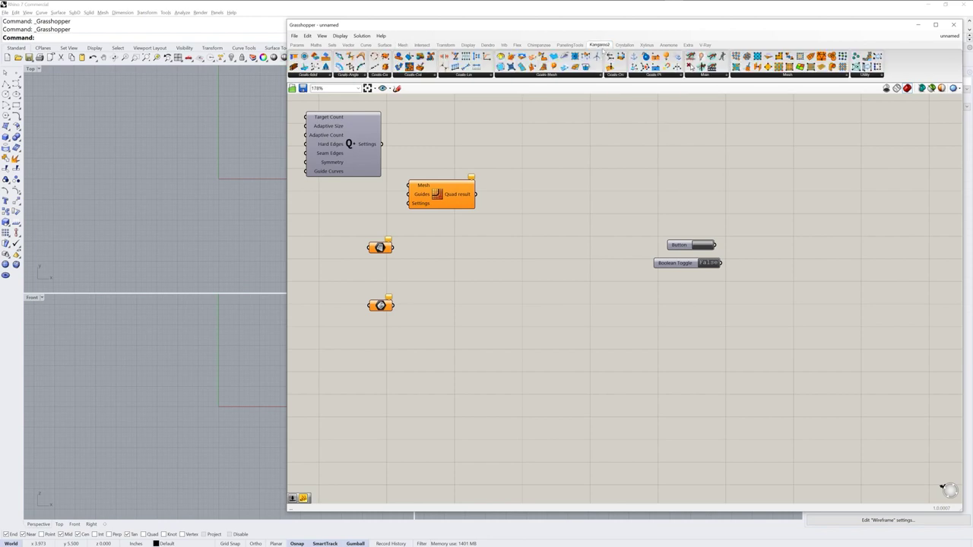
pyautogui.click(717, 76)
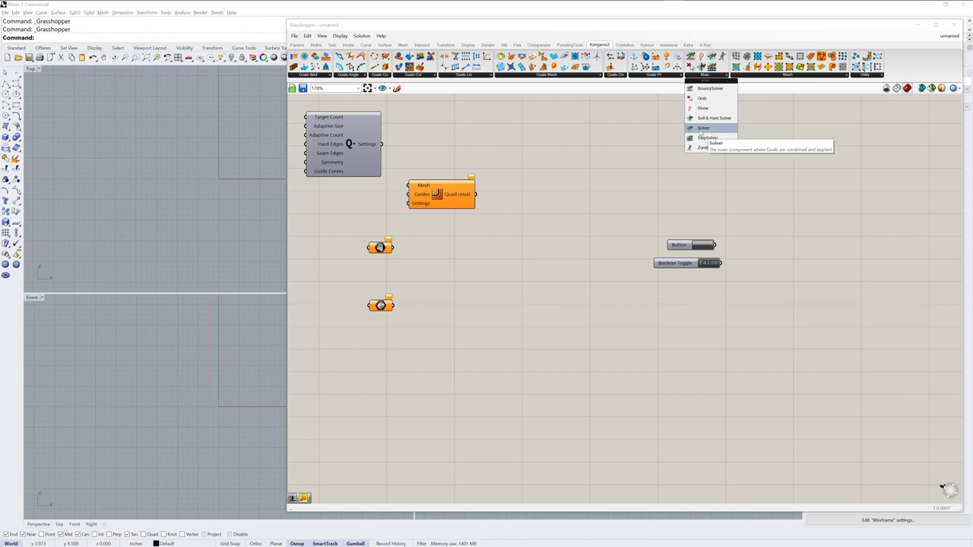
pyautogui.moveTo(706, 129); pyautogui.dragTo(768, 294)
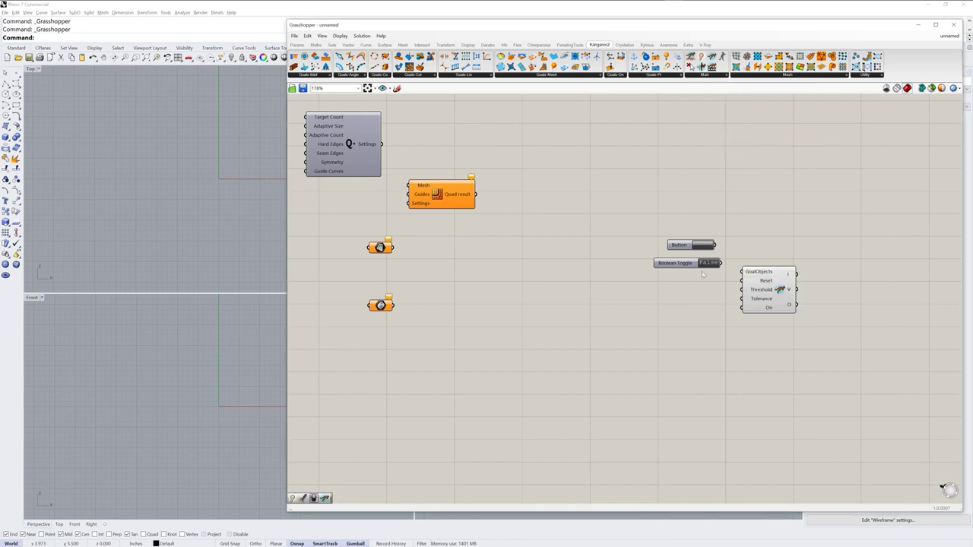
pyautogui.click(716, 75)
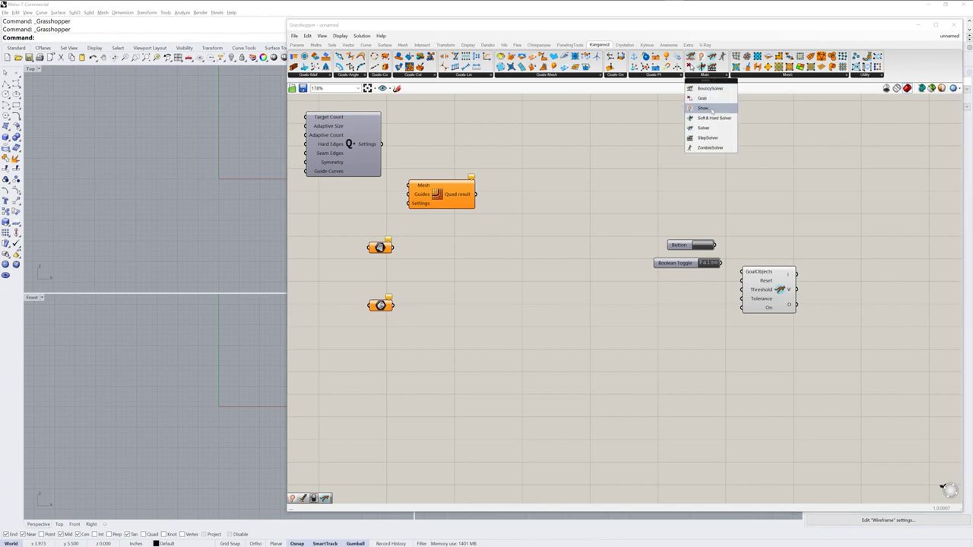
pyautogui.moveTo(712, 112); pyautogui.dragTo(742, 225)
# - Rearrange the canvas so the Button and Boolean Toggle sit directly beside the Solver's inputs
pyautogui.moveTo(771, 304); pyautogui.dragTo(796, 307)
pyautogui.moveTo(706, 313); pyautogui.dragTo(673, 243)
pyautogui.moveTo(681, 245); pyautogui.dragTo(692, 315)
pyautogui.click(588, 356)
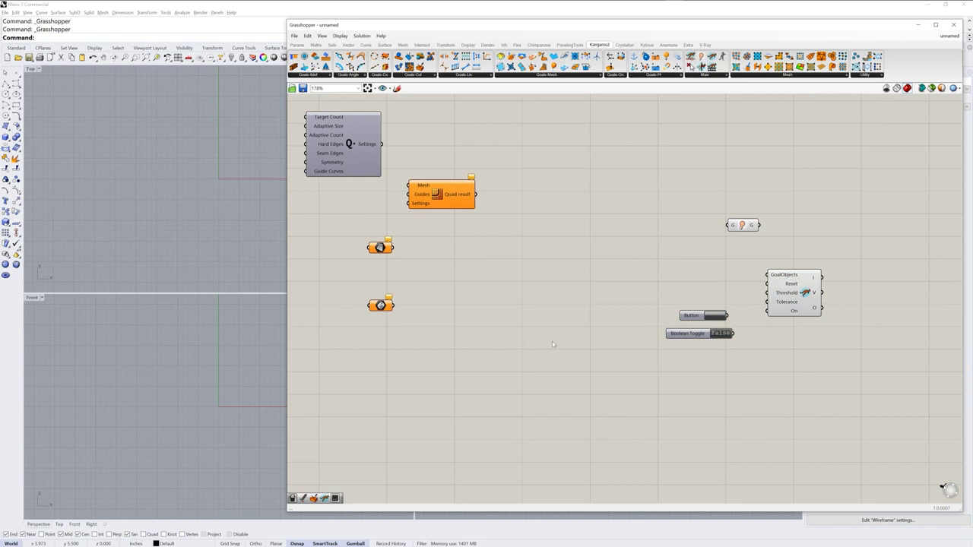
pyautogui.moveTo(805, 291); pyautogui.dragTo(805, 306)
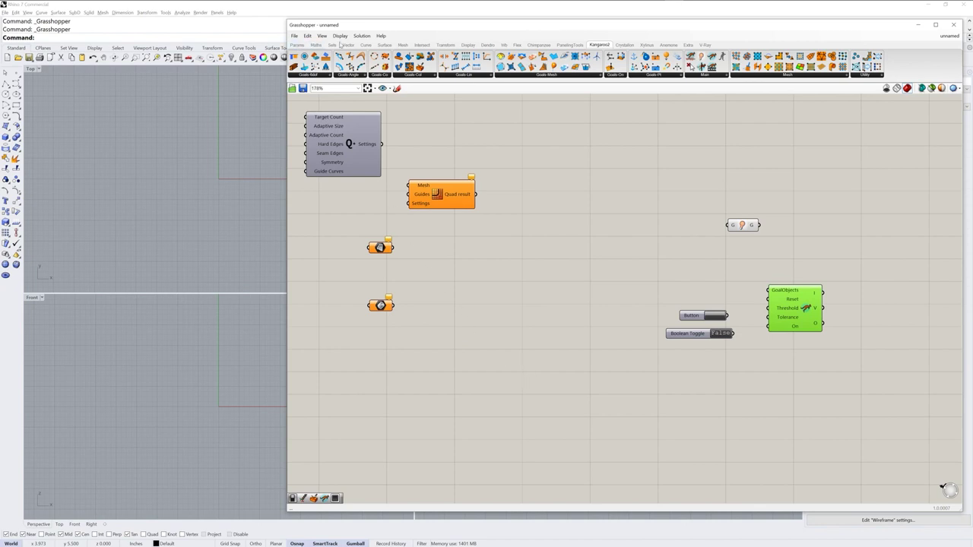
# - Place an Entwine component between Show and the Solver, moving both apart to make room for it
pyautogui.click(335, 45)
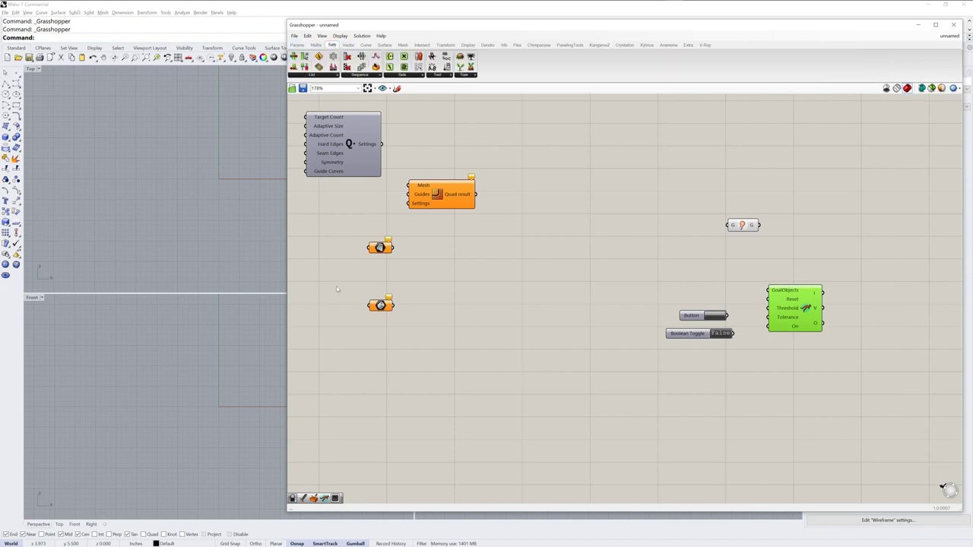
pyautogui.click(470, 75)
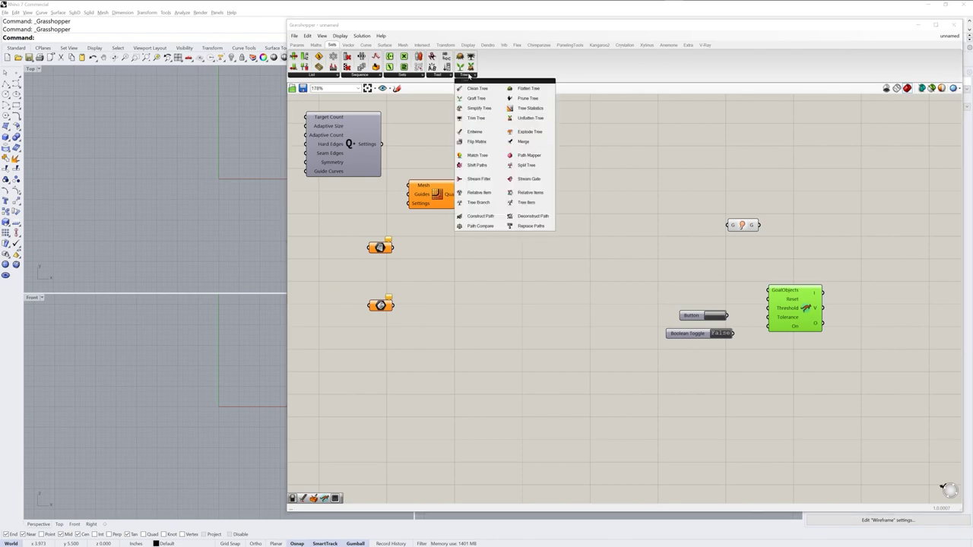
pyautogui.click(478, 133)
pyautogui.click(728, 269)
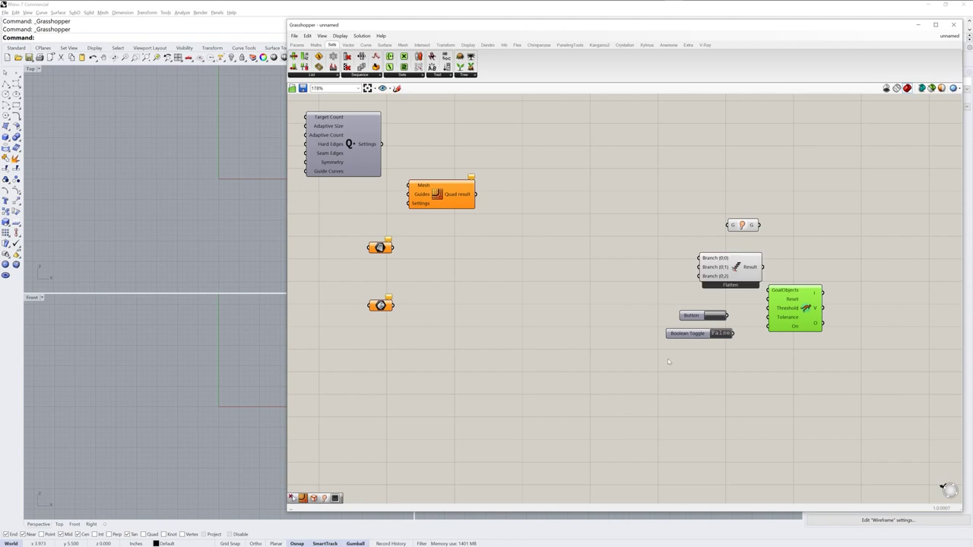
pyautogui.moveTo(788, 316); pyautogui.dragTo(807, 324)
pyautogui.moveTo(742, 225); pyautogui.dragTo(683, 218)
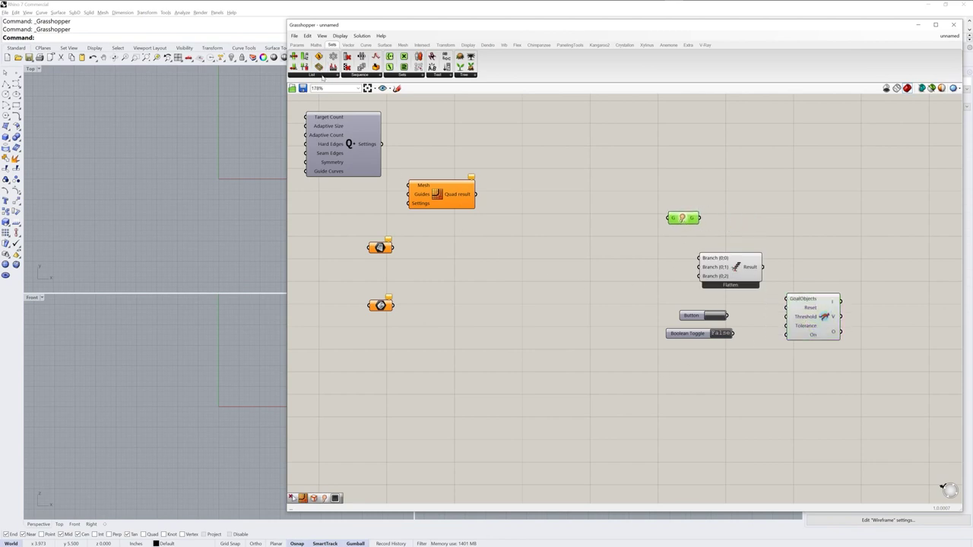
# - Add a List Item component below and to the right of the Solver
pyautogui.click(323, 76)
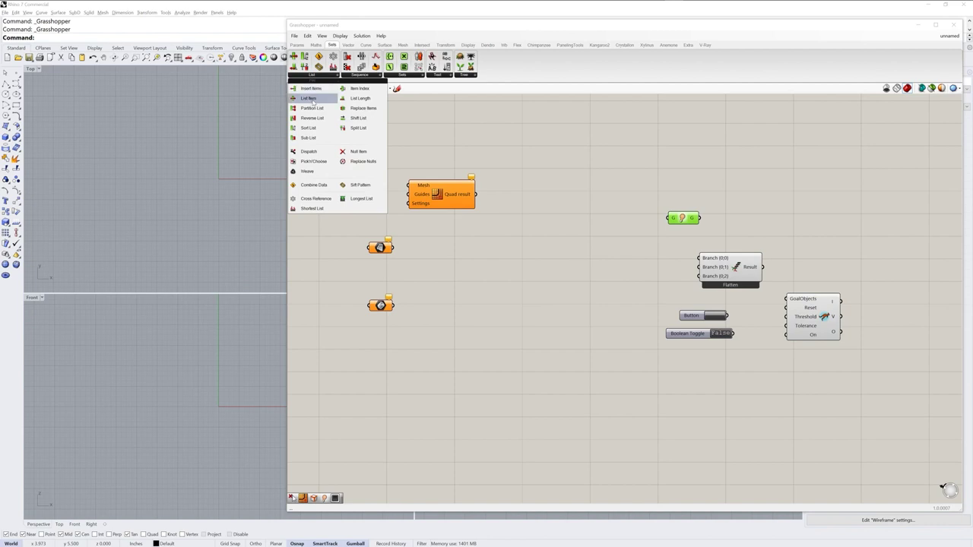
pyautogui.click(310, 99)
pyautogui.click(864, 364)
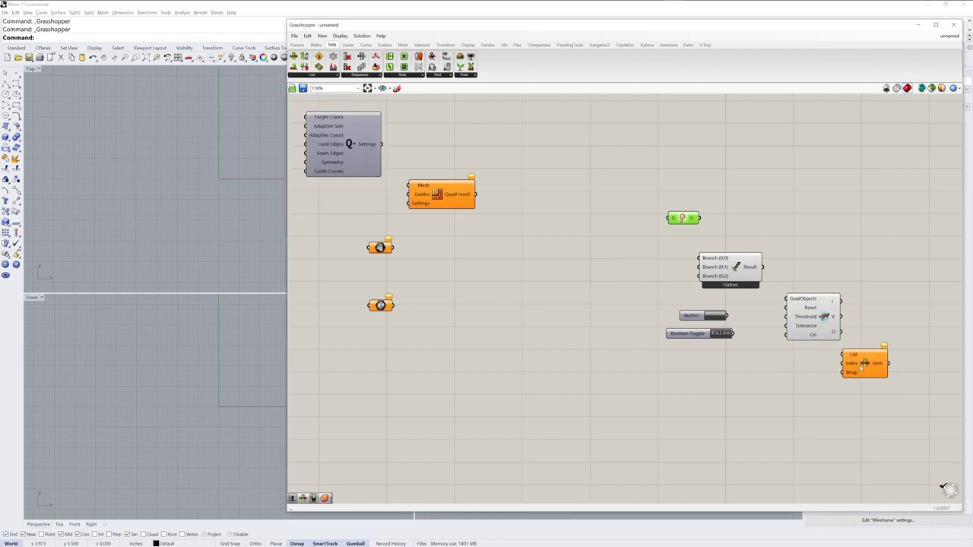
pyautogui.moveTo(866, 363); pyautogui.dragTo(876, 366)
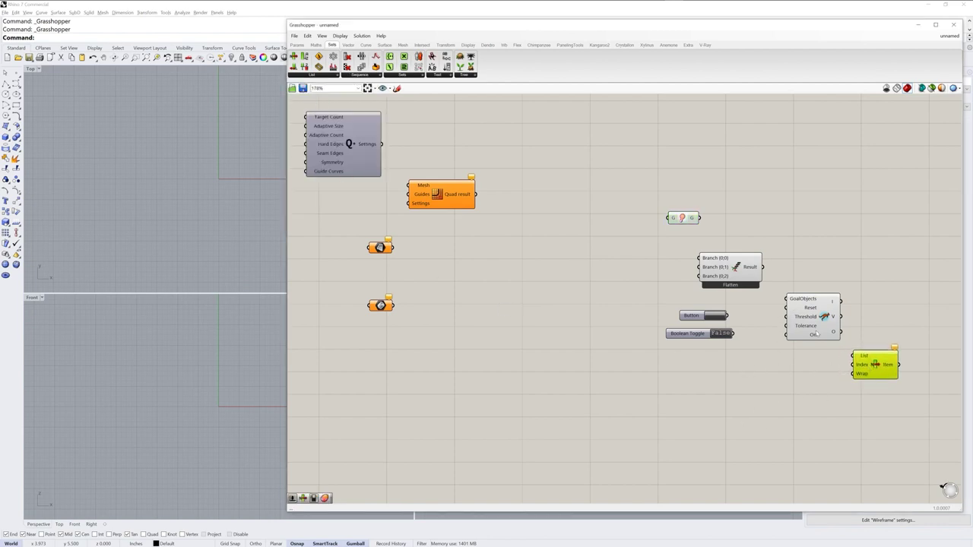
# - Remove the third branch input {0;2} from the Entwine component
pyautogui.scroll(5, 818, 335)
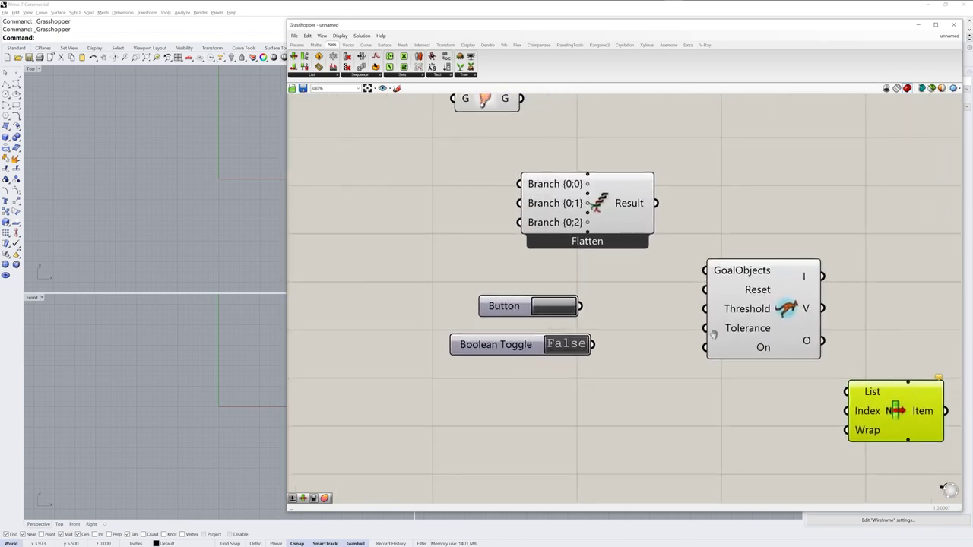
pyautogui.moveTo(674, 366); pyautogui.dragTo(682, 367, button='right')
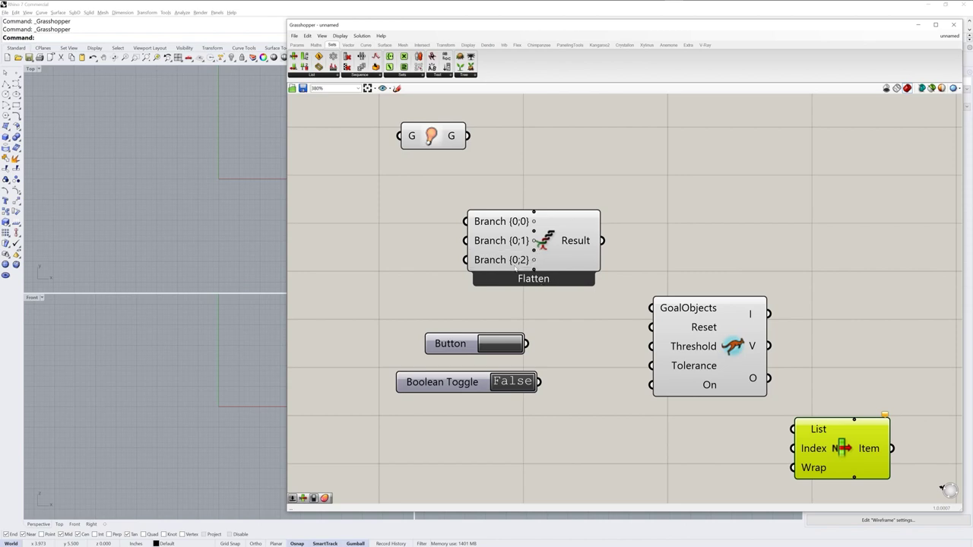
pyautogui.scroll(4, 533, 240)
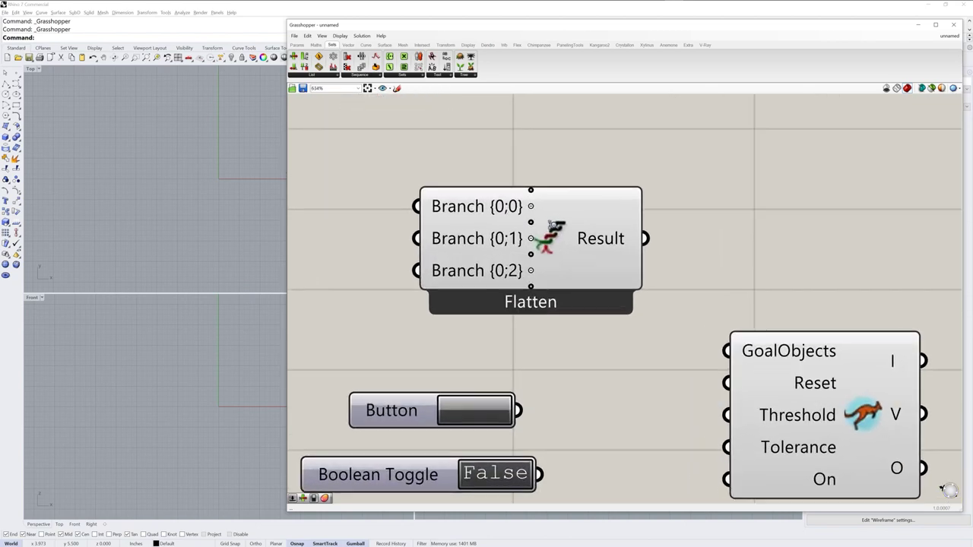
pyautogui.moveTo(531, 276)
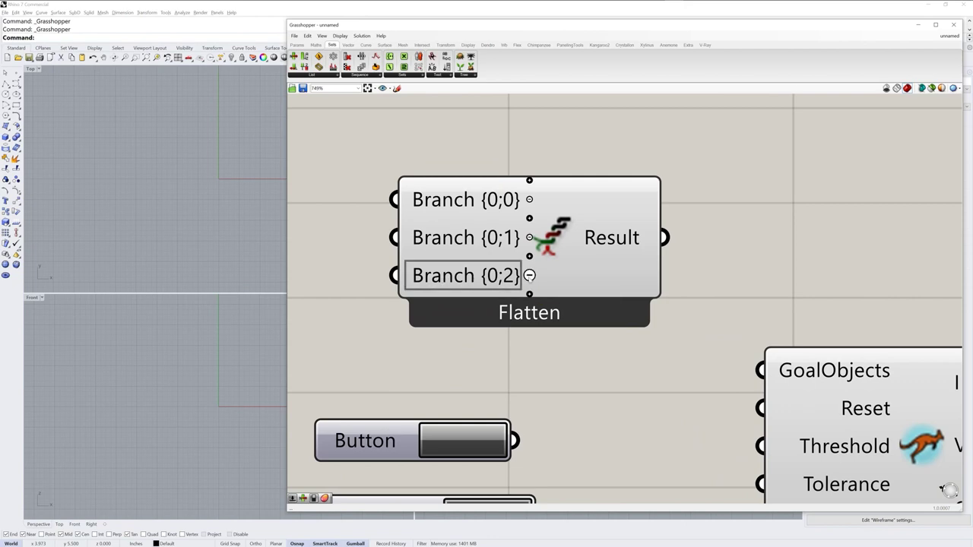
pyautogui.click(529, 275)
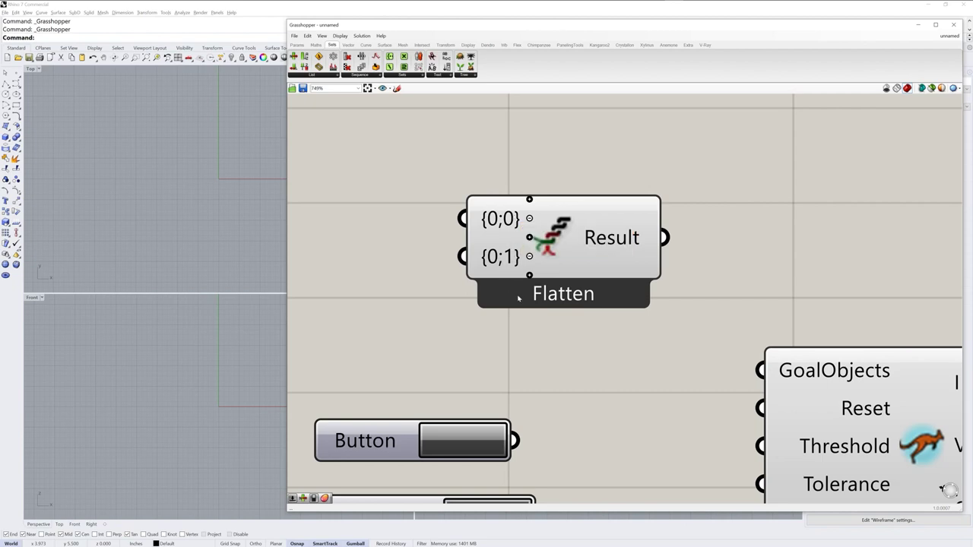
# - Connect the Show component's output to Entwine's {0;0} input
pyautogui.scroll(-5, 528, 319)
pyautogui.moveTo(559, 323); pyautogui.dragTo(589, 316, button='right')
pyautogui.moveTo(512, 179); pyautogui.dragTo(553, 255)
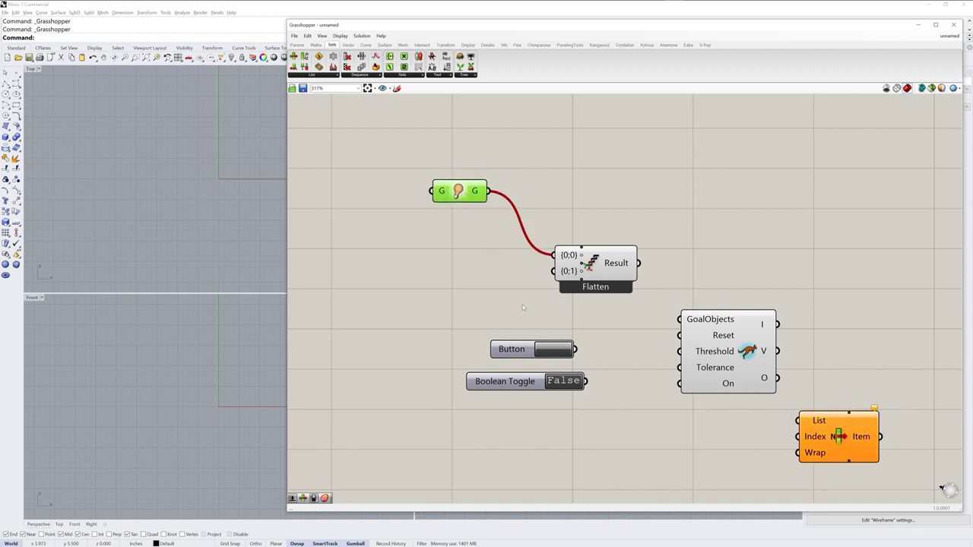
pyautogui.click(599, 345)
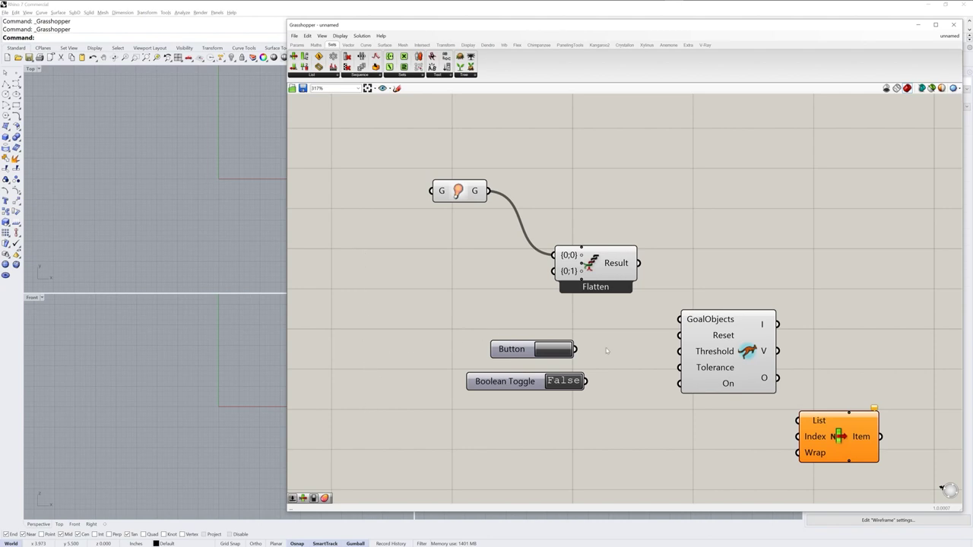
# - Reposition the Solver and List Item, and connect Entwine's Result to the Solver's GoalObjects input
pyautogui.moveTo(714, 375); pyautogui.dragTo(722, 359)
pyautogui.moveTo(838, 437); pyautogui.dragTo(854, 418)
pyautogui.click(633, 368)
pyautogui.moveTo(633, 368); pyautogui.dragTo(647, 336, button='right')
pyautogui.moveTo(663, 226); pyautogui.dragTo(715, 267)
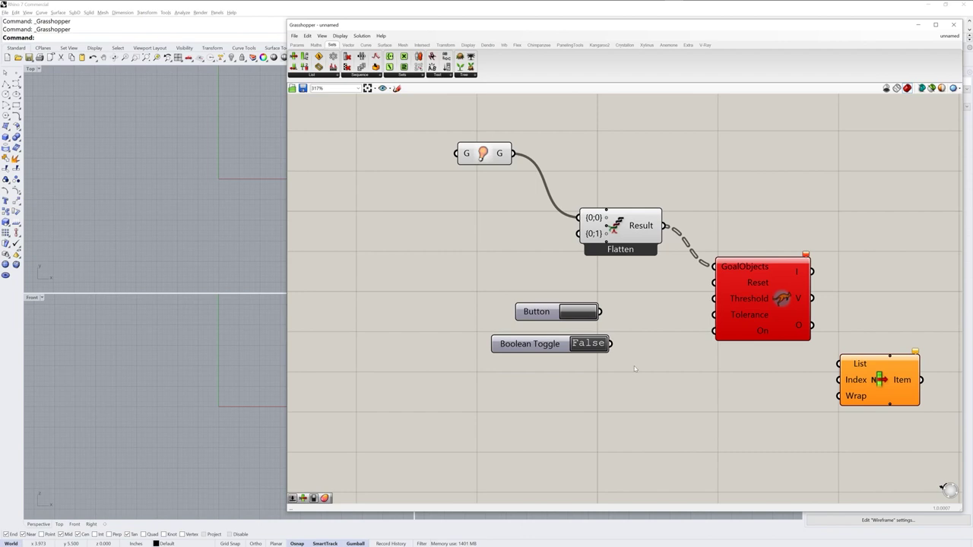
# - Disconnect Entwine's Result from the Solver's GoalObjects input and connect the Solver's O output to List Item's List input
pyautogui.keyDown('ctrl'); pyautogui.moveTo(713, 266); pyautogui.dragTo(663, 225); pyautogui.keyUp('ctrl')
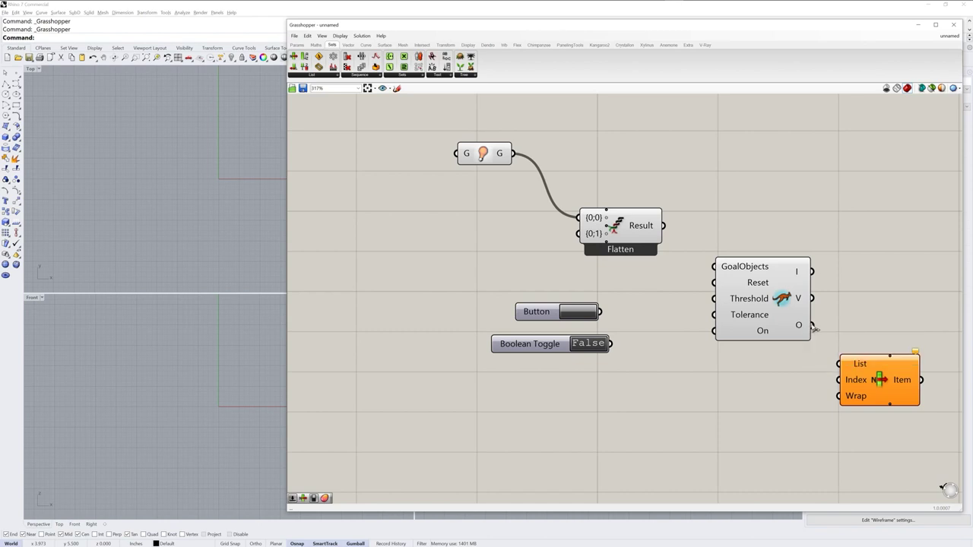
pyautogui.moveTo(812, 327); pyautogui.dragTo(840, 364)
pyautogui.click(882, 383)
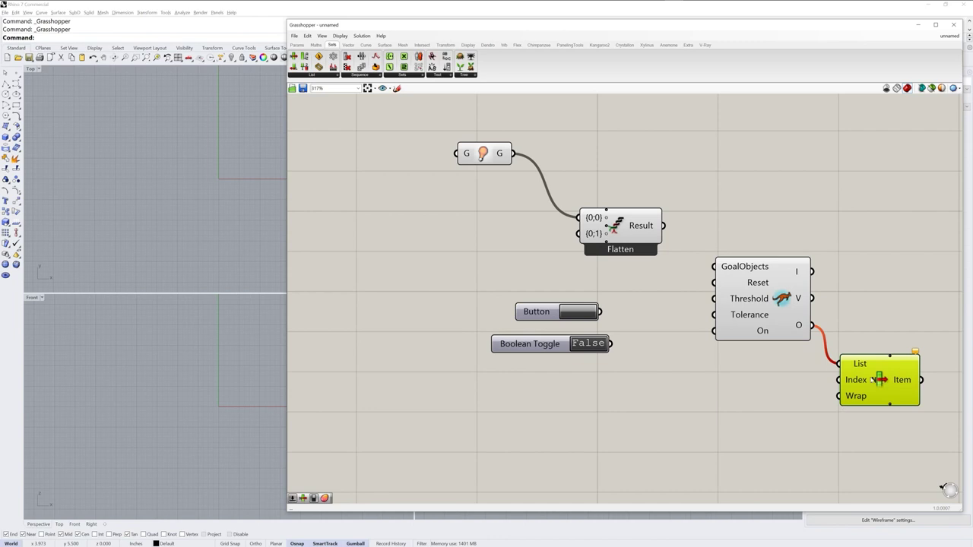
# - Move the Show component slightly away from Entwine and spread the two unconnected parameters below Quad Remesh further apart
pyautogui.moveTo(483, 153); pyautogui.dragTo(476, 158)
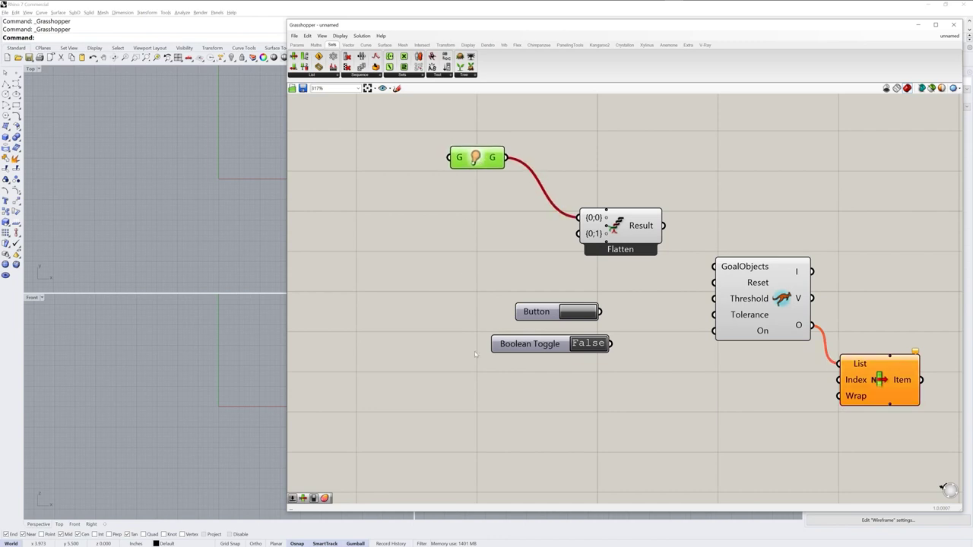
pyautogui.click(443, 257)
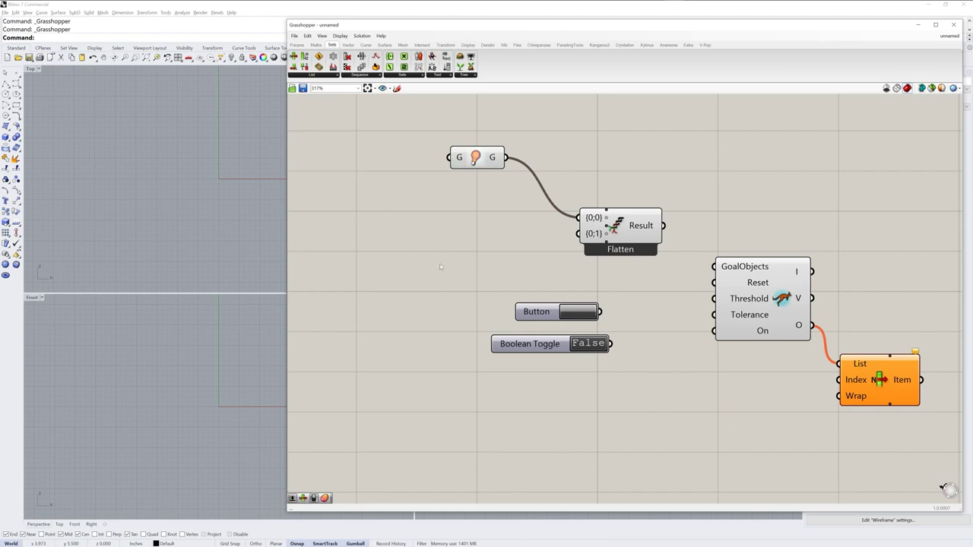
pyautogui.scroll(-2, 439, 314)
pyautogui.moveTo(436, 322); pyautogui.dragTo(578, 343, button='right')
pyautogui.scroll(-1, 573, 341)
pyautogui.scroll(-1, 572, 342)
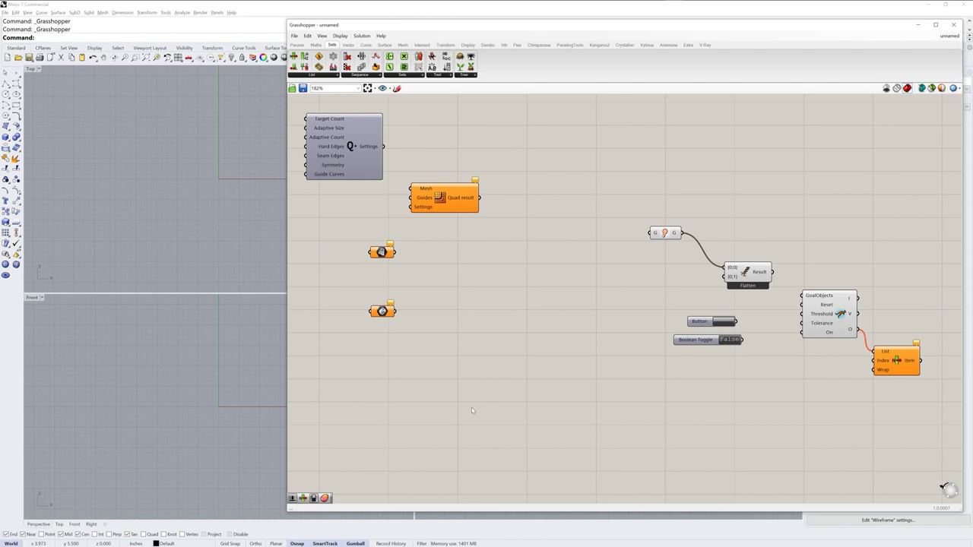
pyautogui.moveTo(382, 252); pyautogui.dragTo(371, 243)
pyautogui.moveTo(383, 308); pyautogui.dragTo(369, 311)
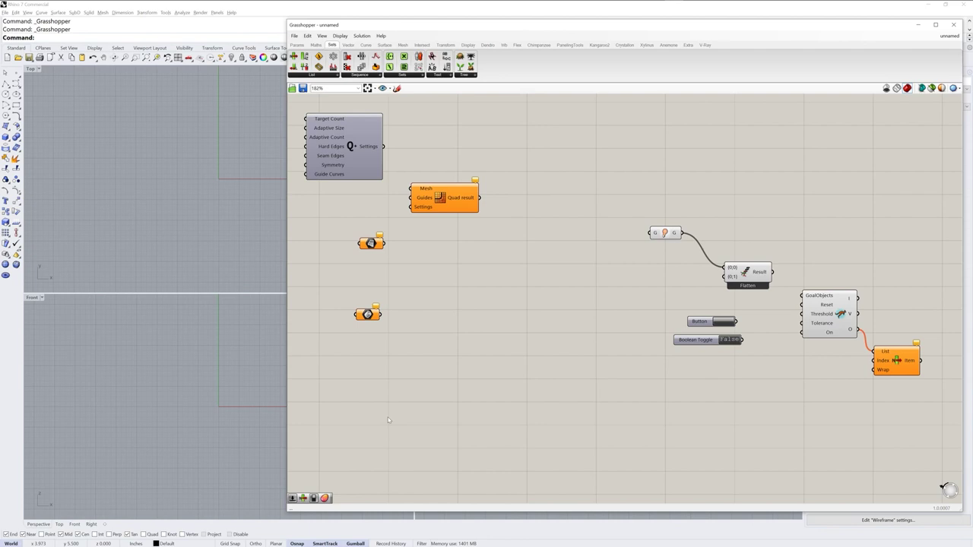
# - Collapse the Grasshopper window and maximize Rhino's Right viewport with room to draw a profile
pyautogui.doubleClick(475, 27)
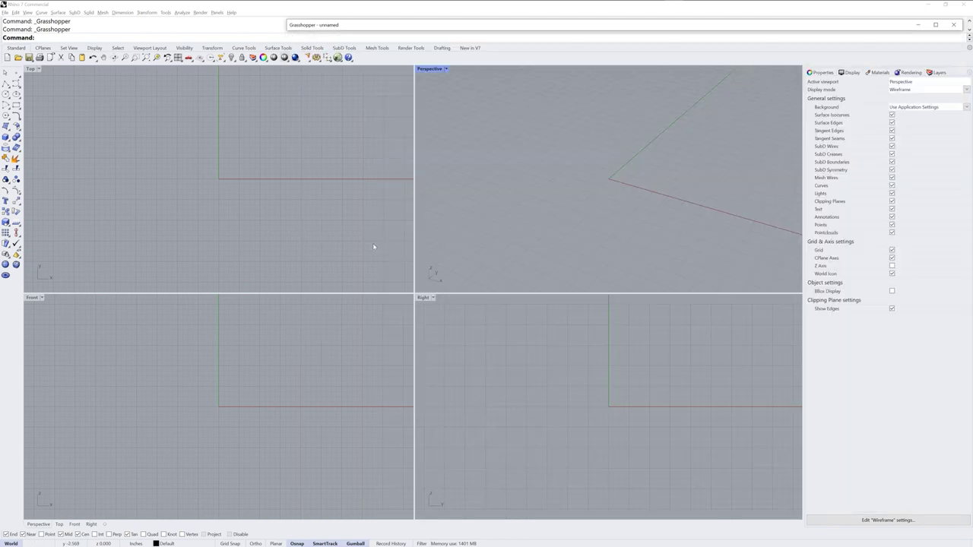
pyautogui.doubleClick(424, 299)
pyautogui.moveTo(425, 290); pyautogui.dragTo(356, 408, button='right')
# - Start a degree 3 control point curve on the vertical axis 0.25 in above the origin, shaping the bottle's recessed base and foot with grid snap
pyautogui.click(16, 84)
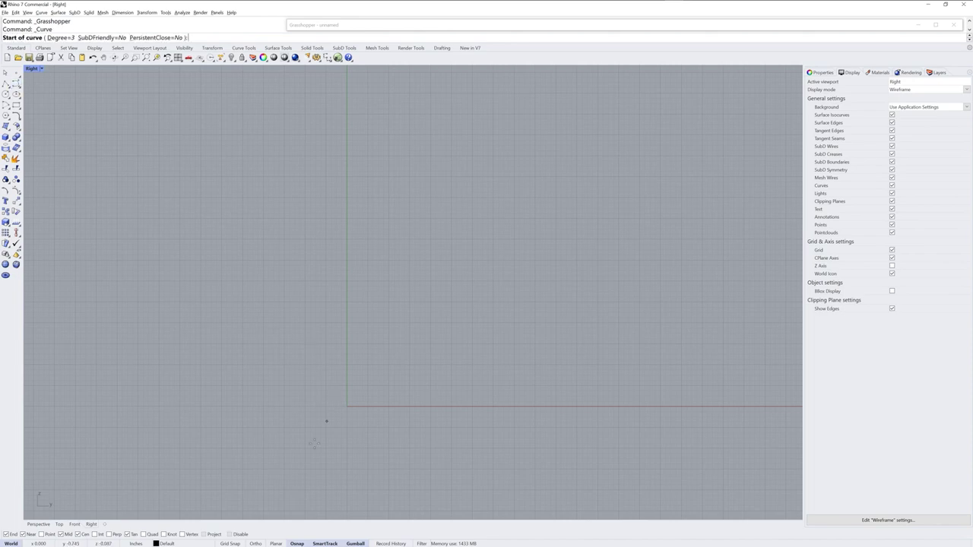
pyautogui.click(346, 401)
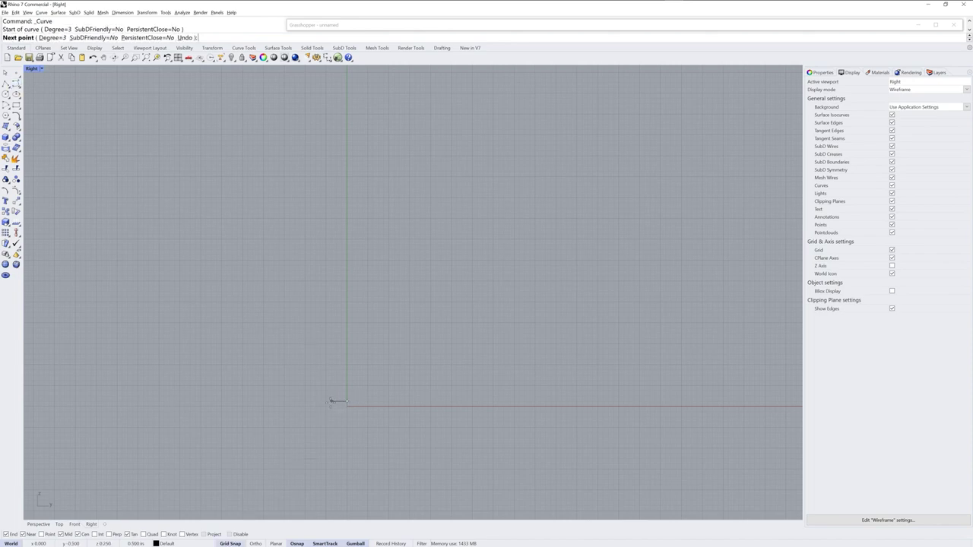
pyautogui.click(326, 402)
pyautogui.click(321, 405)
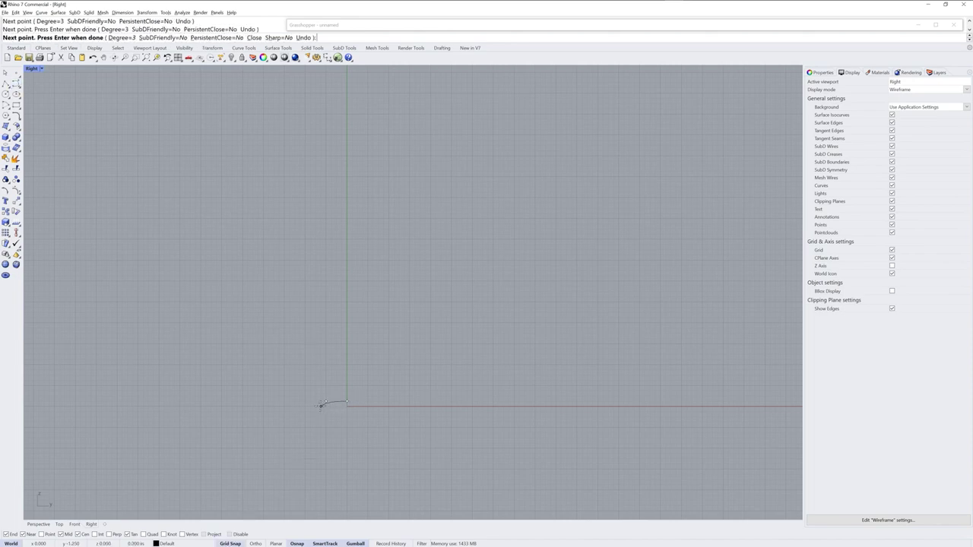
pyautogui.click(317, 405)
pyautogui.click(317, 405)
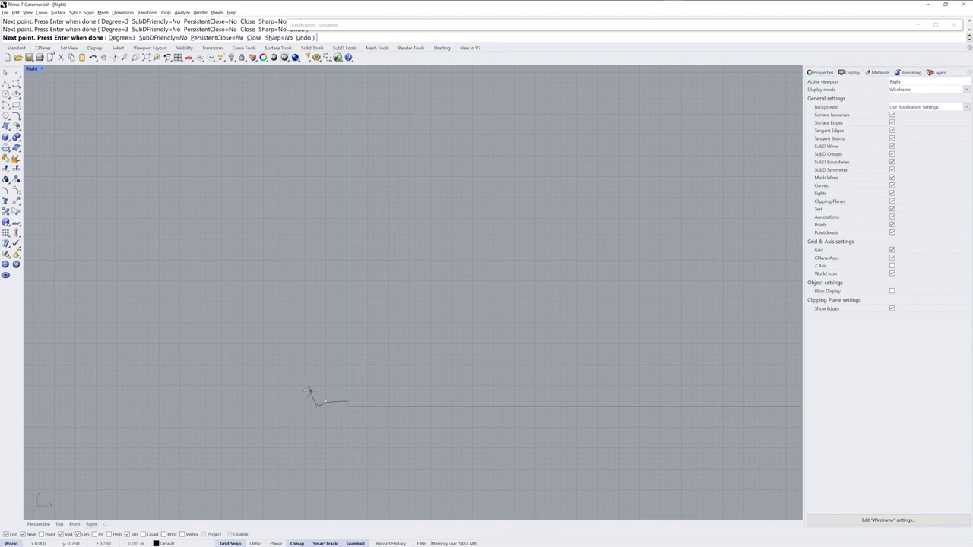
pyautogui.click(309, 390)
# - Continue the curve without grid snap through the bottle's rounded body and narrow neck to an outward-flaring lip, and finish it
pyautogui.press('F9')
pyautogui.click(300, 311)
pyautogui.click(333, 249)
pyautogui.click(335, 241)
pyautogui.click(331, 234)
pyautogui.click(329, 229)
pyautogui.press('Return')
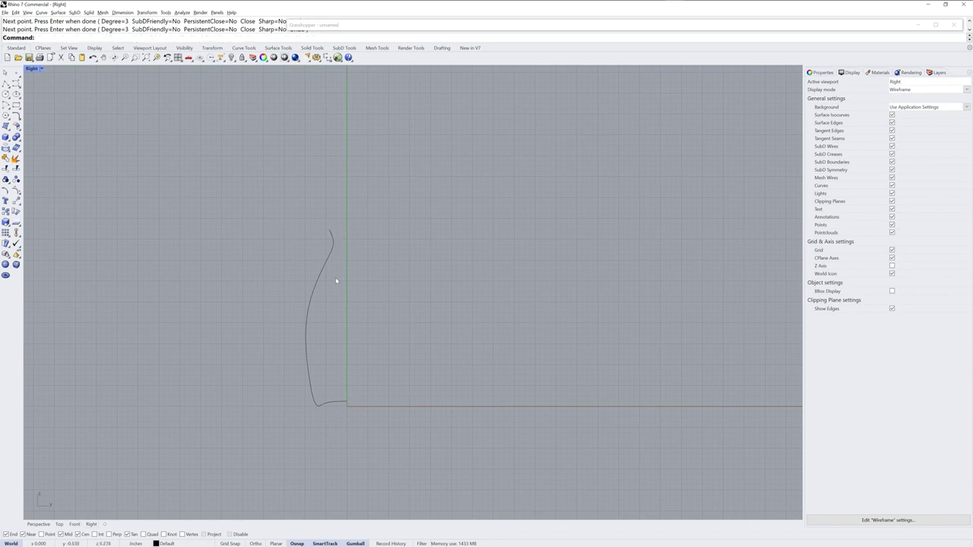
# - Lower a control point near the top of the outer profile to refine the curve of the neck and lip
pyautogui.moveTo(382, 314); pyautogui.dragTo(435, 242, button='right')
pyautogui.scroll(6, 412, 303)
pyautogui.click(350, 215)
pyautogui.moveTo(345, 174); pyautogui.dragTo(372, 192)
pyautogui.moveTo(421, 128); pyautogui.dragTo(420, 158)
pyautogui.press('Escape')
pyautogui.moveTo(427, 292); pyautogui.dragTo(440, 267, button='right')
pyautogui.moveTo(482, 290); pyautogui.dragTo(494, 307, button='right')
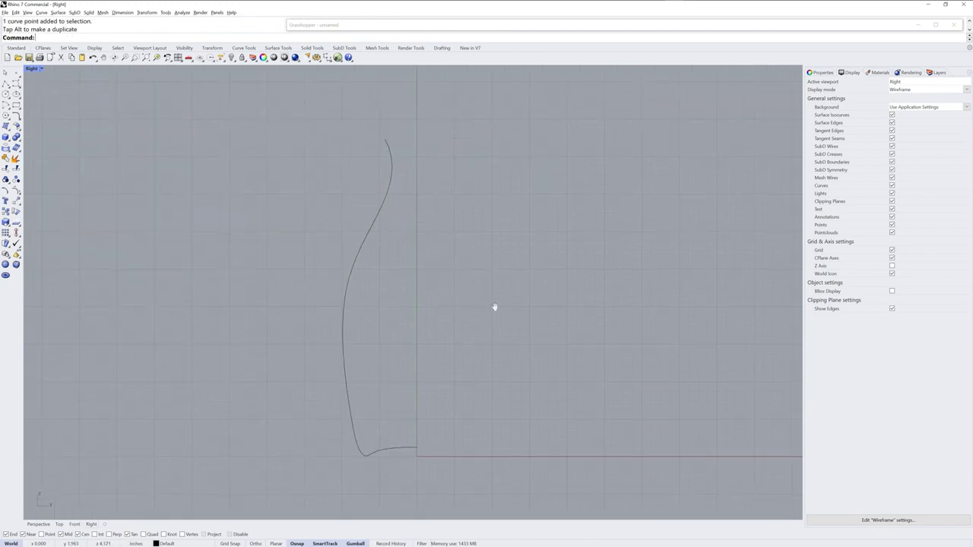
# - Start the inner wall curve on the vertical axis about 0.5 in above the origin, placing its flat floor points with grid snap
pyautogui.rightClick(425, 413)
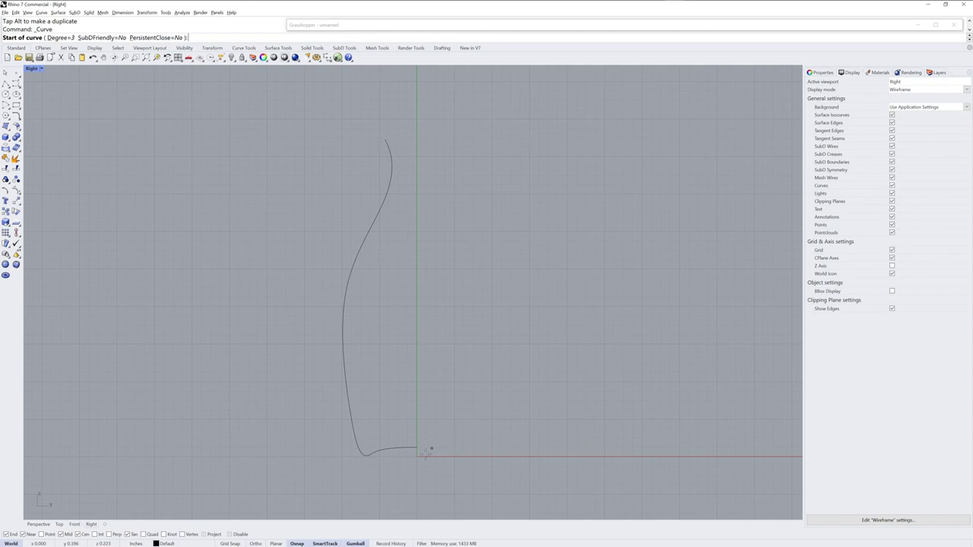
pyautogui.click(230, 543)
pyautogui.click(417, 439)
pyautogui.click(365, 455)
pyautogui.click(232, 544)
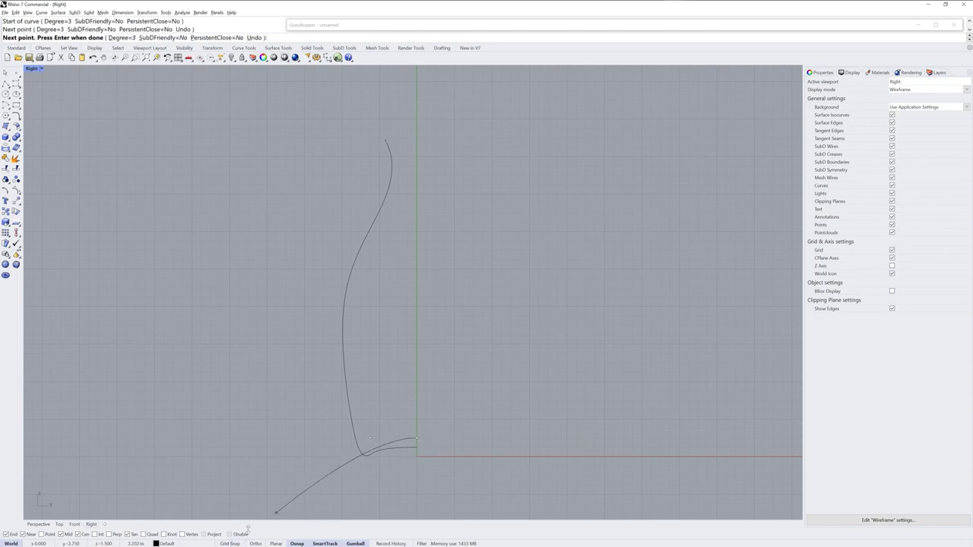
# - Trace the inner wall freehand just inside the outer profile up to the lip, about 8.5 in high, and finish the curve
pyautogui.click(360, 426)
pyautogui.click(353, 383)
pyautogui.click(348, 314)
pyautogui.click(354, 278)
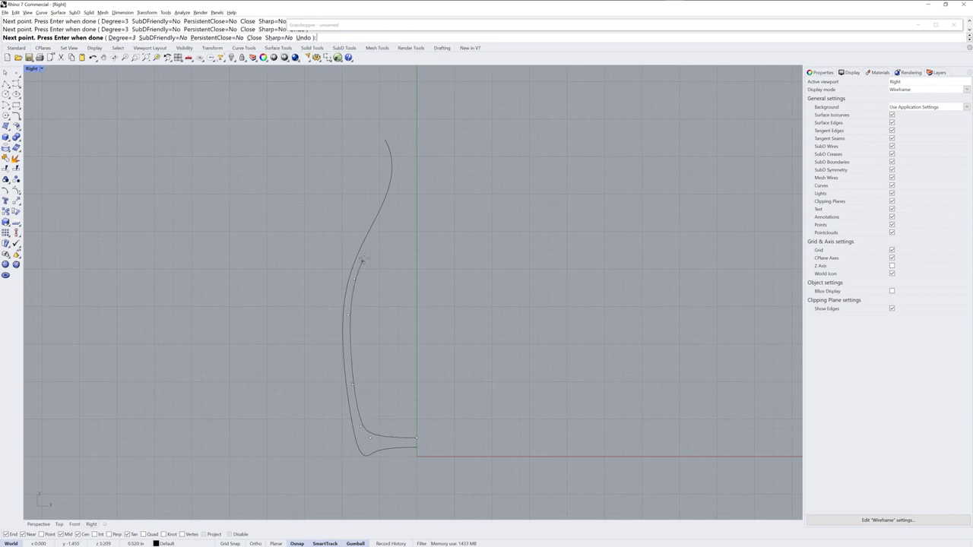
pyautogui.click(371, 236)
pyautogui.click(389, 204)
pyautogui.click(395, 178)
pyautogui.scroll(4, 395, 160)
pyautogui.click(386, 149)
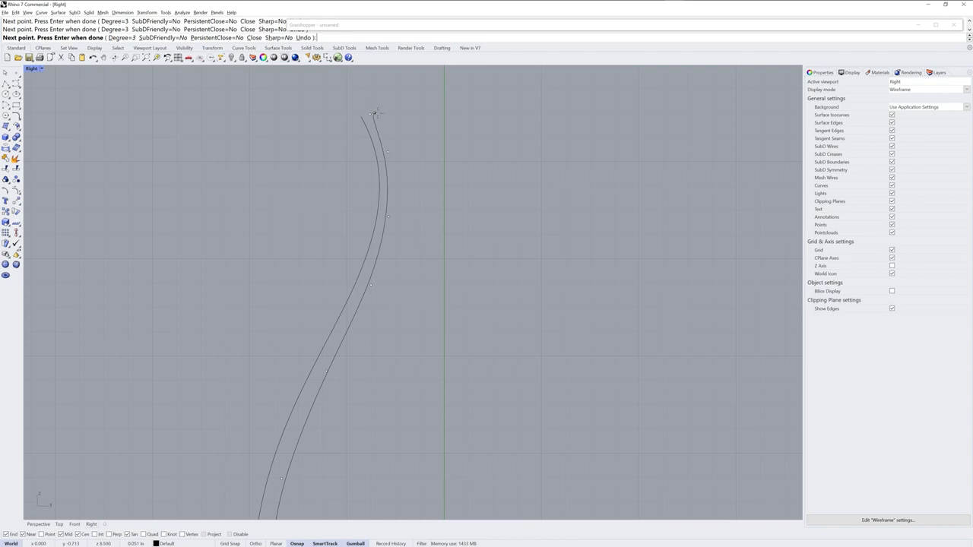
pyautogui.press('Return')
# - Blend the upper ends of the outer and inner curves into a rounded lip with Curvature continuity, Trim and Join enabled
pyautogui.scroll(-2, 405, 172)
pyautogui.scroll(-2, 449, 238)
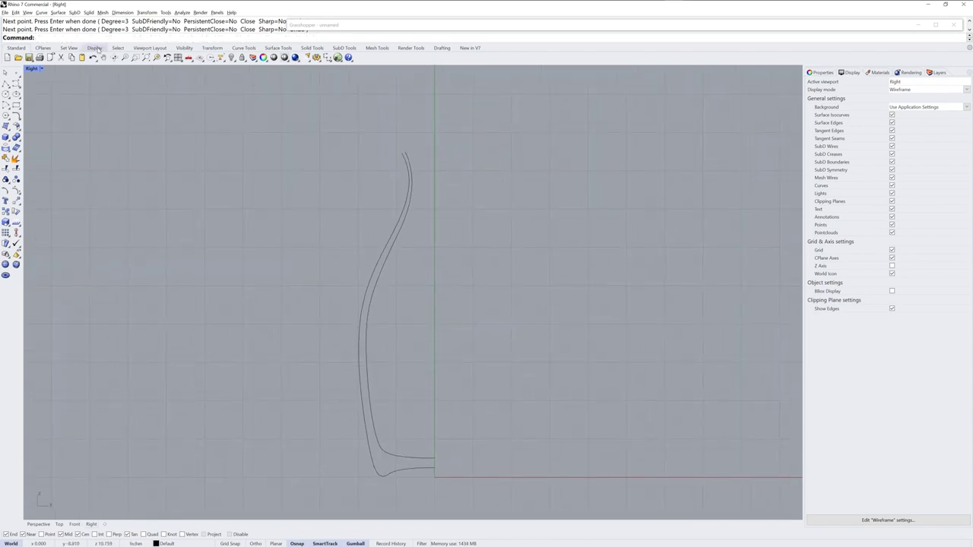
pyautogui.click(243, 48)
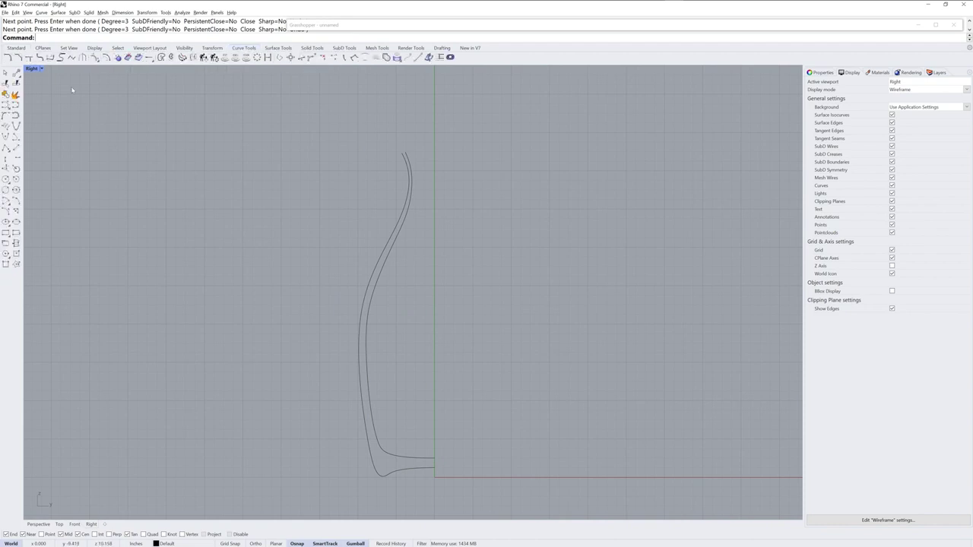
pyautogui.click(50, 57)
pyautogui.click(402, 158)
pyautogui.click(406, 157)
pyautogui.scroll(3, 404, 129)
pyautogui.keyDown('ctrl'); pyautogui.moveTo(411, 100); pyautogui.dragTo(411, 88, button='right'); pyautogui.keyUp('ctrl')
pyautogui.moveTo(344, 243); pyautogui.dragTo(246, 266, button='right')
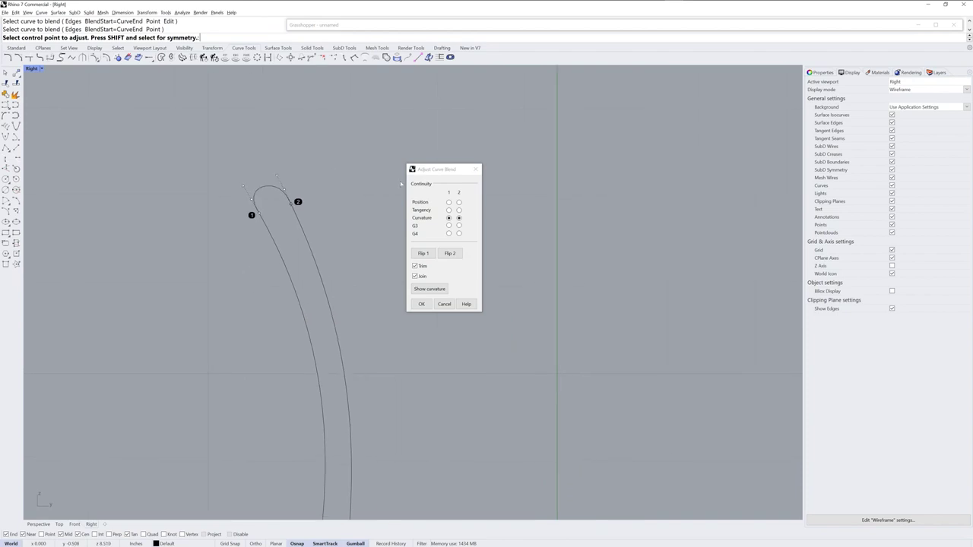
pyautogui.click(424, 306)
# - Revolve the joined bottle profile a full circle around the vertical axis through the origin
pyautogui.click(320, 277)
pyautogui.keyDown('ctrl'); pyautogui.moveTo(367, 277); pyautogui.dragTo(381, 339, button='right'); pyautogui.keyUp('ctrl')
pyautogui.moveTo(433, 363); pyautogui.dragTo(463, 298, button='right')
pyautogui.write('revolve')
pyautogui.press('Return')
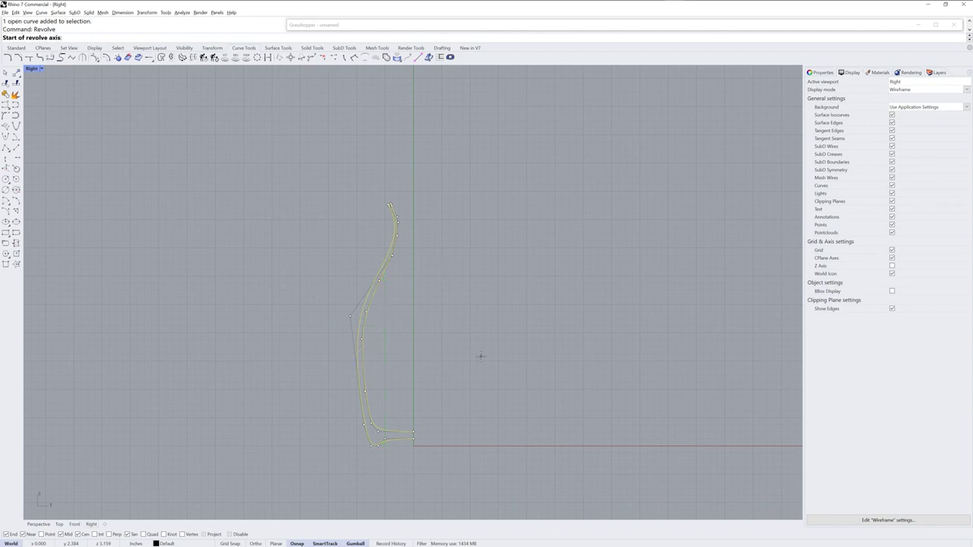
pyautogui.click(414, 447)
pyautogui.click(413, 435)
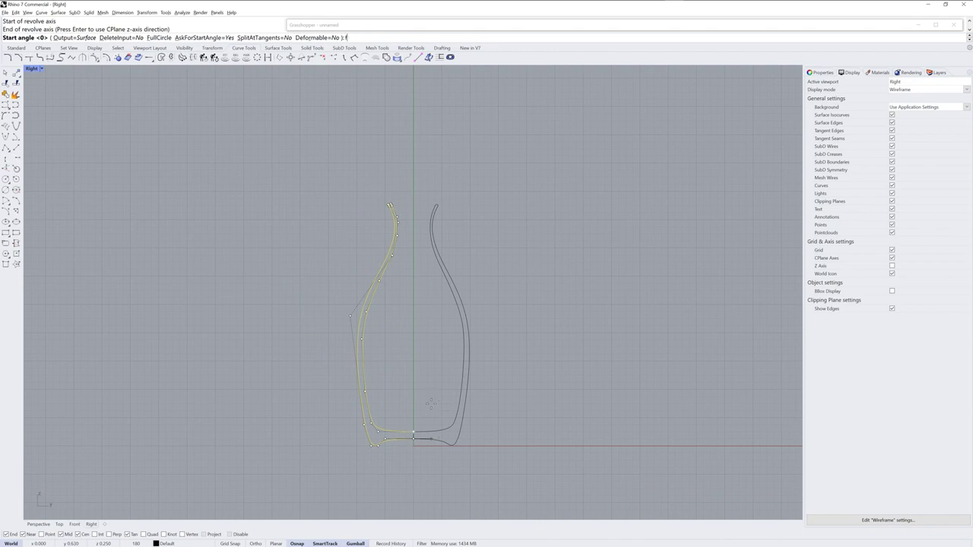
pyautogui.press('Return')
# - Switch to the Perspective view and delete the original profile curve, keeping the revolved bottle surface
pyautogui.click(42, 524)
pyautogui.moveTo(495, 237); pyautogui.dragTo(329, 312, button='right')
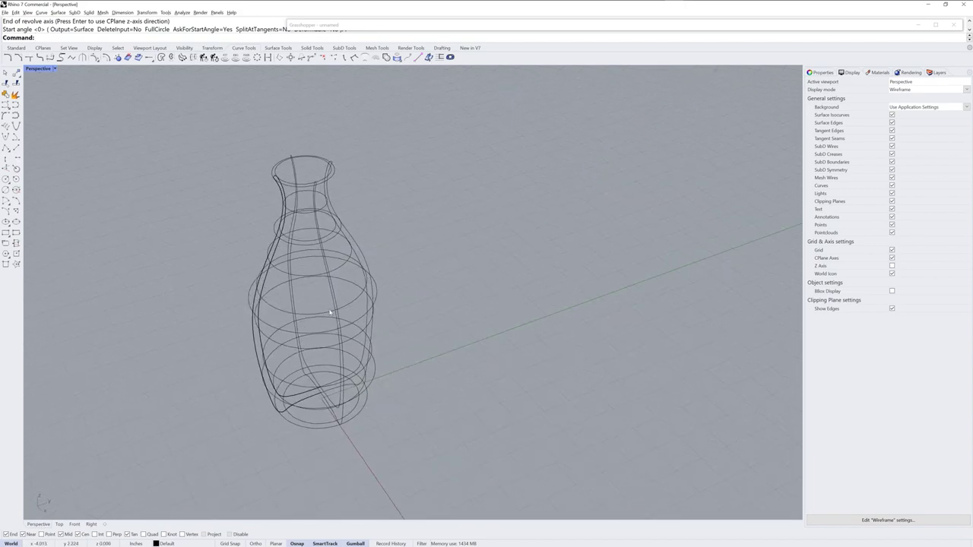
pyautogui.click(280, 198)
pyautogui.click(388, 247)
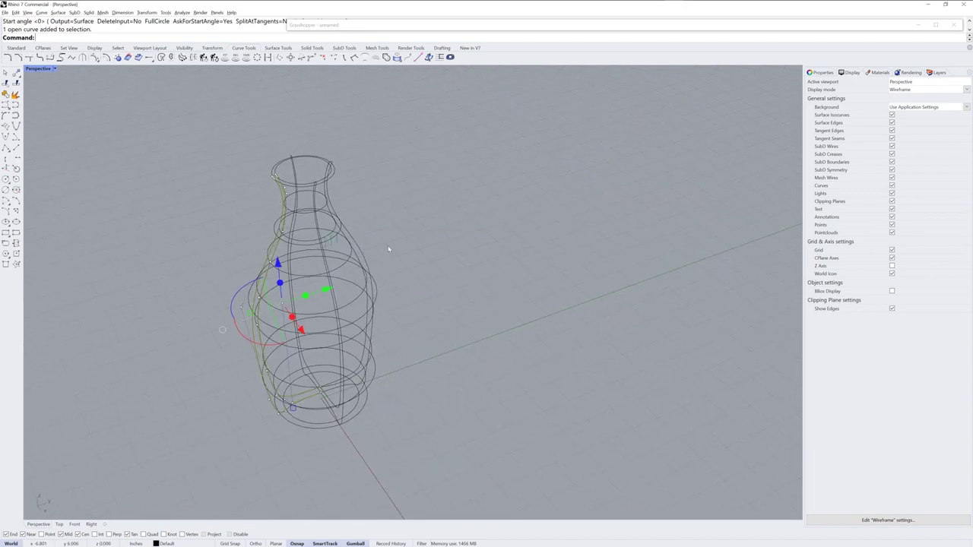
pyautogui.press('Delete')
# - Set the Perspective viewport to Shaded display and frame the bottle so it stays visible beside the Grasshopper window
pyautogui.click(54, 68)
pyautogui.click(46, 83)
pyautogui.moveTo(379, 292)
pyautogui.mouseDown(button='right')
pyautogui.moveTo(403, 311)
pyautogui.moveTo(388, 297)
pyautogui.mouseUp(button='right')
pyautogui.click(892, 138)
pyautogui.moveTo(565, 282); pyautogui.dragTo(298, 280, button='right')
pyautogui.scroll(2, 237, 261)
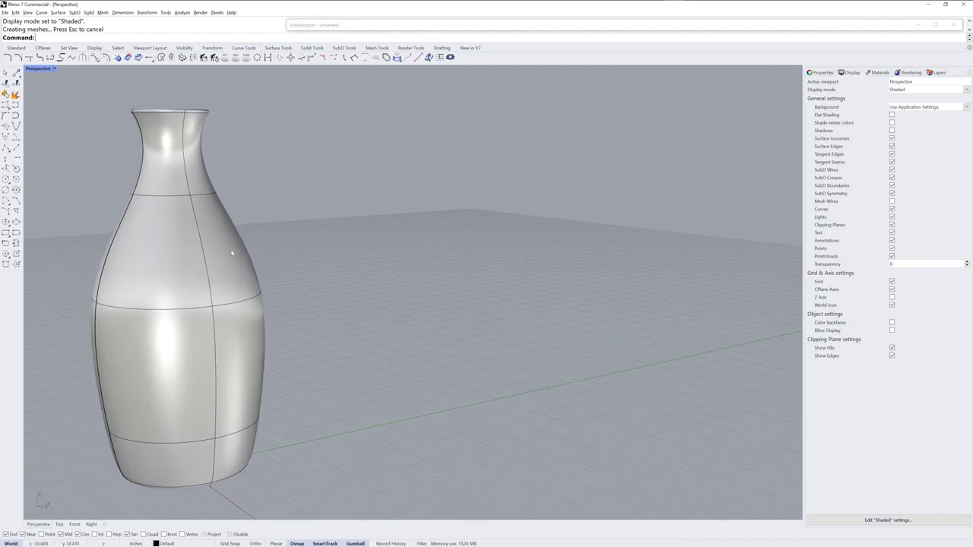
# - Expand the Grasshopper window again and line up the two unconnected parameters one above the other, further from Quad Remesh
pyautogui.click(438, 24)
pyautogui.moveTo(560, 319); pyautogui.dragTo(576, 344, button='right')
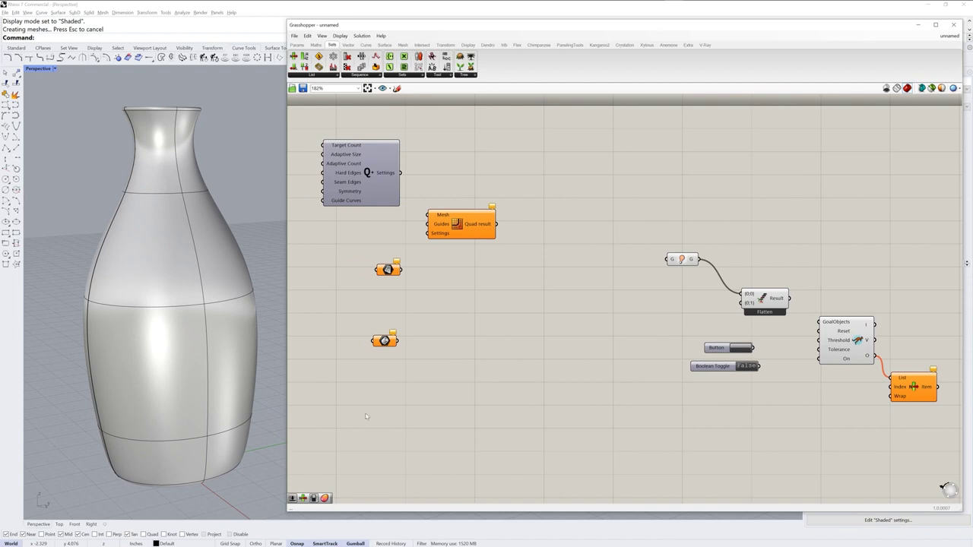
pyautogui.moveTo(387, 269); pyautogui.dragTo(365, 274)
pyautogui.moveTo(384, 341); pyautogui.dragTo(366, 345)
pyautogui.click(373, 311)
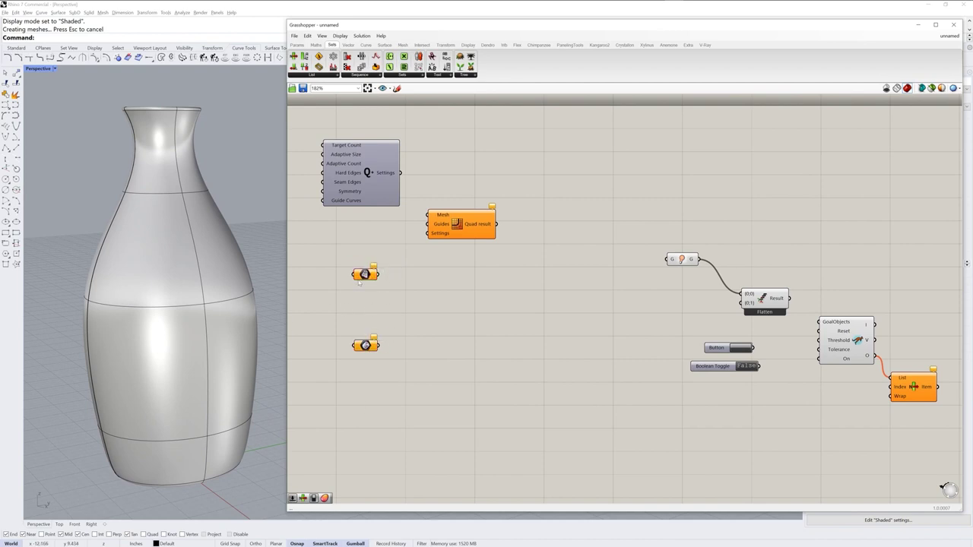
# - Assign the revolved bottle surface to the Brep parameter as its single Brep
pyautogui.click(234, 324)
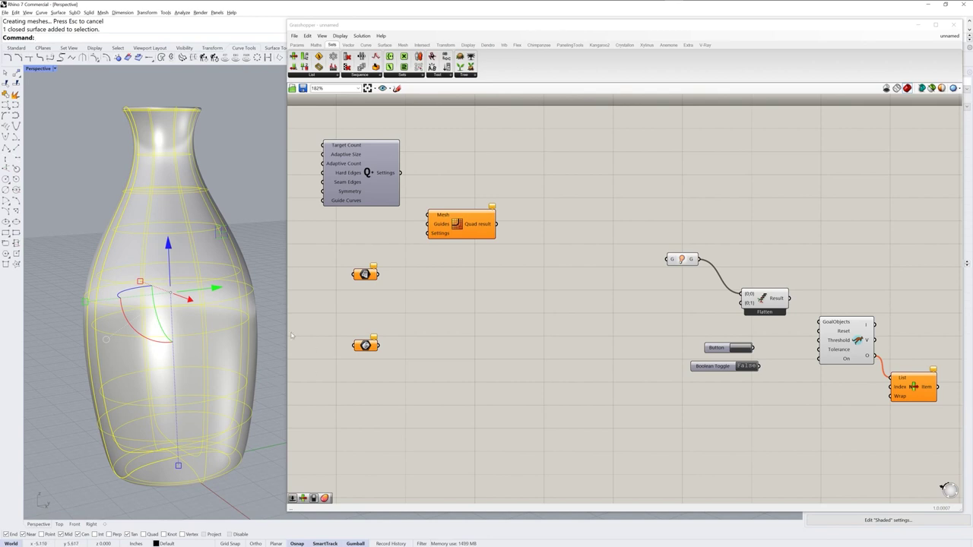
pyautogui.rightClick(365, 346)
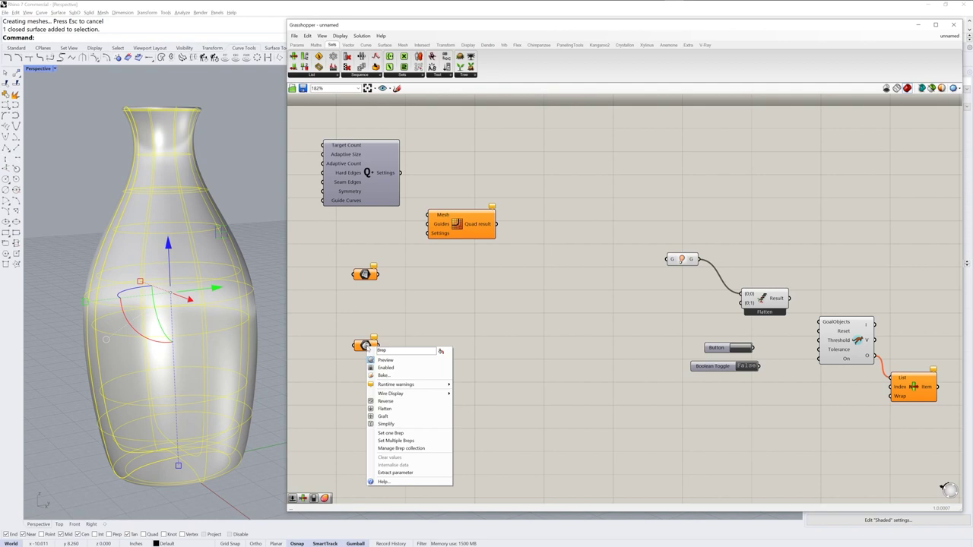
pyautogui.click(424, 435)
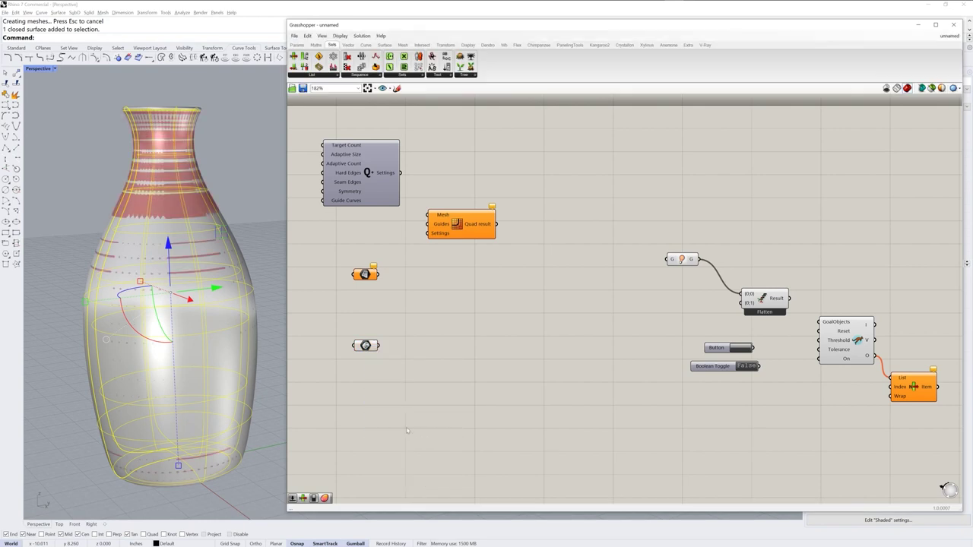
# - Set the Perspective viewport to Wireframe display, deselect the bottle, and check the Brep parameter's highlighted preview
pyautogui.click(55, 68)
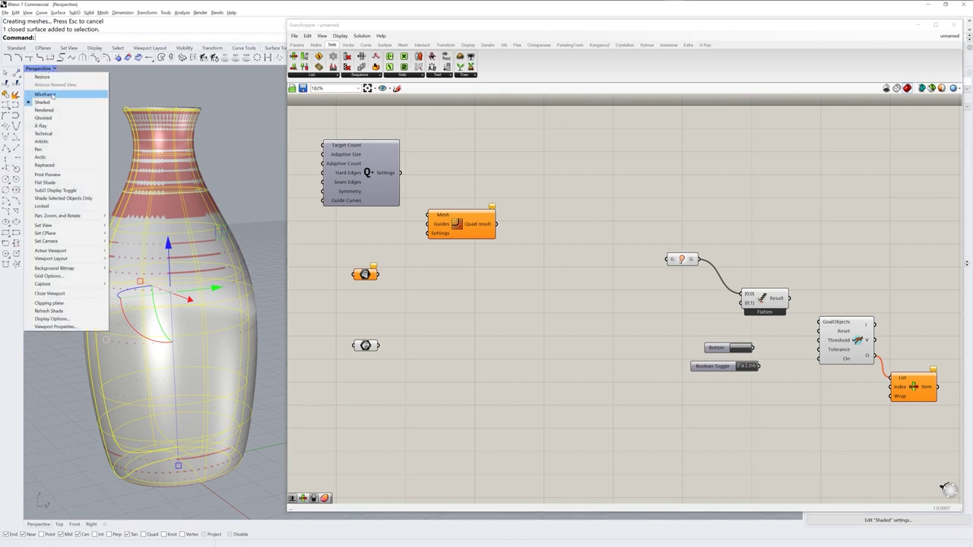
pyautogui.click(45, 95)
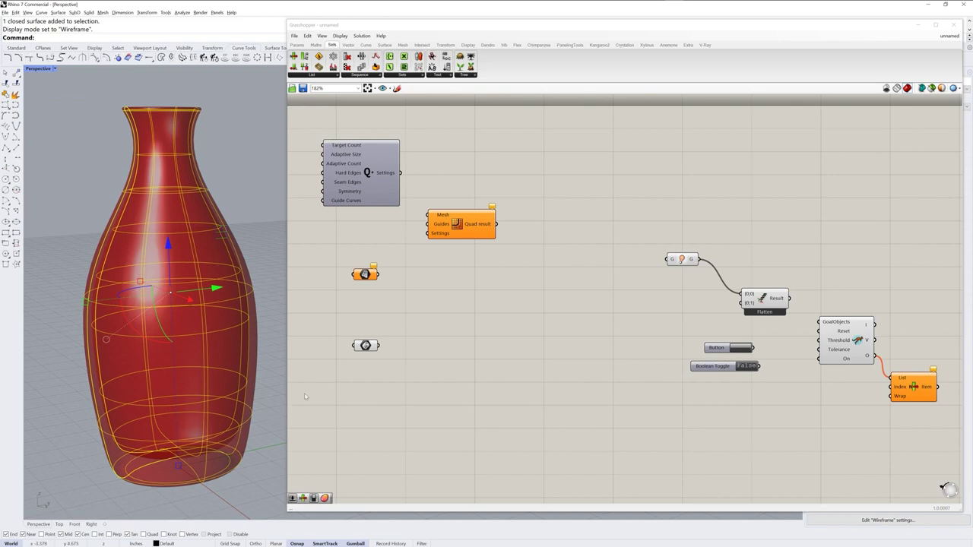
pyautogui.press('Escape')
pyautogui.click(367, 346)
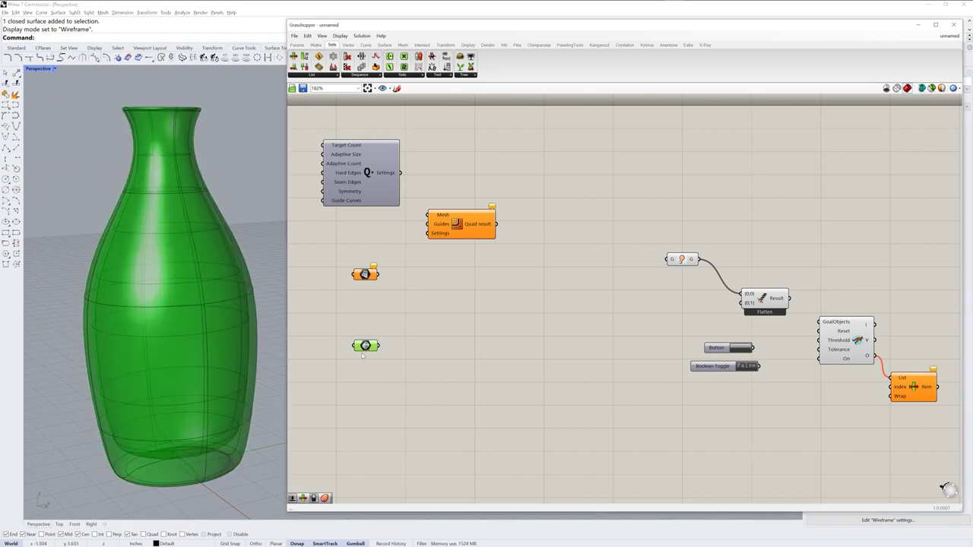
pyautogui.click(361, 367)
# - Turn off the Brep parameter's preview and move the parameter slightly lower on the canvas
pyautogui.rightClick(366, 346)
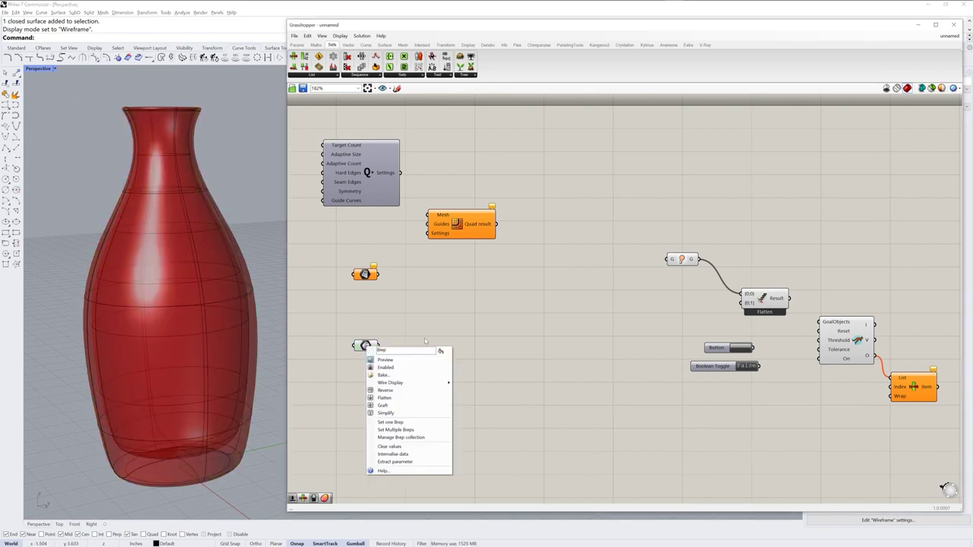
pyautogui.click(398, 360)
pyautogui.moveTo(365, 346); pyautogui.dragTo(356, 365)
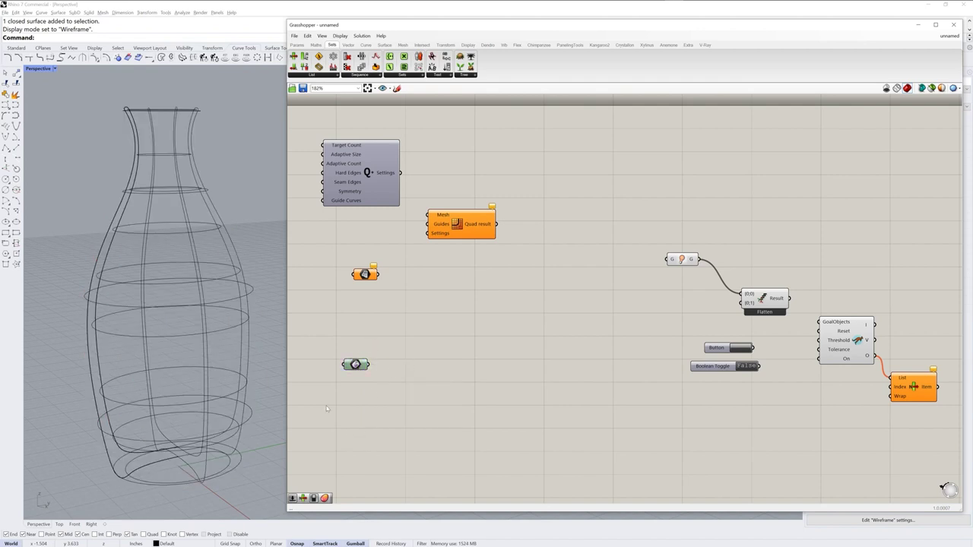
# - Nudge the unassigned Surface parameter a little sideways on the canvas so it sits closer above the Brep parameter
pyautogui.click(378, 275)
pyautogui.moveTo(237, 243); pyautogui.dragTo(257, 273, button='right')
pyautogui.moveTo(365, 274); pyautogui.dragTo(362, 275)
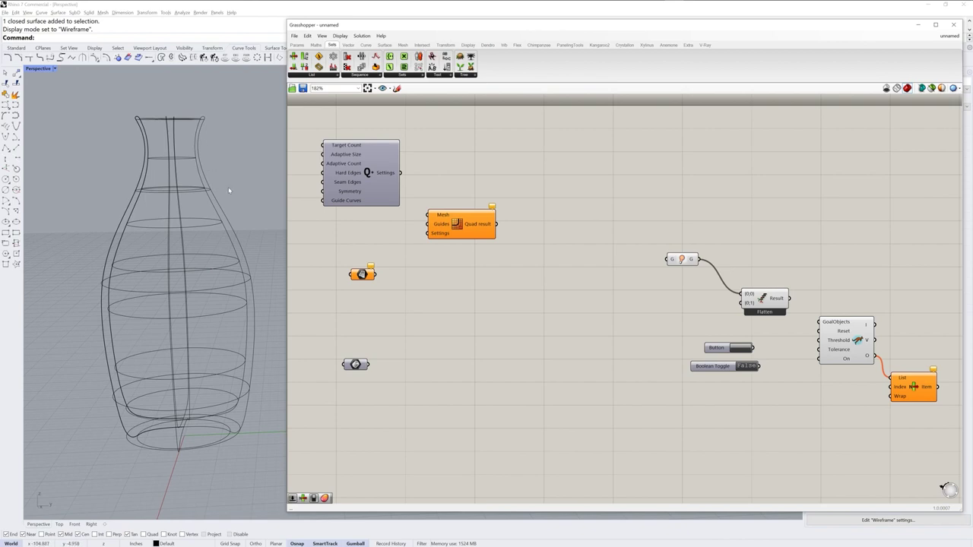
# - Copy the bottle surface in place and select the new copy
pyautogui.click(254, 307)
pyautogui.moveTo(256, 319); pyautogui.dragTo(256, 326, button='right')
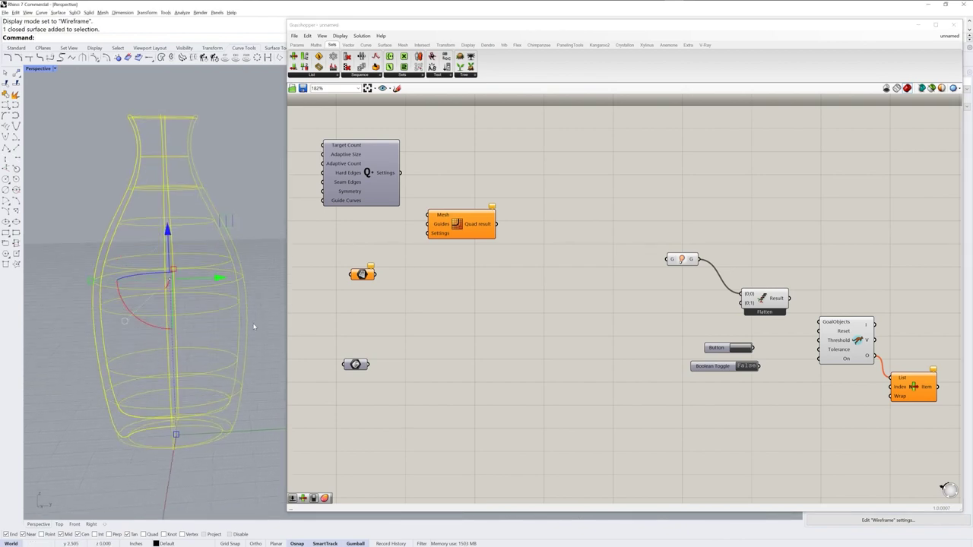
pyautogui.write('Copy')
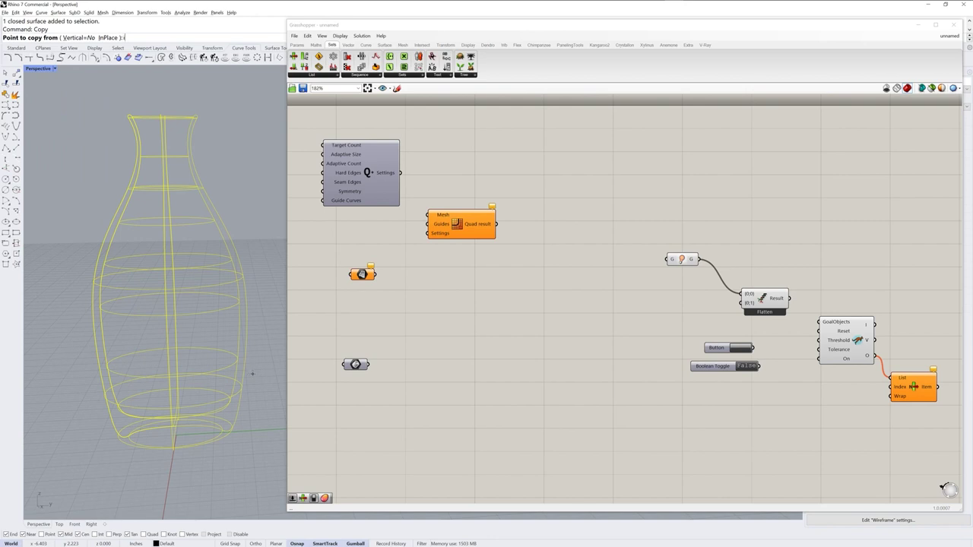
pyautogui.press('Return')
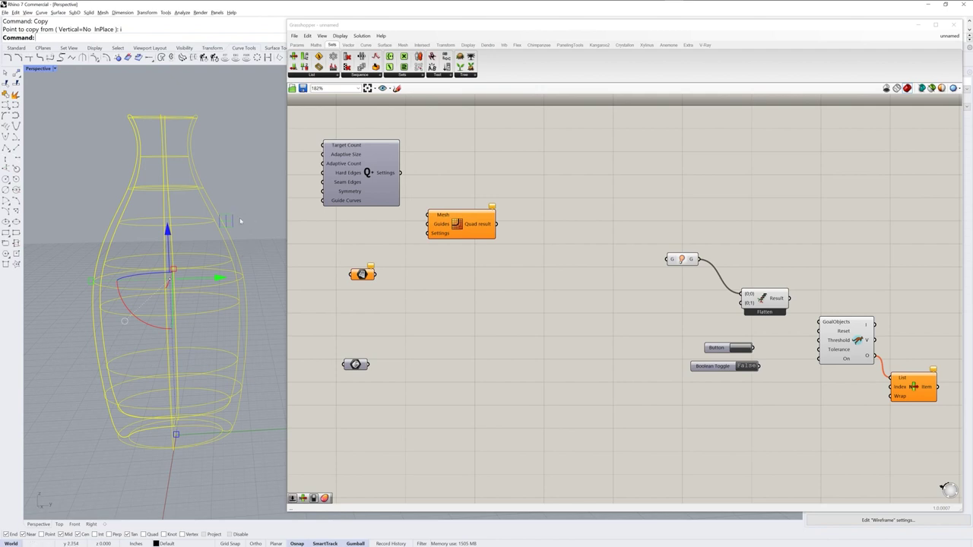
pyautogui.press('Escape')
pyautogui.write('SelLast')
pyautogui.press('Return')
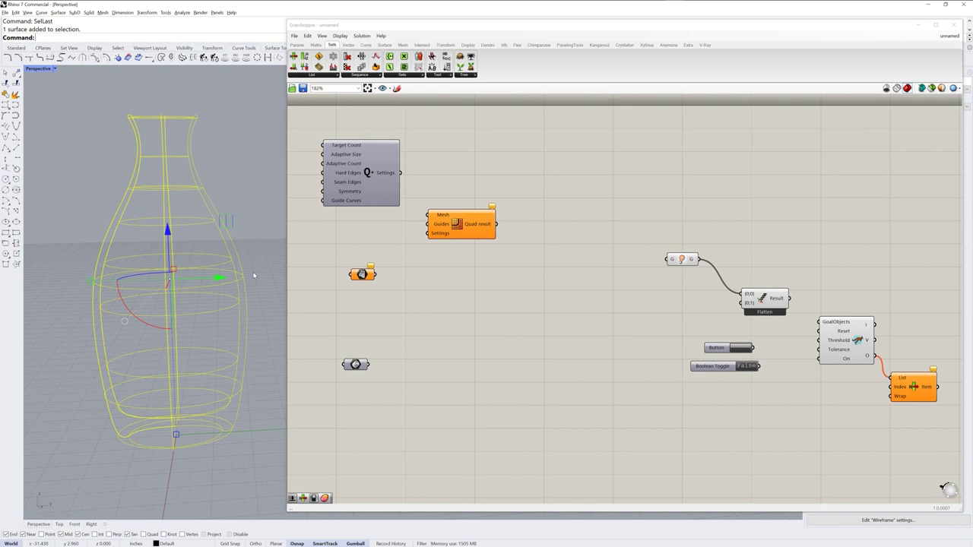
# - Split the copy at U-direction isocurves just below the lip and at the outer base with Shrink=Yes, deleting all pieces except the outer wall
pyautogui.moveTo(355, 364); pyautogui.dragTo(359, 369)
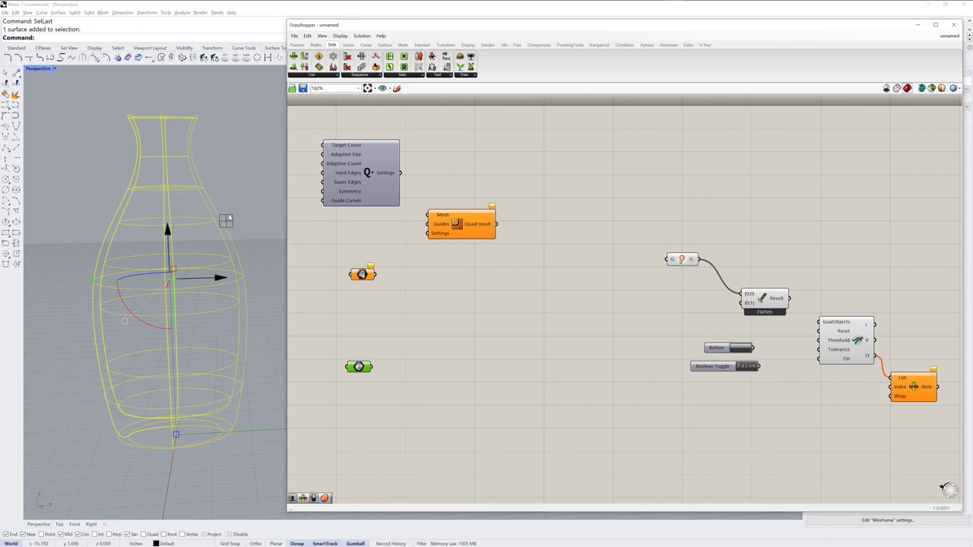
pyautogui.click(16, 84)
pyautogui.click(79, 38)
pyautogui.click(114, 38)
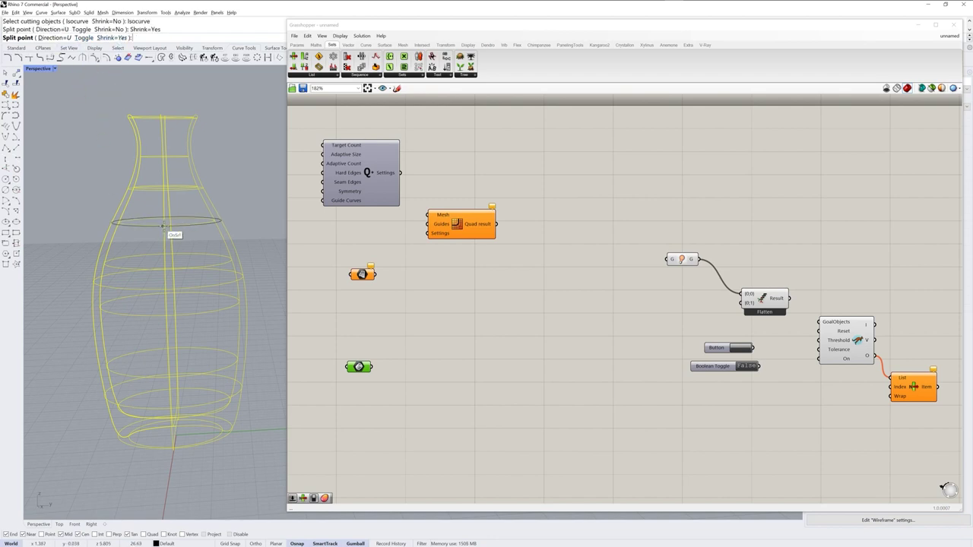
pyautogui.click(160, 123)
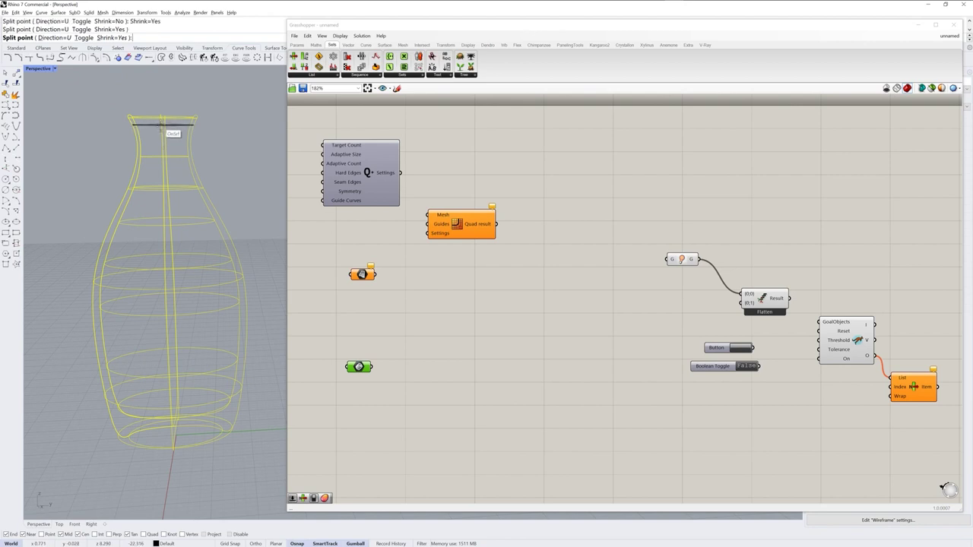
pyautogui.click(128, 439)
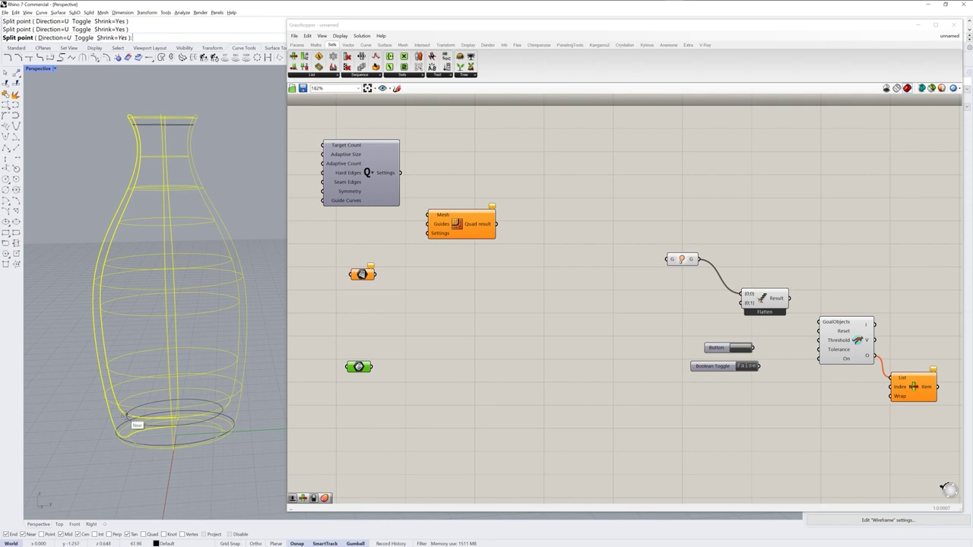
pyautogui.press('Return')
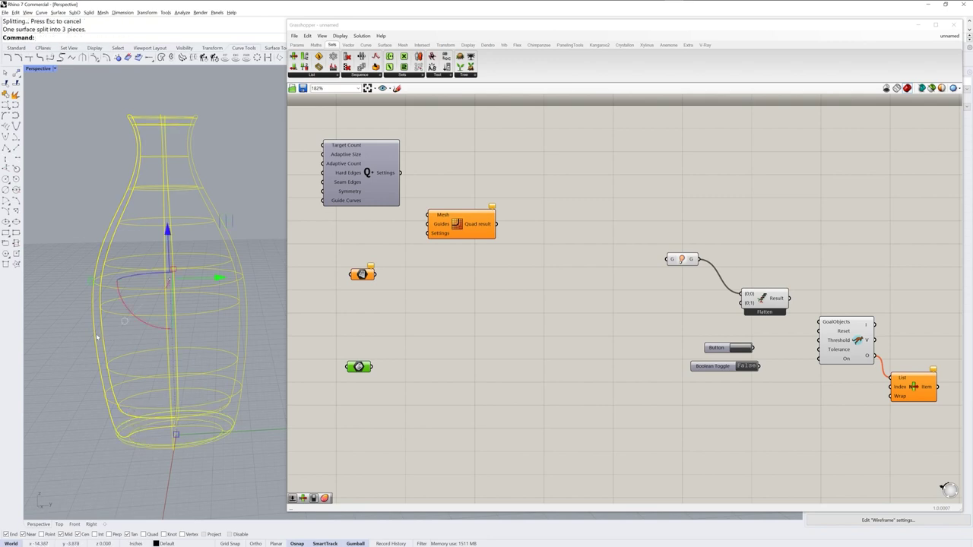
pyautogui.keyDown('ctrl'); pyautogui.click(96, 339); pyautogui.keyUp('ctrl')
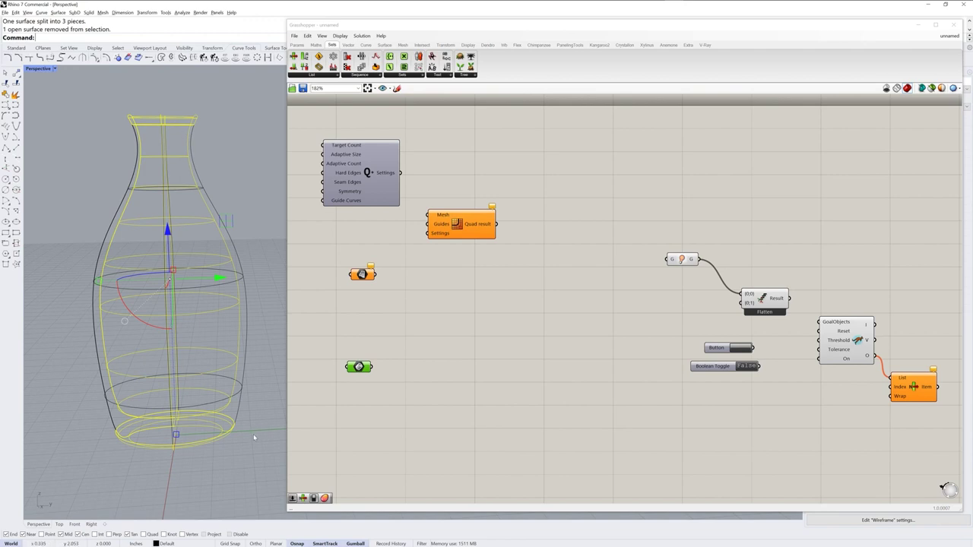
pyautogui.press('Delete')
# - Rebuild the remaining outer wall surface with 10 points and degree 3 in both U and V, deleting the input
pyautogui.click(243, 277)
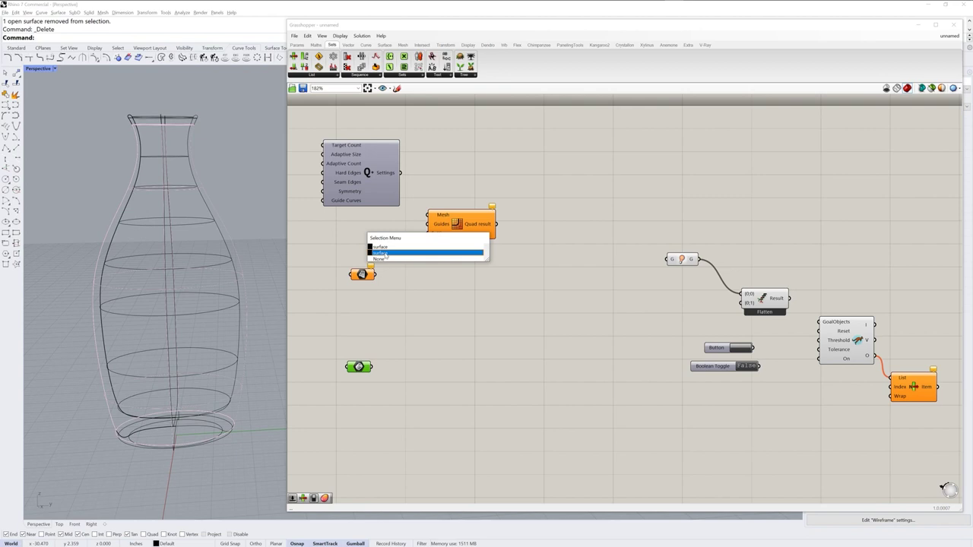
pyautogui.click(386, 254)
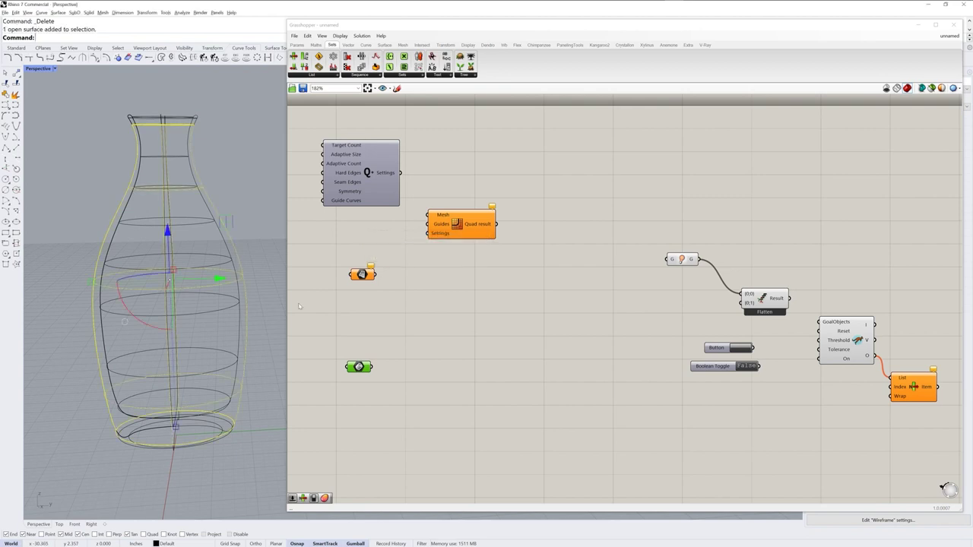
pyautogui.write('Rebuild')
pyautogui.press('Return')
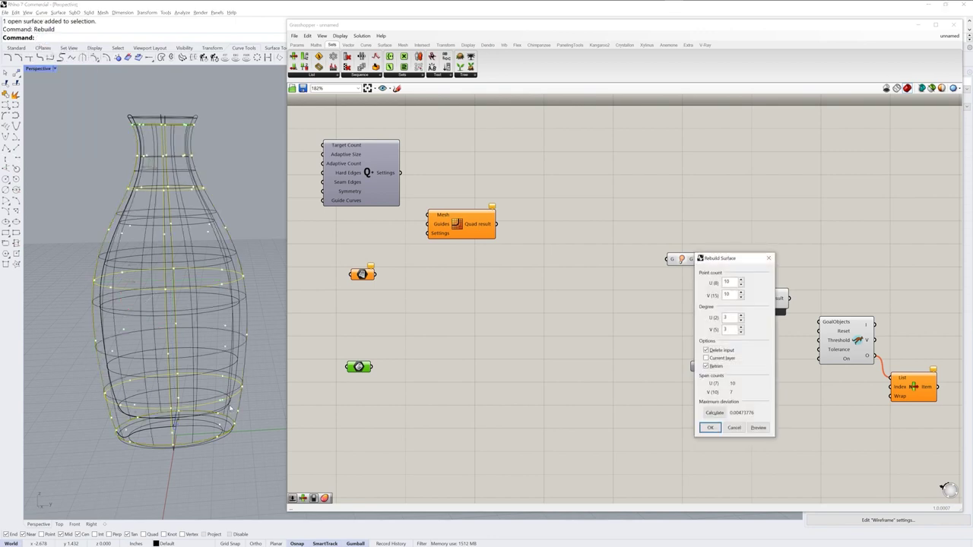
pyautogui.moveTo(739, 258); pyautogui.dragTo(303, 168)
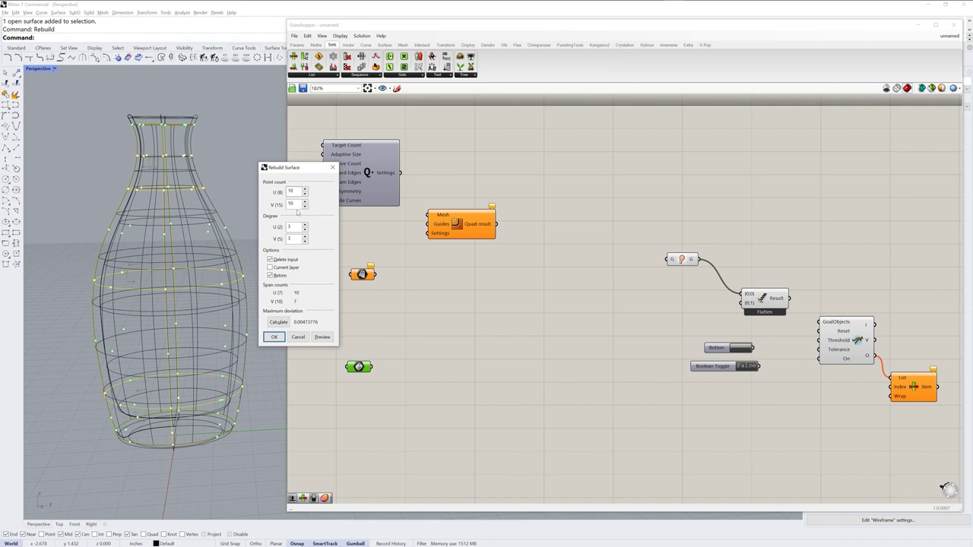
pyautogui.click(278, 325)
pyautogui.click(275, 336)
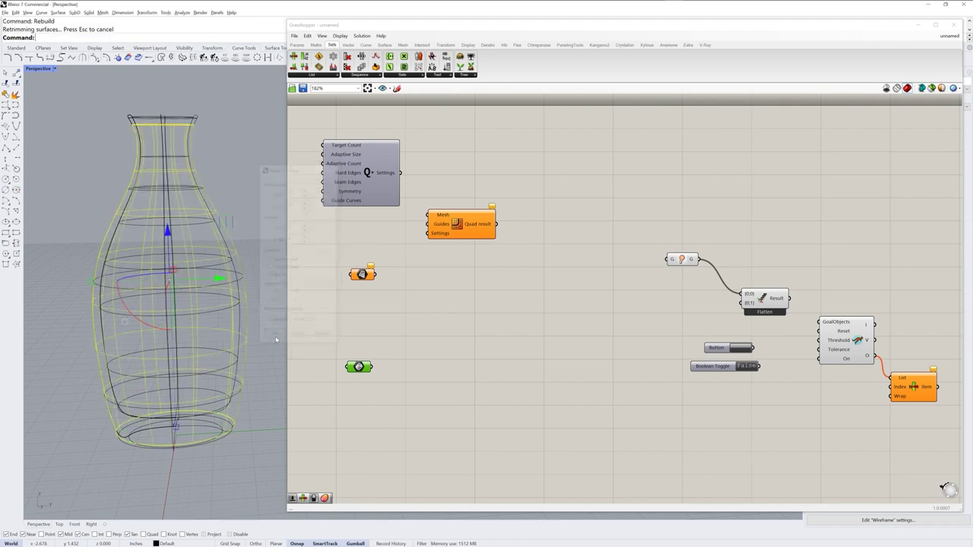
# - Show the outer surface's control points and scale the neck rows slightly outward
pyautogui.moveTo(247, 363); pyautogui.dragTo(251, 342, button='right')
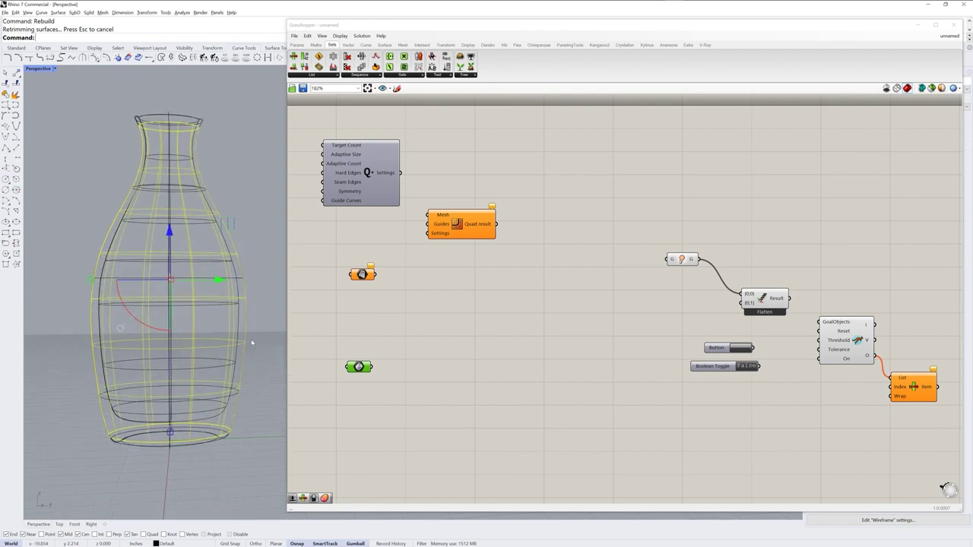
pyautogui.press('F10')
pyautogui.moveTo(250, 340); pyautogui.dragTo(255, 262, button='right')
pyautogui.moveTo(91, 109); pyautogui.dragTo(211, 175)
pyautogui.moveTo(210, 176); pyautogui.dragTo(198, 160, button='right')
pyautogui.moveTo(67, 146); pyautogui.dragTo(213, 181)
pyautogui.moveTo(214, 181); pyautogui.dragTo(242, 213, button='right')
pyautogui.scroll(5, 196, 171)
pyautogui.moveTo(125, 214)
pyautogui.mouseDown()
pyautogui.moveTo(114, 231)
pyautogui.moveTo(120, 223)
pyautogui.mouseUp()
pyautogui.moveTo(171, 304); pyautogui.dragTo(196, 264, button='right')
# - Scale the shoulder and mid-body control point rows outward one row at a time, away from the bottle wall
pyautogui.moveTo(76, 244); pyautogui.dragTo(263, 282)
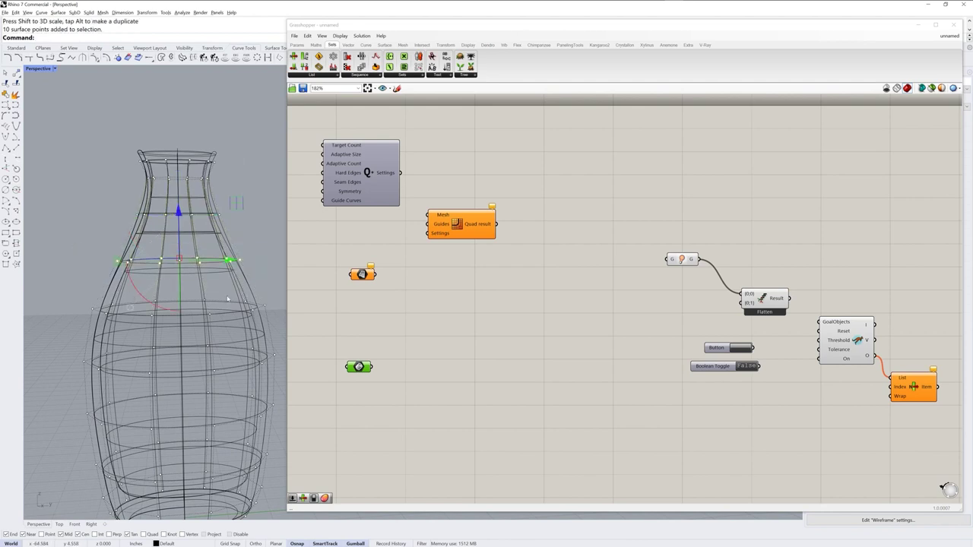
pyautogui.keyDown('shift'); pyautogui.moveTo(118, 261); pyautogui.dragTo(280, 326); pyautogui.keyUp('shift')
pyautogui.moveTo(137, 347); pyautogui.dragTo(138, 335, button='right')
pyautogui.keyDown('shift'); pyautogui.moveTo(91, 307); pyautogui.dragTo(275, 374); pyautogui.keyUp('shift')
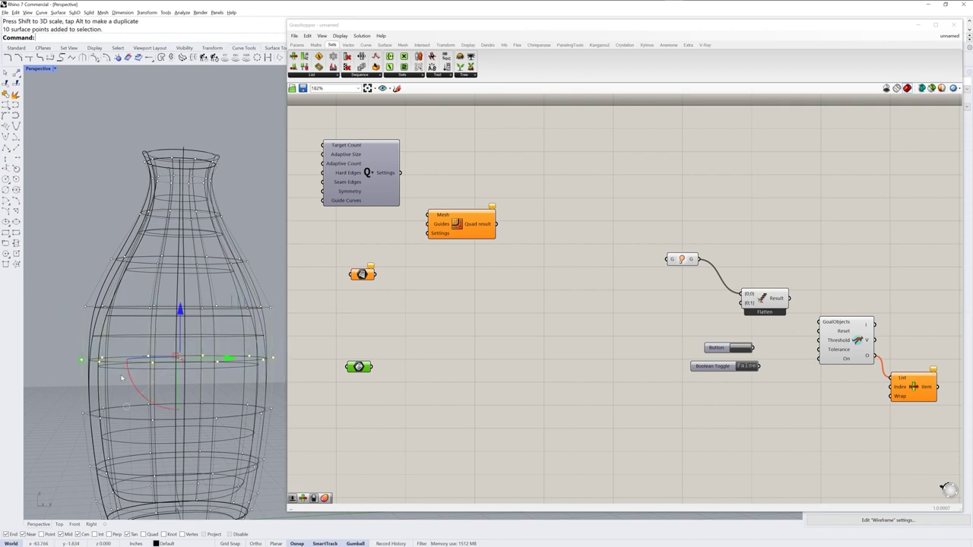
pyautogui.keyDown('shift'); pyautogui.moveTo(81, 359); pyautogui.dragTo(269, 476); pyautogui.keyUp('shift')
# - Scale the lower four rows of control points slightly outward and adjust their horizontal position
pyautogui.scroll(-3, 209, 364)
pyautogui.moveTo(256, 462); pyautogui.dragTo(190, 472, button='right')
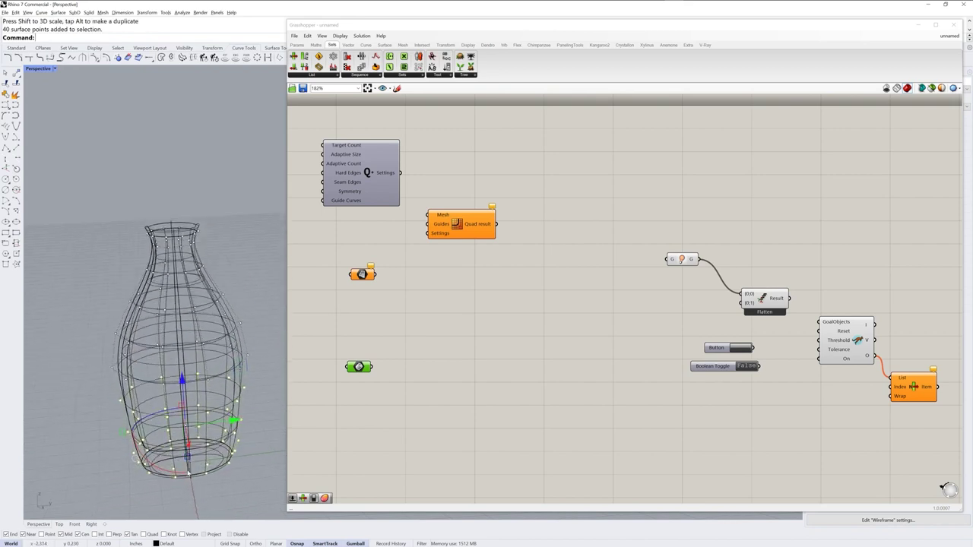
pyautogui.moveTo(122, 432)
pyautogui.keyDown('shift'); pyautogui.mouseDown()
pyautogui.moveTo(98, 430)
pyautogui.moveTo(122, 438)
pyautogui.mouseUp(); pyautogui.keyUp('shift')
pyautogui.moveTo(259, 383); pyautogui.dragTo(255, 343, button='right')
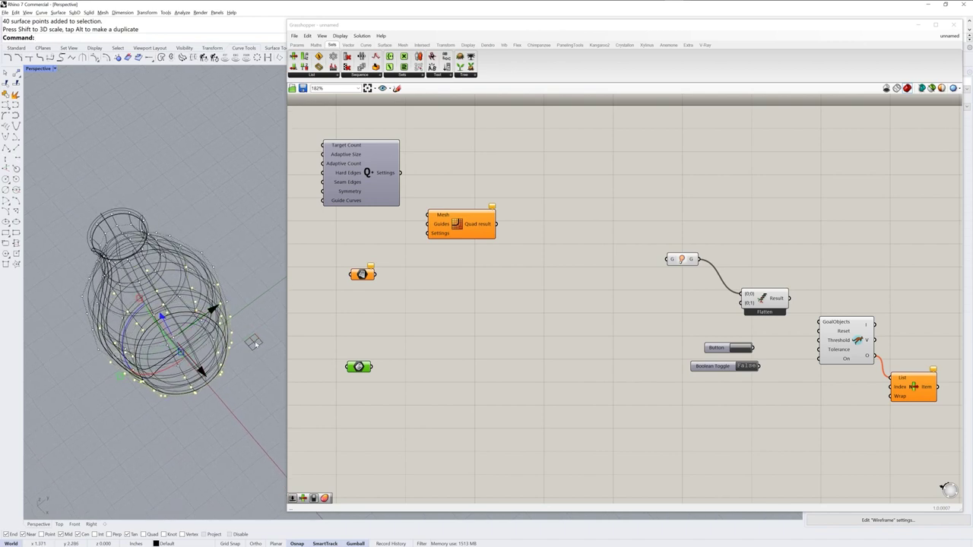
pyautogui.keyDown('shift'); pyautogui.moveTo(254, 342); pyautogui.dragTo(255, 340); pyautogui.keyUp('shift')
pyautogui.moveTo(250, 339); pyautogui.dragTo(227, 258, button='right')
# - Shift the control point row around the bottle's middle slightly sideways and hide the control points
pyautogui.keyDown('shift'); pyautogui.moveTo(100, 256); pyautogui.dragTo(254, 280); pyautogui.keyUp('shift')
pyautogui.moveTo(253, 280); pyautogui.dragTo(244, 303, button='right')
pyautogui.keyDown('shift'); pyautogui.moveTo(240, 293); pyautogui.dragTo(243, 296); pyautogui.keyUp('shift')
pyautogui.moveTo(250, 334); pyautogui.dragTo(246, 303, button='right')
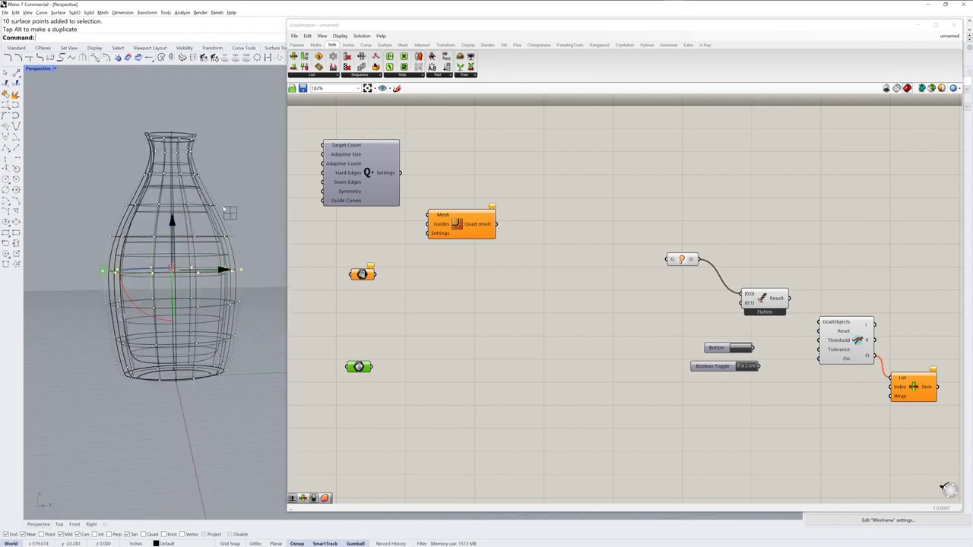
pyautogui.keyDown('shift'); pyautogui.moveTo(229, 212); pyautogui.dragTo(244, 235, button='right'); pyautogui.keyUp('shift')
pyautogui.press('Escape')
pyautogui.press('F11')
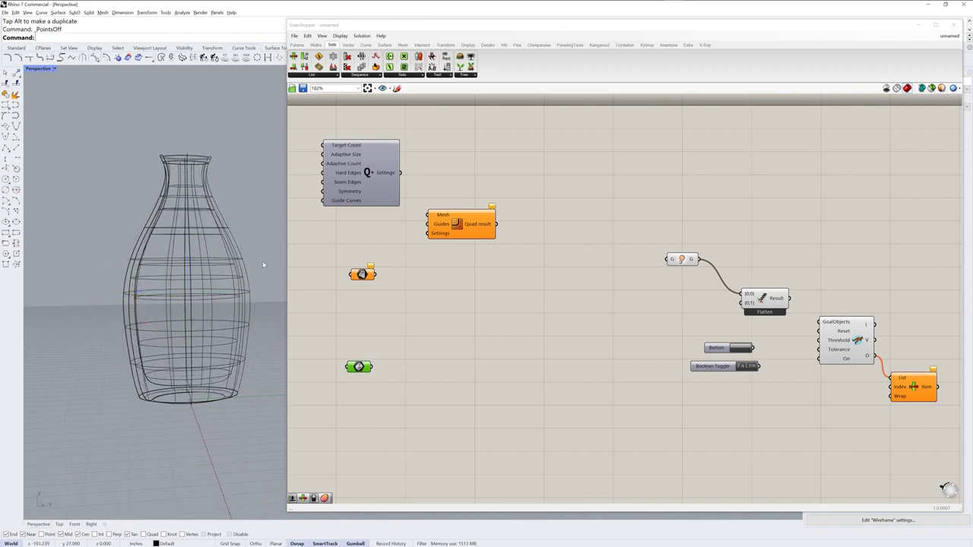
# - Examine the gap between the outer surface and the original bottle, selecting each in turn
pyautogui.click(248, 270)
pyautogui.scroll(3, 244, 285)
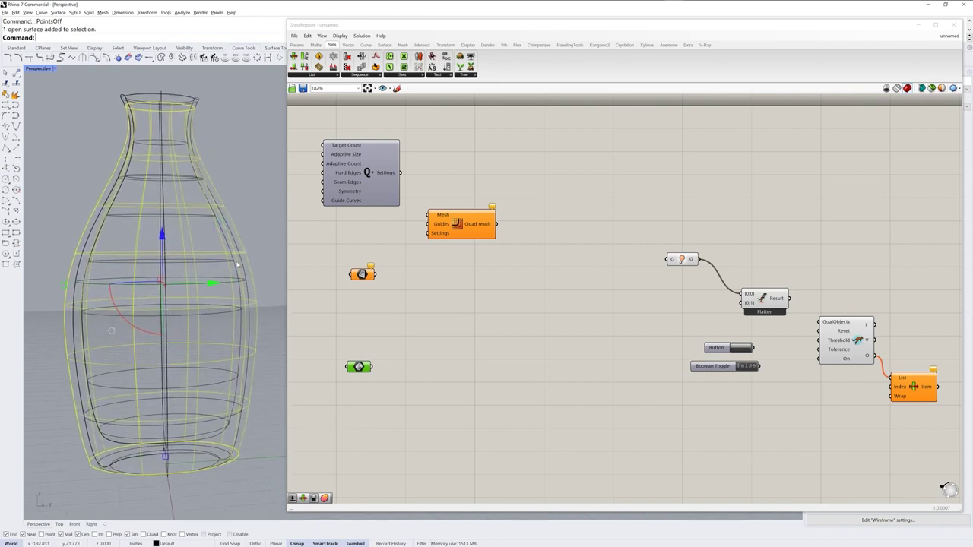
pyautogui.scroll(2, 270, 318)
pyautogui.moveTo(264, 313)
pyautogui.mouseDown(button='right')
pyautogui.moveTo(271, 306)
pyautogui.moveTo(274, 344)
pyautogui.moveTo(258, 310)
pyautogui.mouseUp(button='right')
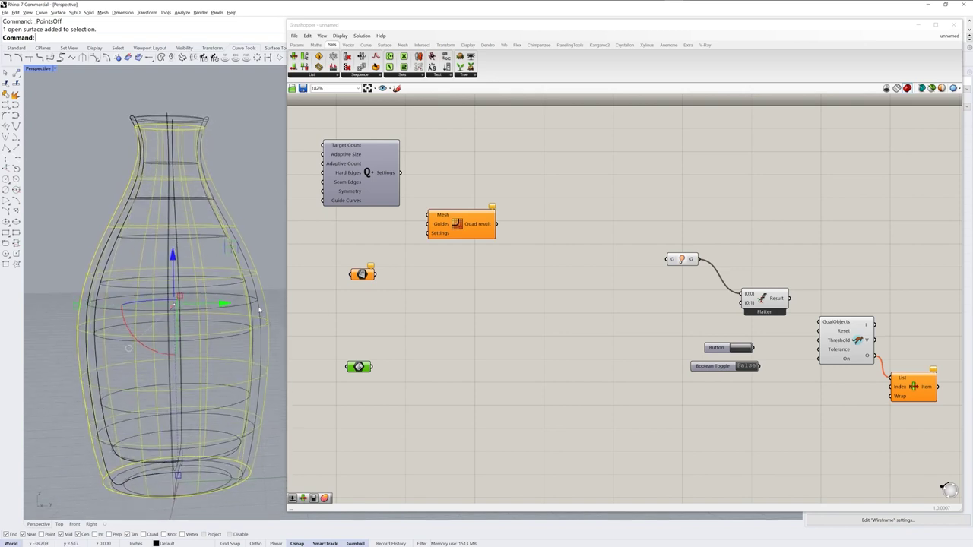
pyautogui.click(267, 305)
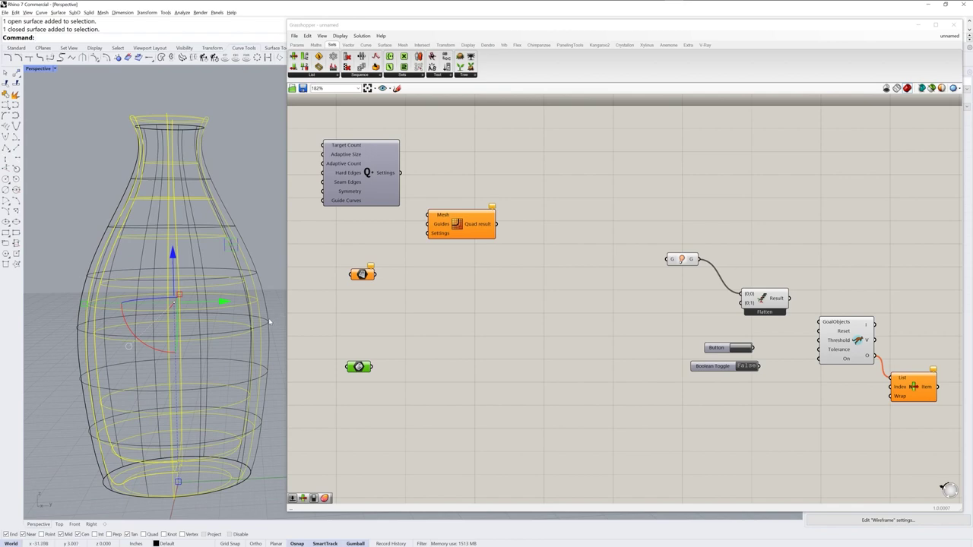
pyautogui.click(268, 323)
pyautogui.moveTo(265, 414); pyautogui.dragTo(267, 406, button='right')
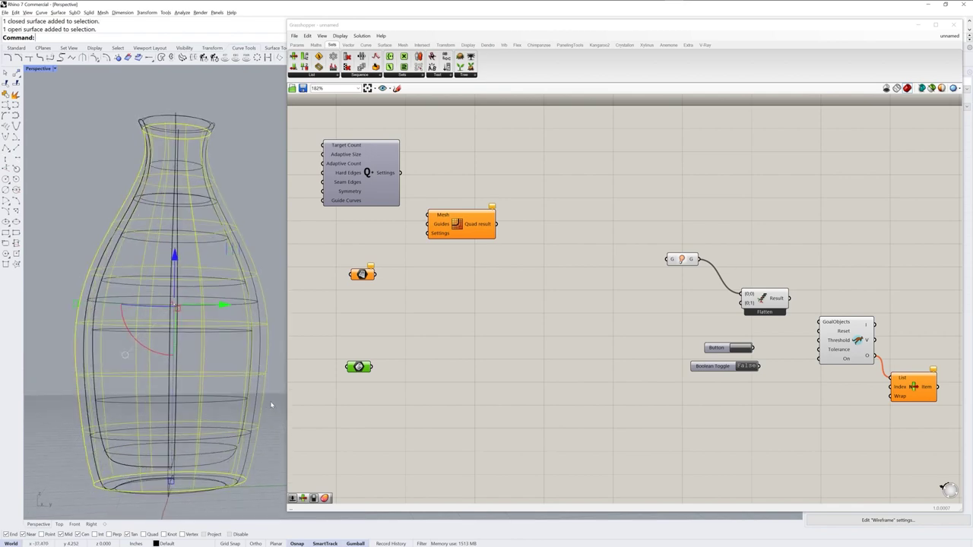
# - Show the outer surface's control points again, raise the bottom row slightly and scale it outward
pyautogui.press('F10')
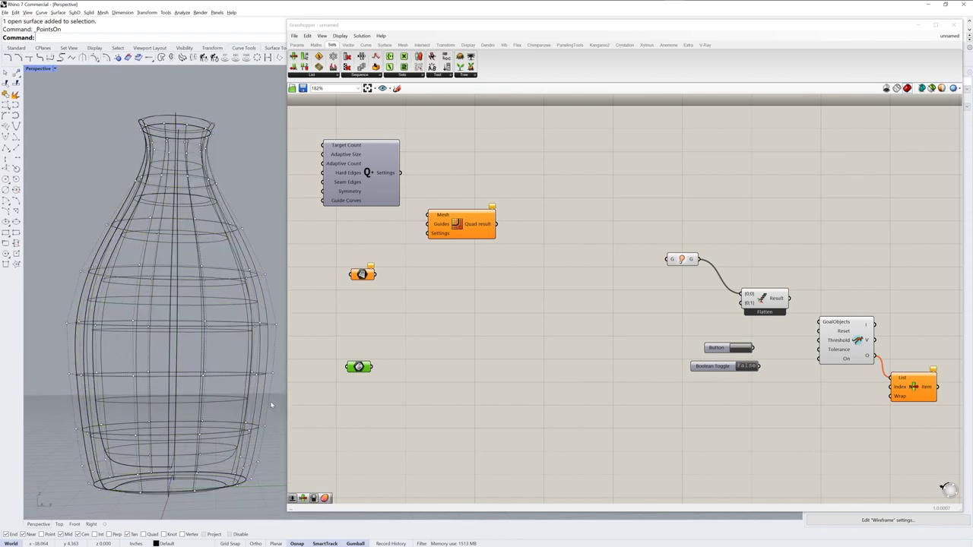
pyautogui.moveTo(271, 404); pyautogui.dragTo(183, 472, button='right')
pyautogui.moveTo(89, 477); pyautogui.dragTo(250, 493)
pyautogui.moveTo(172, 431); pyautogui.dragTo(171, 426)
pyautogui.moveTo(210, 453); pyautogui.dragTo(219, 458, button='right')
pyautogui.moveTo(105, 477); pyautogui.dragTo(103, 477)
# - Raise the bottom control point row further above the bottle's base, widen it a little more, and hide the control points
pyautogui.moveTo(102, 477); pyautogui.dragTo(83, 458, button='right')
pyautogui.moveTo(79, 459); pyautogui.dragTo(240, 485)
pyautogui.moveTo(172, 425); pyautogui.dragTo(172, 412)
pyautogui.moveTo(172, 422); pyautogui.dragTo(175, 465, button='right')
pyautogui.moveTo(101, 470); pyautogui.dragTo(99, 470)
pyautogui.click(264, 369)
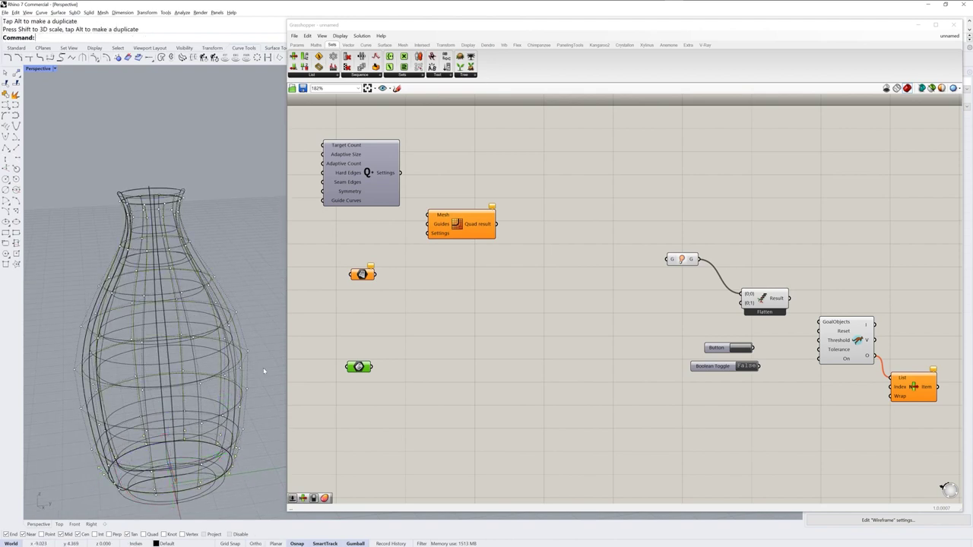
pyautogui.press('F11')
# - Assign the edited outer surface to the Surface parameter as its single surface
pyautogui.keyDown('shift'); pyautogui.moveTo(235, 388); pyautogui.dragTo(237, 340, button='right'); pyautogui.keyUp('shift')
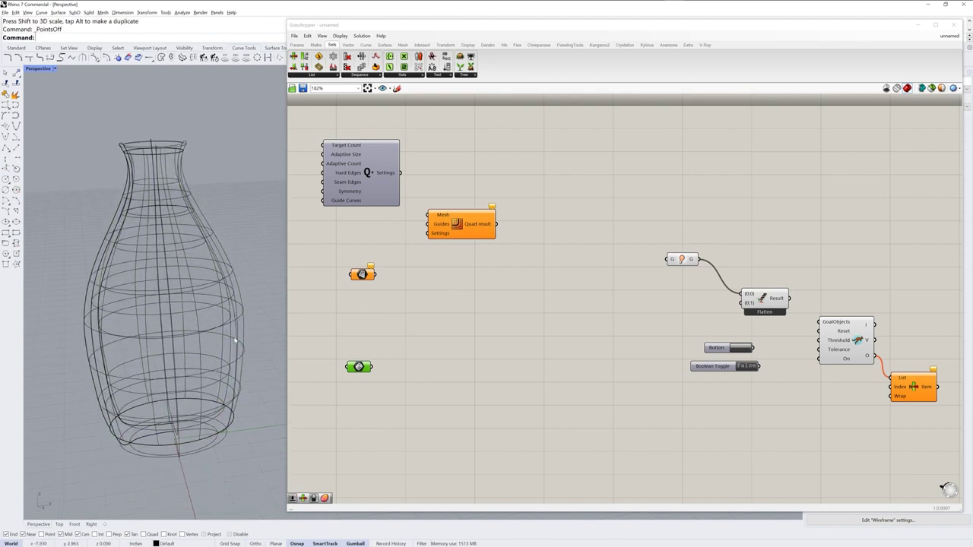
pyautogui.click(237, 340)
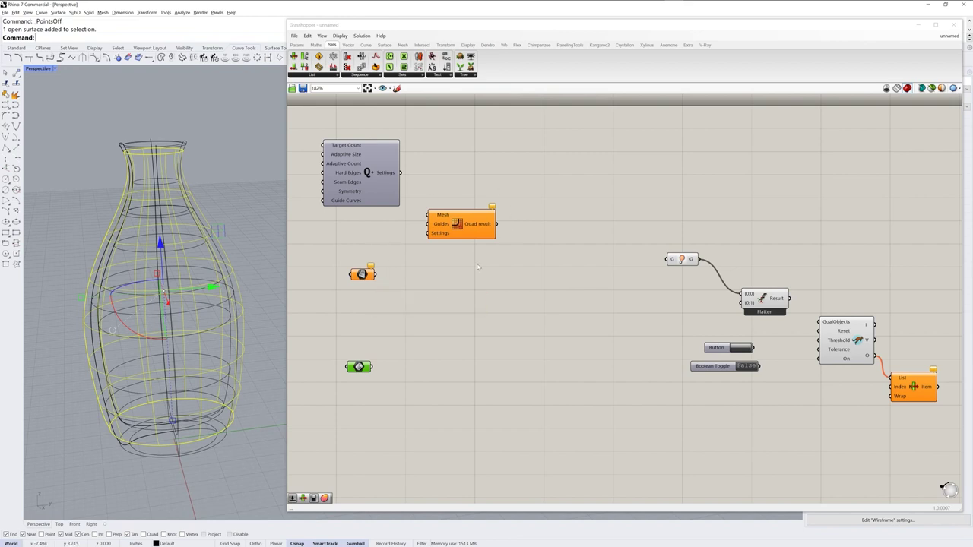
pyautogui.rightClick(362, 275)
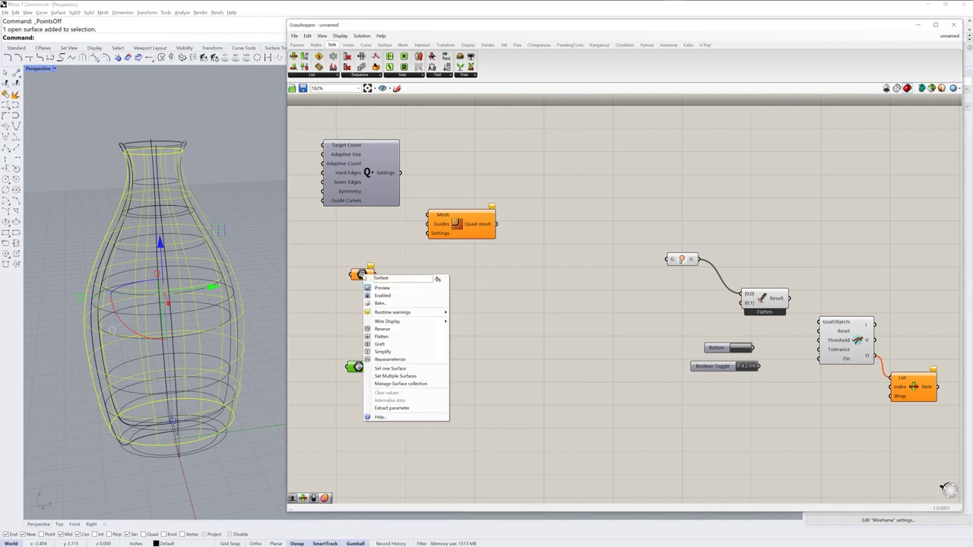
pyautogui.click(401, 369)
pyautogui.click(356, 392)
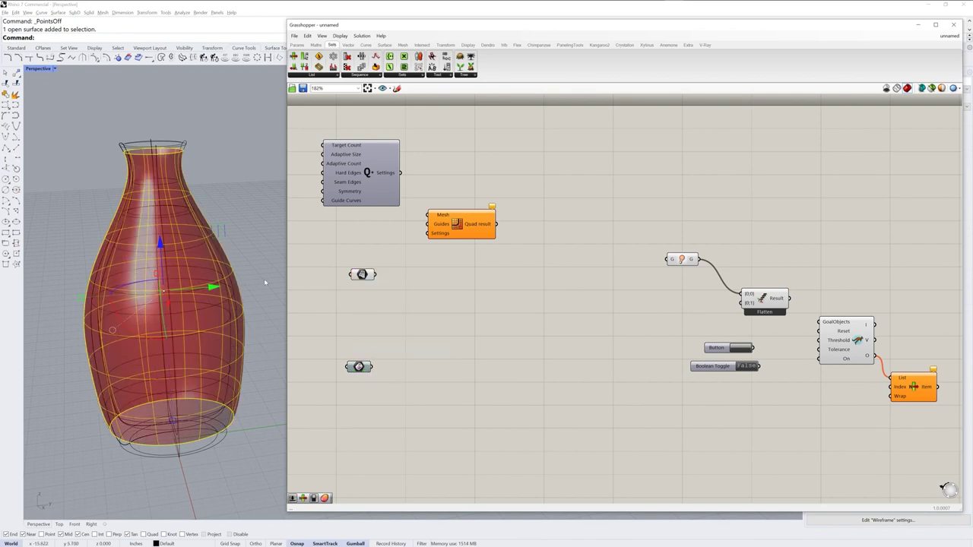
# - Deselect the outer surface and turn off the Surface parameter's preview
pyautogui.click(275, 243)
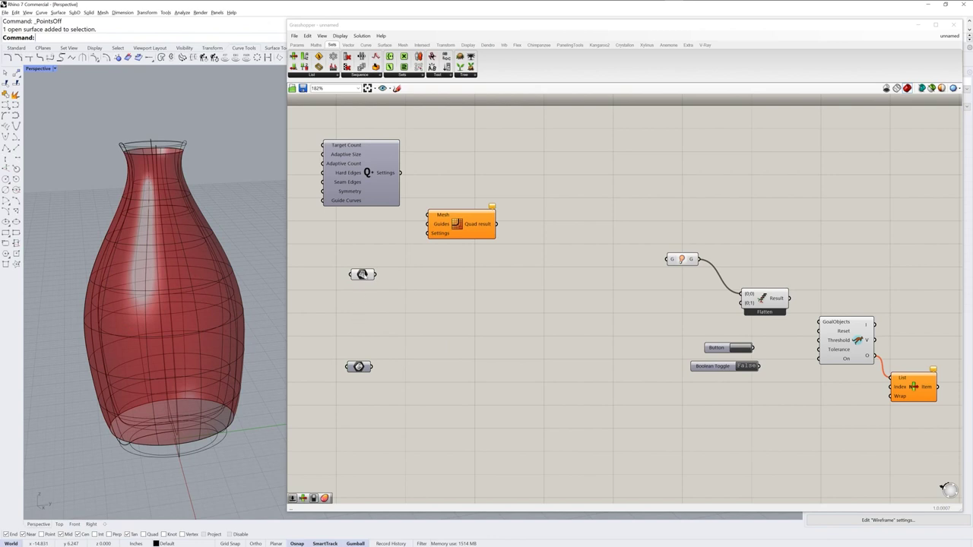
pyautogui.rightClick(362, 276)
pyautogui.click(397, 288)
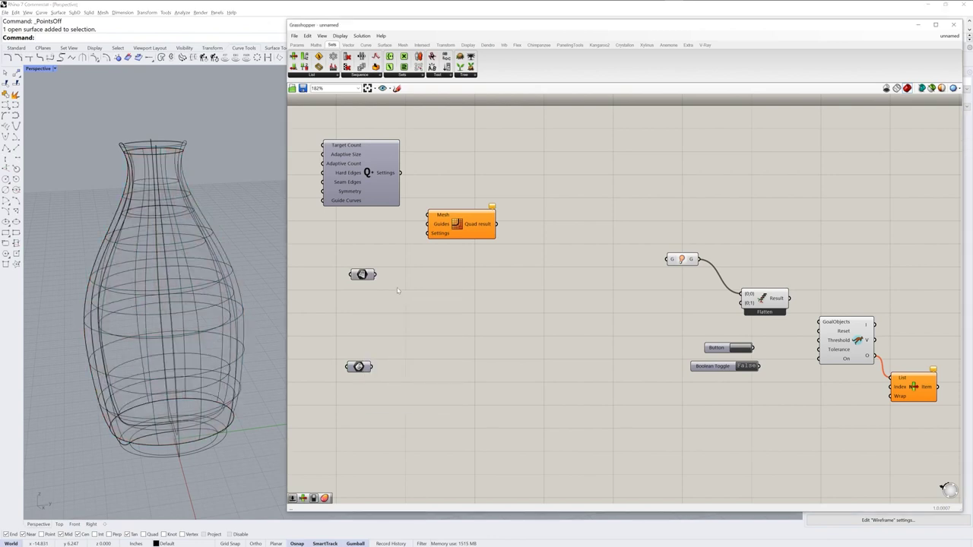
# - Tidy the Quad Remesh and lower parameter components, and connect the outer surface's parameter to Quad Remesh's Mesh input
pyautogui.moveTo(260, 316); pyautogui.dragTo(254, 290, button='right')
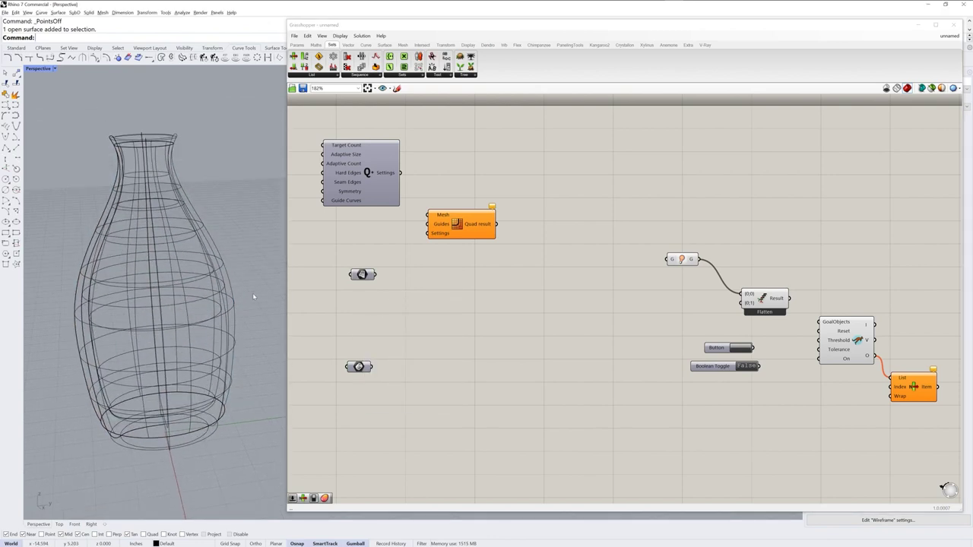
pyautogui.moveTo(470, 228); pyautogui.dragTo(483, 211)
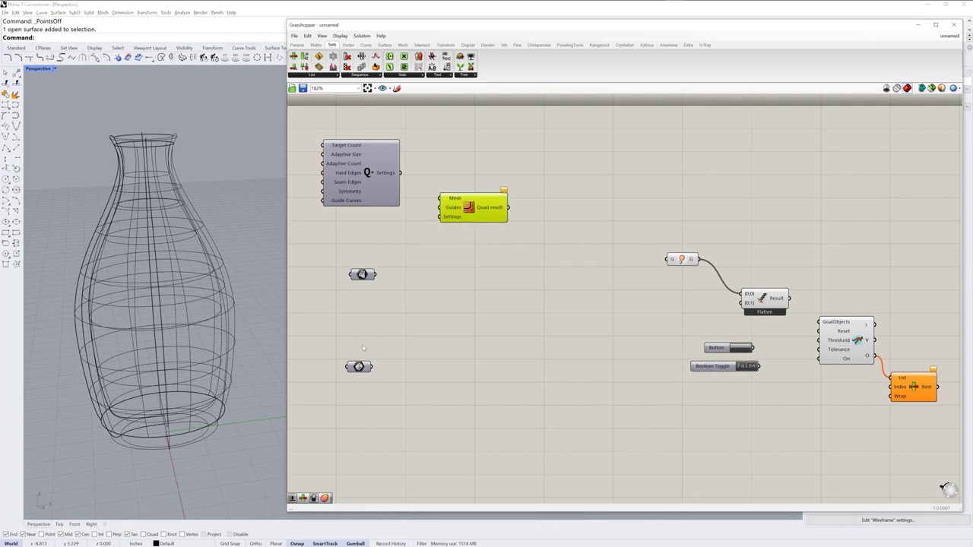
pyautogui.moveTo(361, 369); pyautogui.dragTo(364, 362)
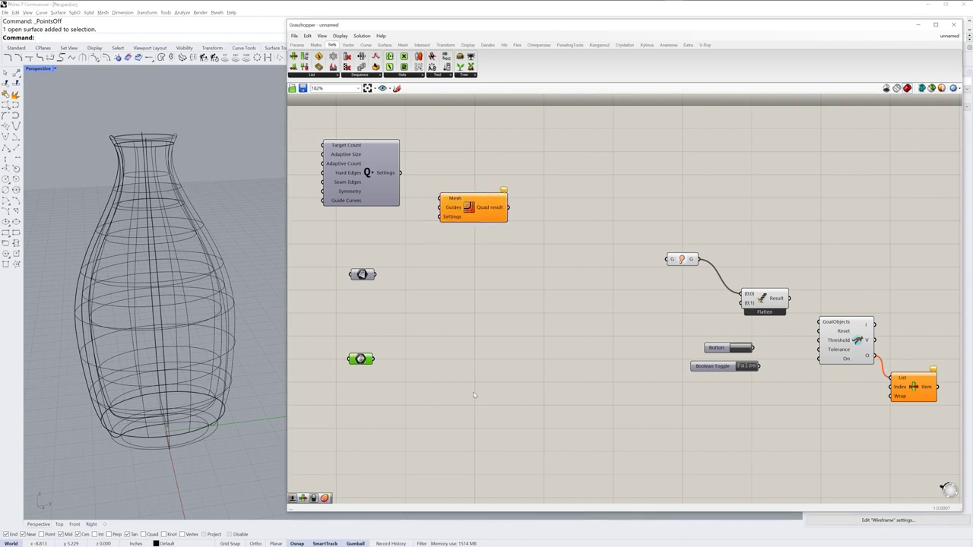
pyautogui.click(366, 276)
pyautogui.moveTo(377, 274); pyautogui.dragTo(440, 198)
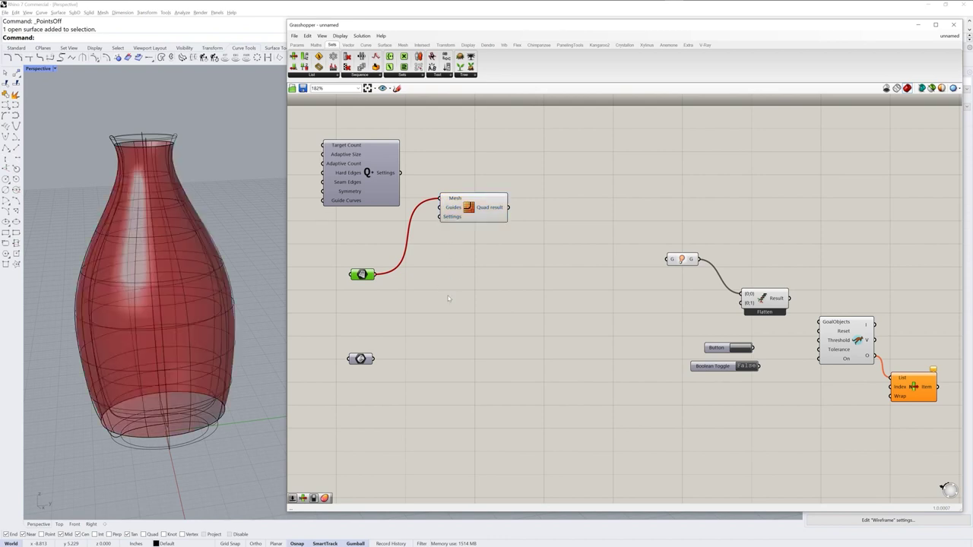
# - Connect the quad remesh settings component's Settings output to Quad Remesh's Settings input and reposition Quad Remesh
pyautogui.moveTo(475, 210); pyautogui.dragTo(481, 208)
pyautogui.moveTo(380, 174); pyautogui.dragTo(446, 214)
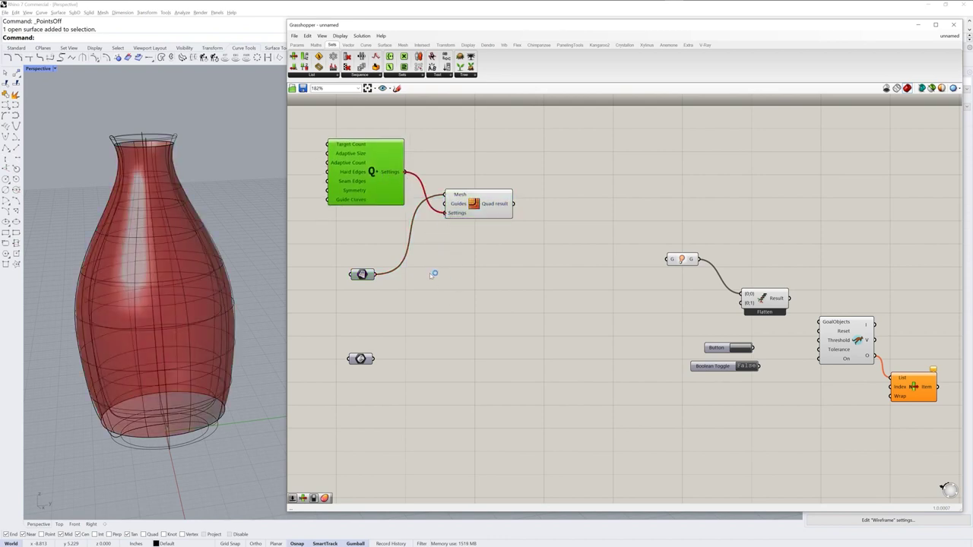
pyautogui.click(460, 261)
pyautogui.moveTo(471, 204); pyautogui.dragTo(466, 205)
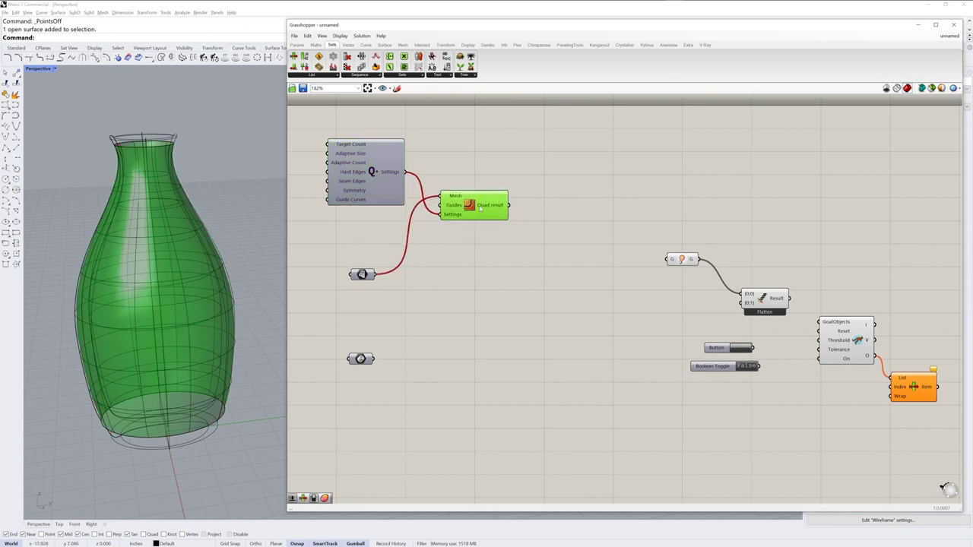
pyautogui.click(464, 242)
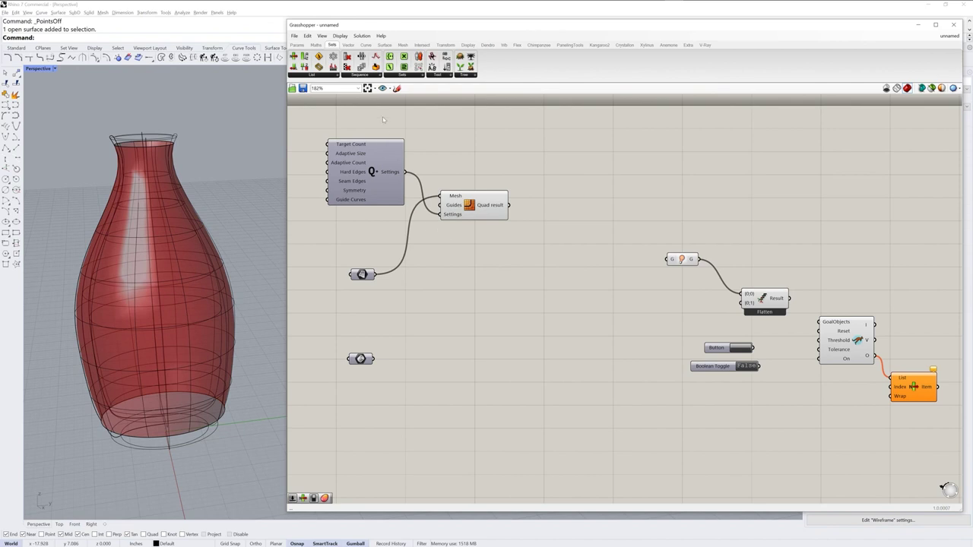
# - Add a Mesh Edges component, feed it the Quad result, and examine the edges on the bottle
pyautogui.click(402, 45)
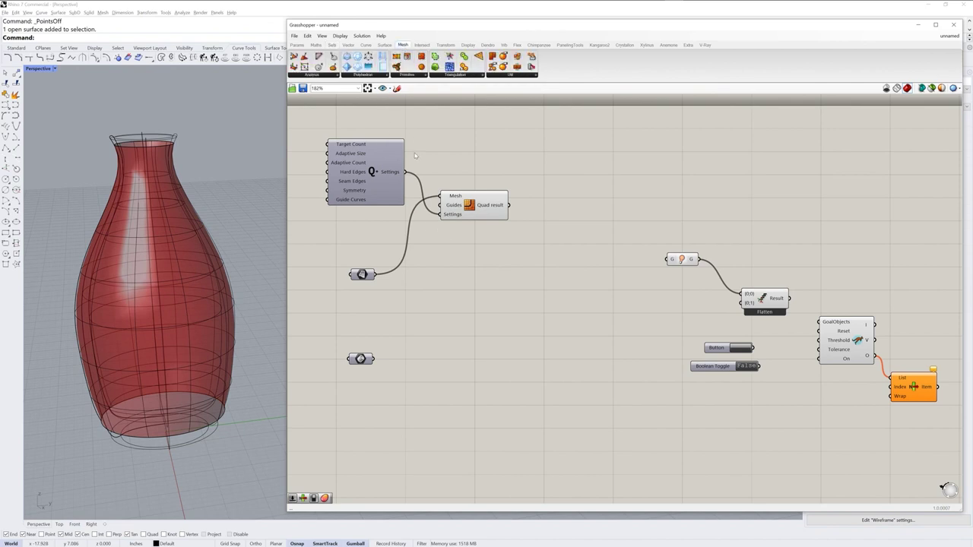
pyautogui.click(316, 75)
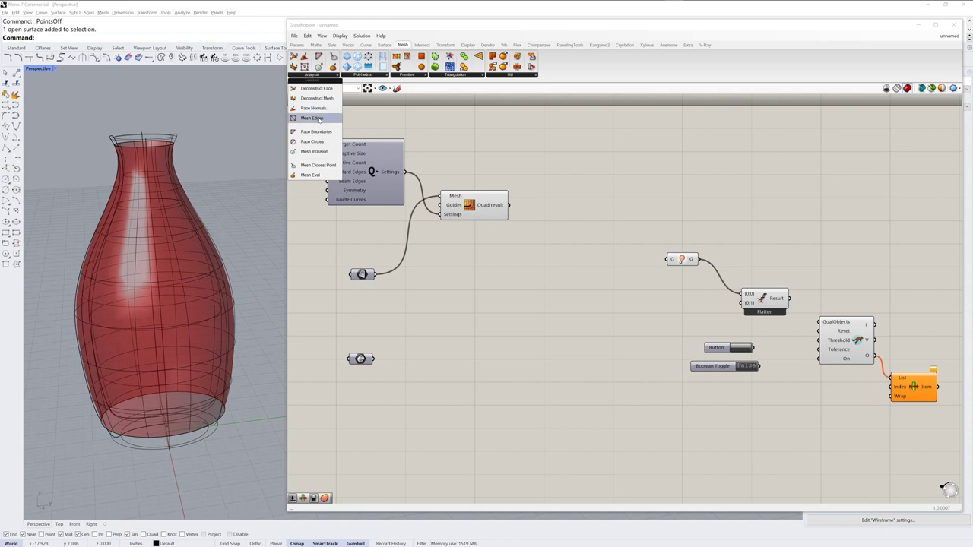
pyautogui.moveTo(319, 120); pyautogui.dragTo(544, 170)
pyautogui.moveTo(510, 206); pyautogui.dragTo(552, 151)
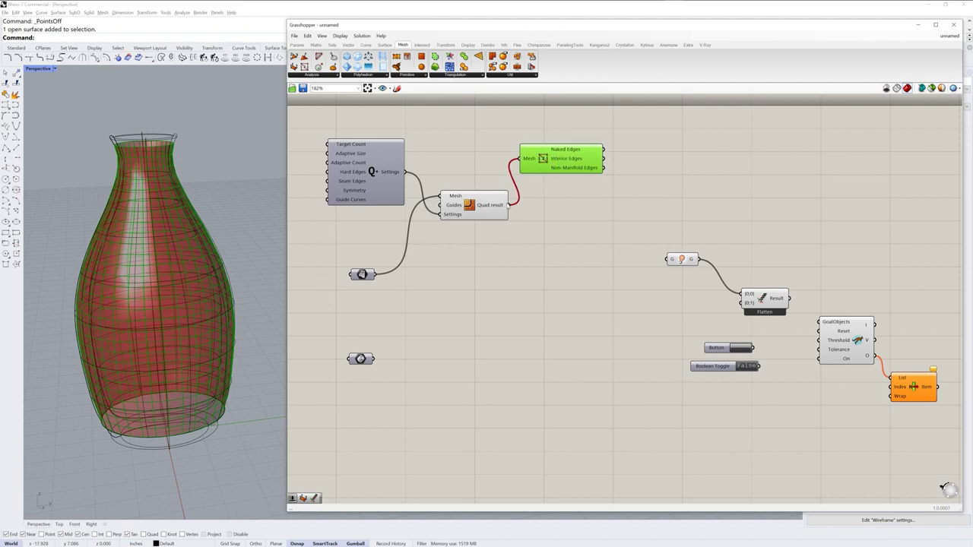
pyautogui.moveTo(242, 258)
pyautogui.mouseDown(button='right')
pyautogui.moveTo(240, 268)
pyautogui.moveTo(228, 180)
pyautogui.moveTo(244, 301)
pyautogui.moveTo(244, 242)
pyautogui.mouseUp(button='right')
pyautogui.click(556, 177)
pyautogui.click(561, 159)
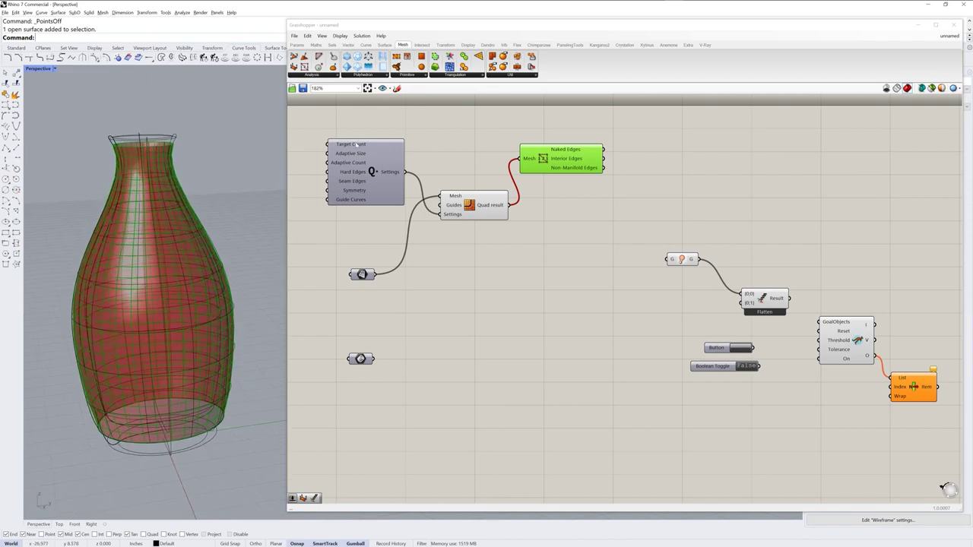
pyautogui.moveTo(356, 144)
pyautogui.click(440, 270)
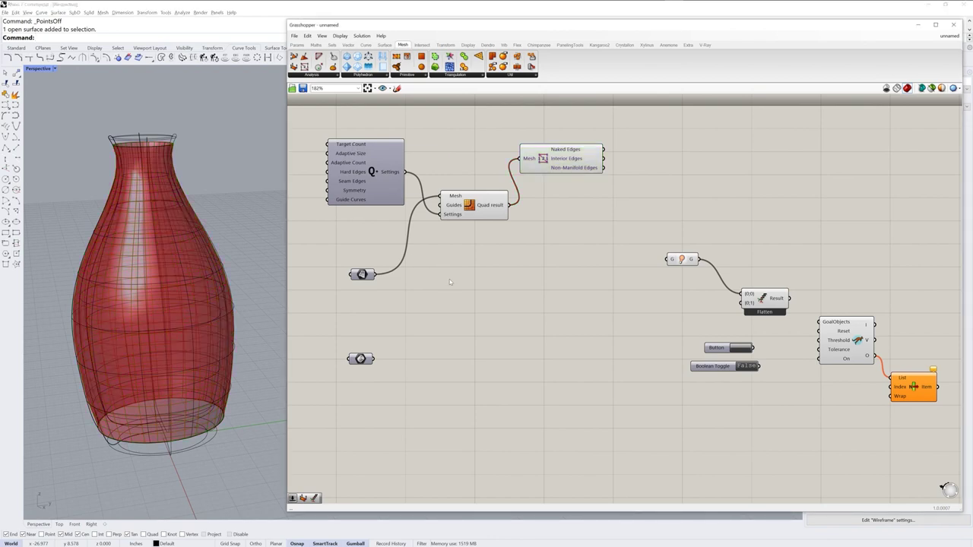
# - Create a number slider with value 200 and upper limit 5000, and connect it to the Target Count input
pyautogui.doubleClick(450, 282)
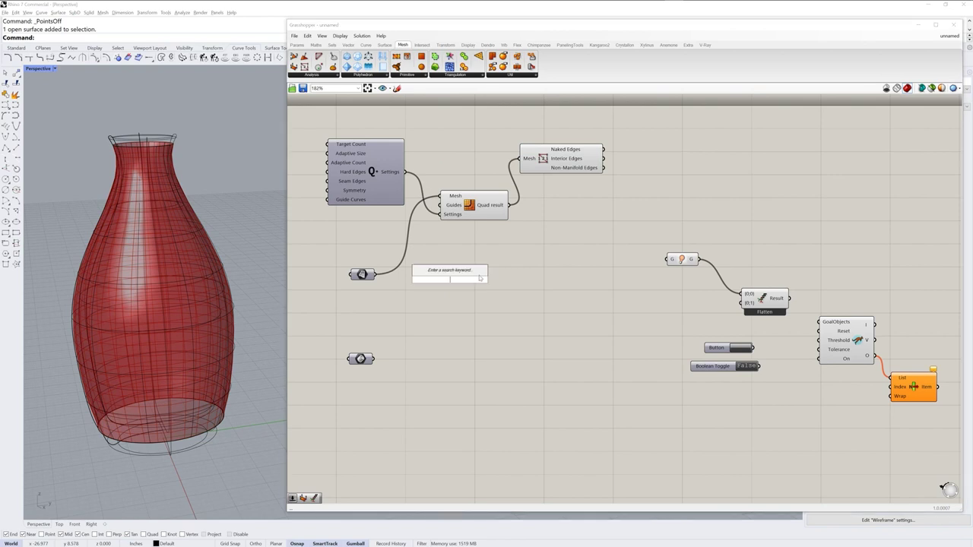
pyautogui.write('200')
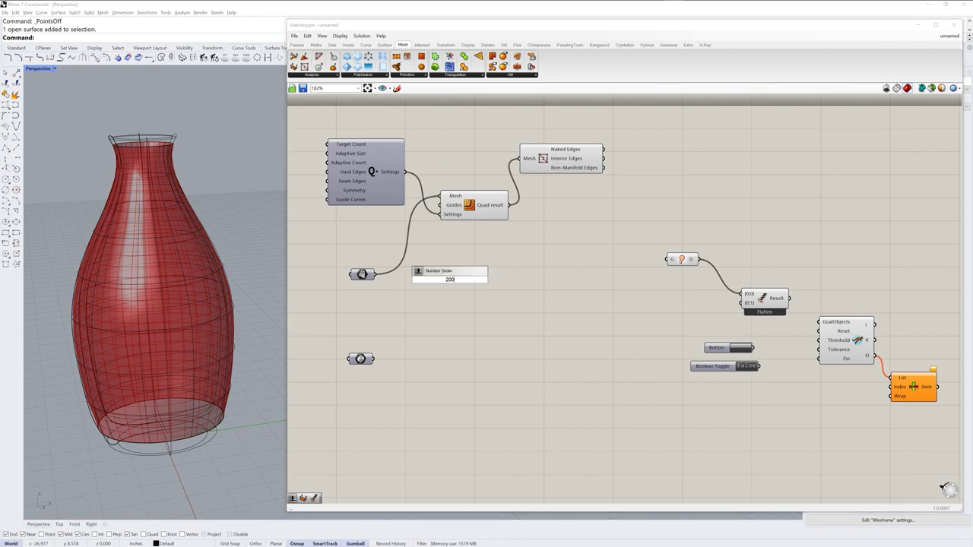
pyautogui.write('<5000')
pyautogui.press('Return')
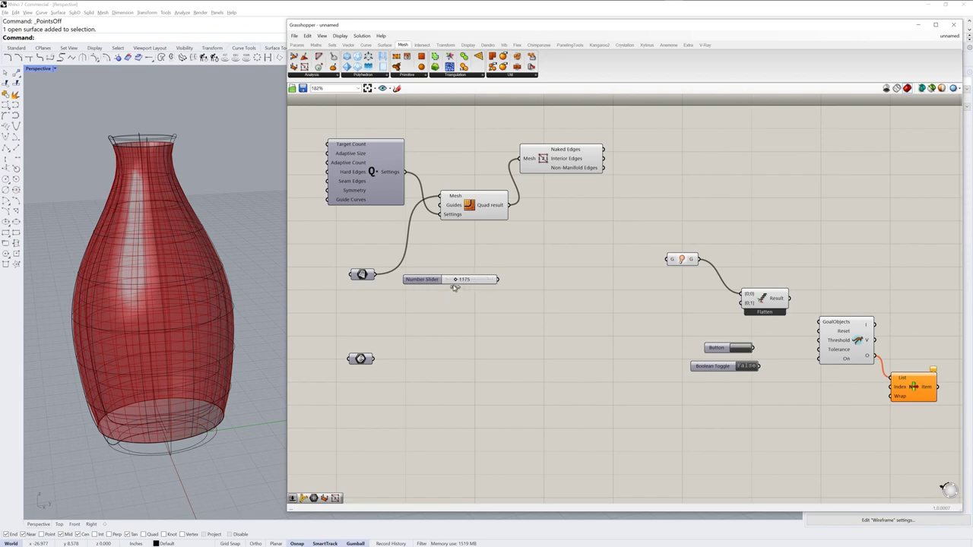
pyautogui.moveTo(496, 280); pyautogui.dragTo(328, 145)
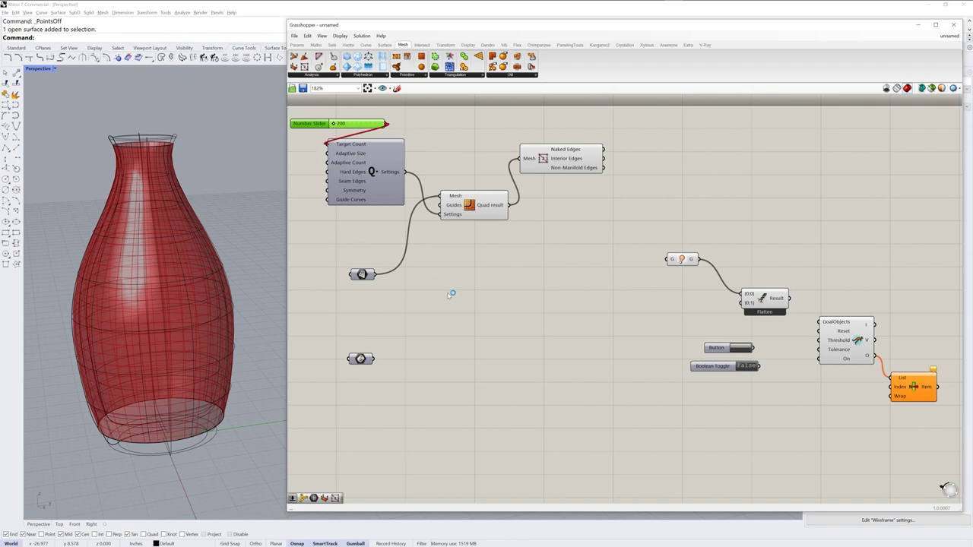
# - Try a target count of 1228, settle on 500, and check the quad edges through the Mesh Edges component
pyautogui.click(564, 154)
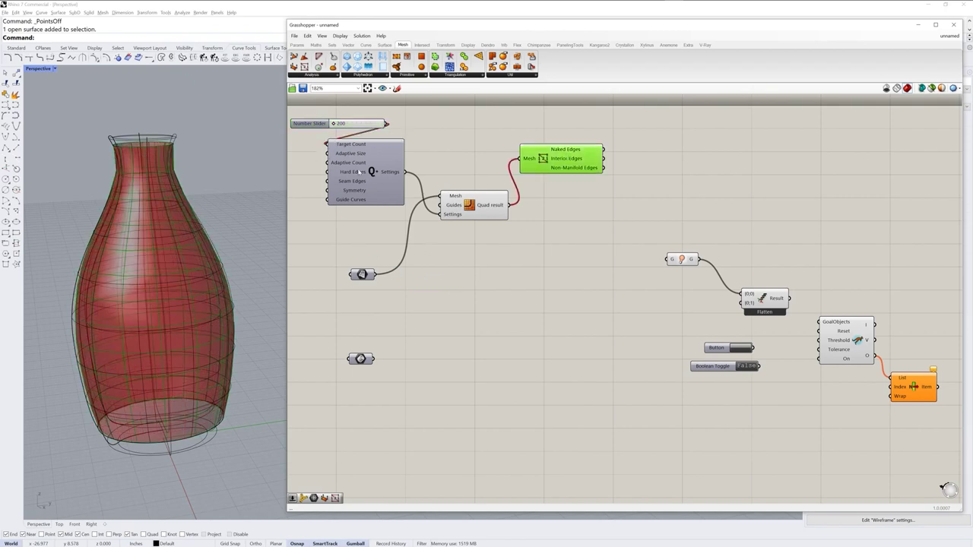
pyautogui.moveTo(333, 125); pyautogui.dragTo(346, 127)
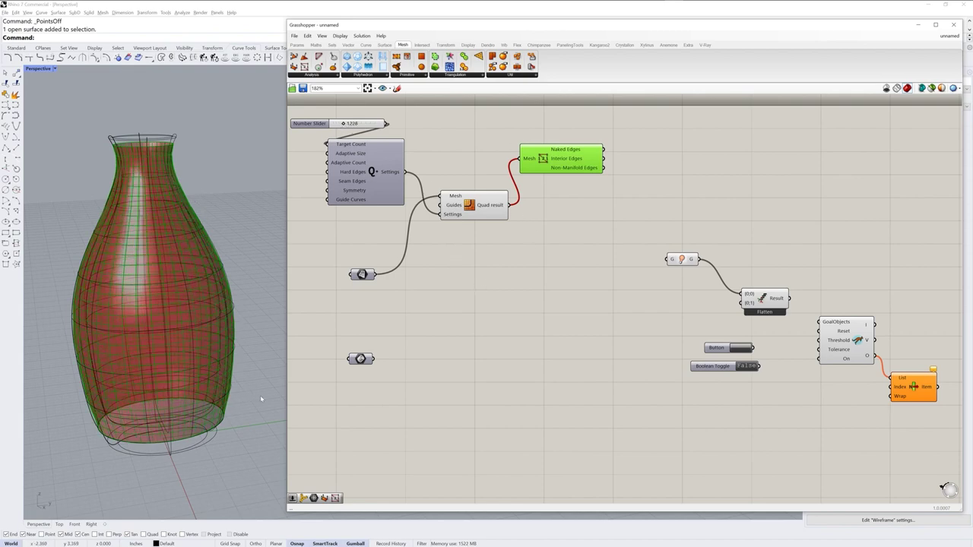
pyautogui.moveTo(317, 124); pyautogui.dragTo(353, 119)
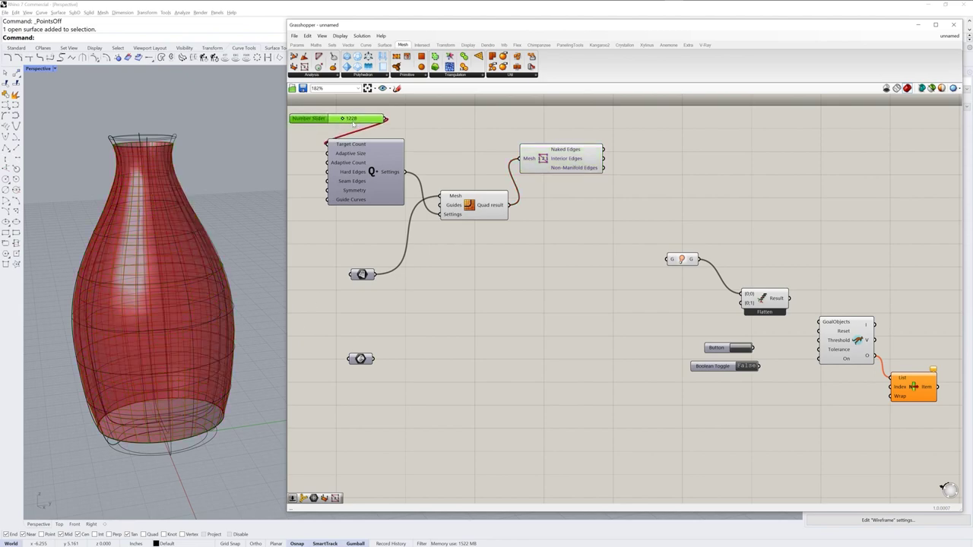
pyautogui.doubleClick(353, 123)
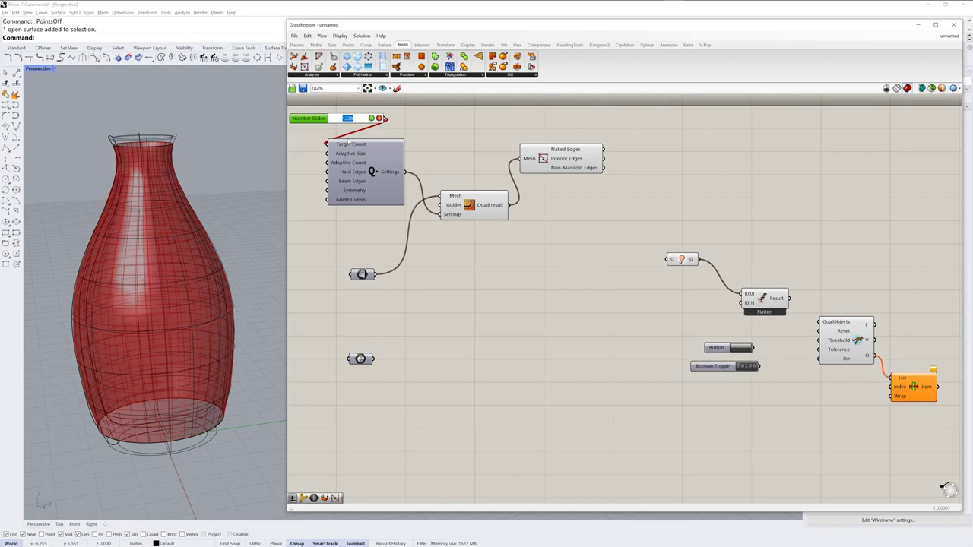
pyautogui.write('500')
pyautogui.press('Return')
pyautogui.click(497, 302)
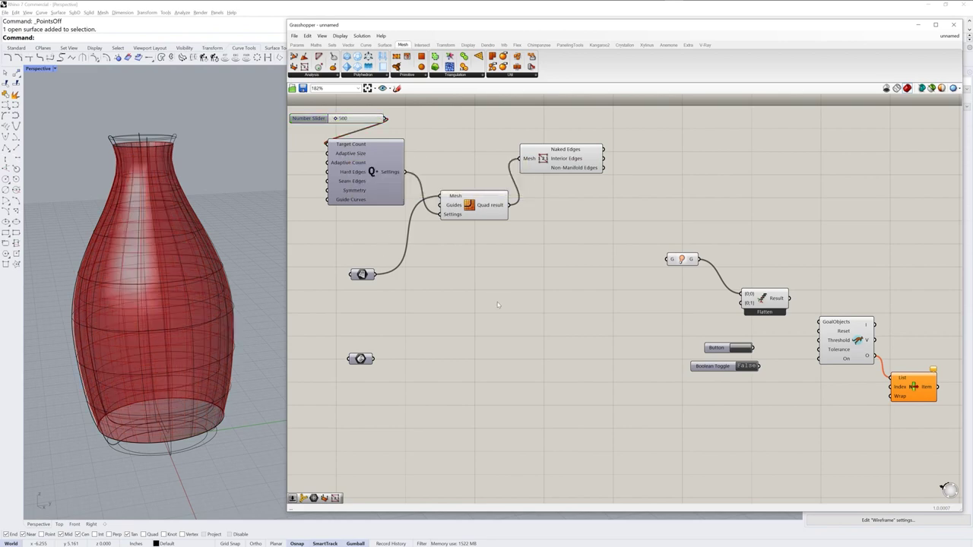
pyautogui.click(554, 160)
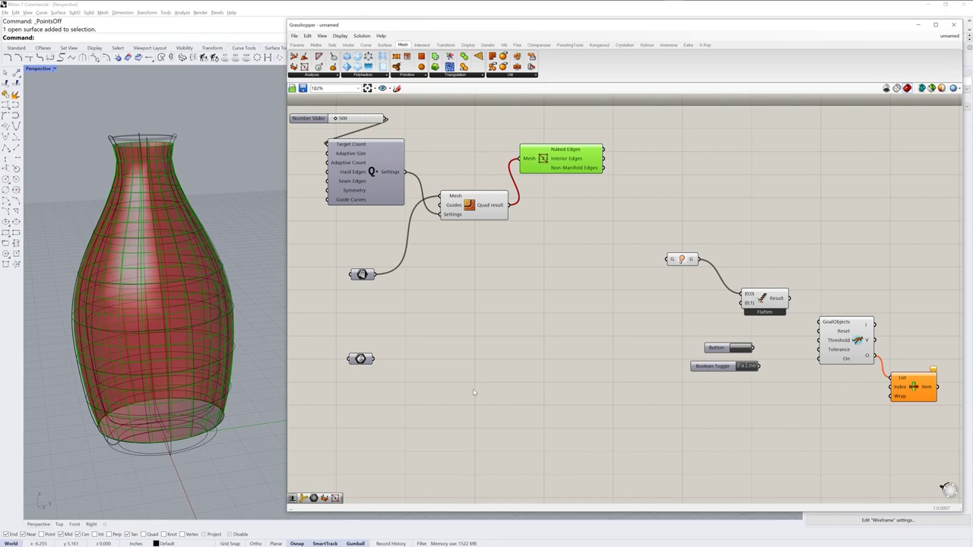
pyautogui.click(474, 370)
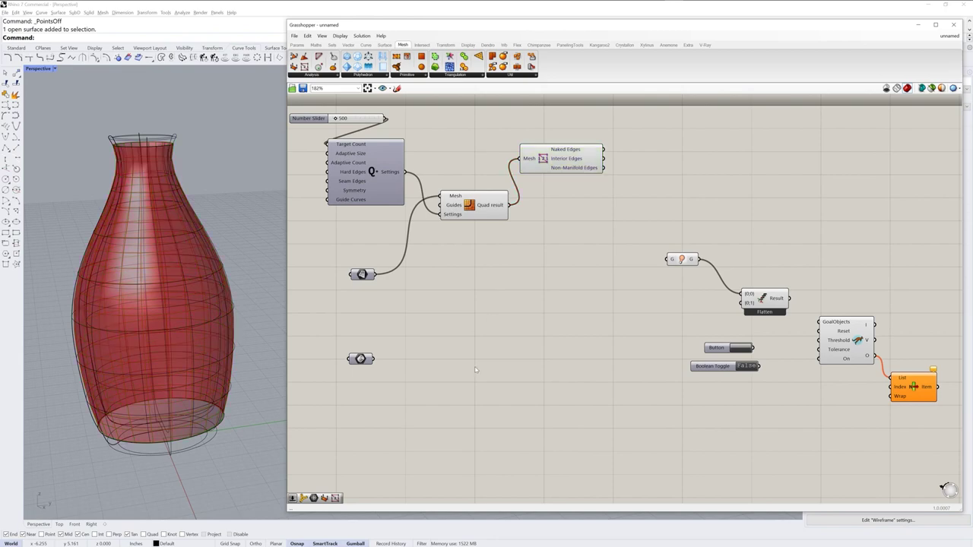
# - Turn off the preview of the Quad Remesh component
pyautogui.click(481, 215)
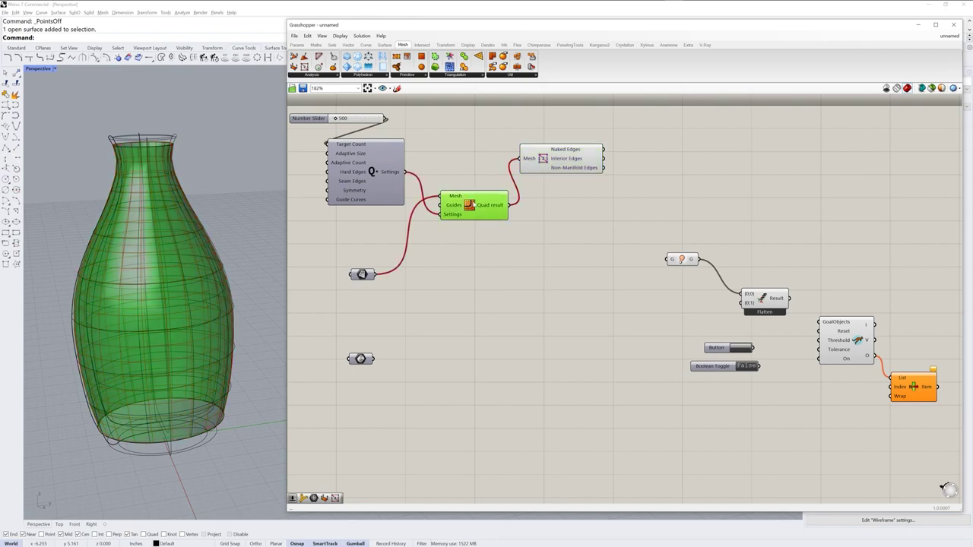
pyautogui.rightClick(480, 220)
pyautogui.click(515, 223)
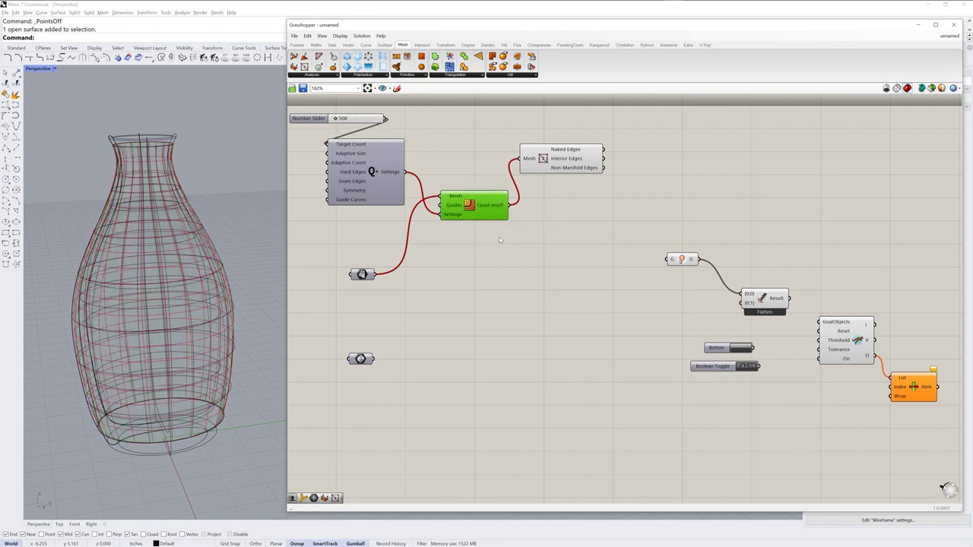
# - Delete the Mesh Edges component from the definition
pyautogui.moveTo(562, 164); pyautogui.dragTo(563, 143)
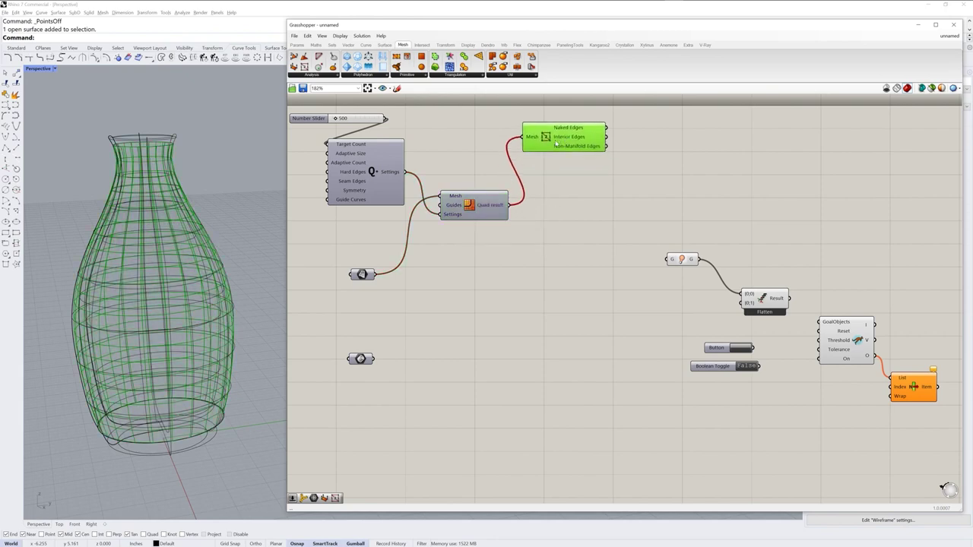
pyautogui.moveTo(555, 145); pyautogui.dragTo(557, 144)
pyautogui.press('Delete')
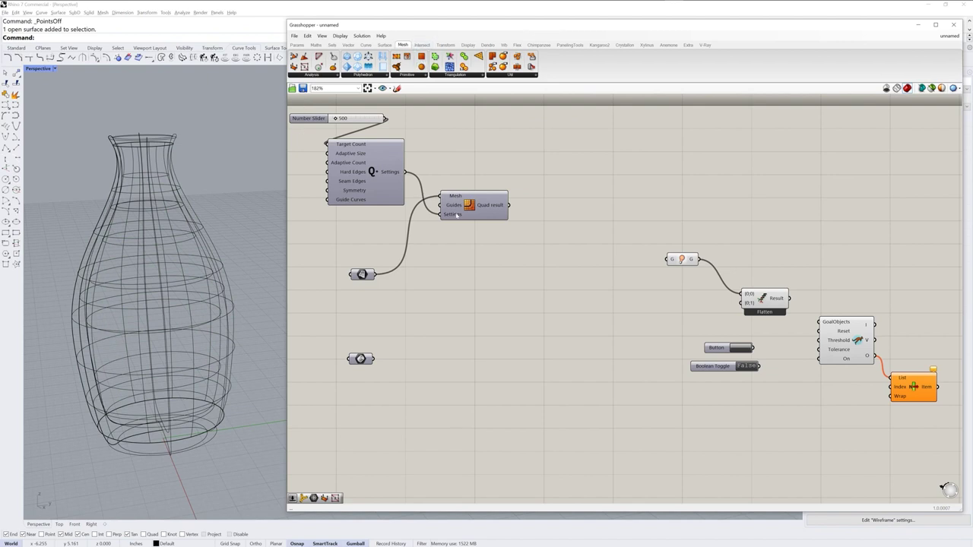
# - Add a Deconstruct Mesh component, connect the Quad result to its Mesh input, and tidy both components' positions
pyautogui.moveTo(502, 203); pyautogui.dragTo(508, 202)
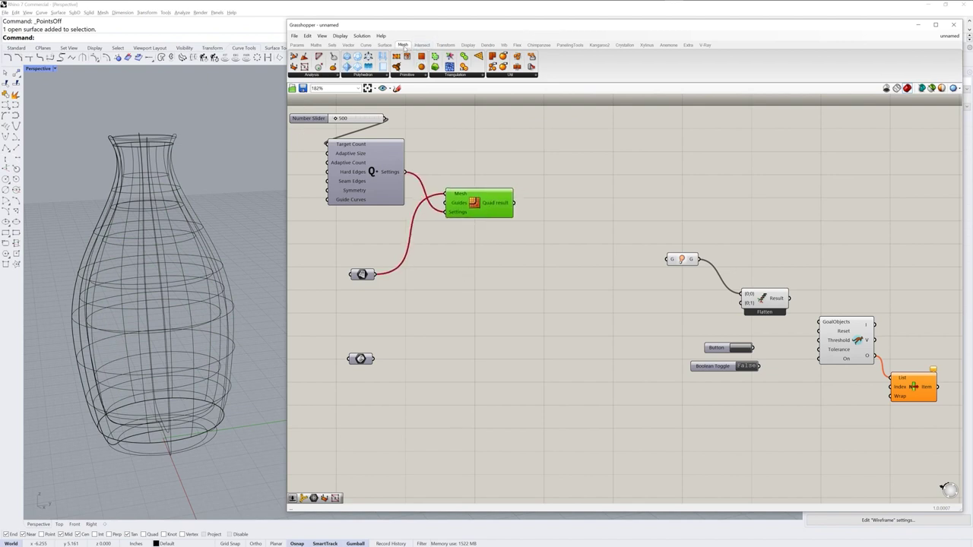
pyautogui.click(319, 76)
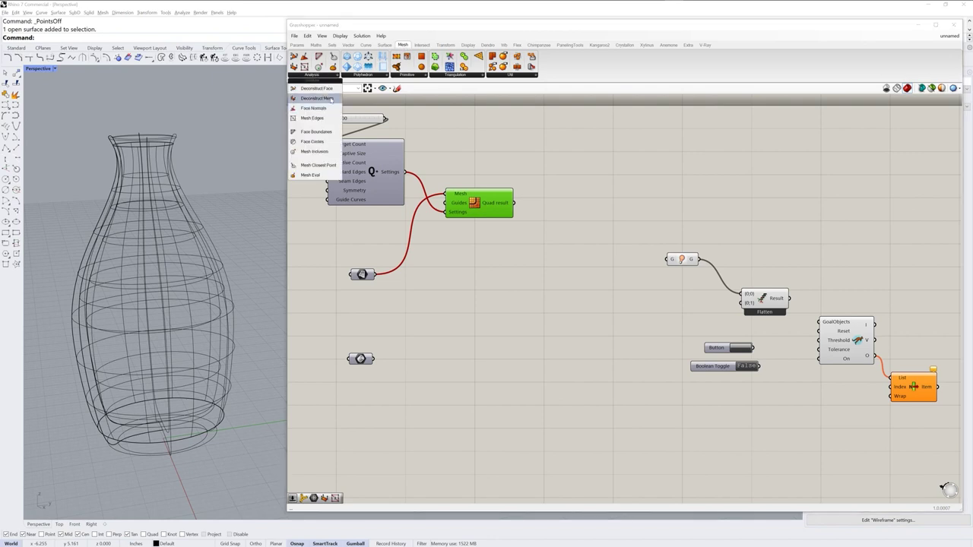
pyautogui.moveTo(319, 100); pyautogui.dragTo(545, 182)
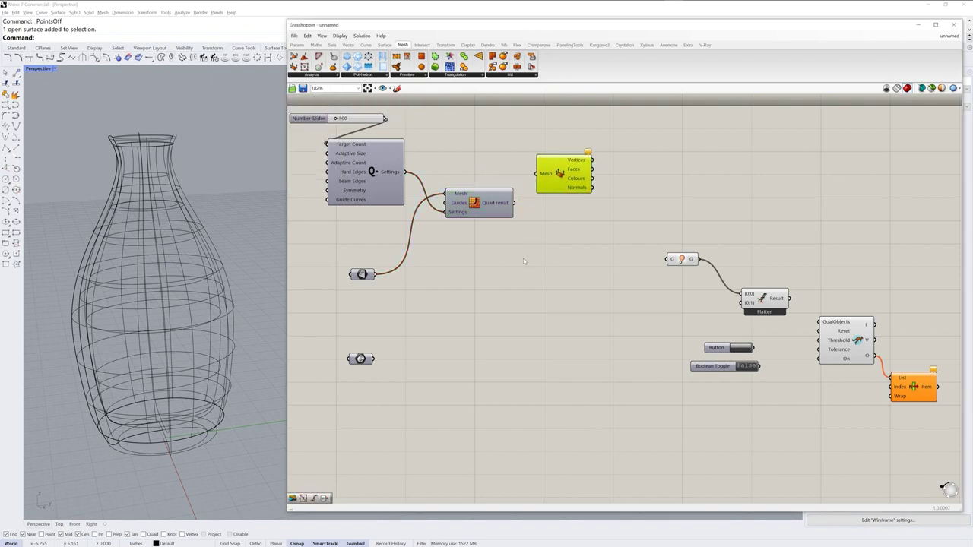
pyautogui.moveTo(517, 201); pyautogui.dragTo(536, 174)
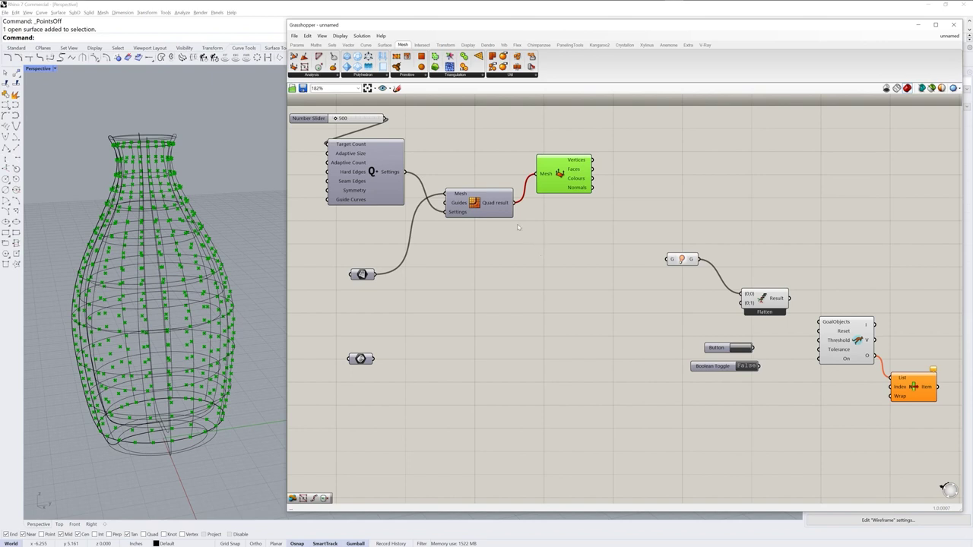
pyautogui.moveTo(490, 209); pyautogui.dragTo(482, 212)
pyautogui.moveTo(561, 181); pyautogui.dragTo(558, 183)
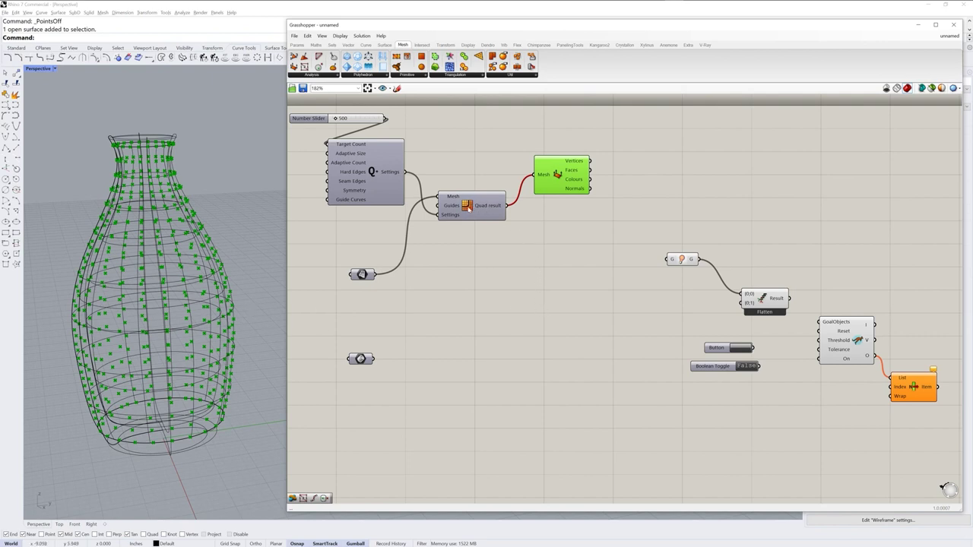
pyautogui.click(185, 257)
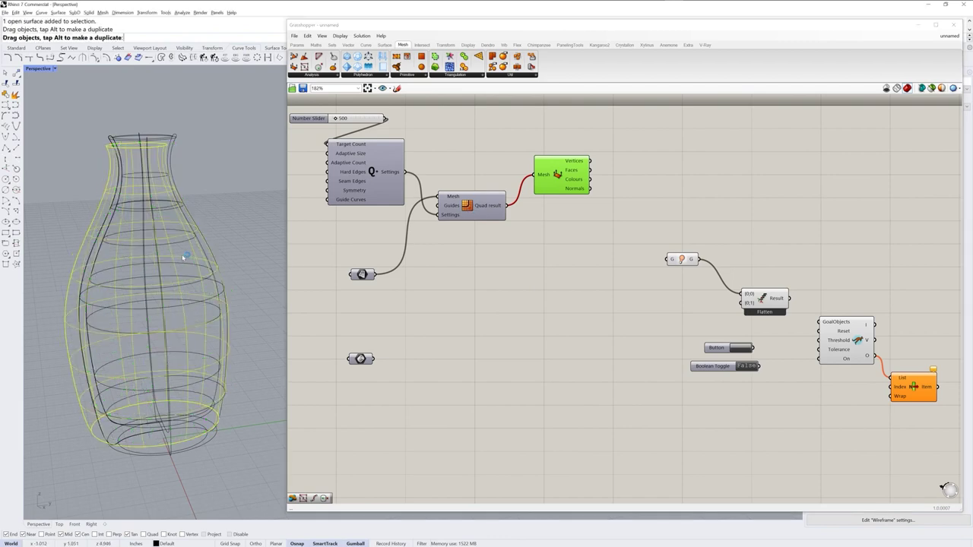
pyautogui.moveTo(254, 287); pyautogui.dragTo(253, 287)
pyautogui.hotkey('ctrl', 'z')
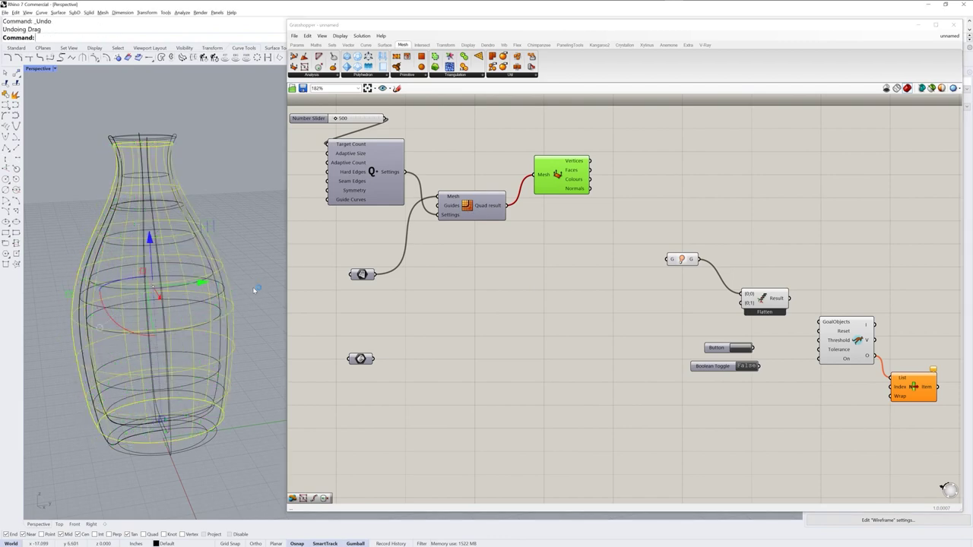
# - Reposition the Deconstruct Mesh and Quad Remesh components slightly on the canvas
pyautogui.click(446, 340)
pyautogui.moveTo(559, 172); pyautogui.dragTo(563, 170)
pyautogui.moveTo(466, 216); pyautogui.dragTo(468, 211)
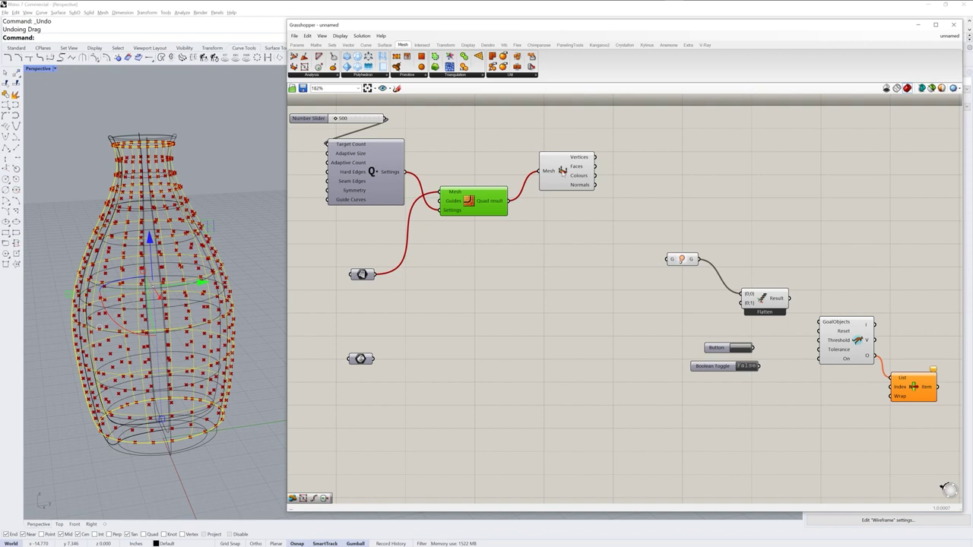
# - Move the Deconstruct Mesh and Quad Remesh components closer into line with each other on the canvas
pyautogui.moveTo(566, 172); pyautogui.dragTo(561, 178)
pyautogui.click(552, 252)
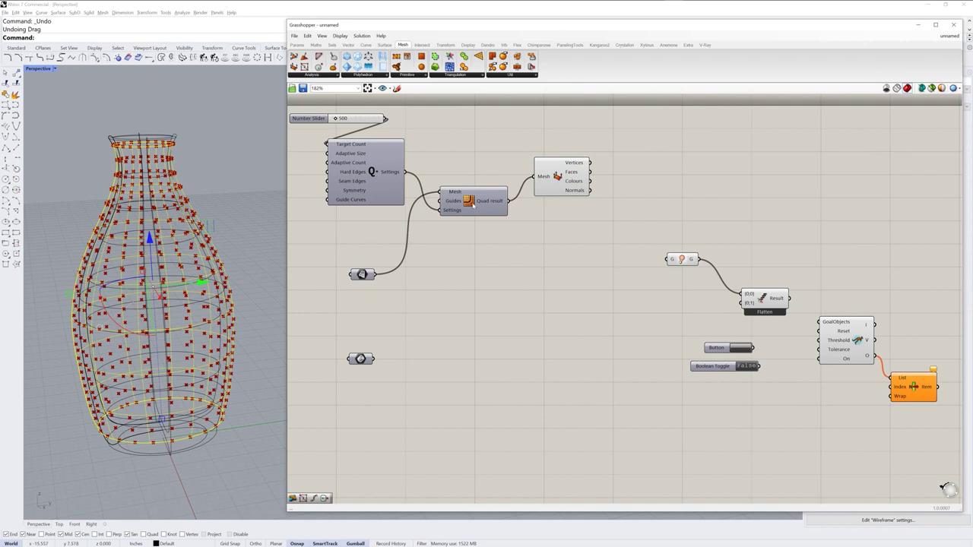
pyautogui.moveTo(563, 176); pyautogui.dragTo(558, 178)
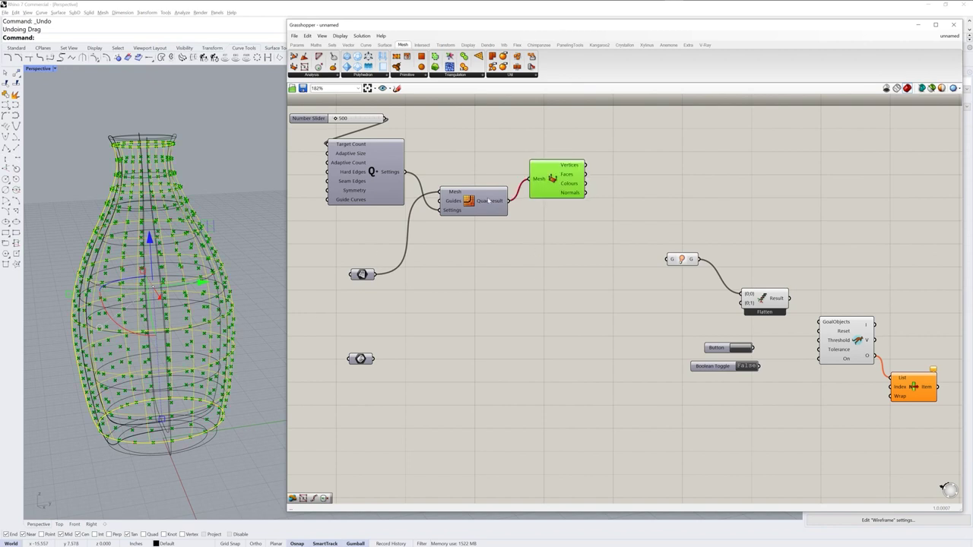
pyautogui.moveTo(472, 202); pyautogui.dragTo(466, 197)
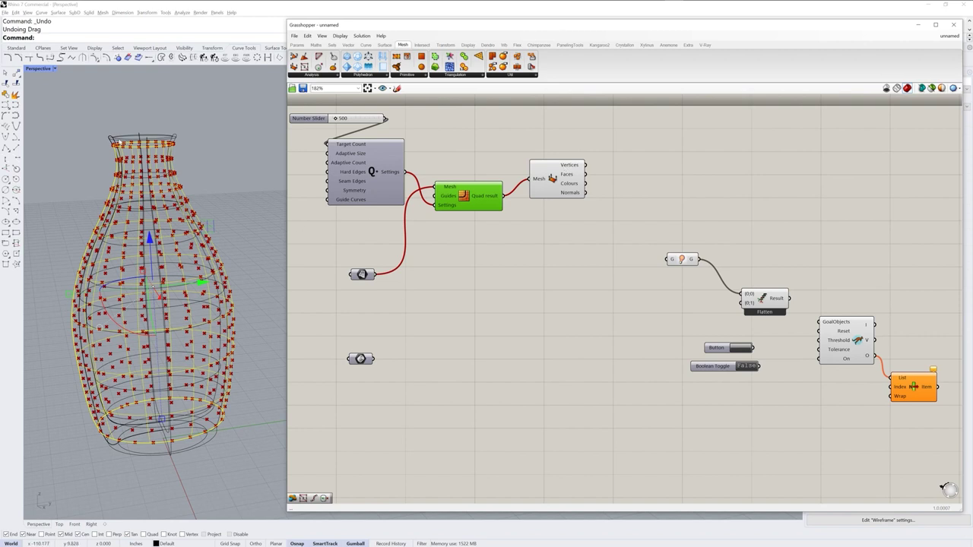
# - Draw a sphere in the Rhino viewport centred on the rim of the bottle's neck
pyautogui.moveTo(257, 290); pyautogui.dragTo(253, 441, button='right')
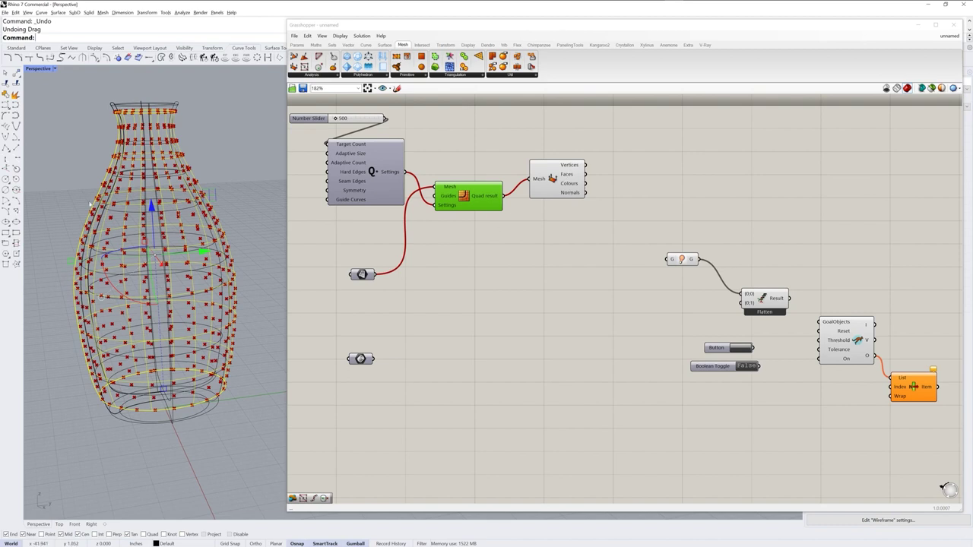
pyautogui.click(16, 48)
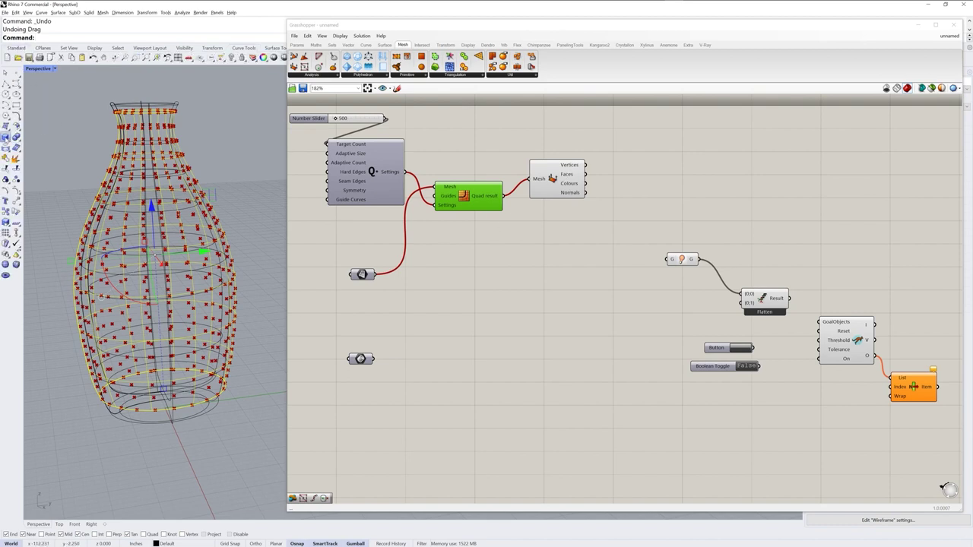
pyautogui.click(5, 137)
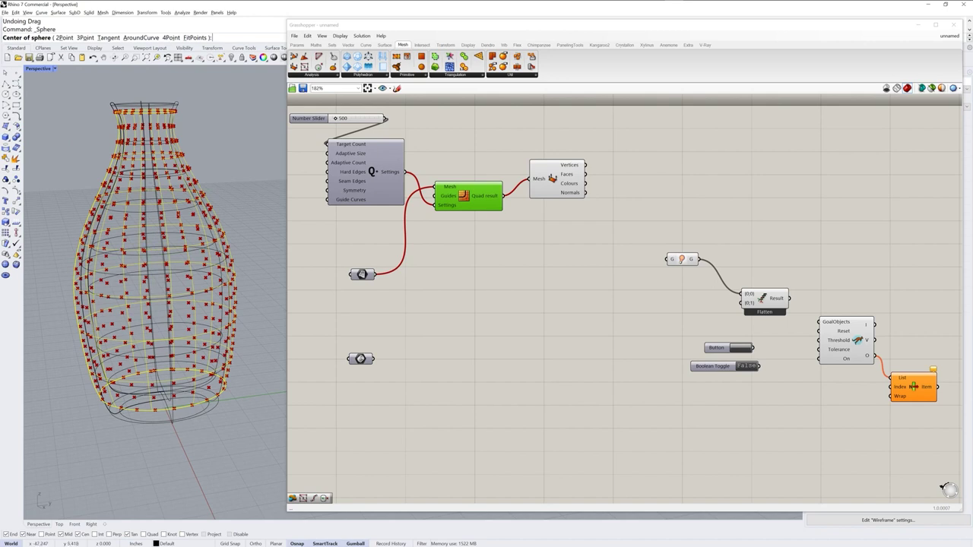
pyautogui.click(121, 114)
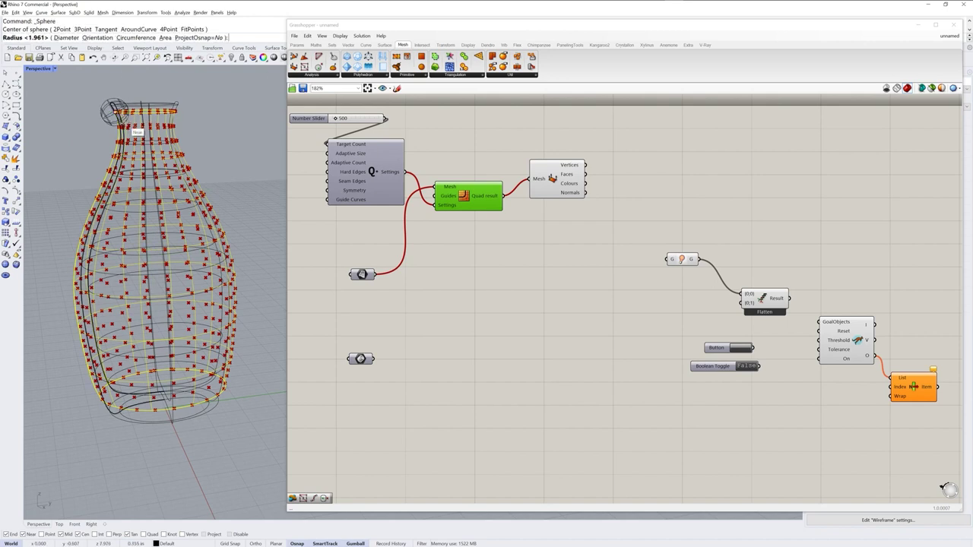
pyautogui.press('shift')
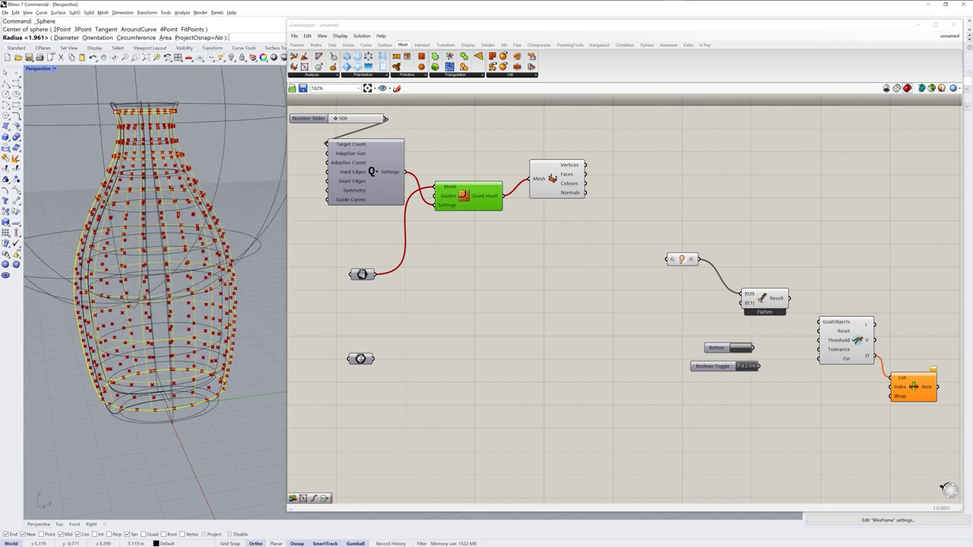
pyautogui.click(122, 129)
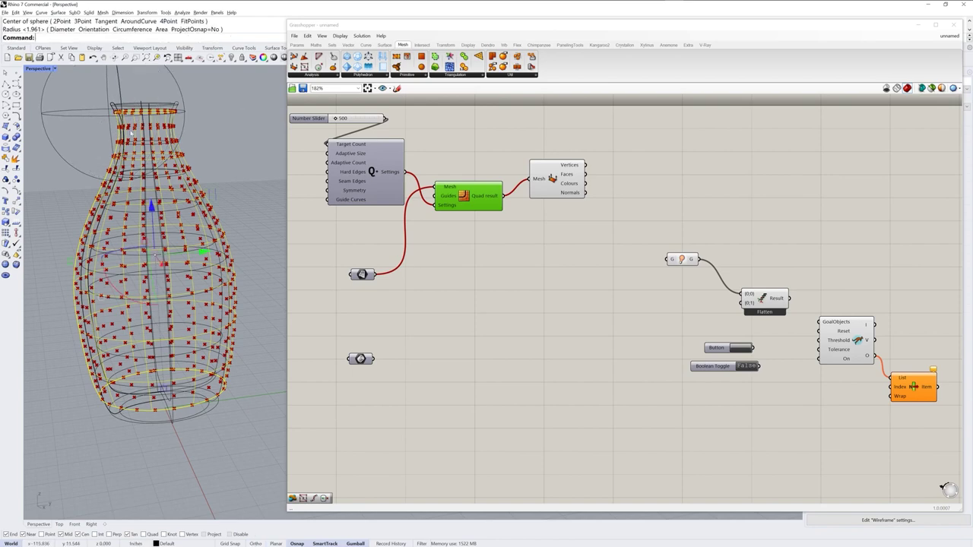
# - Scale the sphere down uniformly and position it around the profile edge at the bottle's mouth
pyautogui.click(178, 88)
pyautogui.scroll(-5, 193, 121)
pyautogui.moveTo(199, 126); pyautogui.dragTo(234, 245, button='right')
pyautogui.scroll(6, 196, 211)
pyautogui.moveTo(144, 217); pyautogui.dragTo(72, 218, button='right')
pyautogui.moveTo(38, 203); pyautogui.dragTo(88, 221)
pyautogui.moveTo(220, 281); pyautogui.dragTo(154, 206, button='right')
pyautogui.moveTo(152, 204); pyautogui.dragTo(148, 204)
pyautogui.moveTo(172, 179); pyautogui.dragTo(181, 200, button='right')
pyautogui.scroll(8, 110, 217)
pyautogui.moveTo(122, 228); pyautogui.dragTo(166, 265, button='right')
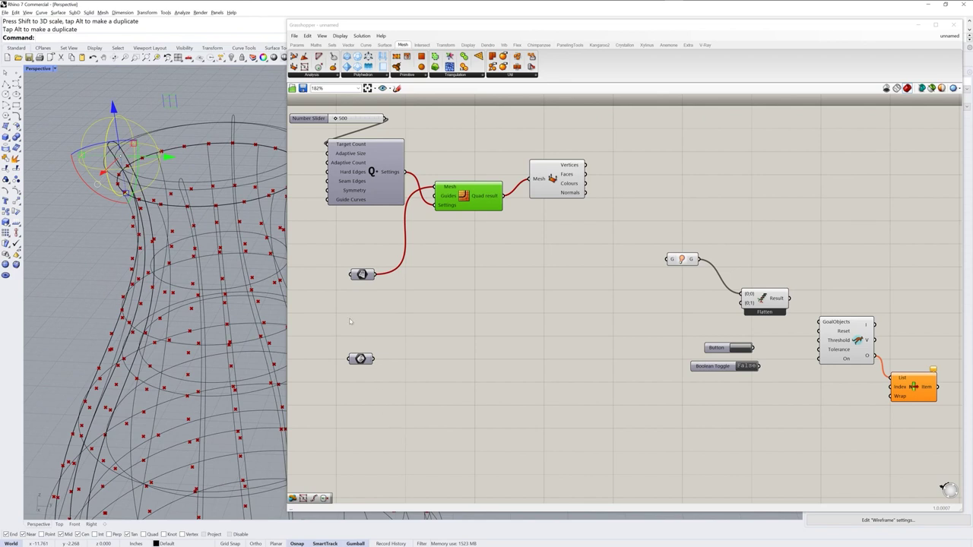
# - Add a Brep parameter referencing the sphere, and arrange it above Quad Remesh with the Mesh parameter moved up
pyautogui.click(296, 46)
pyautogui.click(297, 46)
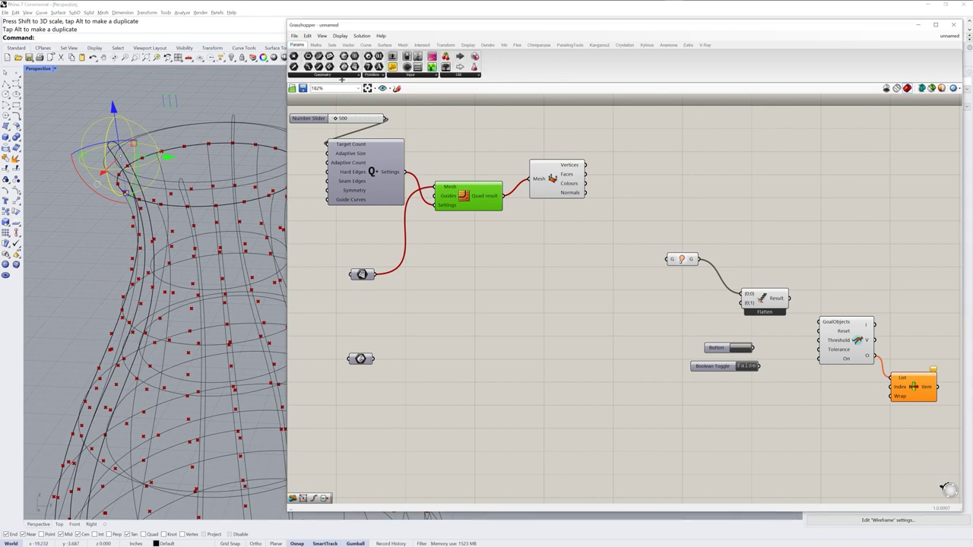
pyautogui.click(343, 75)
pyautogui.moveTo(375, 320); pyautogui.dragTo(419, 278)
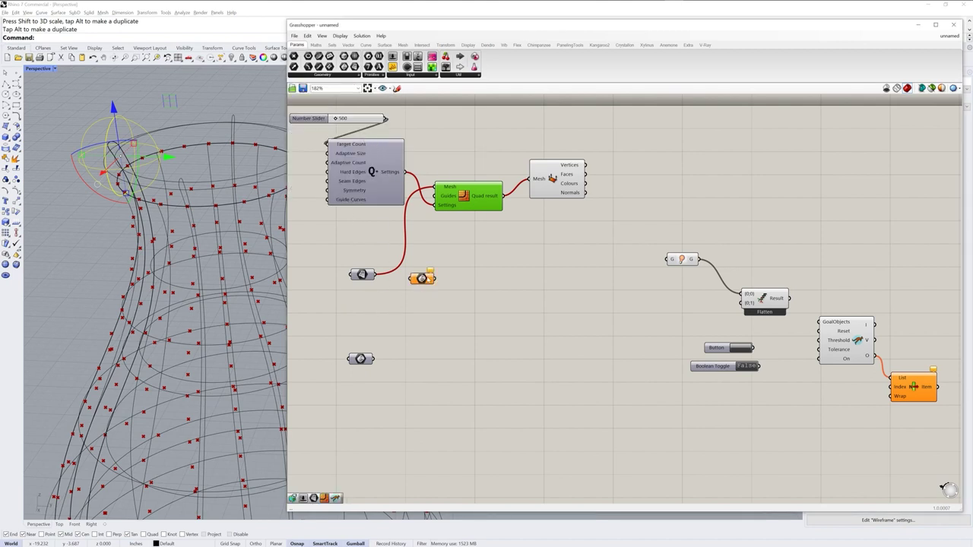
pyautogui.rightClick(421, 278)
pyautogui.click(460, 369)
pyautogui.moveTo(422, 279); pyautogui.dragTo(370, 245)
pyautogui.click(381, 331)
pyautogui.moveTo(399, 289); pyautogui.dragTo(467, 136)
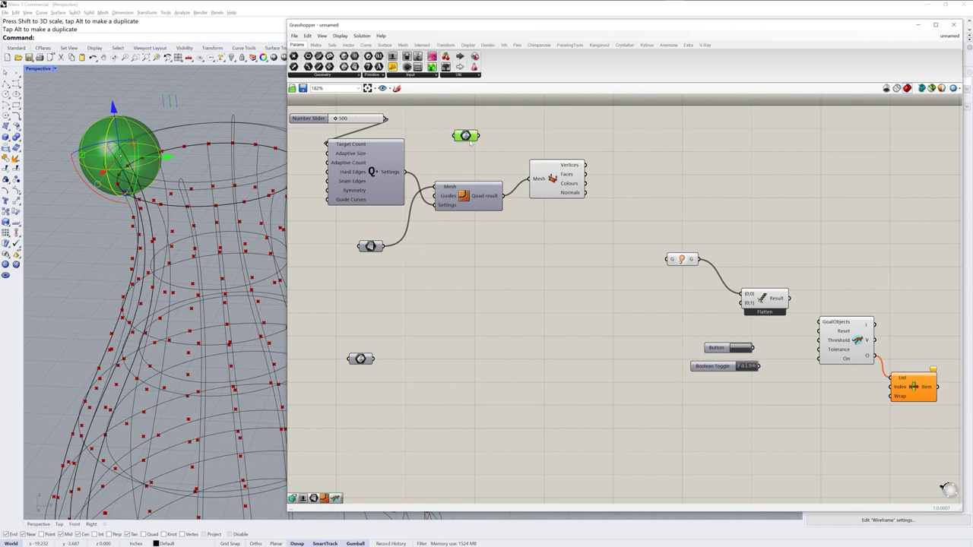
pyautogui.click(567, 174)
pyautogui.click(466, 138)
pyautogui.click(461, 308)
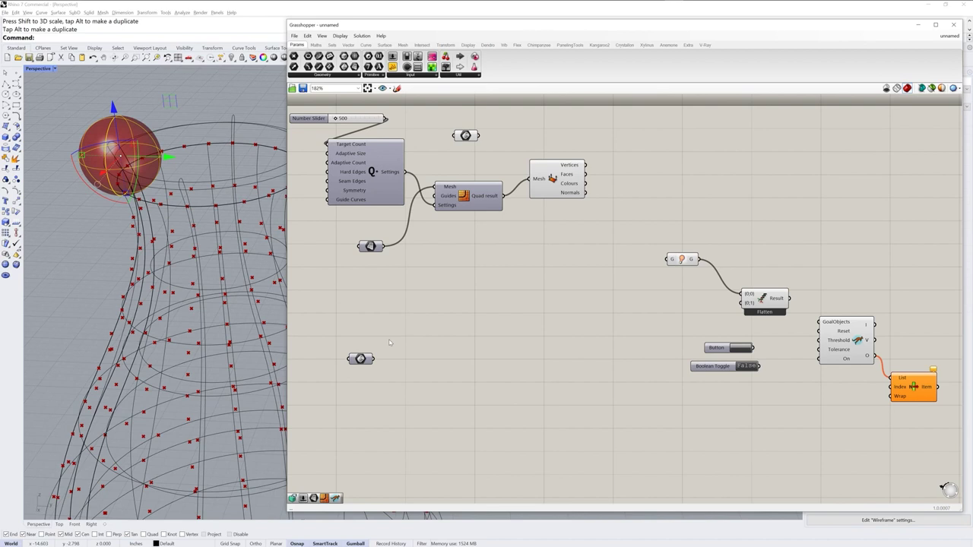
pyautogui.click(466, 136)
pyautogui.click(462, 265)
# - Add a Point In Brep component and connect the sphere's Brep parameter to its Brep input
pyautogui.click(384, 45)
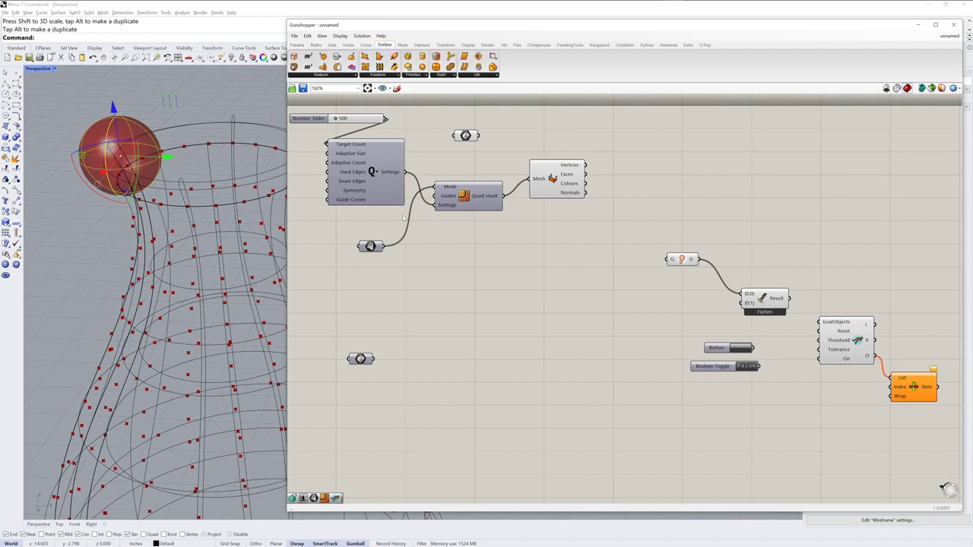
pyautogui.click(341, 75)
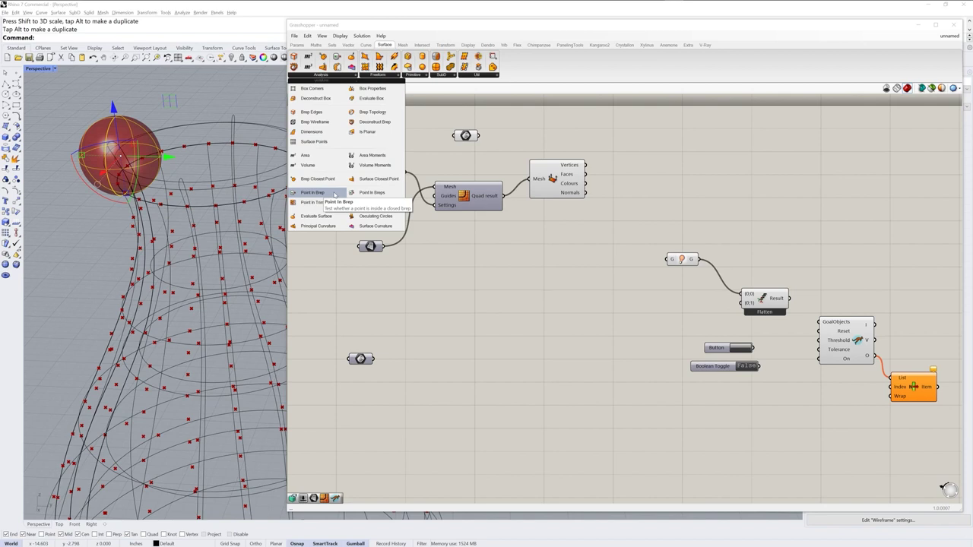
pyautogui.moveTo(322, 194); pyautogui.dragTo(569, 132)
pyautogui.moveTo(479, 135); pyautogui.dragTo(577, 133)
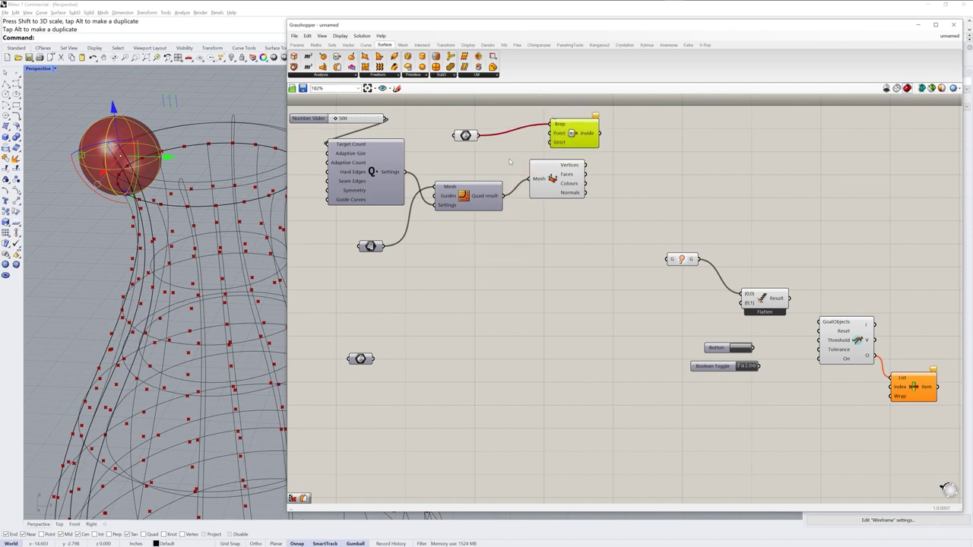
# - Turn off the preview of the sphere's Brep parameter and shift it slightly on the canvas
pyautogui.click(466, 136)
pyautogui.rightClick(466, 136)
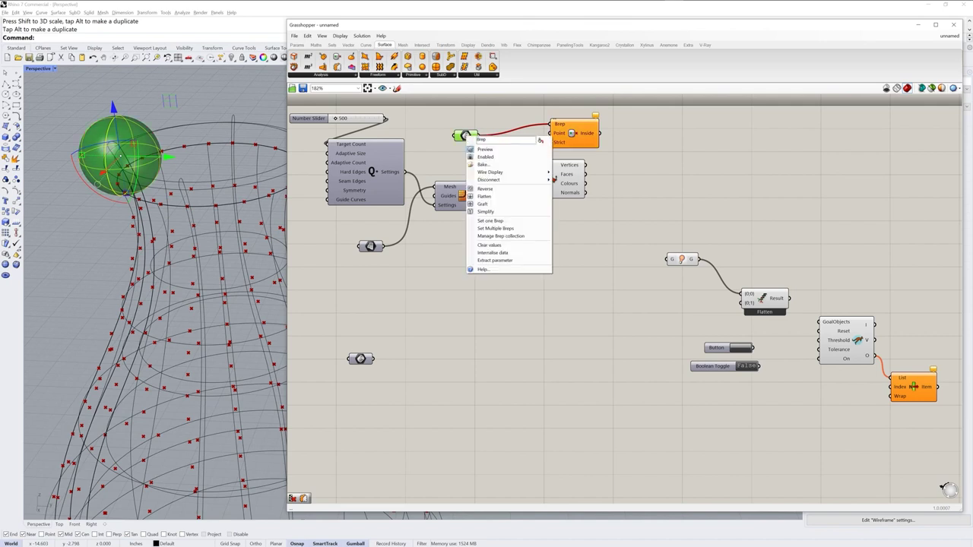
pyautogui.click(503, 154)
pyautogui.moveTo(465, 143); pyautogui.dragTo(456, 134)
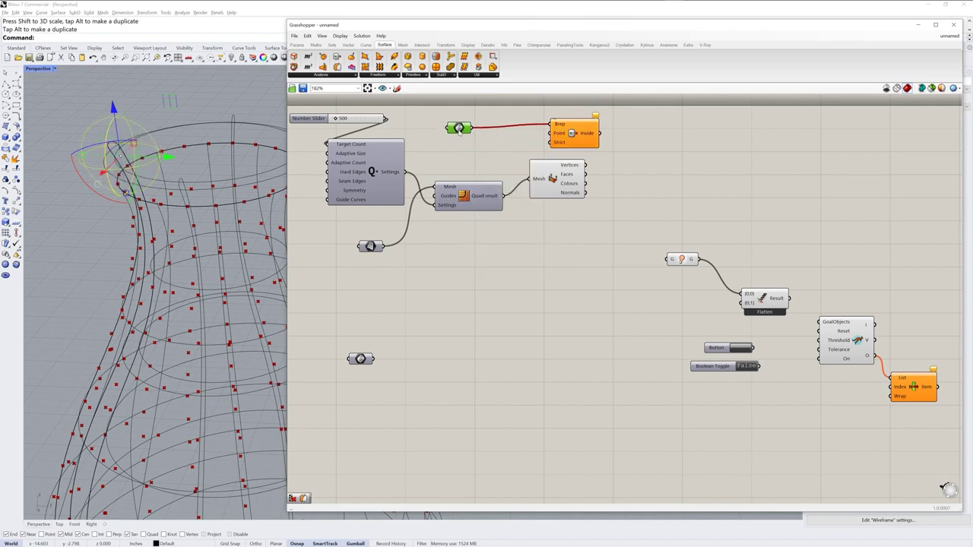
pyautogui.click(471, 148)
# - Move Point In Brep further from the Brep parameter and connect the Deconstruct Mesh Vertices to its Point input
pyautogui.moveTo(566, 128); pyautogui.dragTo(607, 133)
pyautogui.moveTo(585, 164); pyautogui.dragTo(620, 142)
pyautogui.click(619, 166)
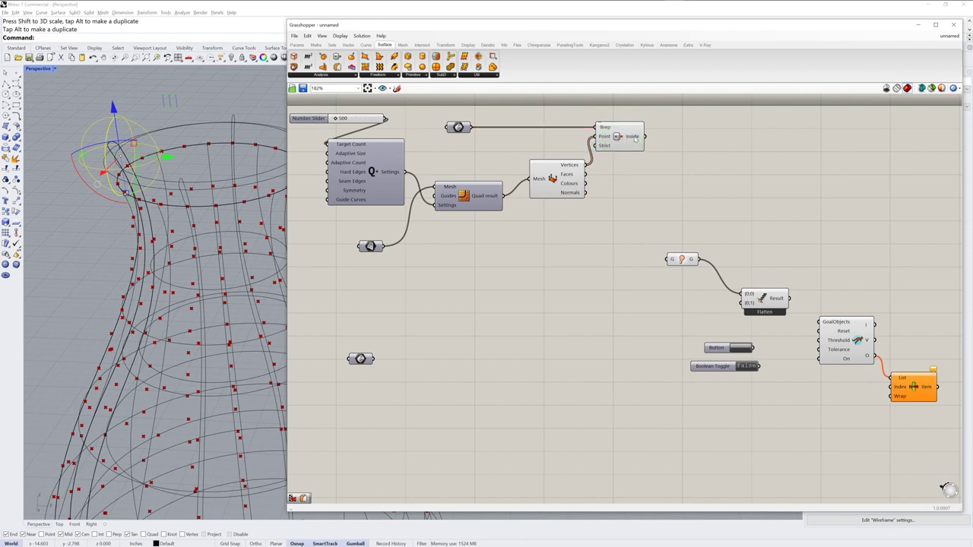
# - Inspect the Inside values of Point In Brep, and nudge it and Deconstruct Mesh into tidier positions
pyautogui.moveTo(636, 138)
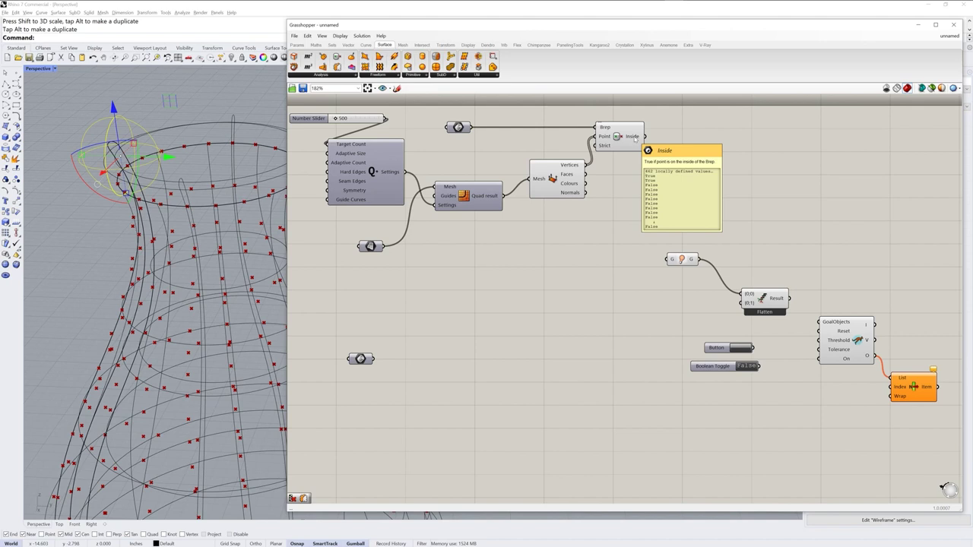
pyautogui.moveTo(558, 182); pyautogui.dragTo(549, 187)
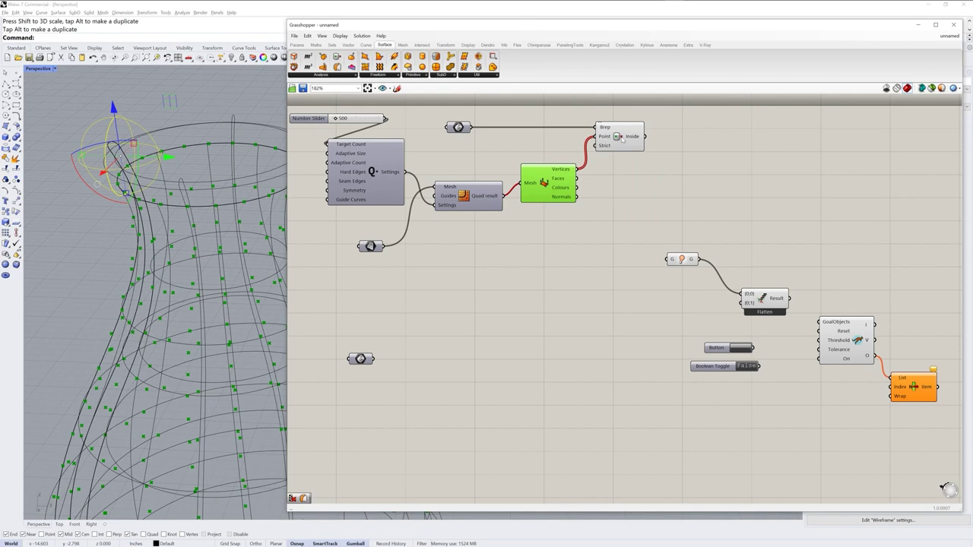
pyautogui.moveTo(625, 140); pyautogui.dragTo(621, 142)
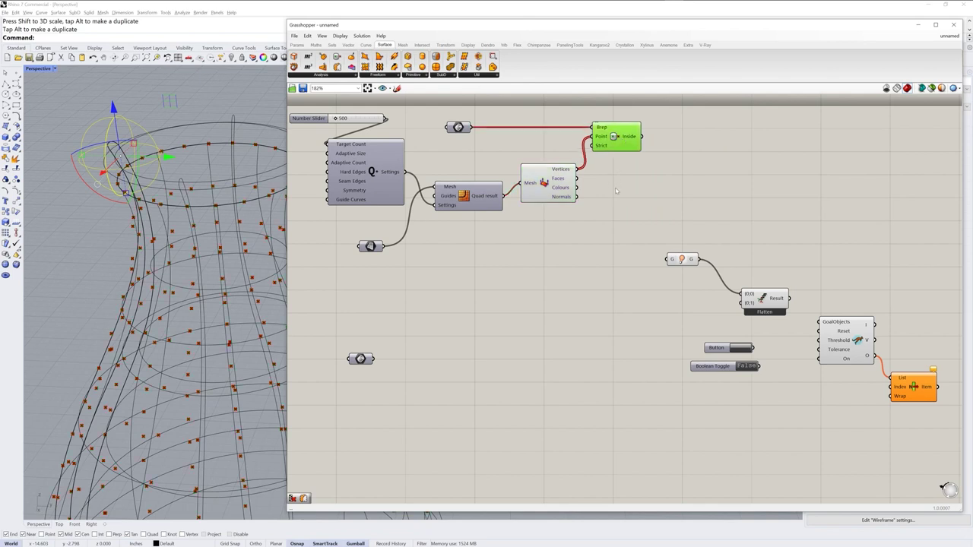
pyautogui.moveTo(631, 137)
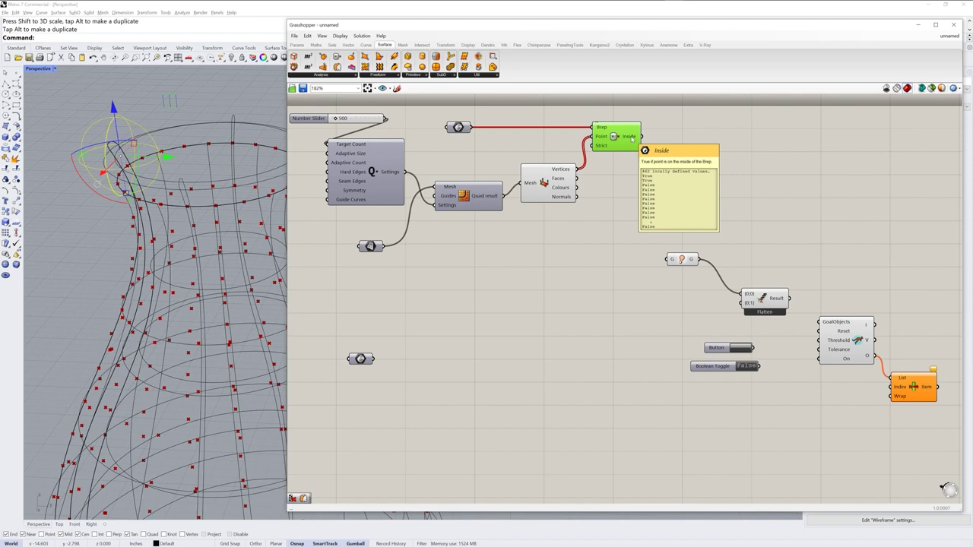
pyautogui.click(550, 253)
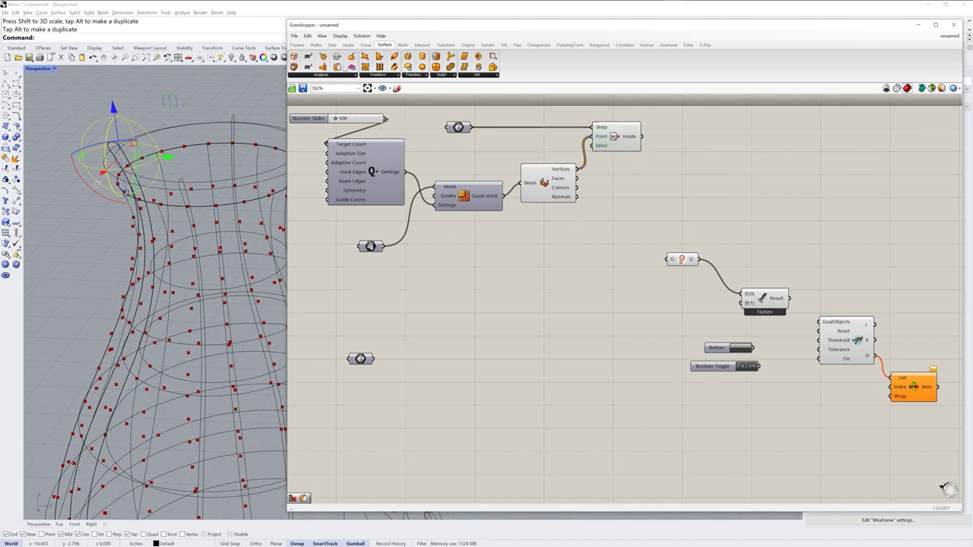
# - Add a Cull Pattern component, connecting Point In Brep's Inside output to Cull Pattern and the mesh Vertices to List
pyautogui.click(332, 45)
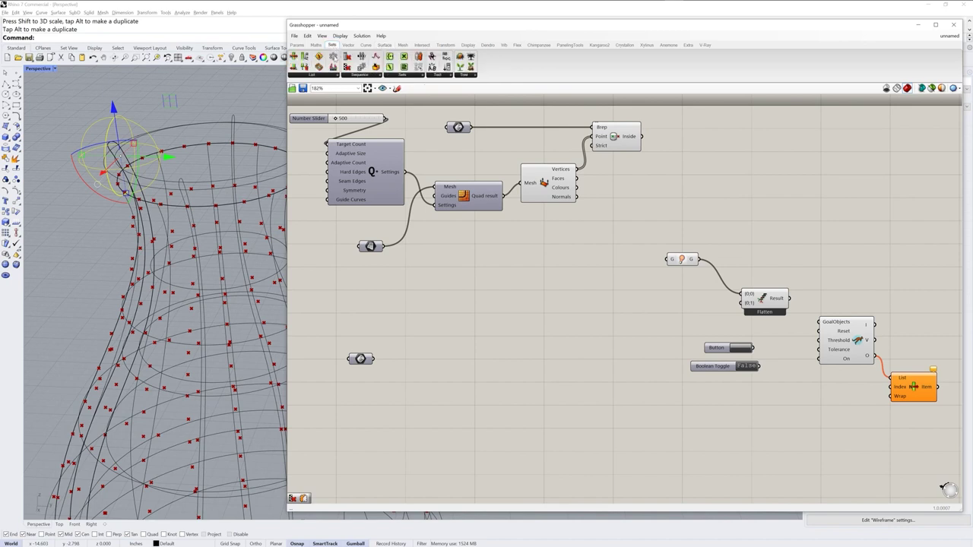
pyautogui.click(368, 76)
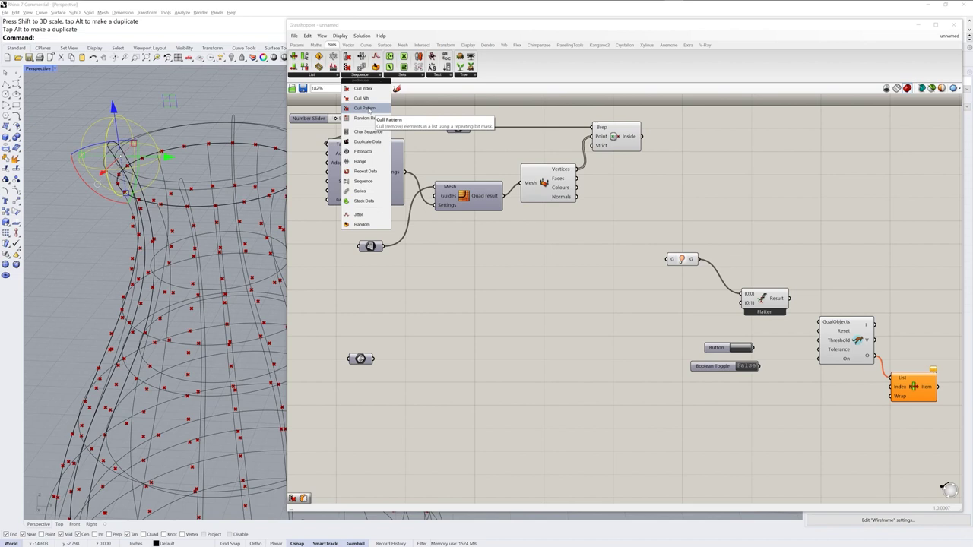
pyautogui.click(375, 109)
pyautogui.click(655, 178)
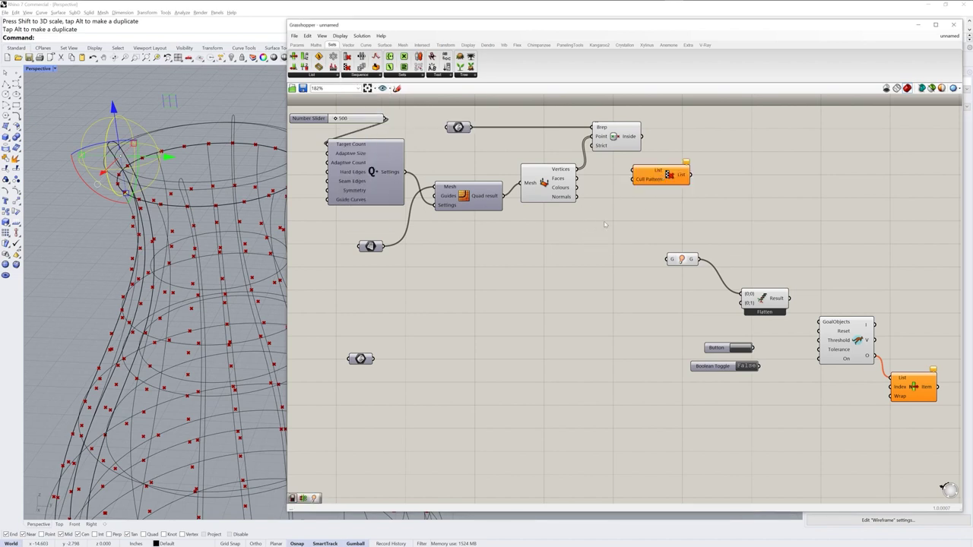
pyautogui.moveTo(649, 181); pyautogui.dragTo(654, 182)
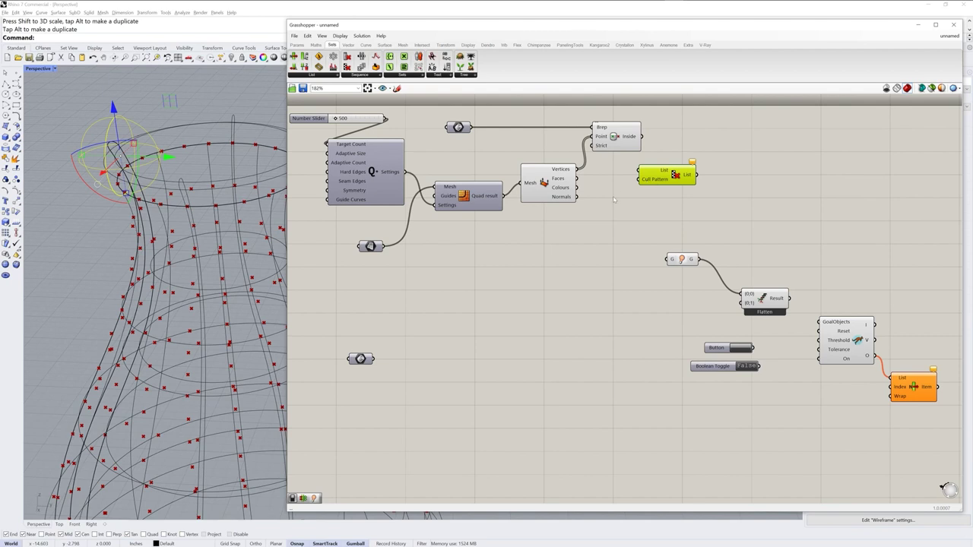
pyautogui.moveTo(643, 137); pyautogui.dragTo(678, 173)
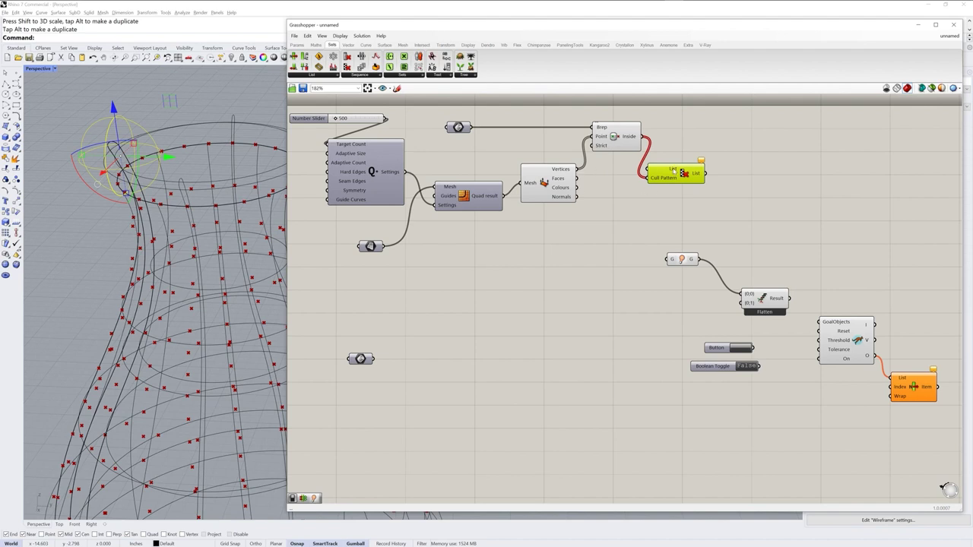
pyautogui.moveTo(576, 169); pyautogui.dragTo(648, 169)
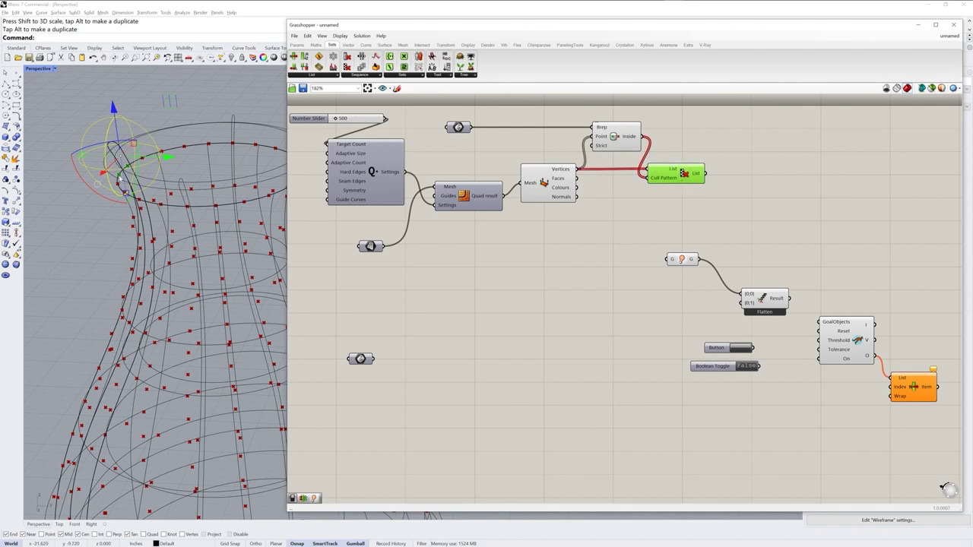
# - Turn off the preview of the Deconstruct Mesh component
pyautogui.scroll(5, 138, 136)
pyautogui.scroll(-2, 138, 137)
pyautogui.click(583, 214)
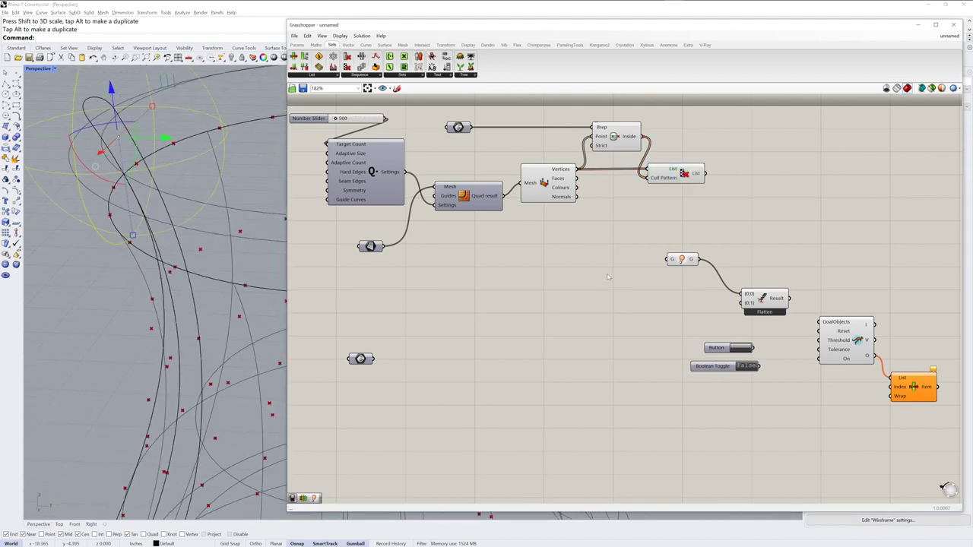
pyautogui.click(544, 183)
pyautogui.rightClick(543, 183)
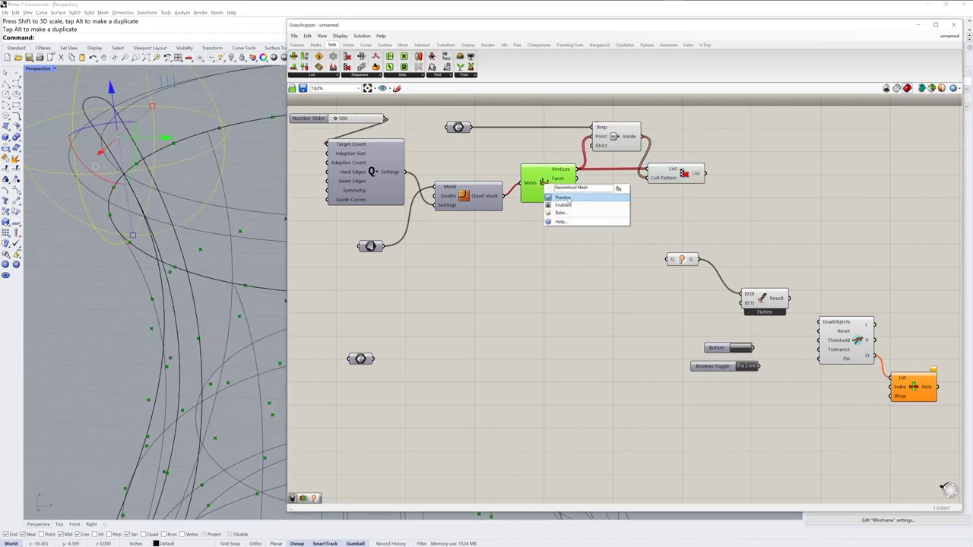
pyautogui.click(547, 227)
# - Highlight the Cull Pattern points and move the sphere down along the outside of the bottle's neck
pyautogui.click(684, 177)
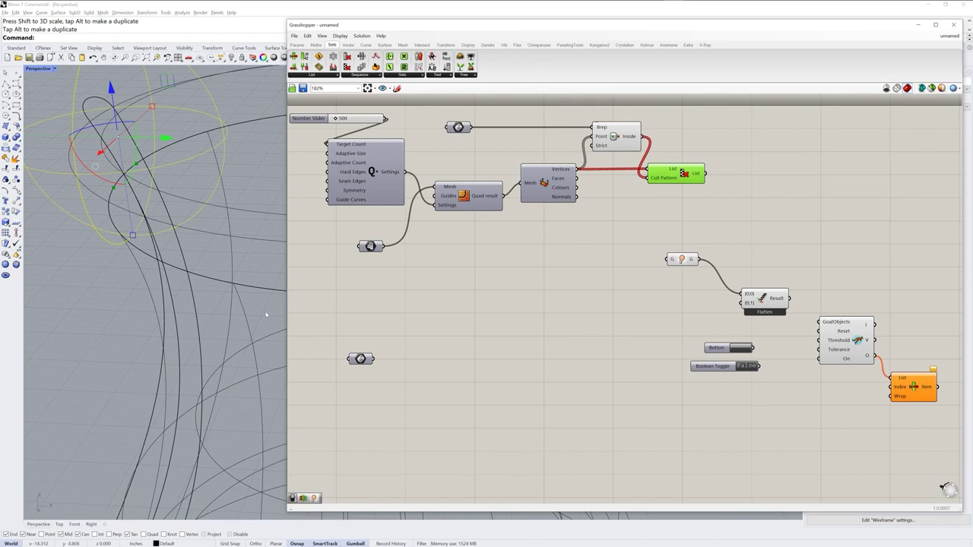
pyautogui.moveTo(174, 221); pyautogui.dragTo(190, 251, button='right')
pyautogui.moveTo(180, 255); pyautogui.dragTo(219, 248)
pyautogui.moveTo(218, 248); pyautogui.dragTo(241, 226, button='right')
pyautogui.moveTo(192, 131); pyautogui.dragTo(213, 213)
pyautogui.moveTo(213, 213); pyautogui.dragTo(266, 244, button='right')
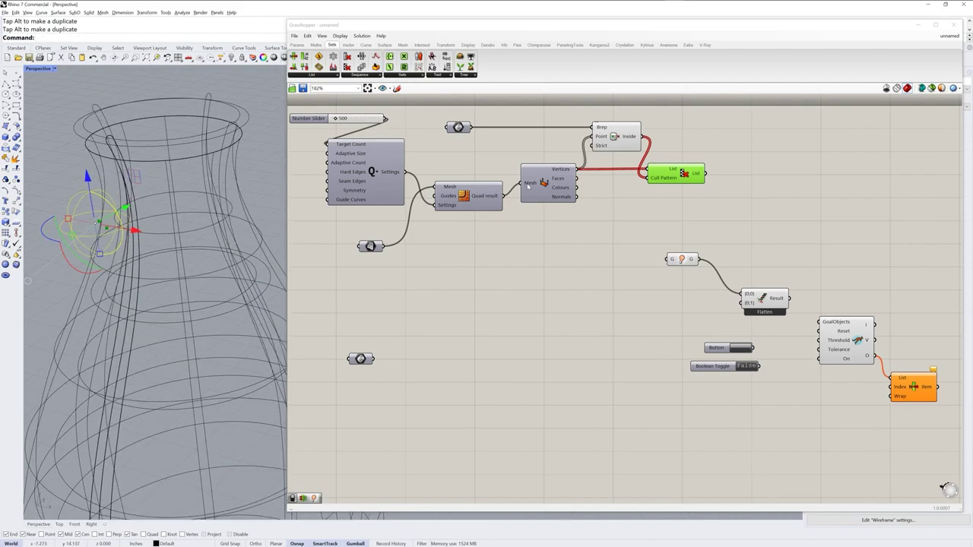
# - Move the sphere up to the bottle's rim and place a duplicate of it farther around the rim
pyautogui.moveTo(88, 178); pyautogui.dragTo(76, 102)
pyautogui.moveTo(109, 101); pyautogui.dragTo(197, 273, button='right')
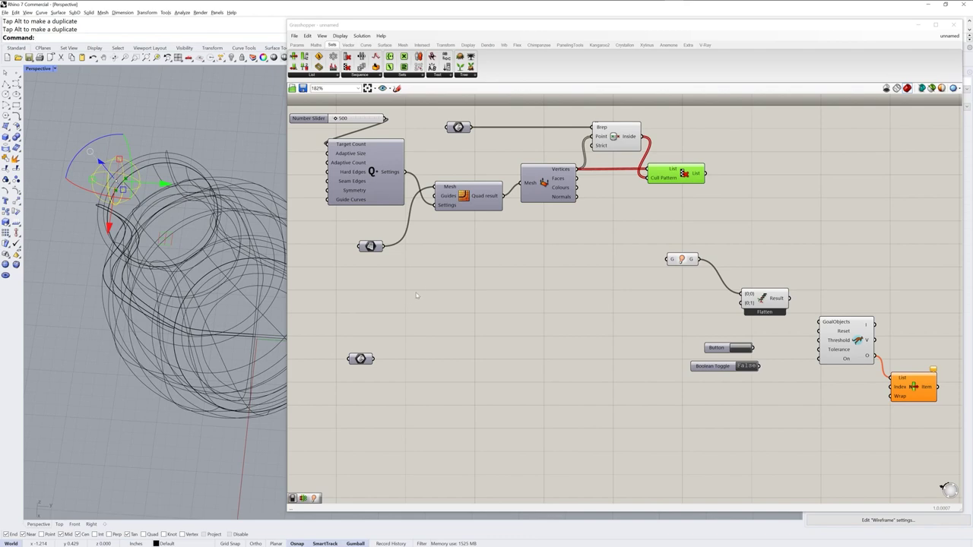
pyautogui.moveTo(199, 295); pyautogui.dragTo(193, 261, button='right')
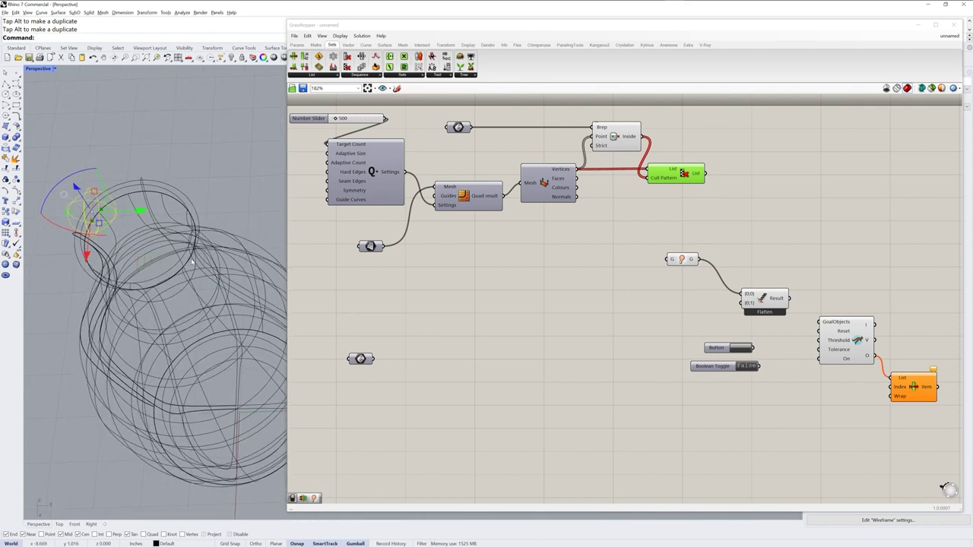
pyautogui.moveTo(144, 263); pyautogui.dragTo(225, 245)
pyautogui.moveTo(251, 273); pyautogui.dragTo(248, 248, button='right')
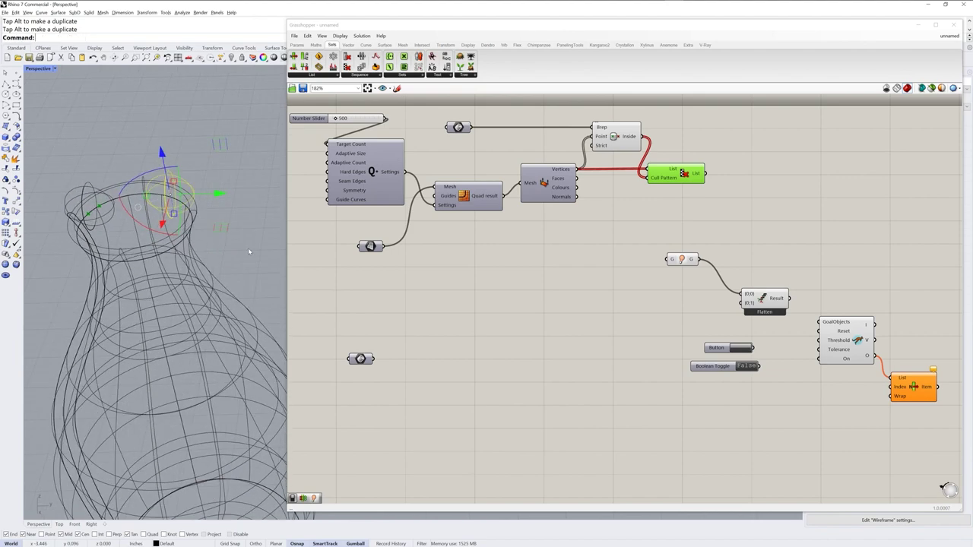
# - Select both rim spheres and assign them to the Brep parameter as multiple breps
pyautogui.keyDown('shift'); pyautogui.click(86, 188); pyautogui.keyUp('shift')
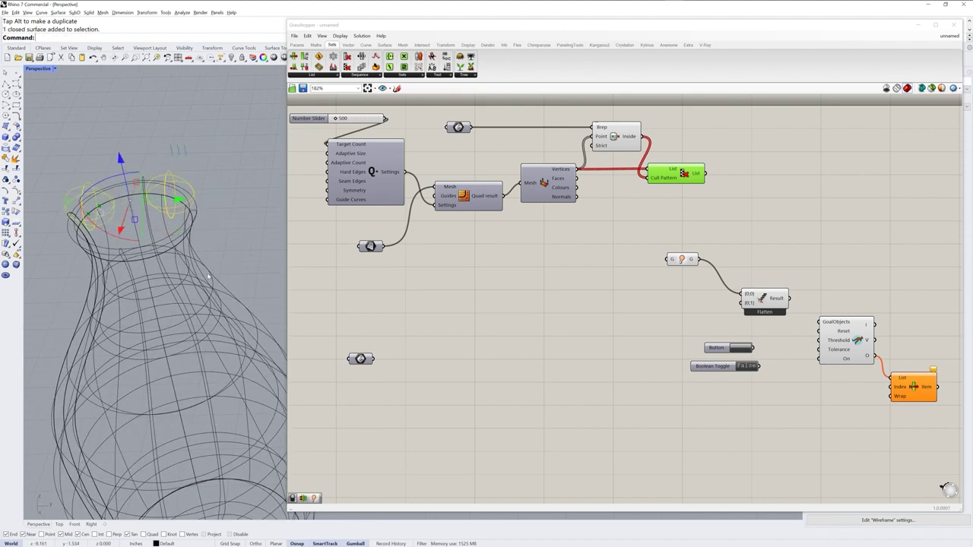
pyautogui.rightClick(458, 128)
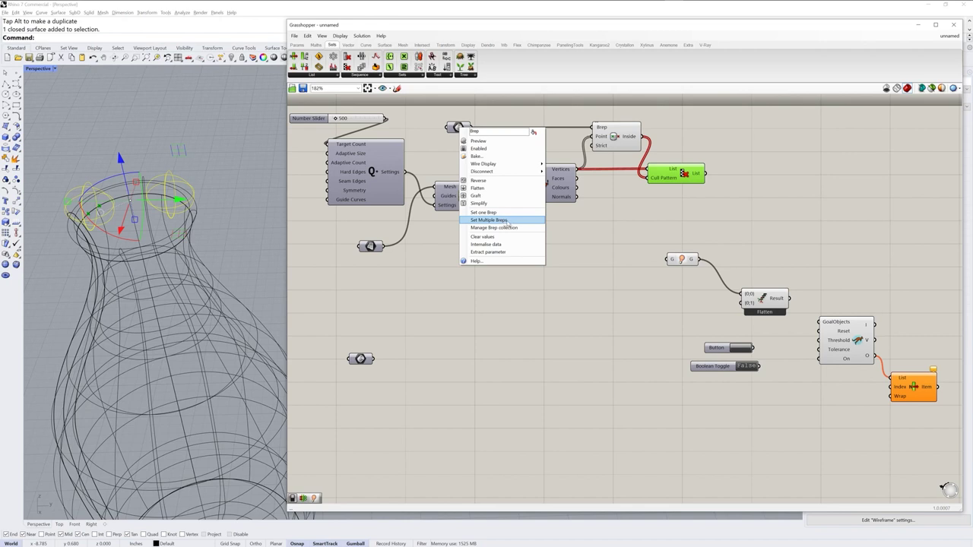
pyautogui.click(490, 219)
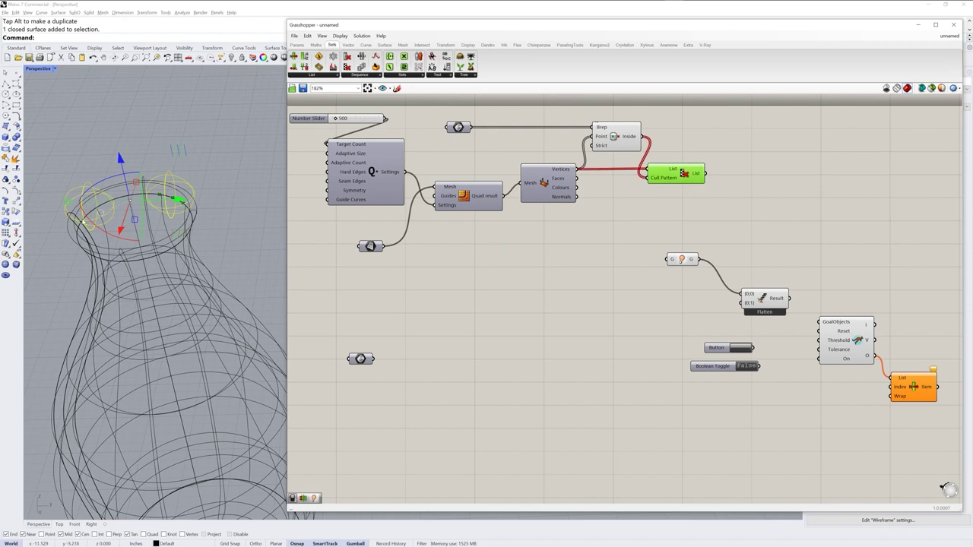
pyautogui.moveTo(106, 215); pyautogui.dragTo(163, 229, button='right')
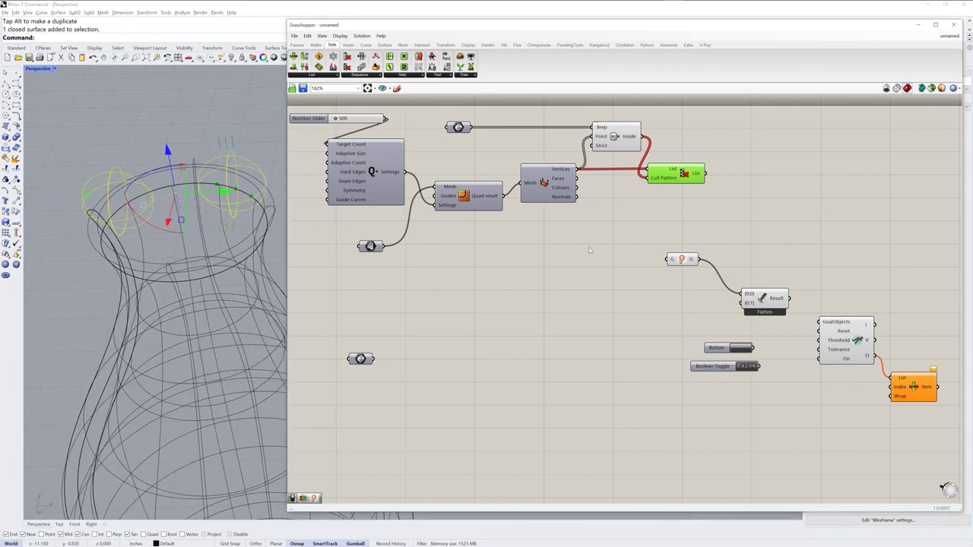
# - Graft the Brep input of Point In Brep and highlight the points output by Cull Pattern
pyautogui.click(602, 128)
pyautogui.moveTo(602, 128)
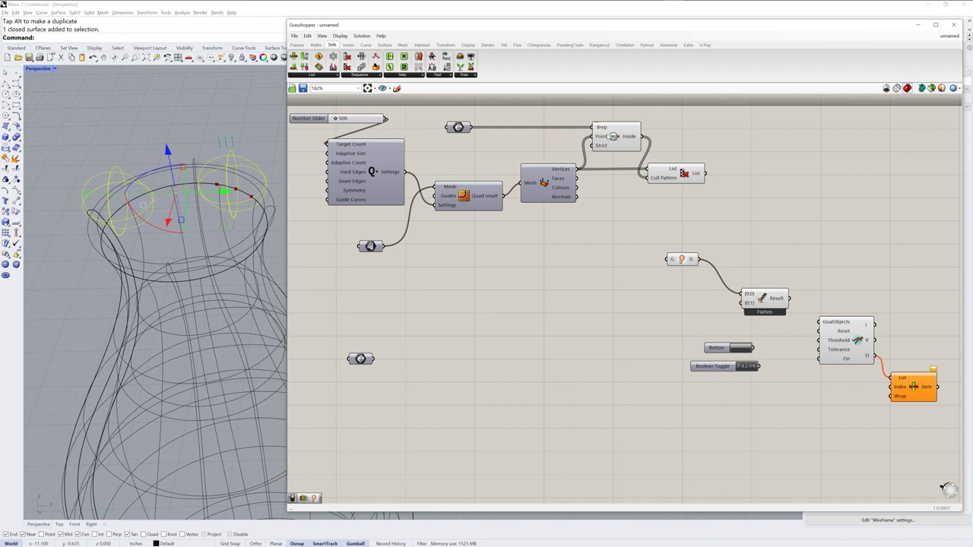
pyautogui.rightClick(601, 127)
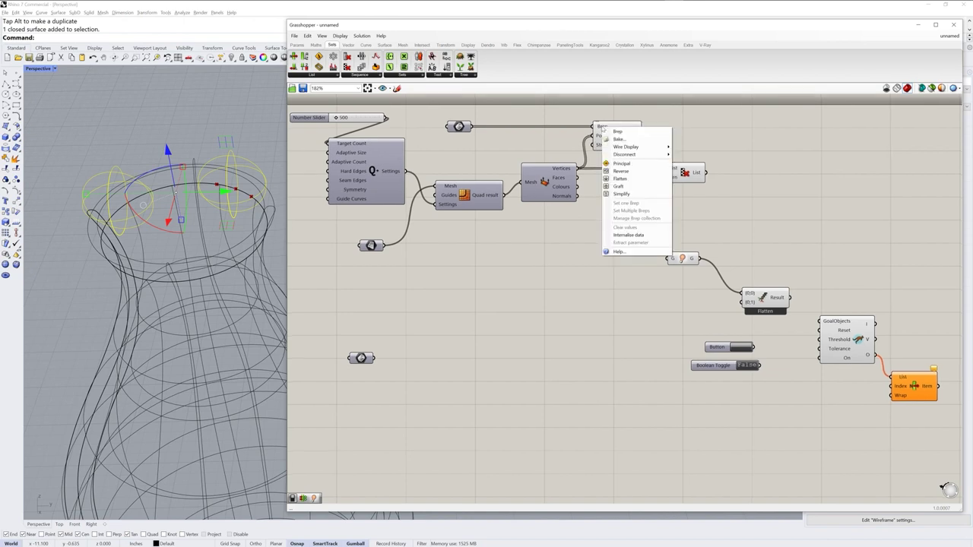
pyautogui.click(621, 186)
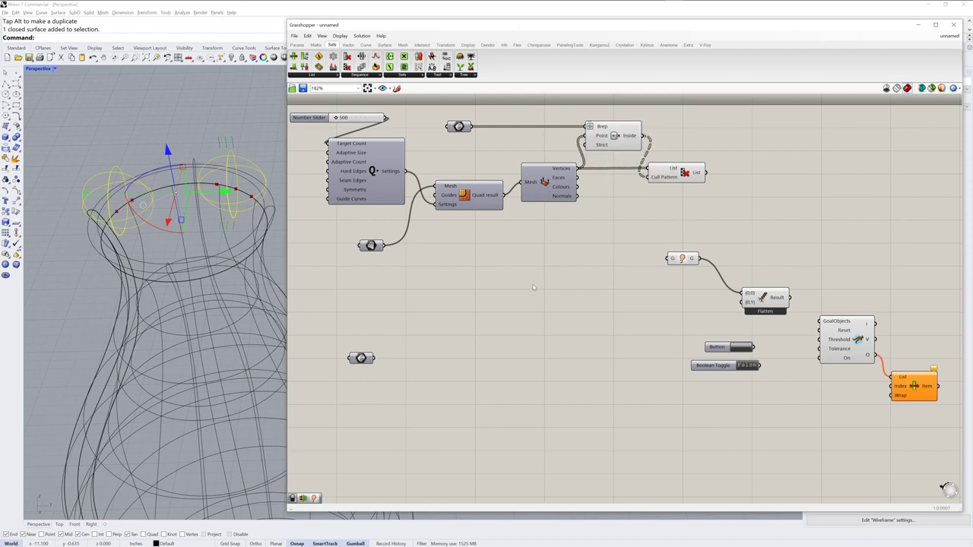
pyautogui.click(687, 181)
pyautogui.moveTo(190, 251); pyautogui.dragTo(118, 206, button='right')
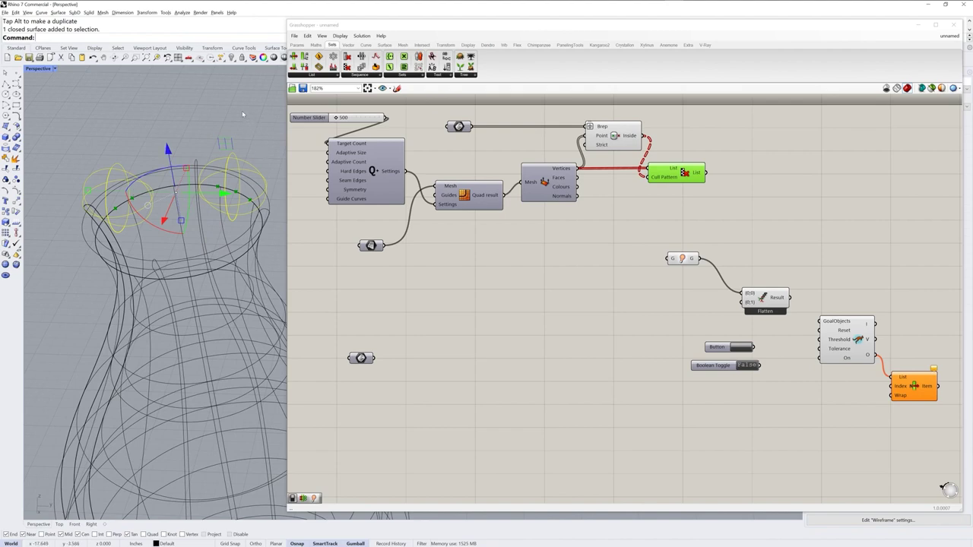
# - Duplicate one of the rim spheres to a third position around the bottle's mouth
pyautogui.click(241, 110)
pyautogui.moveTo(269, 269); pyautogui.dragTo(203, 228, button='right')
pyautogui.click(175, 166)
pyautogui.moveTo(179, 174); pyautogui.dragTo(184, 220, button='right')
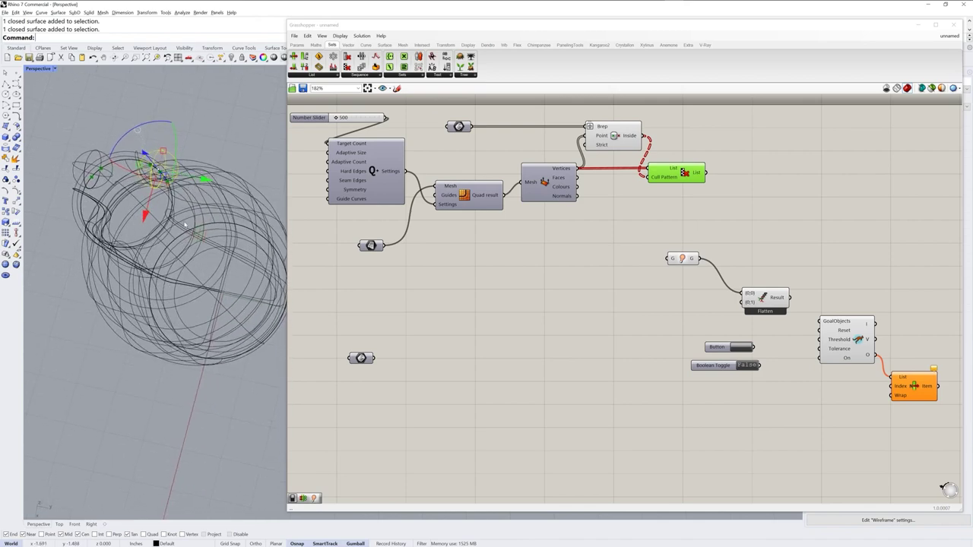
pyautogui.moveTo(203, 240); pyautogui.dragTo(159, 310)
pyautogui.moveTo(159, 310); pyautogui.dragTo(211, 269, button='right')
# - Assign all three rim spheres to the Brep parameter and nudge Cull Pattern away from Point In Brep
pyautogui.keyDown('shift'); pyautogui.click(166, 178); pyautogui.keyUp('shift')
pyautogui.keyDown('shift'); pyautogui.click(94, 191); pyautogui.keyUp('shift')
pyautogui.keyDown('shift'); pyautogui.moveTo(184, 234); pyautogui.dragTo(222, 241, button='right'); pyautogui.keyUp('shift')
pyautogui.rightClick(459, 127)
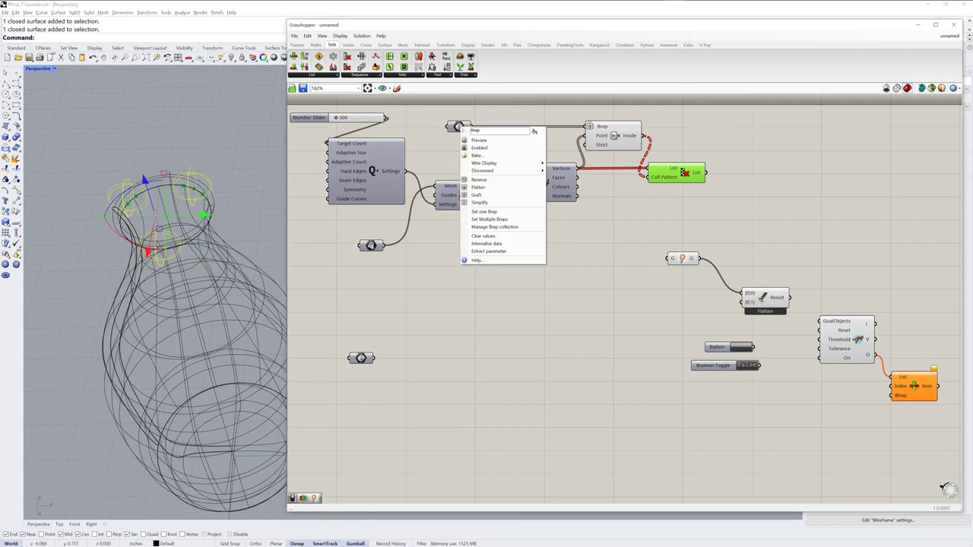
pyautogui.click(512, 219)
pyautogui.rightClick(242, 303)
pyautogui.moveTo(242, 303); pyautogui.dragTo(282, 292, button='right')
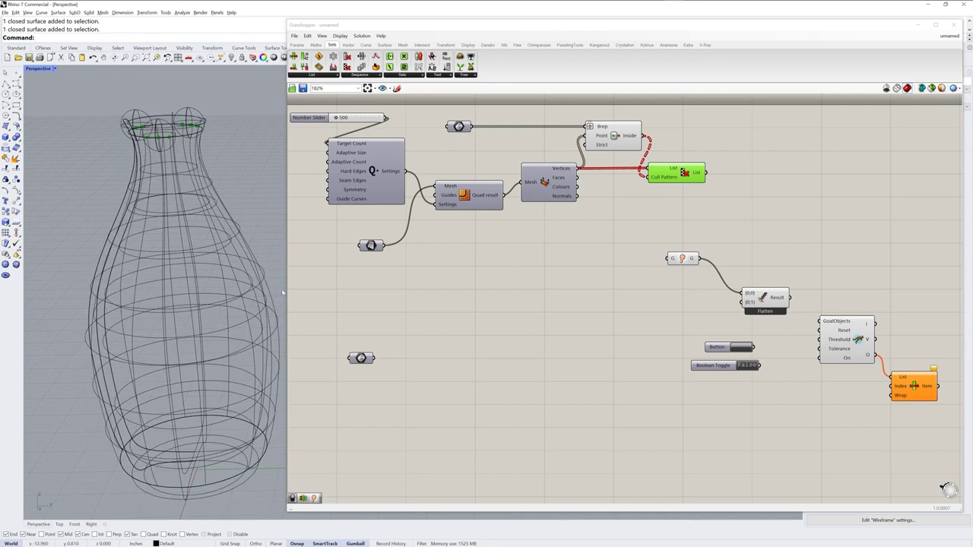
pyautogui.moveTo(677, 179); pyautogui.dragTo(683, 180)
pyautogui.click(623, 248)
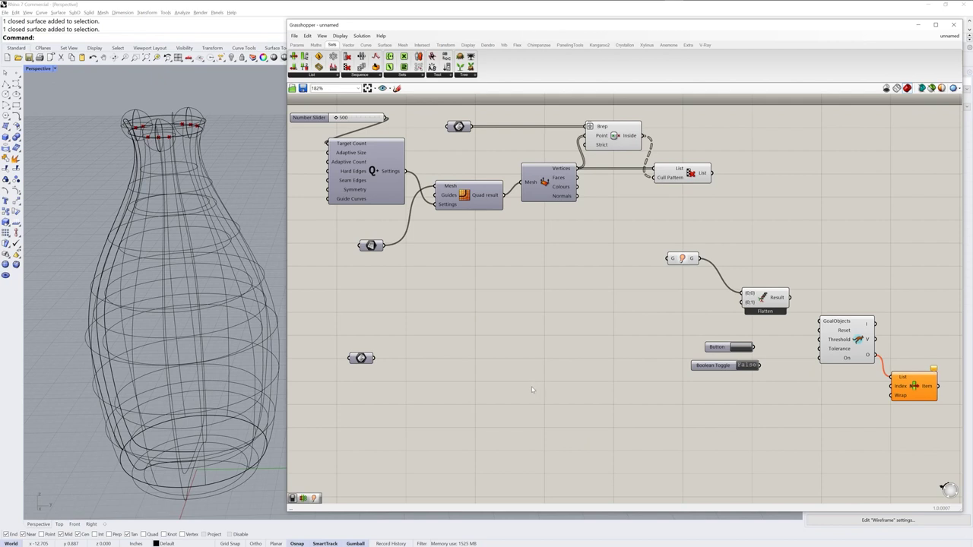
# - Connect the Quad result output to the G input of the Kangaroo Show component
pyautogui.click(600, 46)
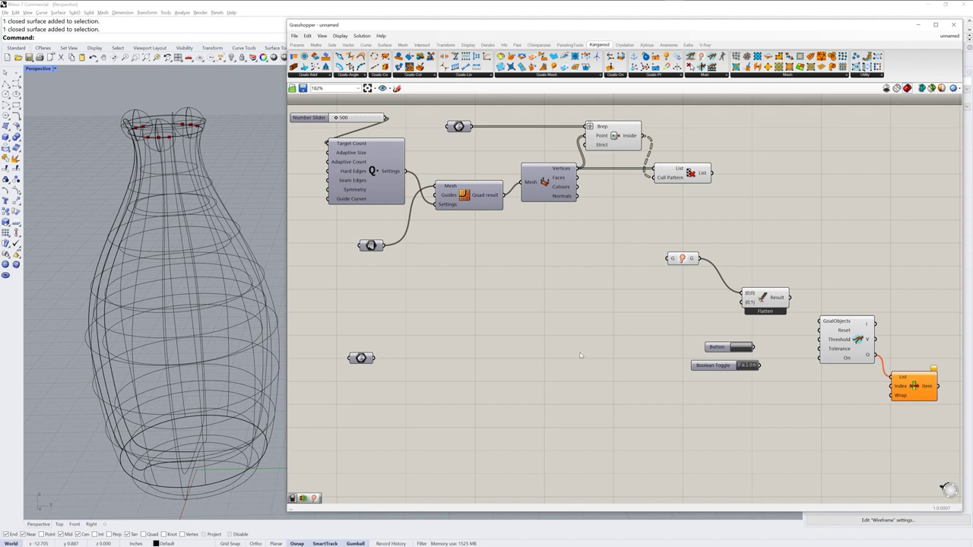
pyautogui.click(470, 200)
pyautogui.moveTo(541, 299); pyautogui.dragTo(506, 297, button='right')
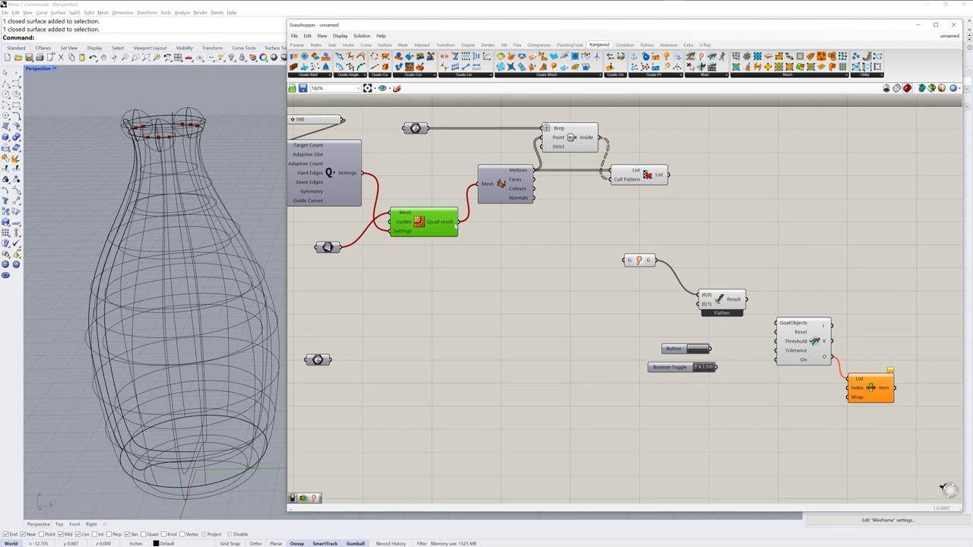
pyautogui.moveTo(457, 222); pyautogui.dragTo(628, 260)
pyautogui.moveTo(530, 345); pyautogui.dragTo(551, 316, button='right')
pyautogui.click(659, 231)
pyautogui.moveTo(661, 231); pyautogui.dragTo(681, 238)
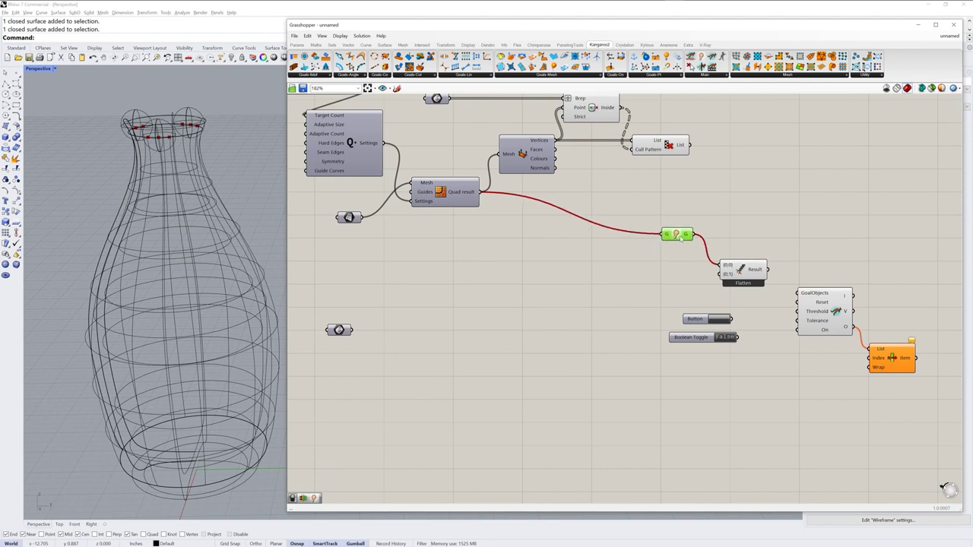
# - Tidy the canvas by moving the Entwine component closer to Show and shifting the Button and Boolean Toggle
pyautogui.moveTo(739, 272); pyautogui.dragTo(743, 256)
pyautogui.moveTo(720, 369); pyautogui.dragTo(682, 337)
pyautogui.click(635, 394)
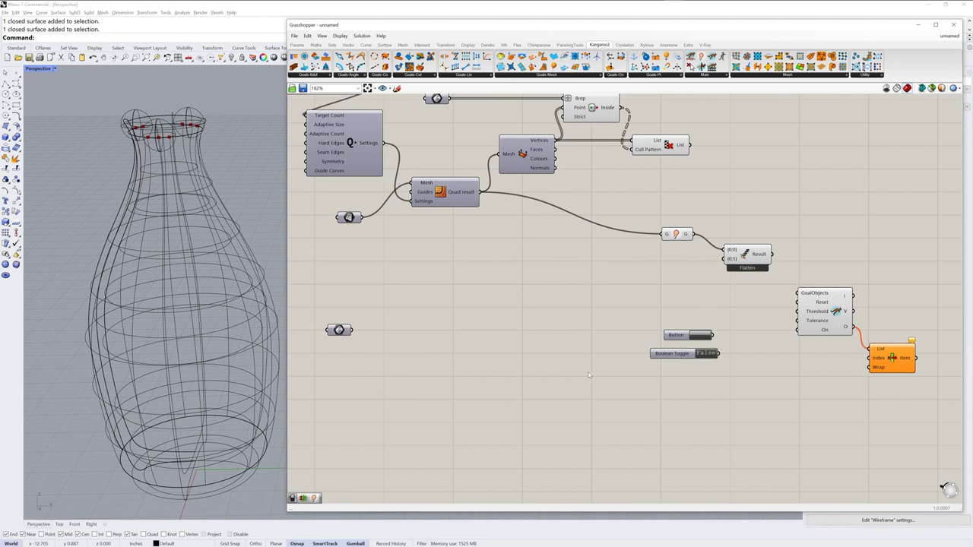
pyautogui.moveTo(559, 292); pyautogui.dragTo(561, 313, button='right')
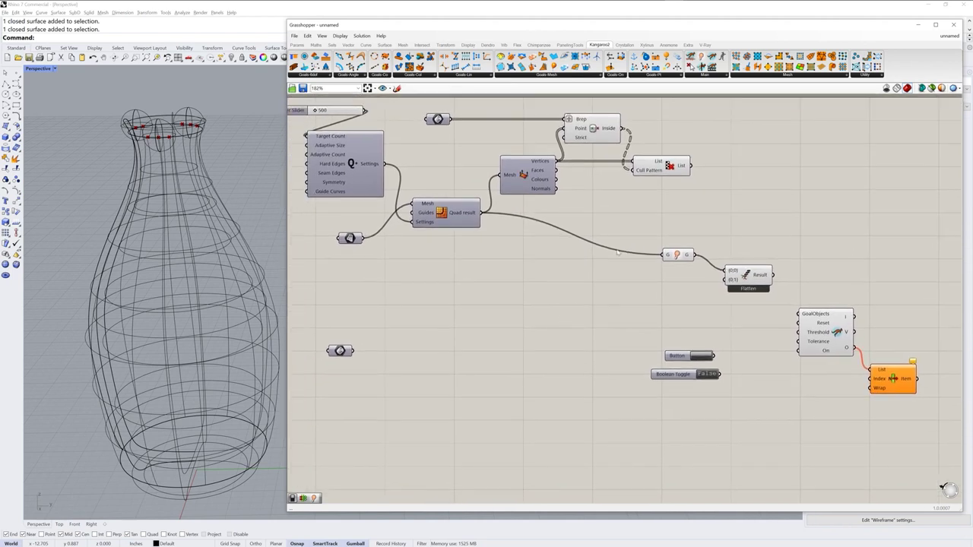
pyautogui.moveTo(673, 206)
pyautogui.mouseDown()
pyautogui.moveTo(626, 181)
pyautogui.moveTo(625, 195)
pyautogui.mouseUp()
pyautogui.moveTo(532, 331); pyautogui.dragTo(534, 323, button='right')
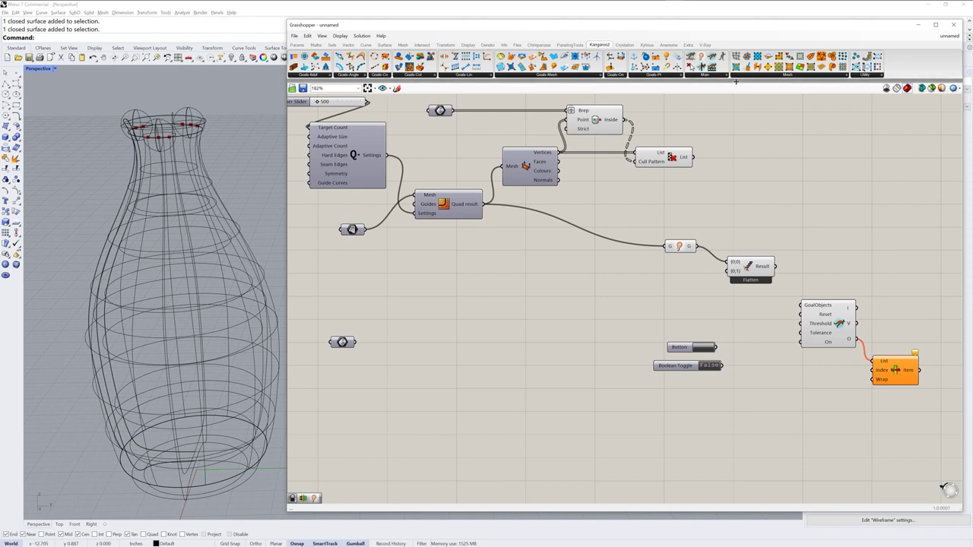
# - Add a Kangaroo Floor goal and move the Button and Boolean Toggle closer to the solver
pyautogui.click(668, 76)
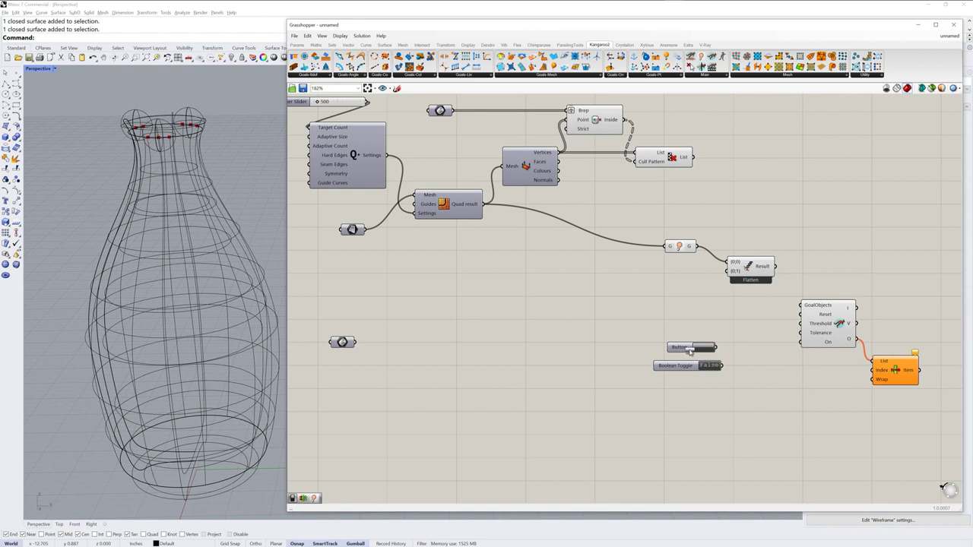
pyautogui.moveTo(640, 326); pyautogui.dragTo(639, 327)
pyautogui.moveTo(702, 406); pyautogui.dragTo(747, 352)
pyautogui.click(668, 408)
pyautogui.moveTo(636, 326); pyautogui.dragTo(614, 385)
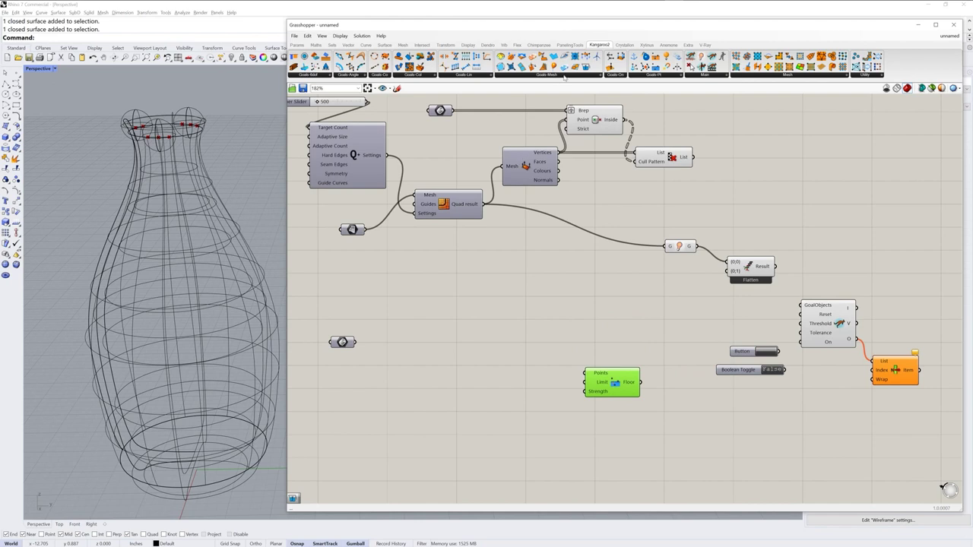
# - Add Kangaroo EdgeLengths and Pressure goals, stacked above the Floor goal
pyautogui.click(565, 75)
pyautogui.moveTo(574, 98); pyautogui.dragTo(614, 339)
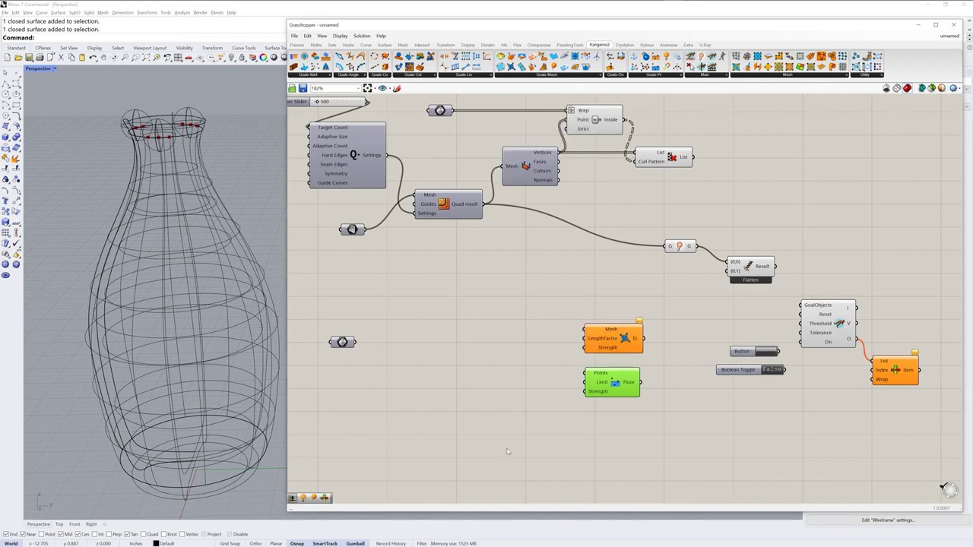
pyautogui.click(572, 75)
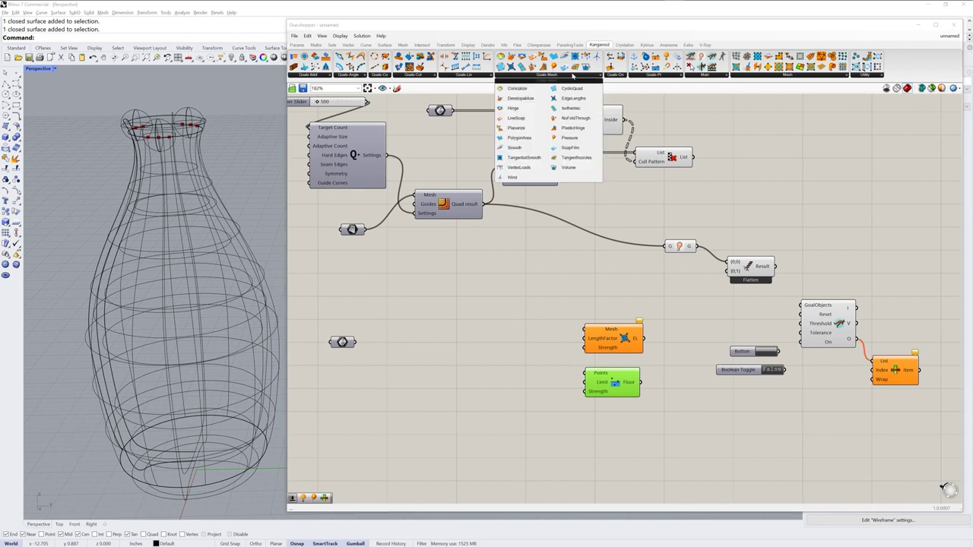
pyautogui.moveTo(574, 138); pyautogui.dragTo(618, 306)
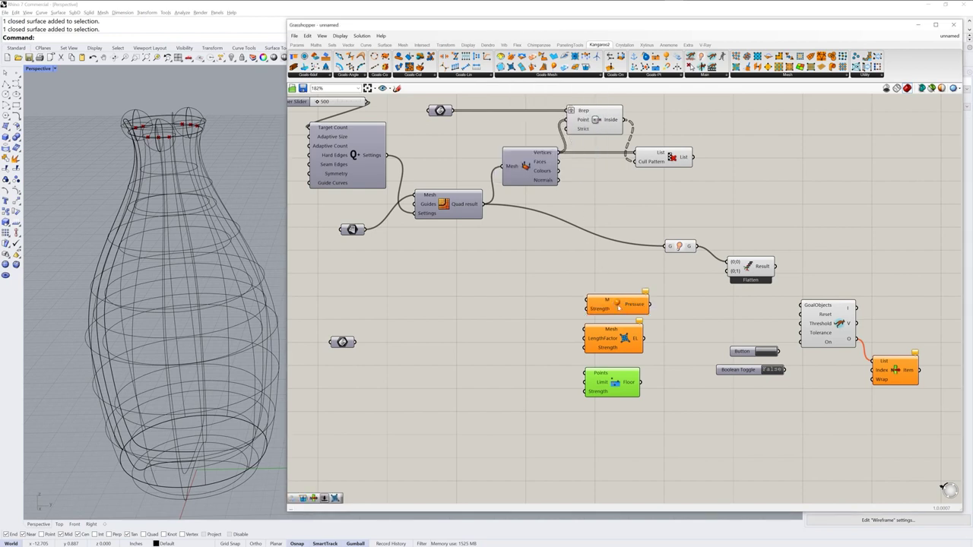
# - Add a Kangaroo Wind goal and arrange it between the EdgeLengths and Floor goals
pyautogui.click(578, 76)
pyautogui.click(609, 417)
pyautogui.moveTo(614, 383); pyautogui.dragTo(615, 451)
pyautogui.moveTo(615, 417); pyautogui.dragTo(619, 378)
pyautogui.moveTo(613, 454); pyautogui.dragTo(616, 414)
pyautogui.click(604, 461)
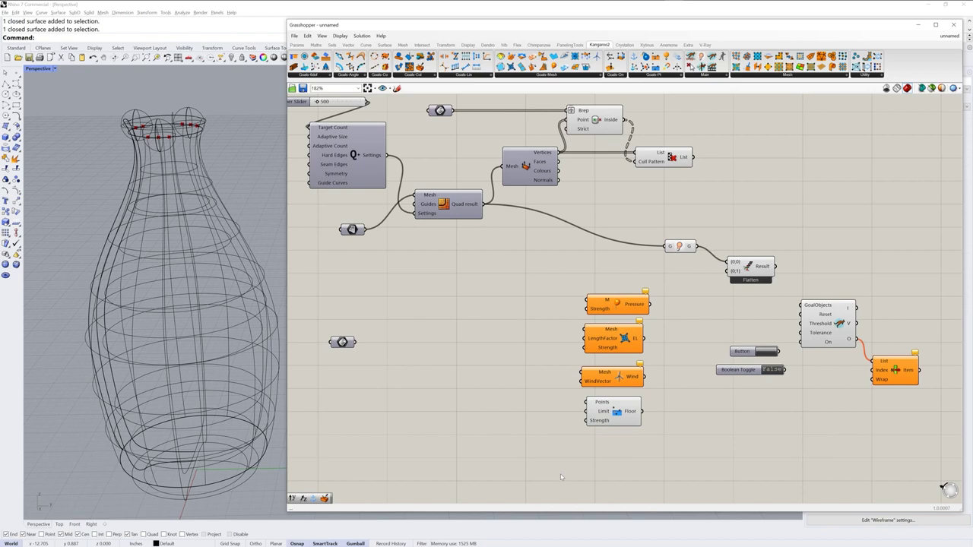
# - Add a Kangaroo Anchor goal above the Pressure goal and align the two components
pyautogui.click(663, 76)
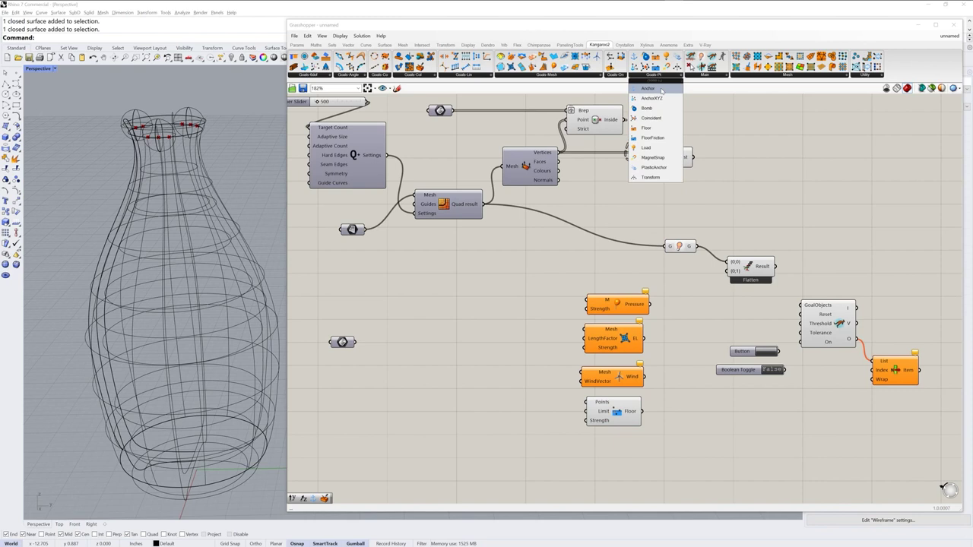
pyautogui.click(661, 88)
pyautogui.click(619, 274)
pyautogui.moveTo(624, 276); pyautogui.dragTo(627, 272)
pyautogui.click(671, 155)
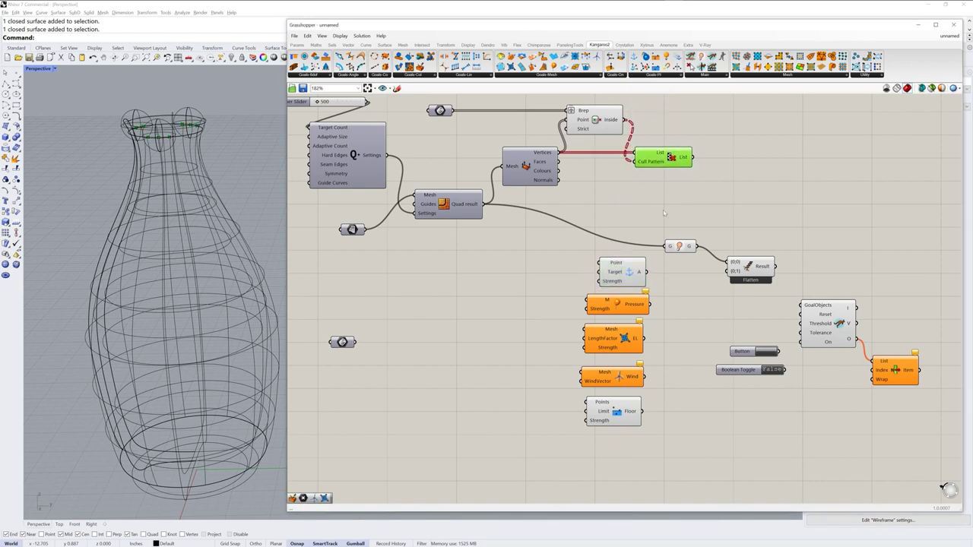
pyautogui.click(713, 195)
pyautogui.moveTo(619, 310); pyautogui.dragTo(611, 312)
pyautogui.click(625, 275)
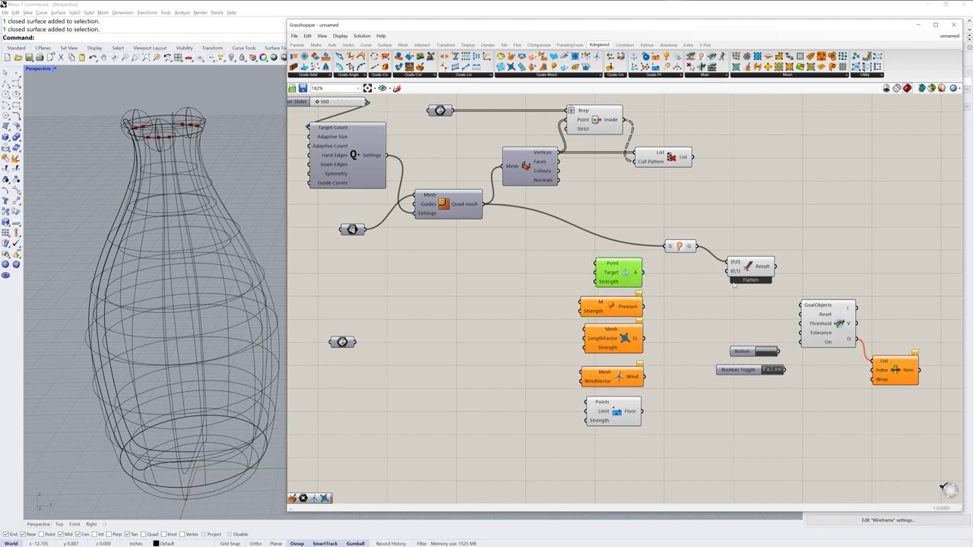
# - Connect the Anchor, Pressure, EdgeLengths, Wind and Floor goal outputs together to Entwine's {0;1} input
pyautogui.moveTo(642, 272); pyautogui.dragTo(732, 272)
pyautogui.moveTo(644, 306); pyautogui.dragTo(731, 271)
pyautogui.keyDown('shift'); pyautogui.moveTo(643, 338); pyautogui.dragTo(728, 275); pyautogui.keyUp('shift')
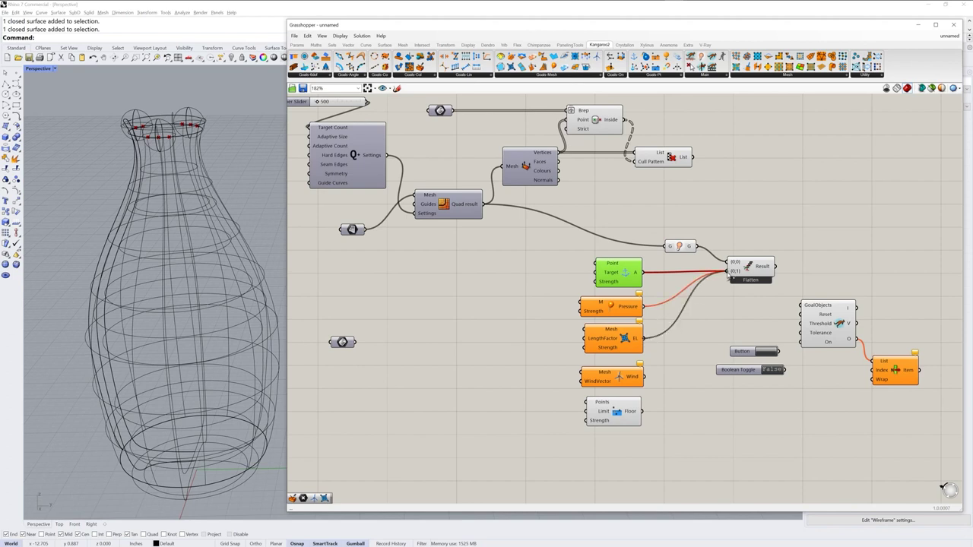
pyautogui.moveTo(644, 376); pyautogui.dragTo(731, 273)
pyautogui.keyDown('shift'); pyautogui.moveTo(641, 411); pyautogui.dragTo(729, 278); pyautogui.keyUp('shift')
pyautogui.click(751, 265)
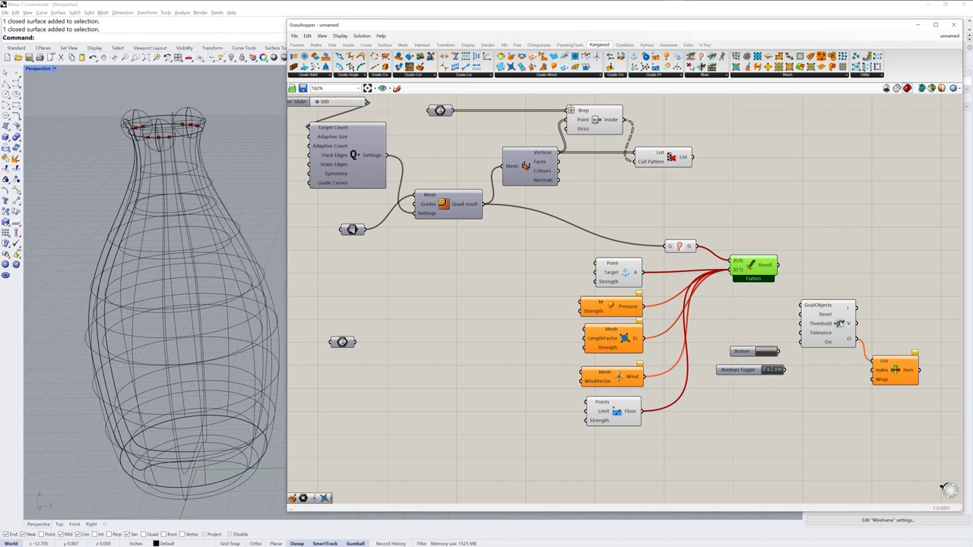
pyautogui.click(847, 326)
pyautogui.click(819, 387)
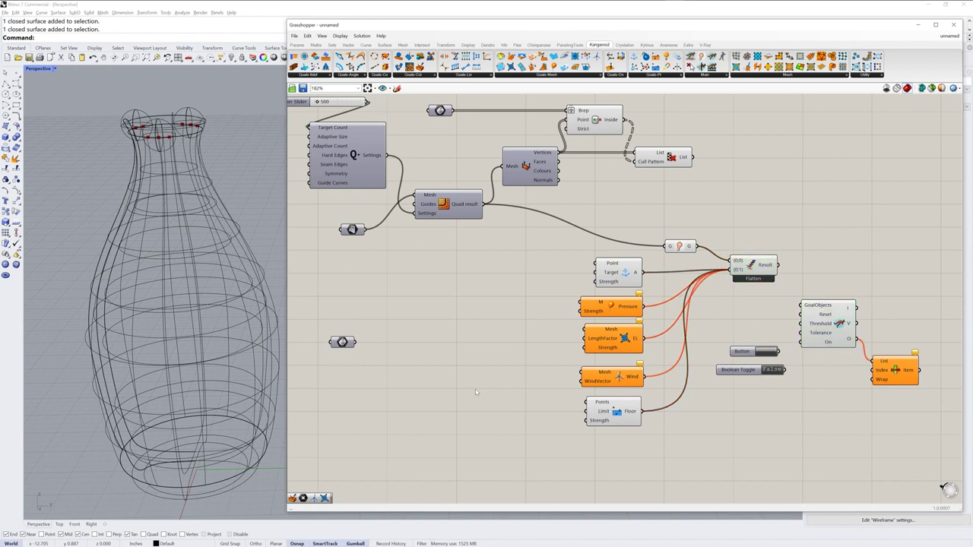
pyautogui.click(617, 270)
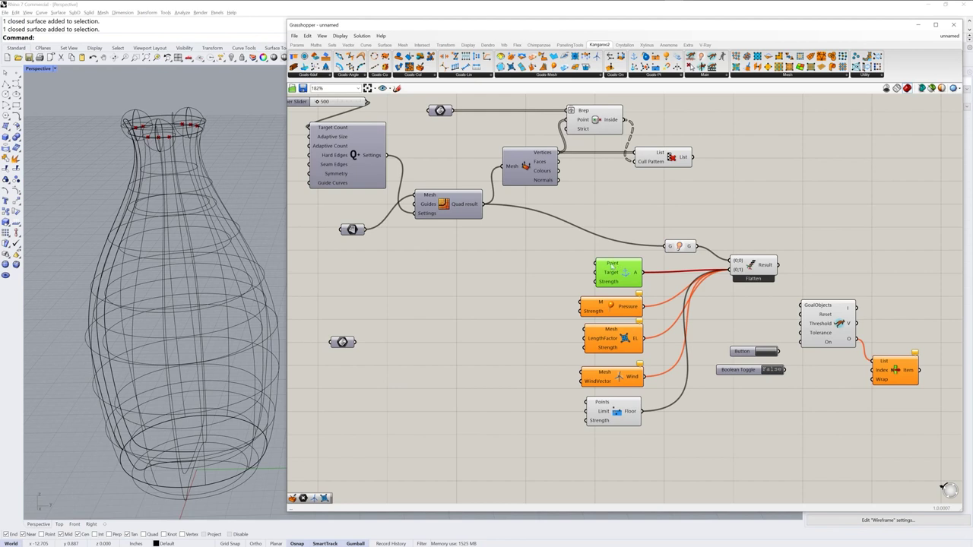
pyautogui.click(543, 308)
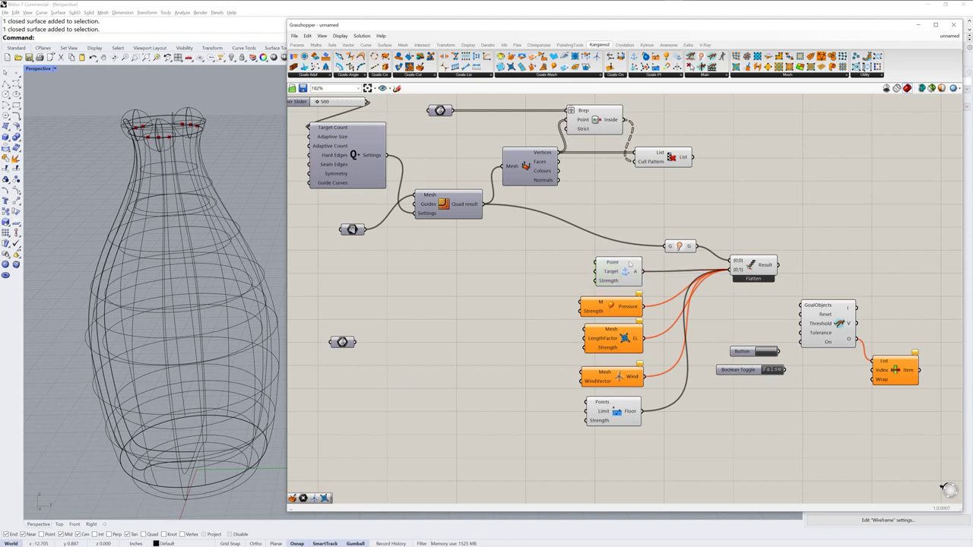
# - Connect the culled rim vertex list to the Anchor goal's Point input
pyautogui.click(693, 158)
pyautogui.moveTo(696, 158); pyautogui.dragTo(597, 263)
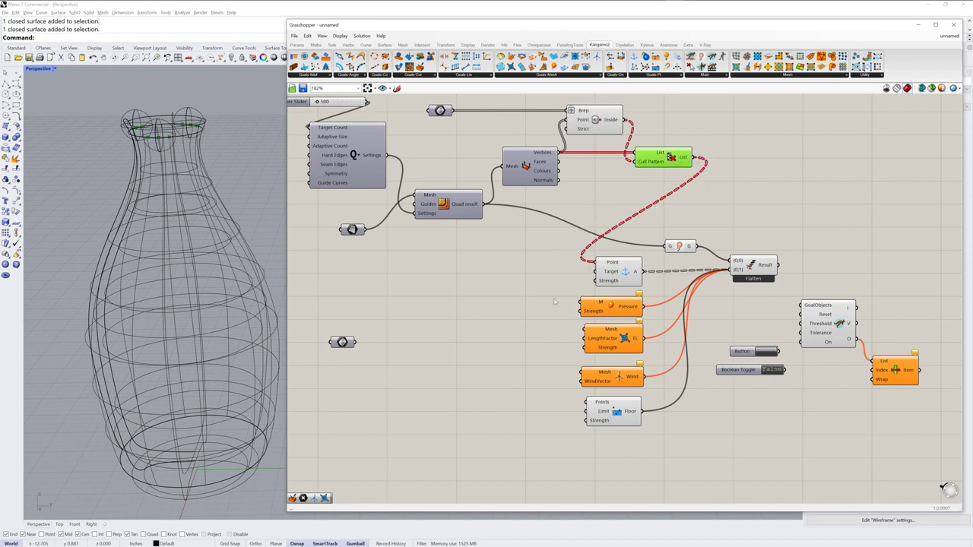
pyautogui.click(450, 443)
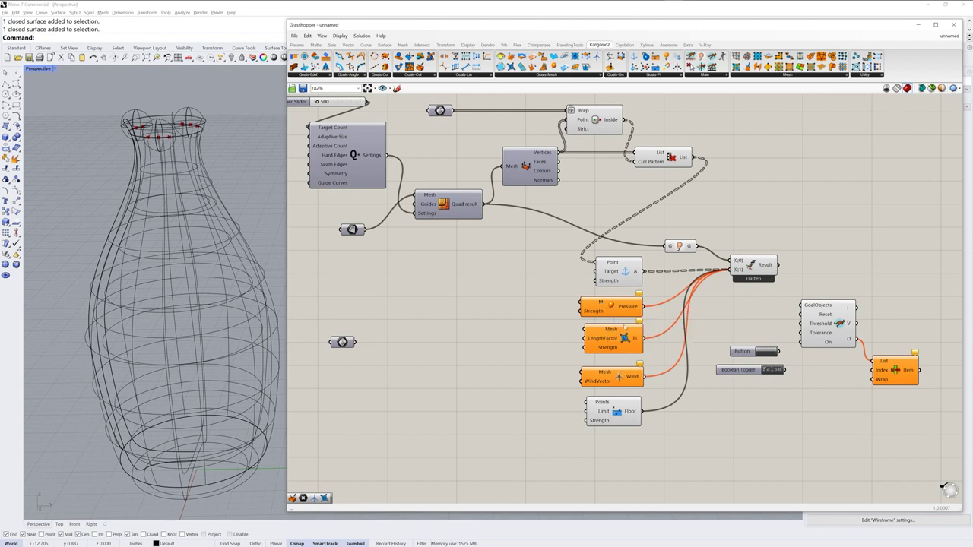
# - Connect the quad mesh to the Pressure, EdgeLengths and Wind mesh inputs, and the deconstructed mesh's Vertices to Floor's Points input
pyautogui.moveTo(484, 204); pyautogui.dragTo(578, 303)
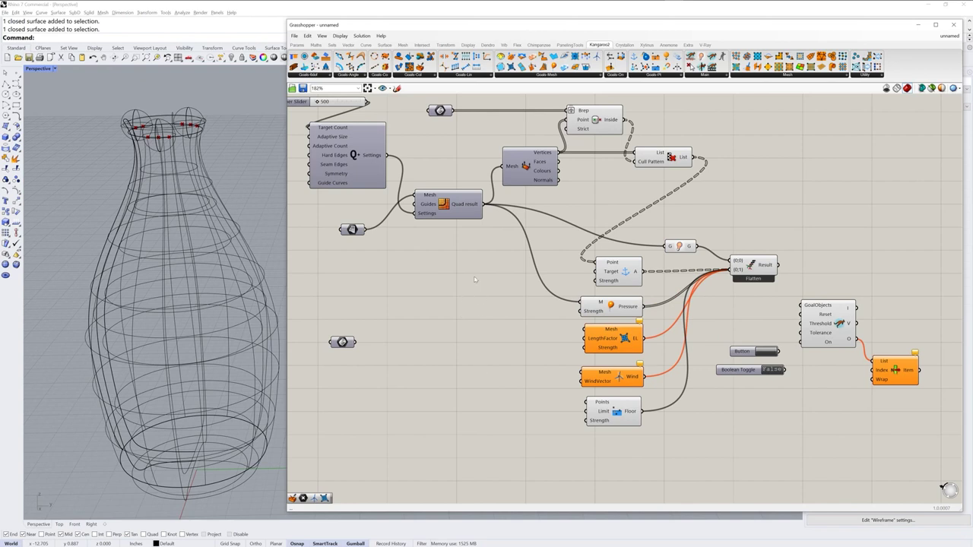
pyautogui.moveTo(484, 203); pyautogui.dragTo(583, 331)
pyautogui.moveTo(483, 203); pyautogui.dragTo(582, 372)
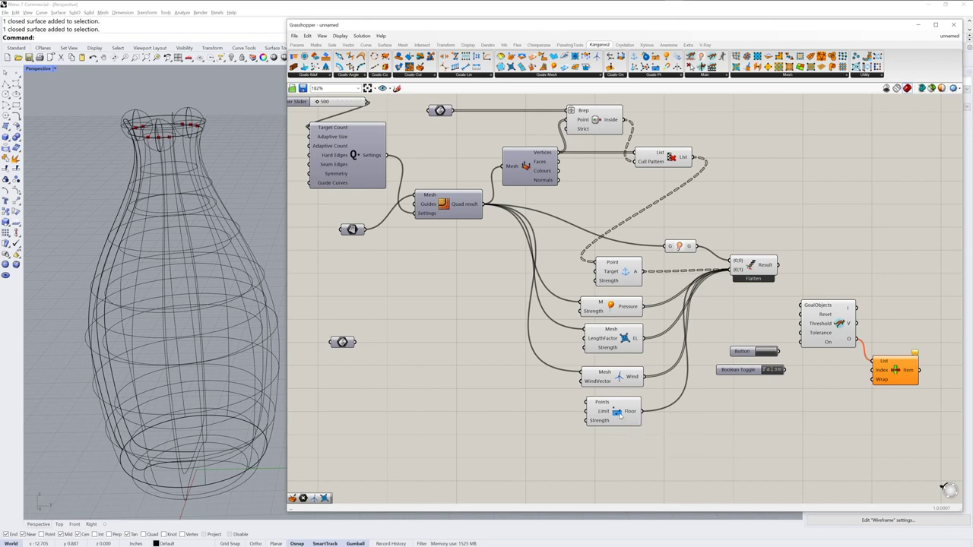
pyautogui.click(535, 161)
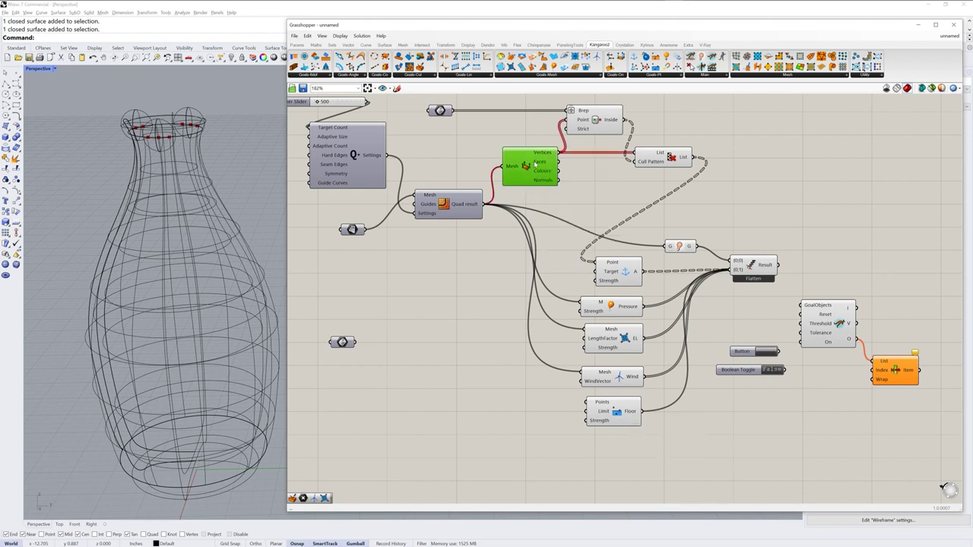
pyautogui.moveTo(559, 153); pyautogui.dragTo(587, 402)
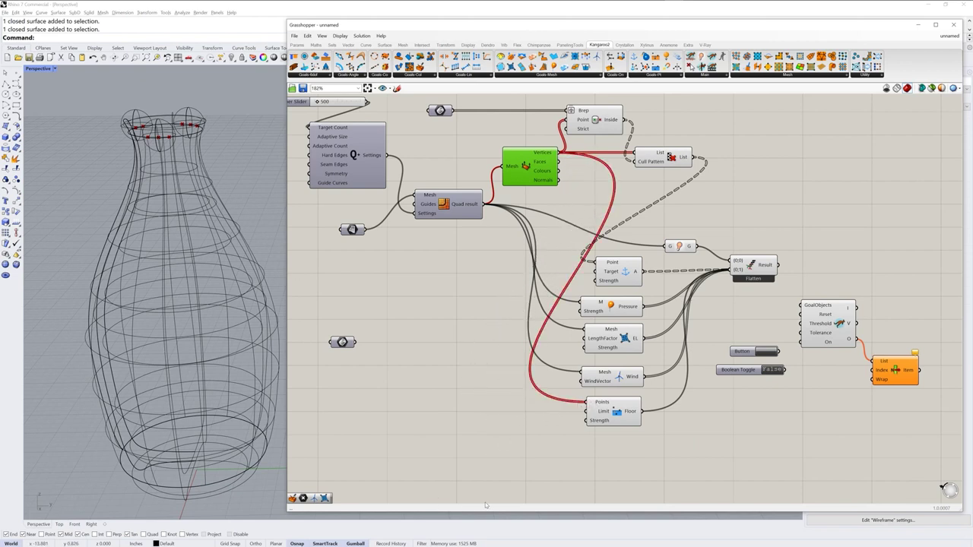
pyautogui.moveTo(473, 397); pyautogui.dragTo(467, 399, button='right')
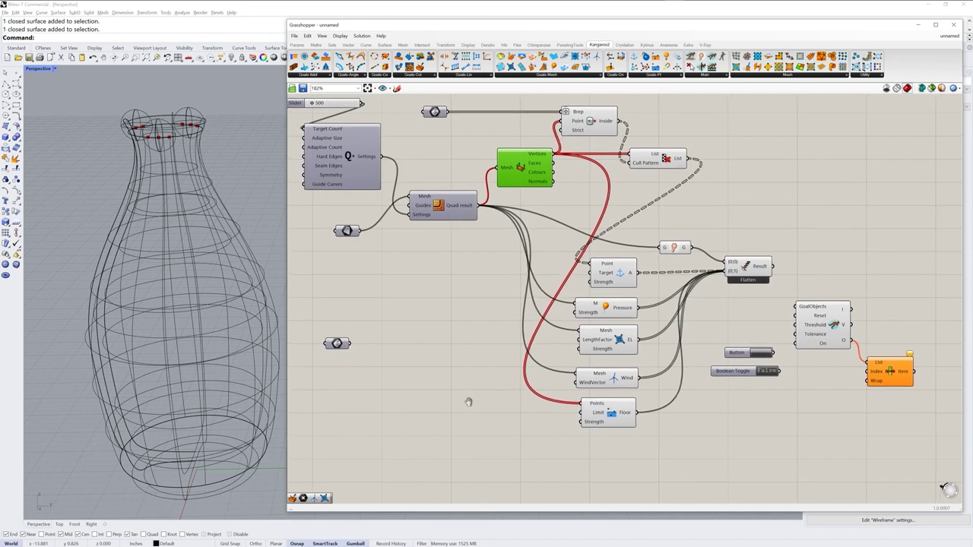
# - Nudge the Kangaroo solver into place and connect the Boolean Toggle to its On input
pyautogui.moveTo(827, 333); pyautogui.dragTo(830, 332)
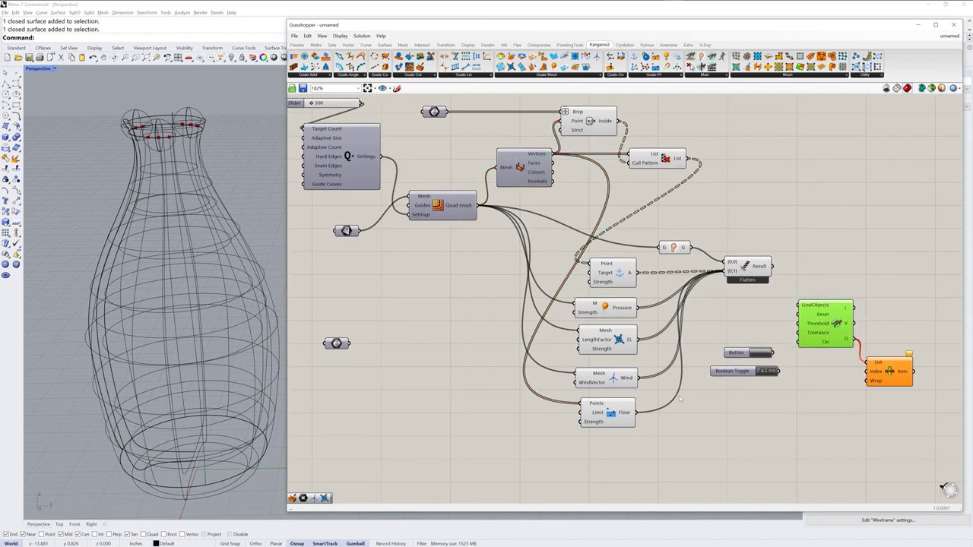
pyautogui.moveTo(825, 343); pyautogui.dragTo(822, 346)
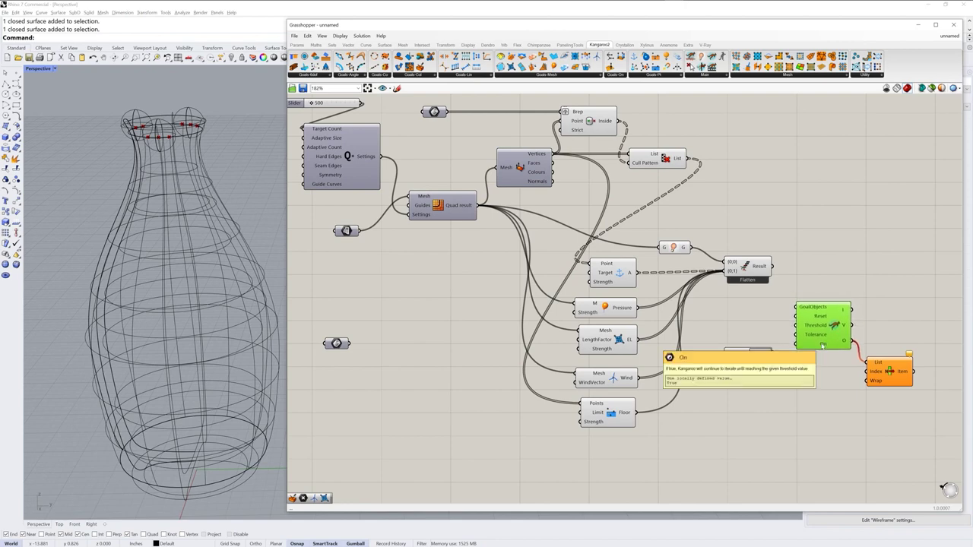
pyautogui.click(839, 399)
pyautogui.moveTo(774, 371); pyautogui.dragTo(795, 344)
pyautogui.click(766, 371)
pyautogui.click(766, 370)
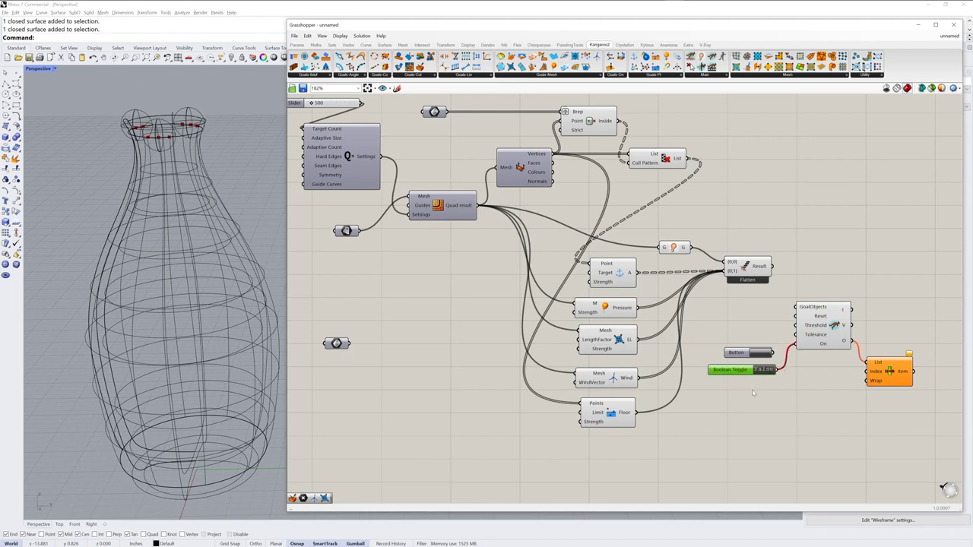
# - Connect the Button to the solver's Reset input and Entwine's flattened Result to its GoalObjects input
pyautogui.moveTo(737, 356); pyautogui.dragTo(739, 354)
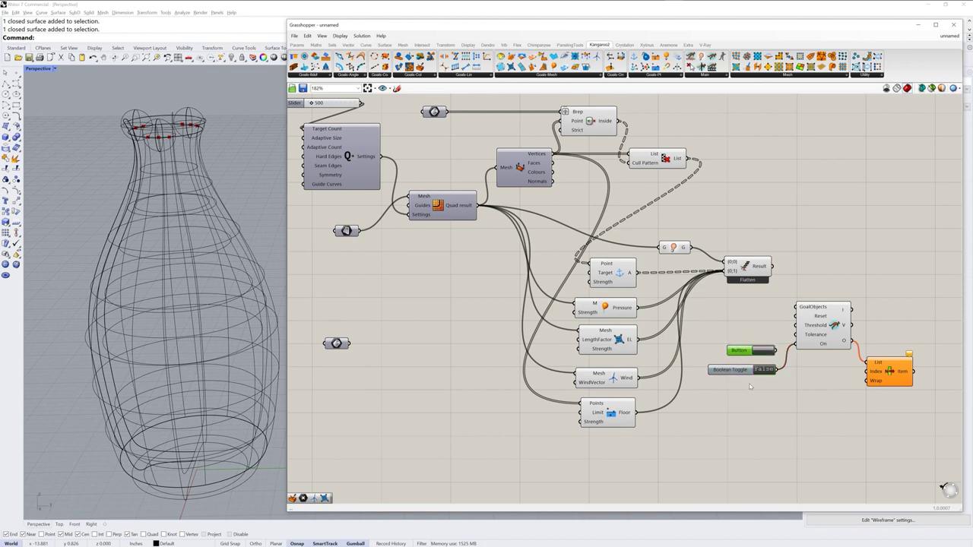
pyautogui.moveTo(775, 350); pyautogui.dragTo(794, 315)
pyautogui.moveTo(768, 269); pyautogui.dragTo(795, 307)
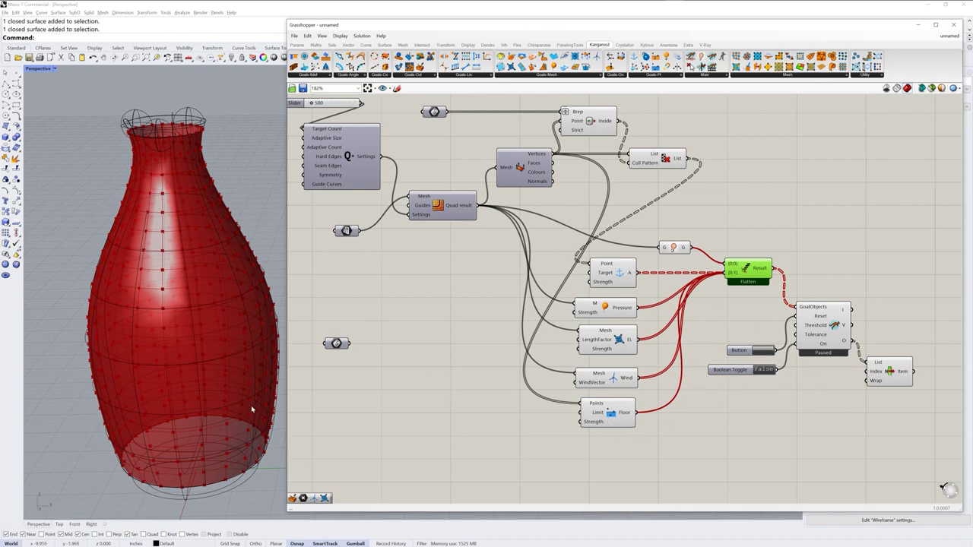
# - Adjust the positions of the Quad Remesh, Show, Kangaroo solver and List Item components on the canvas
pyautogui.click(442, 205)
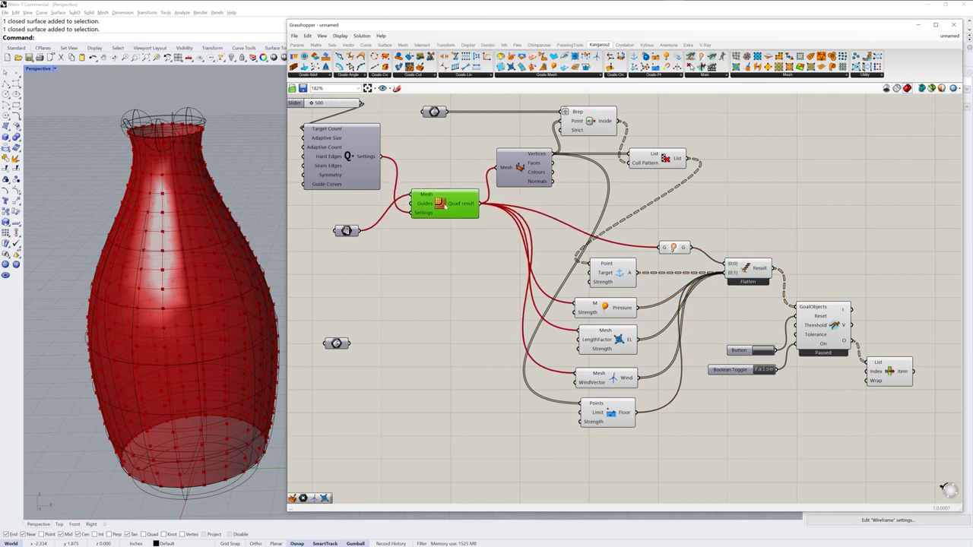
pyautogui.click(674, 240)
pyautogui.moveTo(674, 239); pyautogui.dragTo(668, 240)
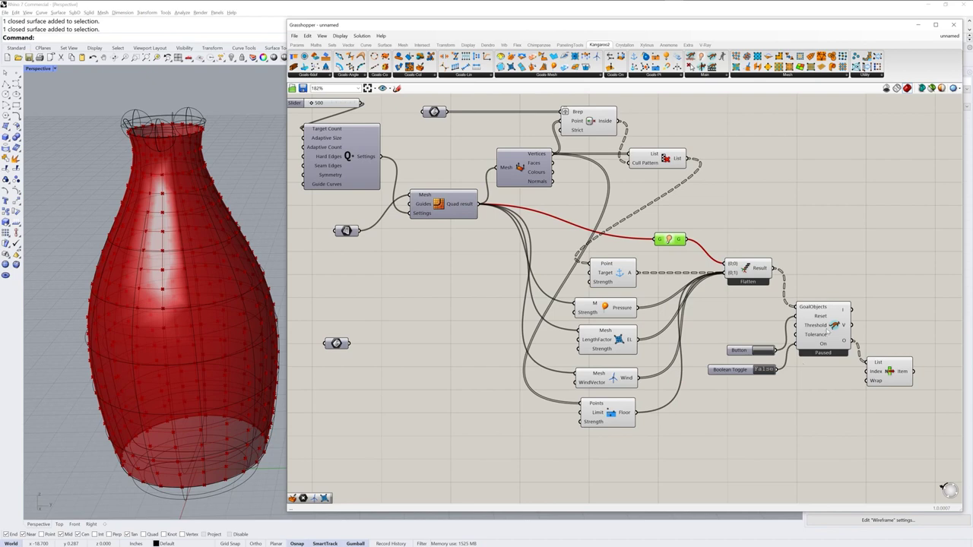
pyautogui.click(825, 334)
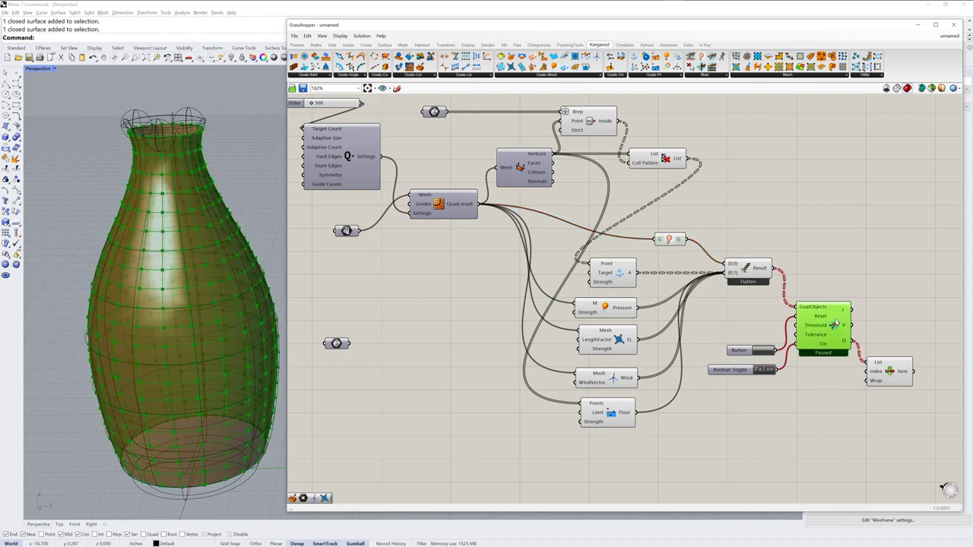
pyautogui.moveTo(834, 328); pyautogui.dragTo(836, 328)
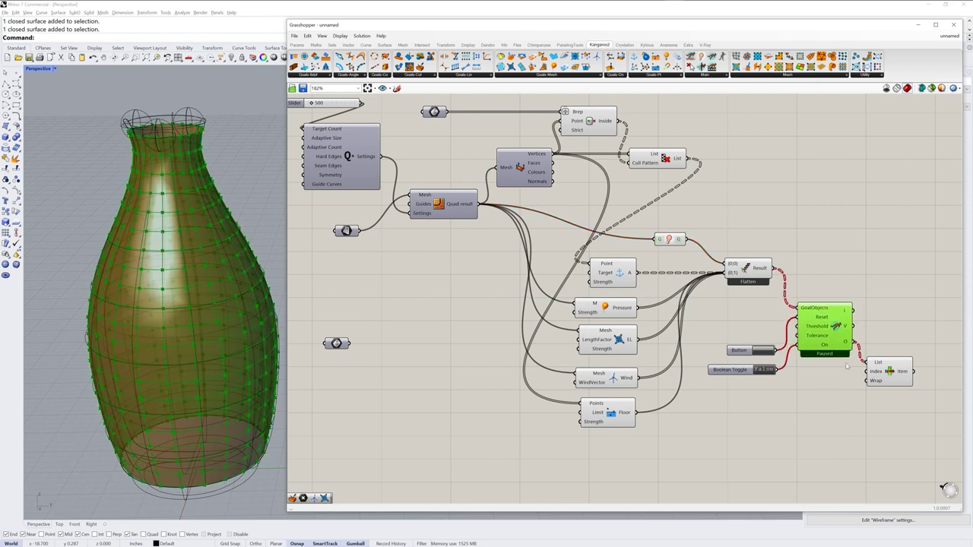
pyautogui.click(894, 373)
pyautogui.moveTo(880, 382); pyautogui.dragTo(883, 383)
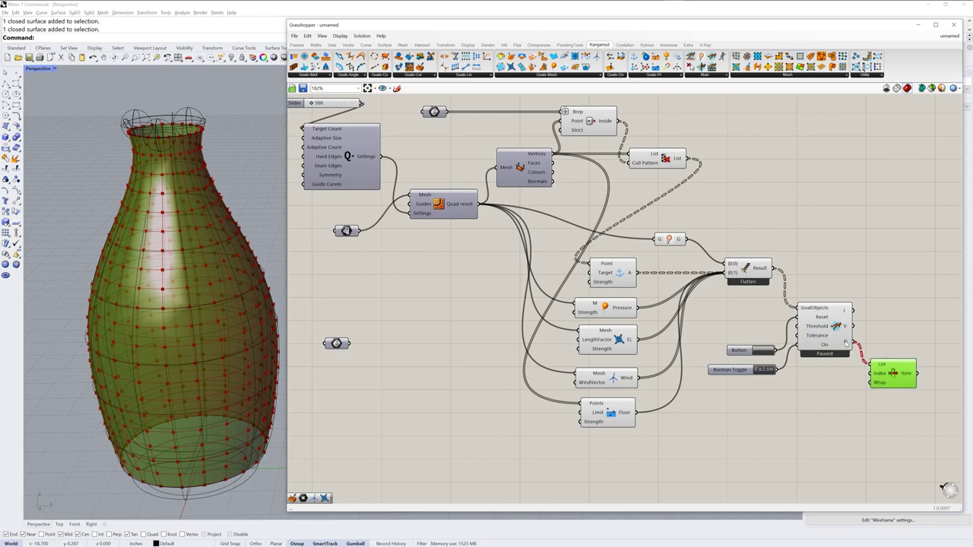
# - Turn off the Kangaroo solver's preview and highlight the List Item component to check the mesh it outputs
pyautogui.moveTo(845, 342)
pyautogui.rightClick(833, 326)
pyautogui.click(860, 340)
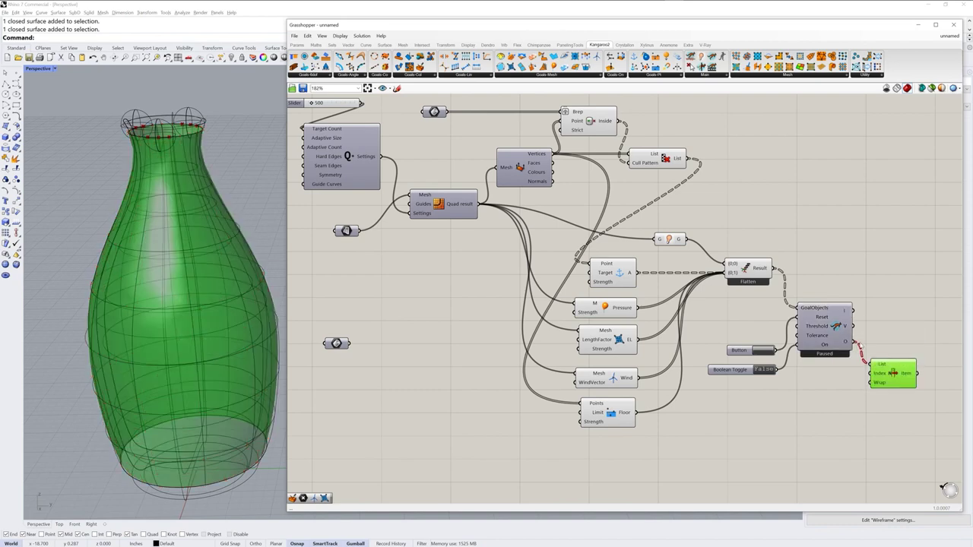
pyautogui.click(790, 407)
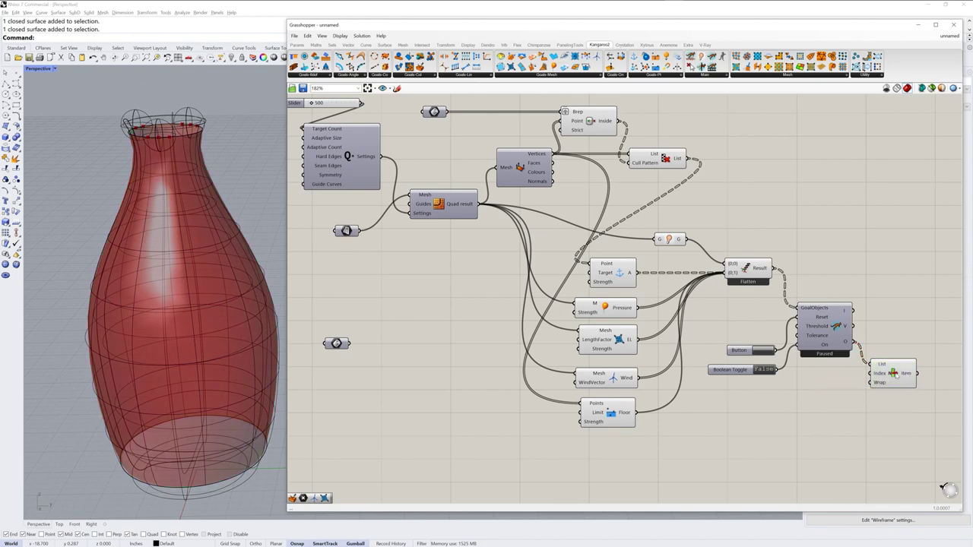
pyautogui.click(894, 373)
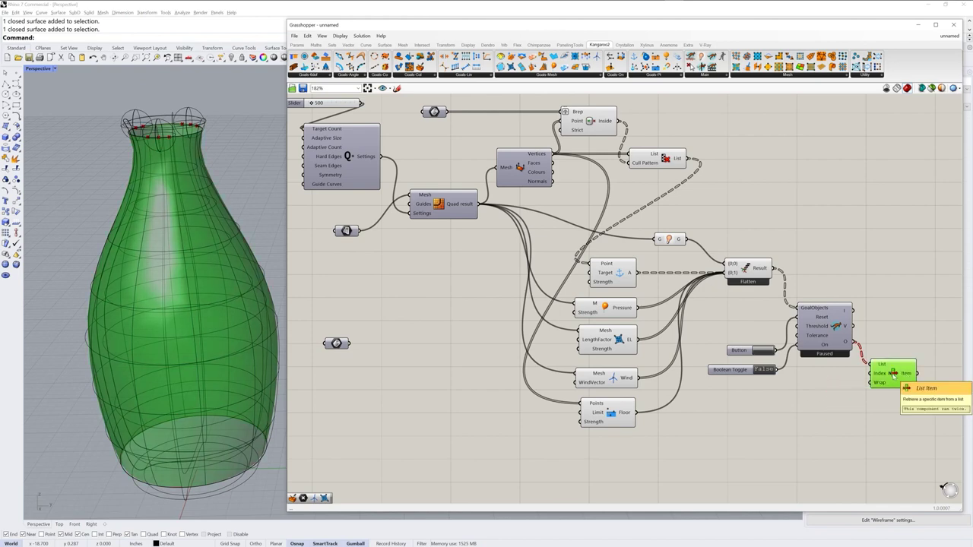
pyautogui.click(890, 392)
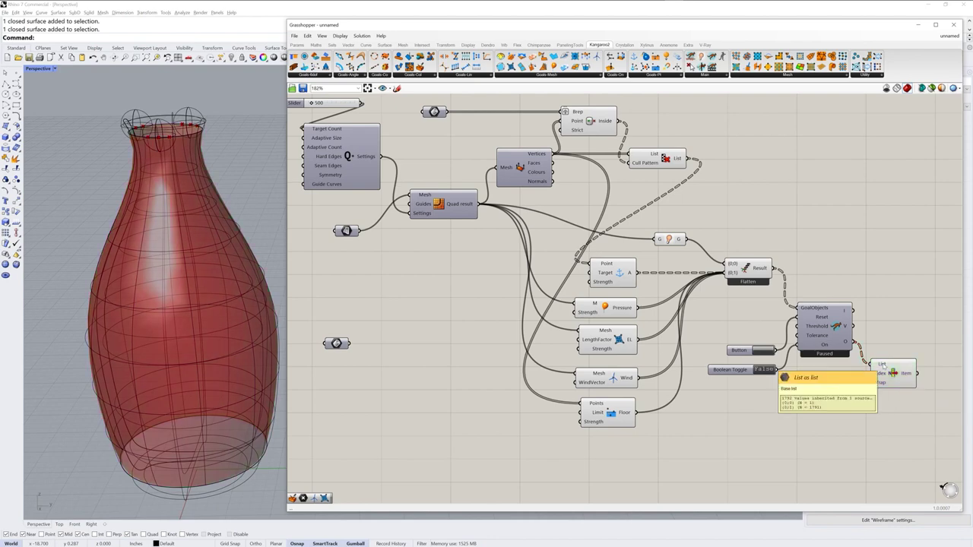
pyautogui.click(893, 372)
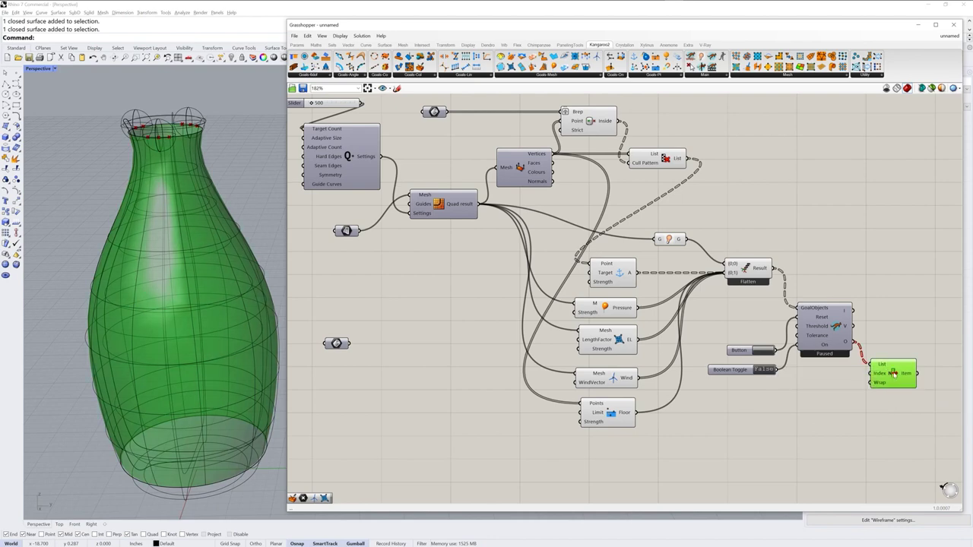
pyautogui.click(698, 427)
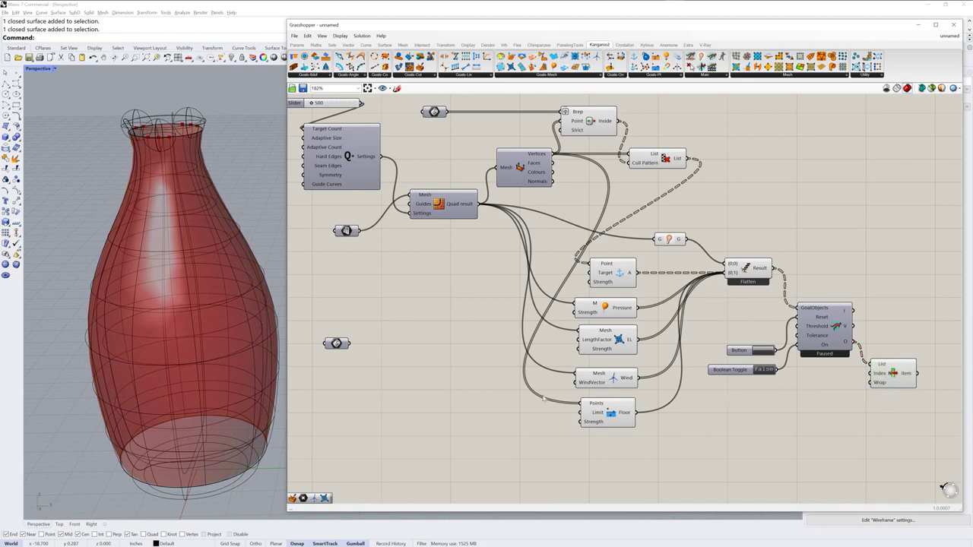
# - Set the Boolean Toggle to True to run the simulation, reset the solver repeatedly and check the Wind goal's WindVector value
pyautogui.moveTo(252, 393); pyautogui.dragTo(251, 342, button='right')
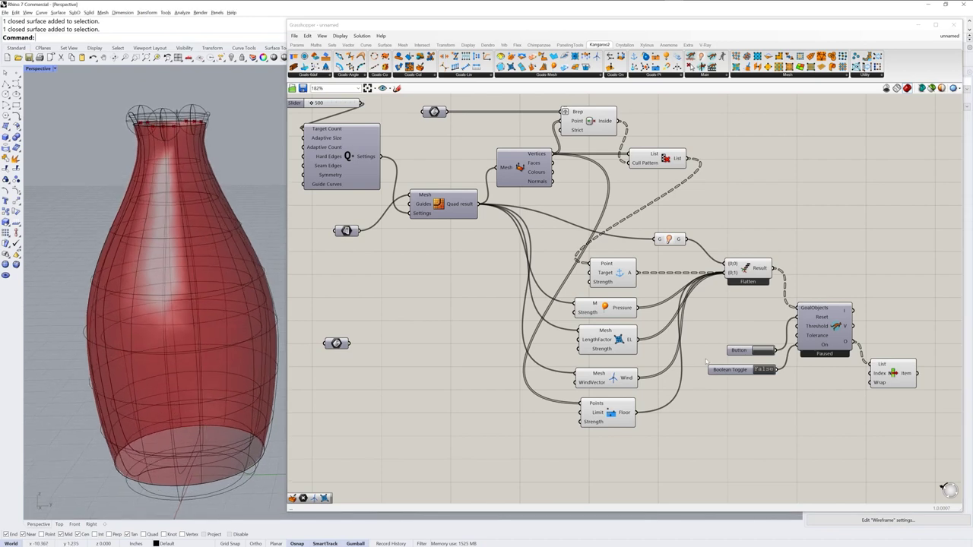
pyautogui.doubleClick(766, 370)
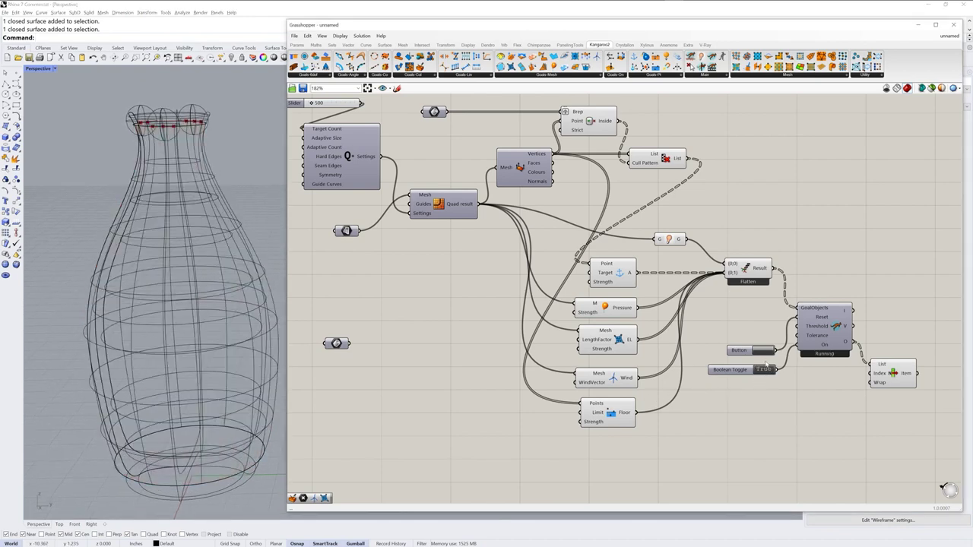
pyautogui.click(766, 351)
pyautogui.click(766, 351)
pyautogui.click(766, 351)
pyautogui.click(765, 351)
pyautogui.moveTo(600, 384)
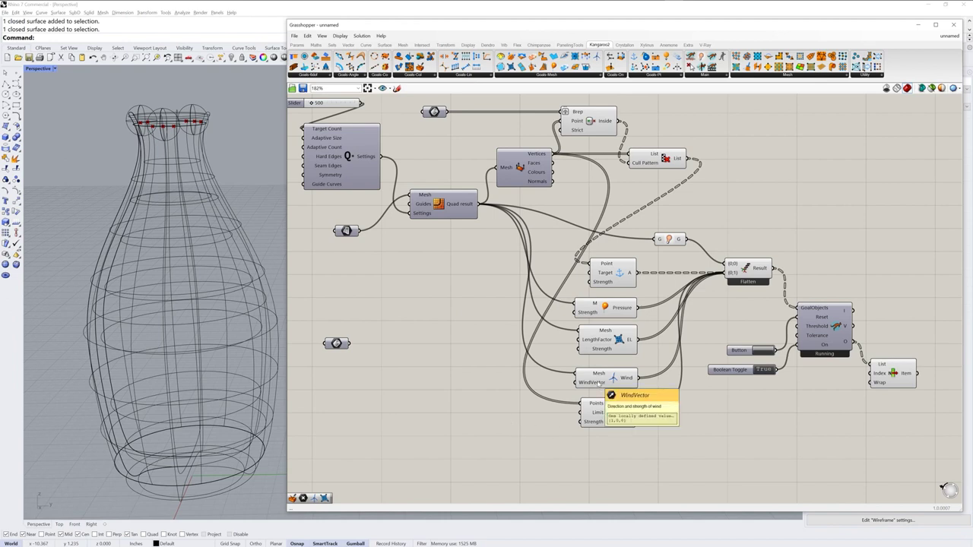
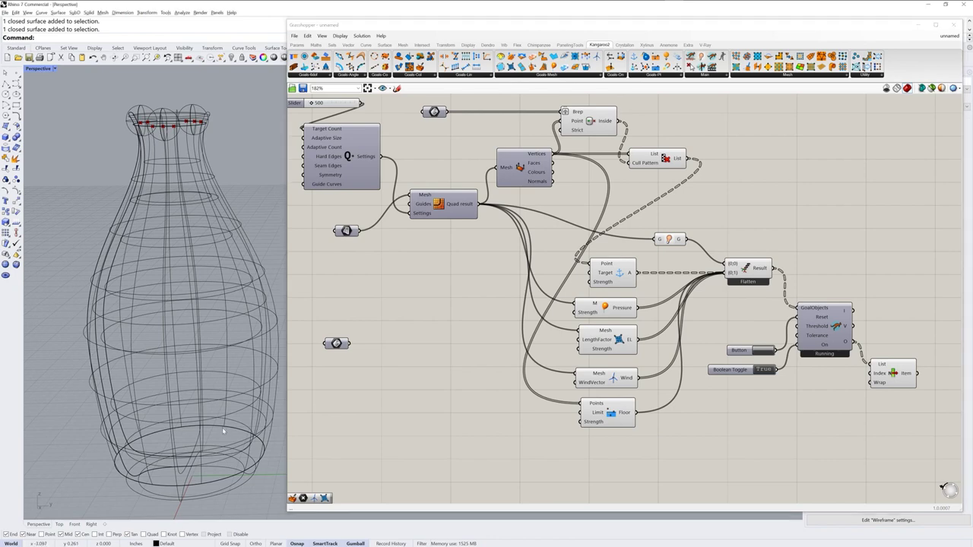
# - Set the Boolean Toggle to False and reset the solver to restore the bottle mesh
pyautogui.scroll(-5, 222, 427)
pyautogui.keyDown('shift'); pyautogui.moveTo(221, 427); pyautogui.dragTo(217, 318, button='right'); pyautogui.keyUp('shift')
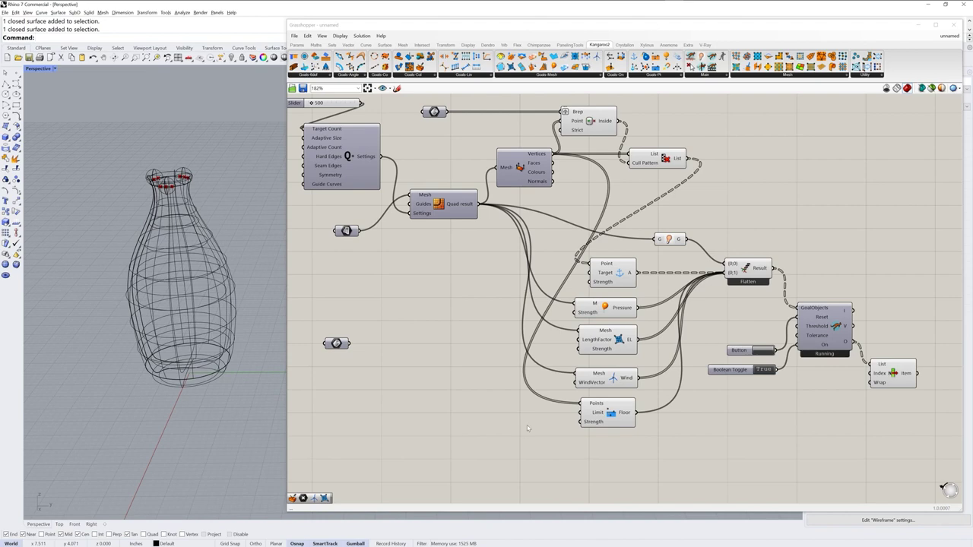
pyautogui.doubleClick(763, 371)
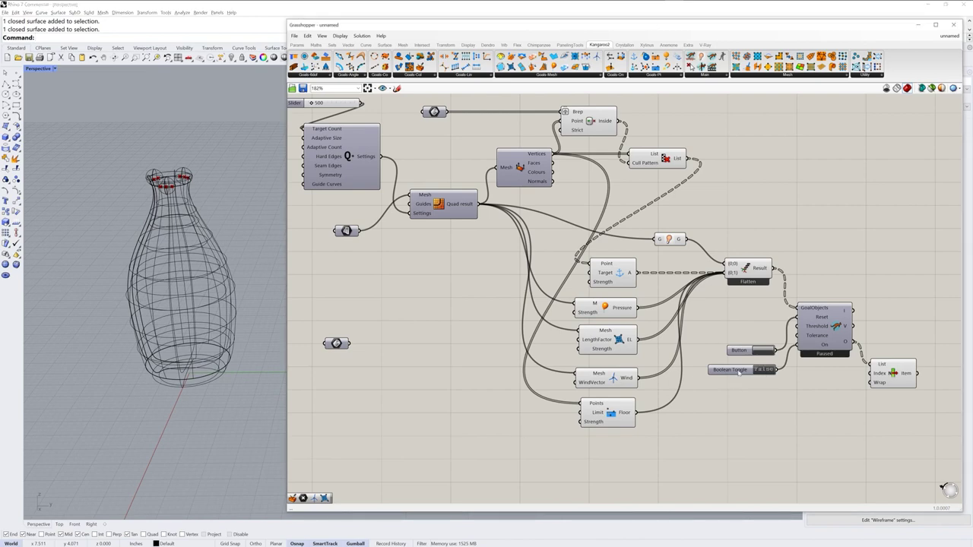
pyautogui.click(766, 351)
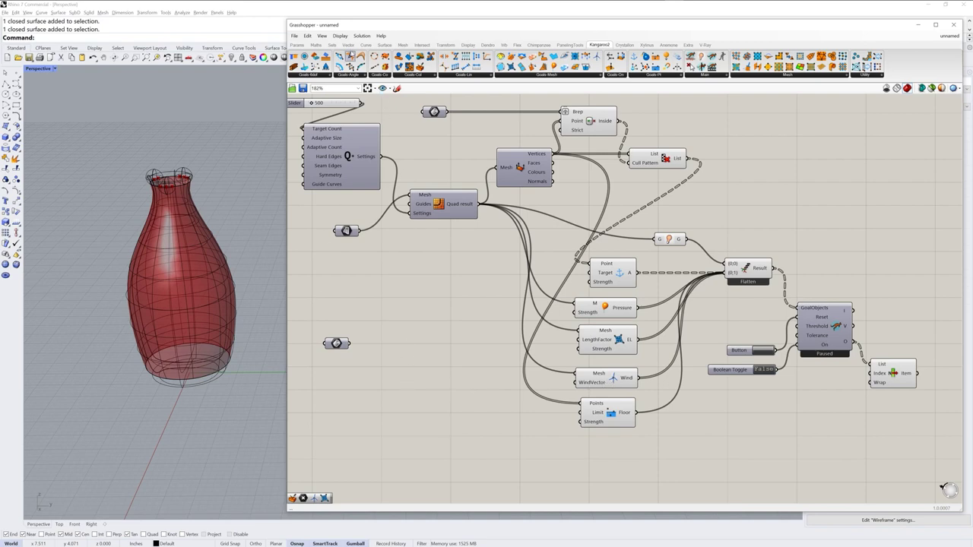
# - Add a Unit Z vector component and place it beside the Floor goal, on the input side
pyautogui.click(348, 45)
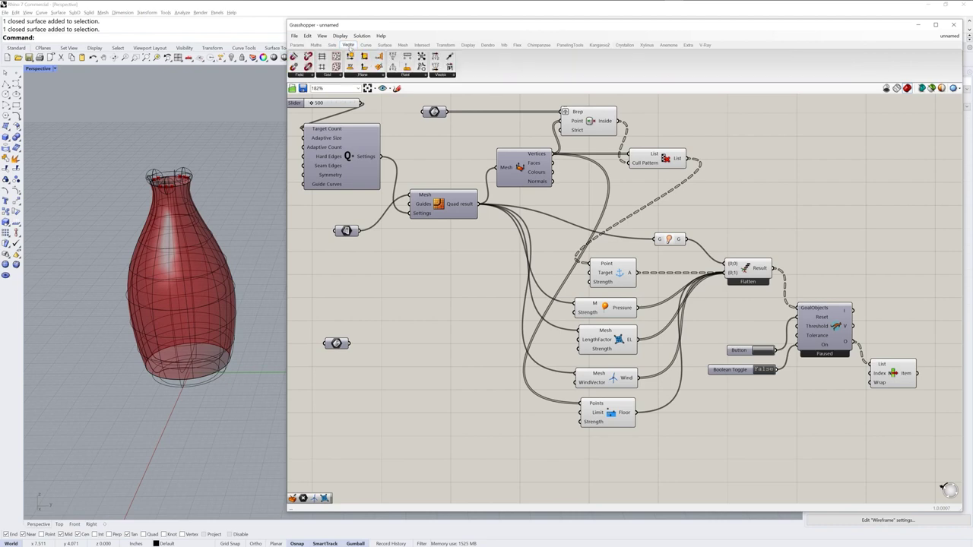
pyautogui.click(448, 75)
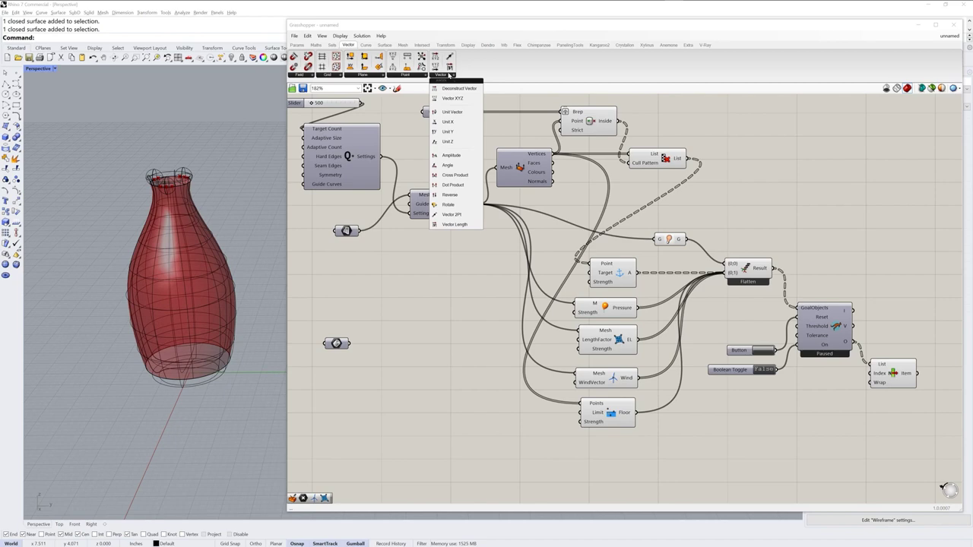
pyautogui.click(454, 142)
pyautogui.click(446, 396)
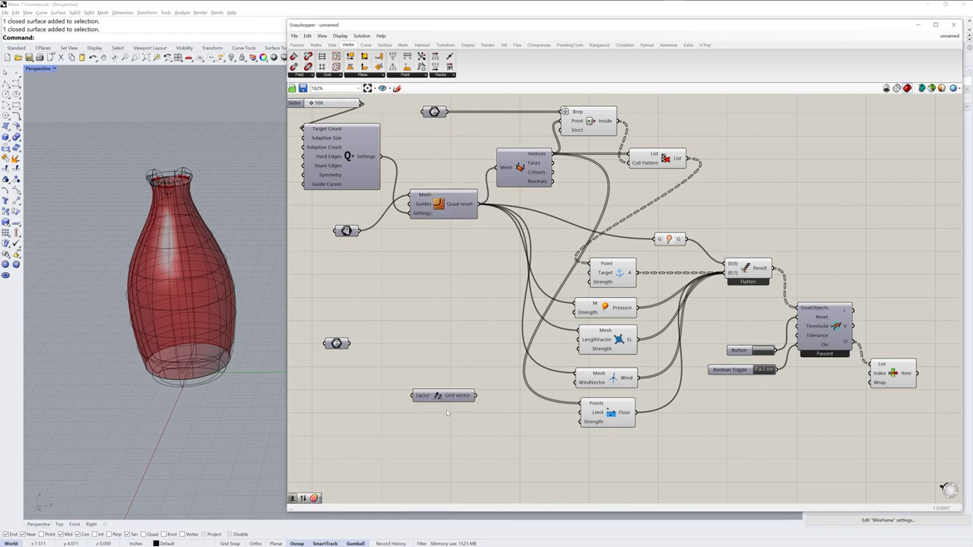
pyautogui.moveTo(449, 396); pyautogui.dragTo(424, 411)
# - Add a Reverse vector component, wire Unit Z through it into the Wind goal's WindVector, and align both components in a row
pyautogui.click(450, 75)
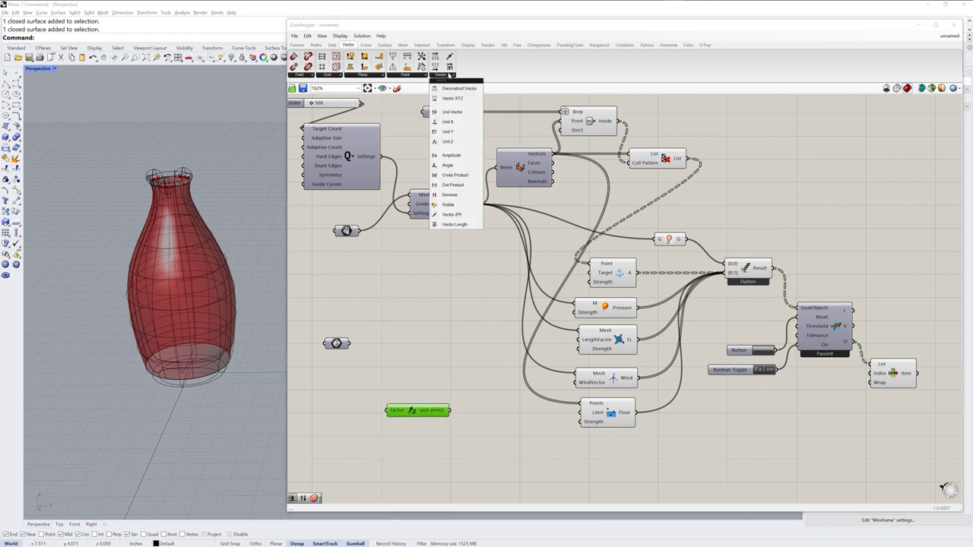
pyautogui.click(465, 195)
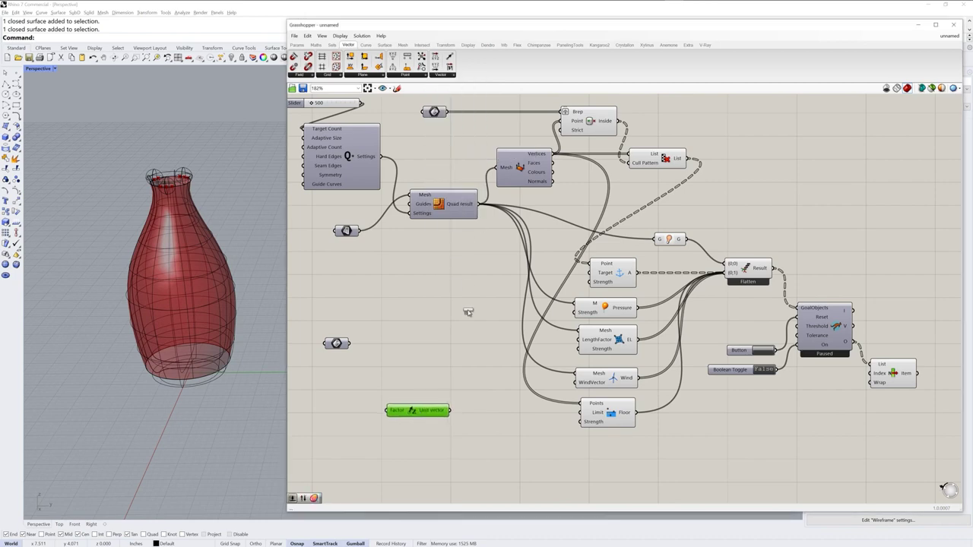
pyautogui.click(498, 416)
pyautogui.moveTo(418, 410)
pyautogui.mouseDown()
pyautogui.moveTo(474, 415)
pyautogui.moveTo(433, 408)
pyautogui.mouseUp()
pyautogui.moveTo(498, 416); pyautogui.dragTo(576, 383)
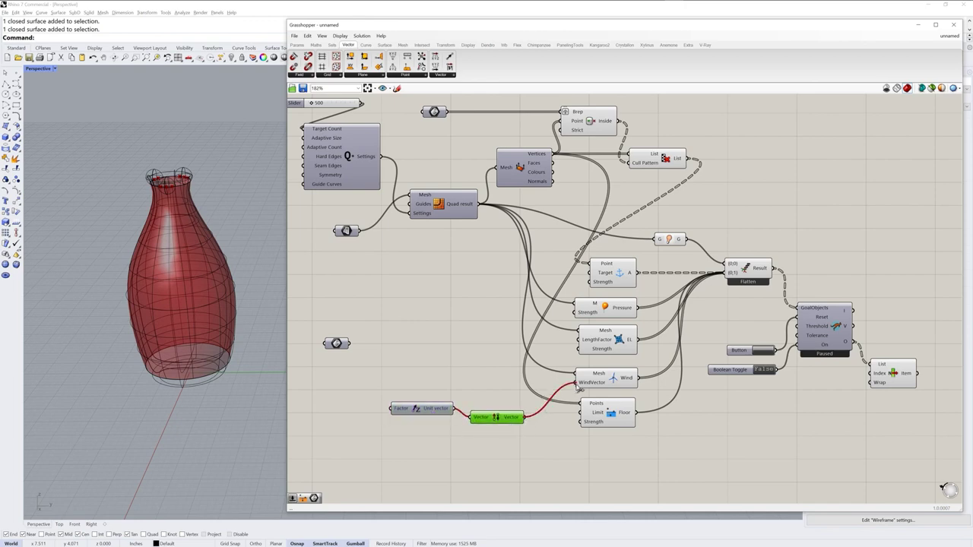
pyautogui.moveTo(511, 417); pyautogui.dragTo(514, 397)
pyautogui.moveTo(424, 409); pyautogui.dragTo(428, 393)
pyautogui.moveTo(505, 402); pyautogui.dragTo(502, 398)
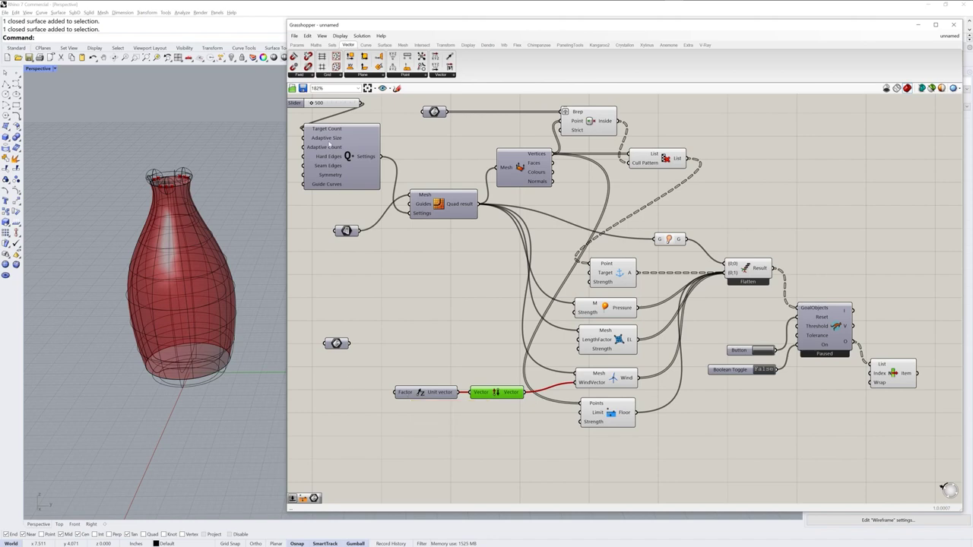
# - Add a number slider of 0.250 and connect it to the Unit Z component's Factor input
pyautogui.click(296, 45)
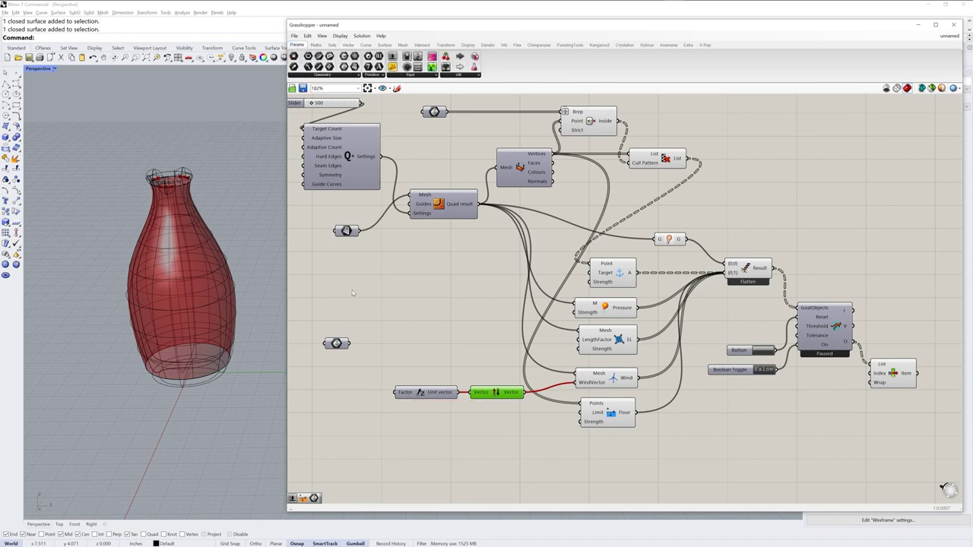
pyautogui.moveTo(370, 122); pyautogui.dragTo(388, 126, button='right')
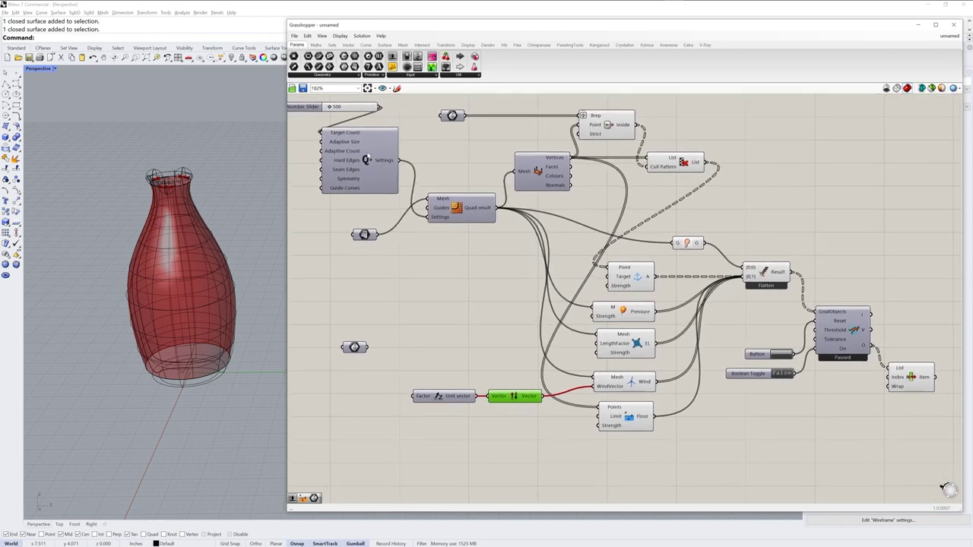
pyautogui.click(406, 77)
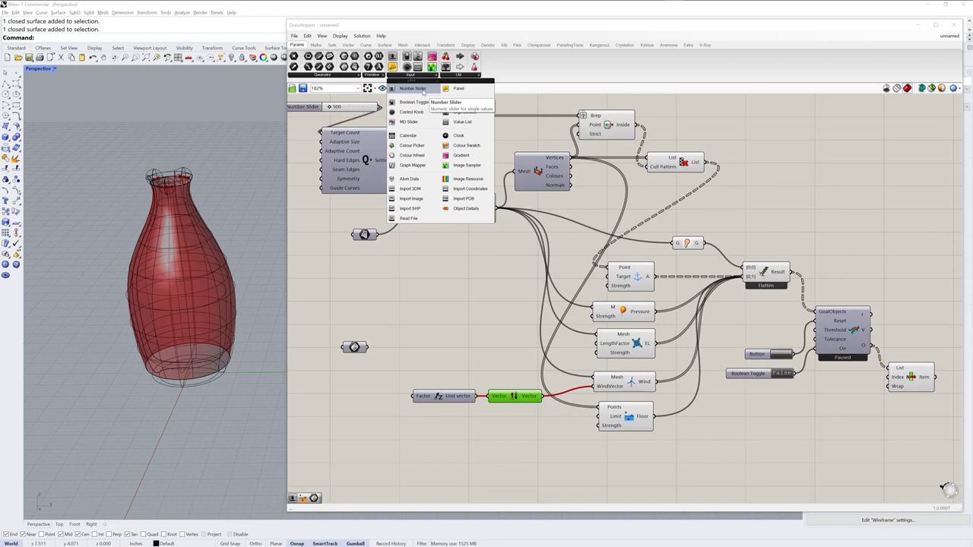
pyautogui.moveTo(414, 89); pyautogui.dragTo(332, 396)
pyautogui.moveTo(395, 398); pyautogui.dragTo(415, 397)
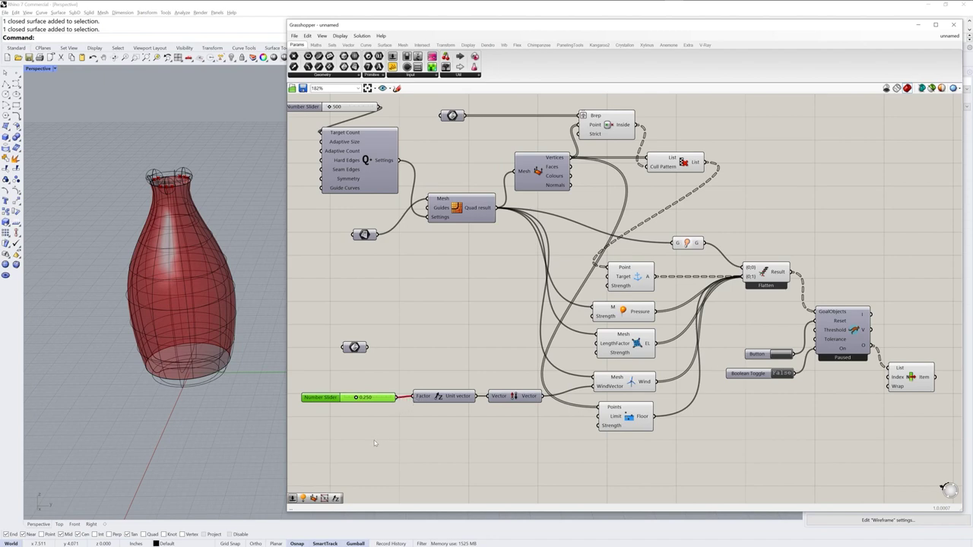
# - Test the reversed wind by setting the Boolean Toggle to True and resetting the solver, and set it back to False with another reset
pyautogui.click(784, 373)
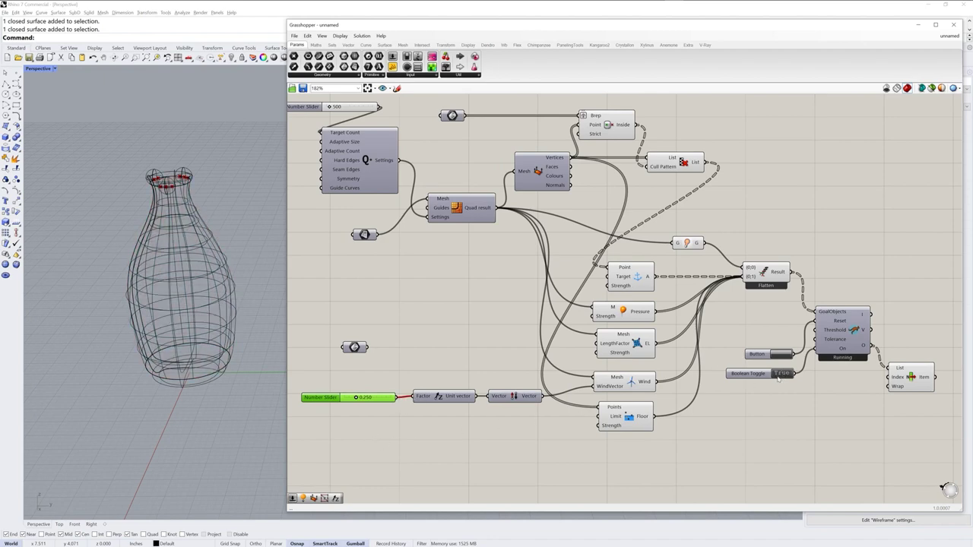
pyautogui.click(783, 354)
pyautogui.click(785, 355)
pyautogui.click(783, 373)
pyautogui.click(778, 357)
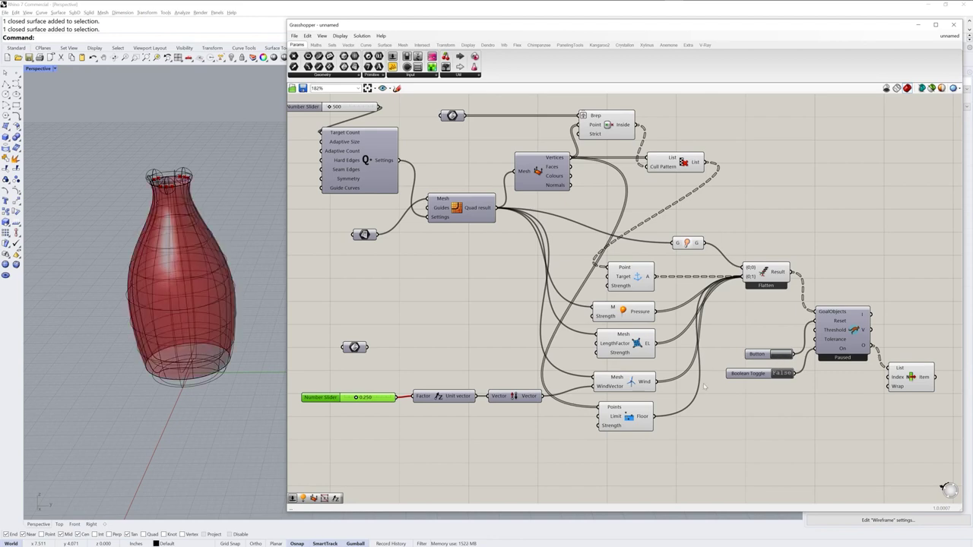
# - Duplicate the number slider, connect the copy to the Pressure goal's Strength input and set it to 0.036
pyautogui.click(421, 435)
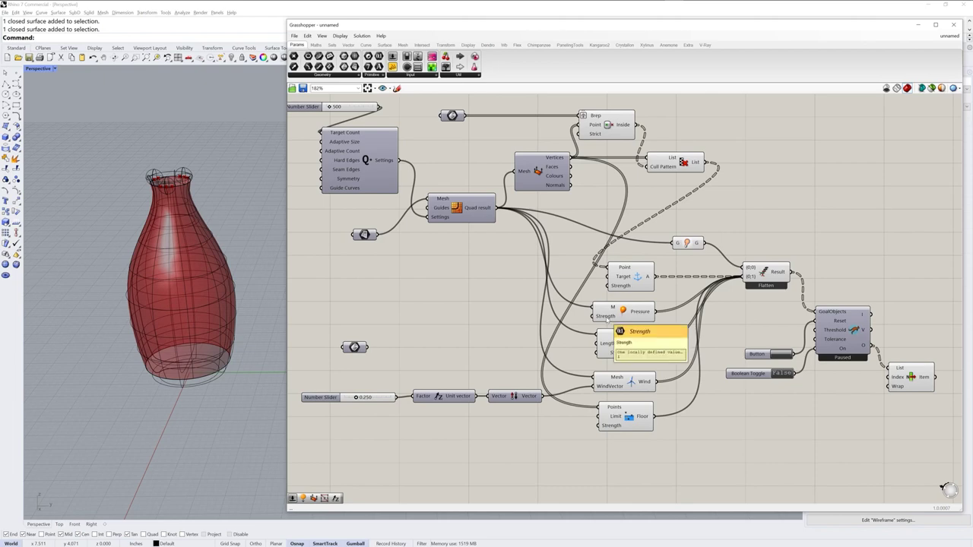
pyautogui.click(324, 398)
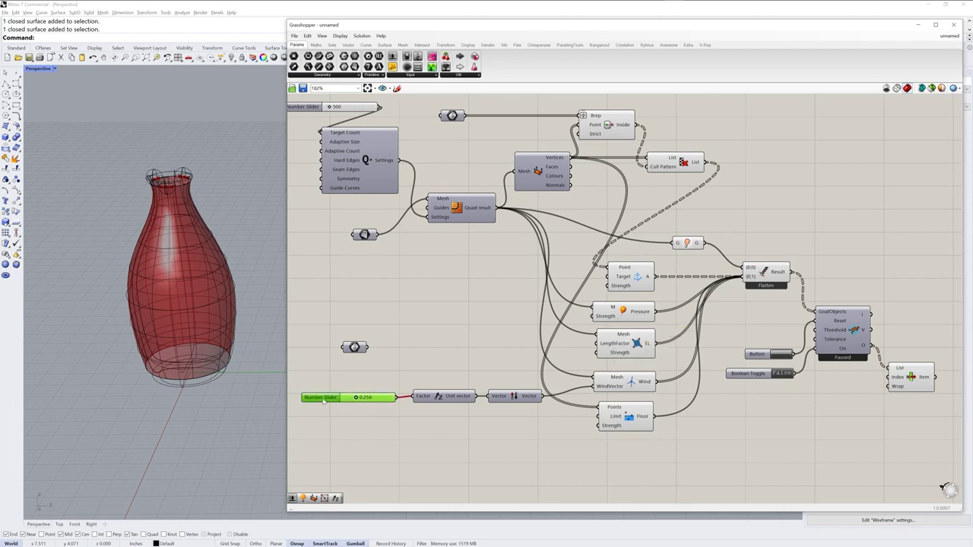
pyautogui.moveTo(325, 399); pyautogui.dragTo(431, 329)
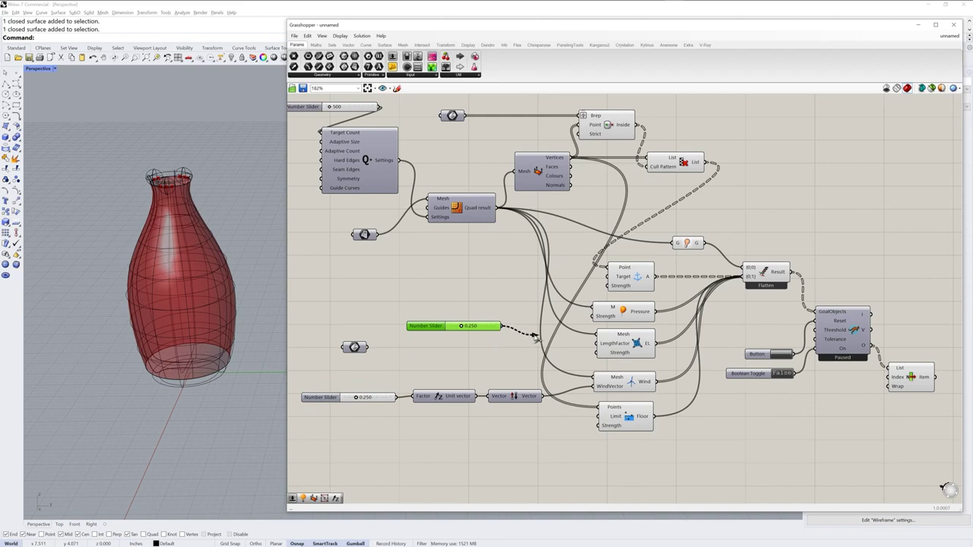
pyautogui.moveTo(502, 326); pyautogui.dragTo(597, 318)
pyautogui.moveTo(432, 326); pyautogui.dragTo(458, 315)
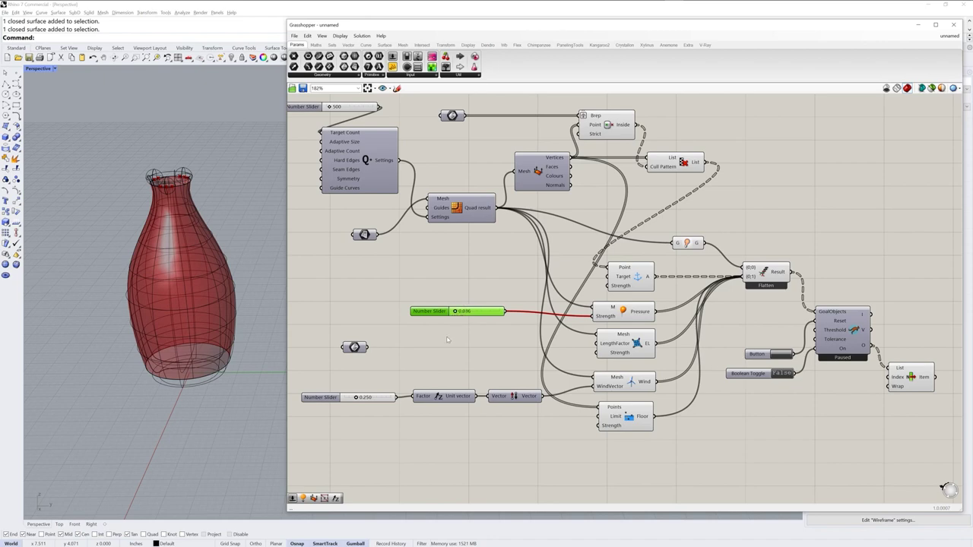
pyautogui.moveTo(433, 315); pyautogui.dragTo(426, 316)
pyautogui.click(448, 329)
# - Set the Unit Z factor slider to 0.080 and run the simulation with the Boolean Toggle set to True
pyautogui.moveTo(357, 399); pyautogui.dragTo(350, 402)
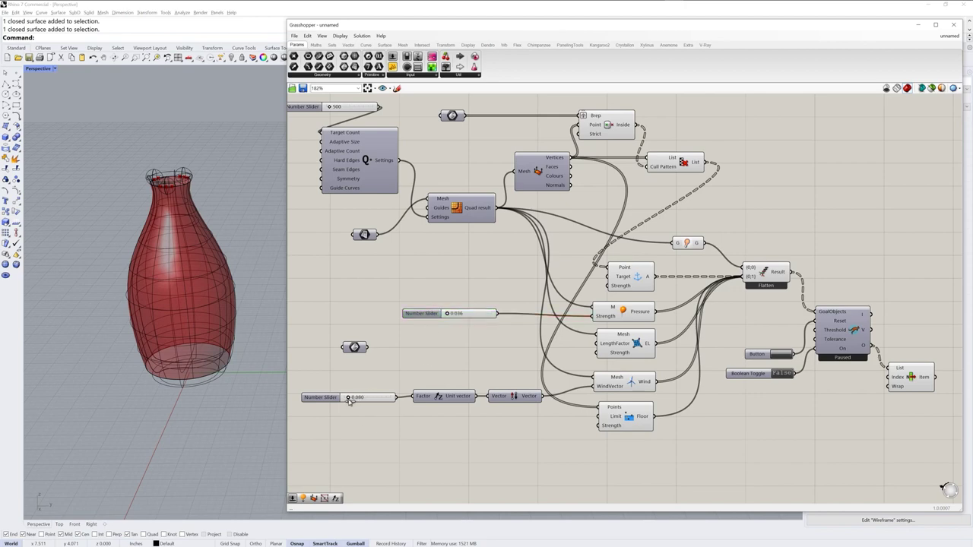
pyautogui.click(441, 396)
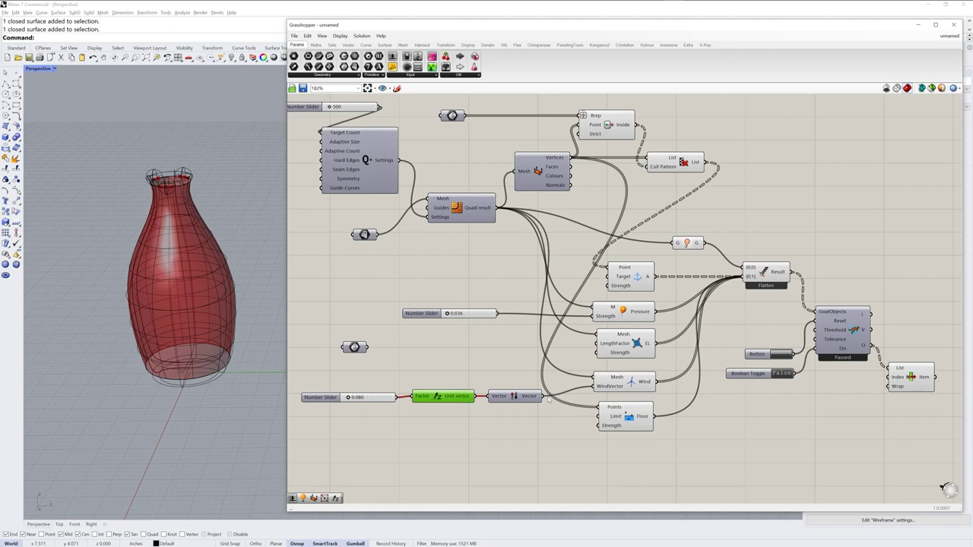
pyautogui.doubleClick(777, 373)
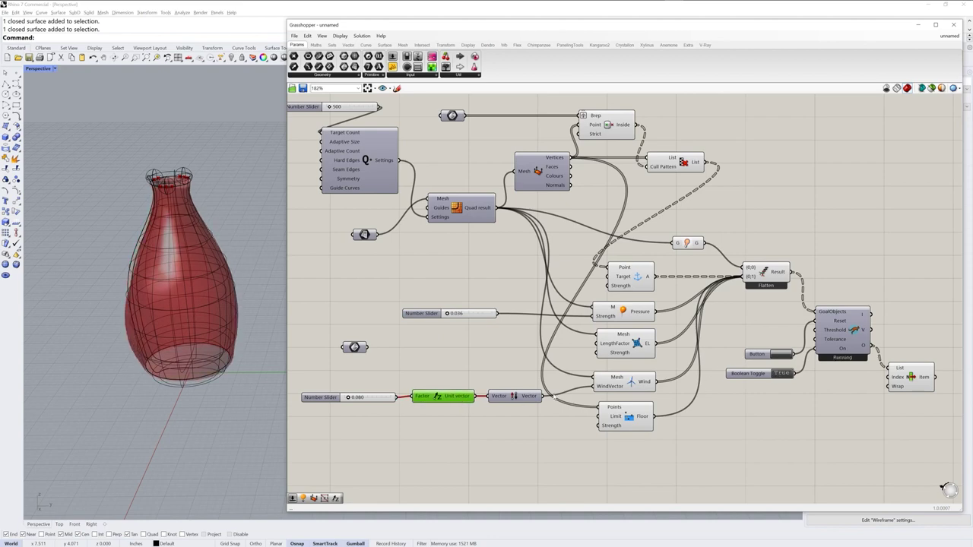
pyautogui.scroll(3, 233, 321)
pyautogui.moveTo(233, 320); pyautogui.dragTo(252, 316, button='right')
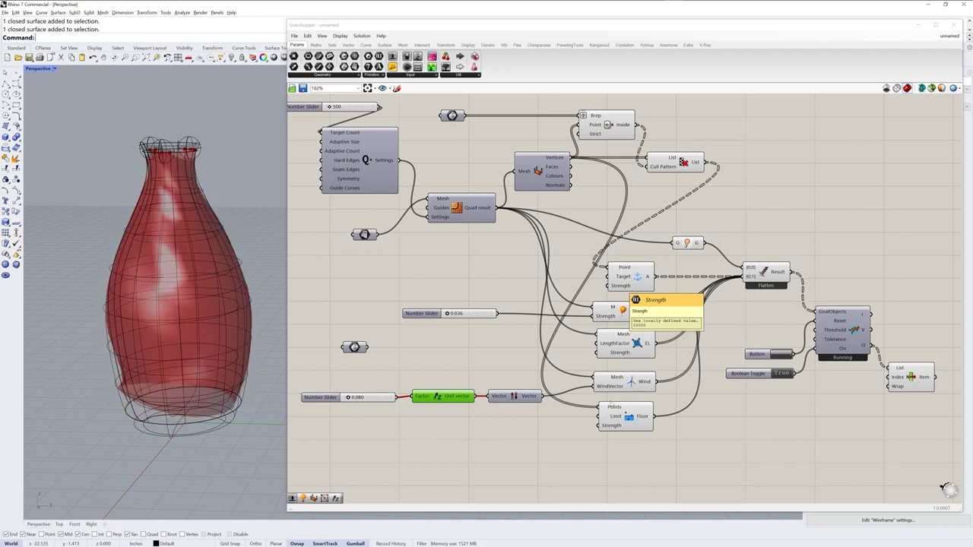
# - With the simulation running, set the Unit Z factor slider to 0.064, and lengthen the Pressure strength slider and set it to 0.016
pyautogui.moveTo(349, 398); pyautogui.dragTo(348, 398)
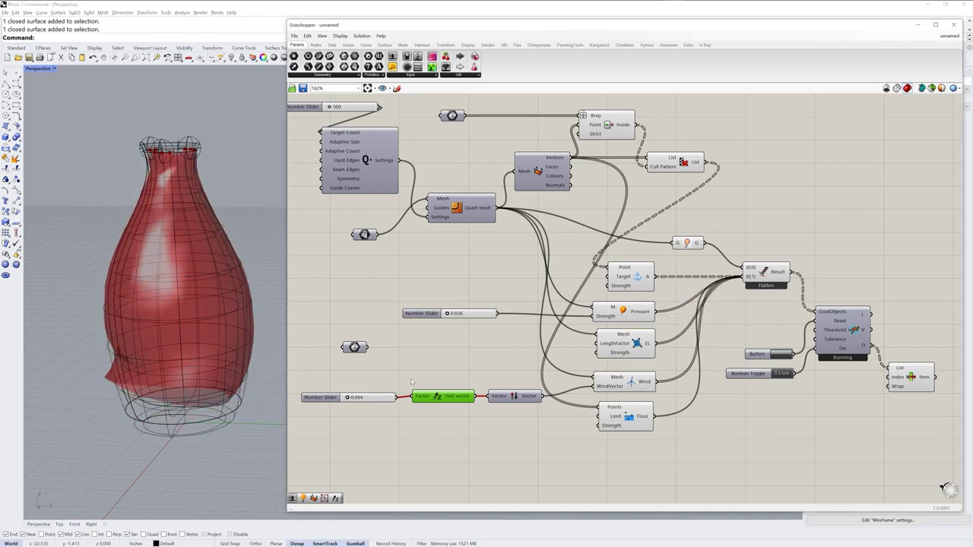
pyautogui.moveTo(407, 316); pyautogui.dragTo(369, 319)
pyautogui.moveTo(460, 316); pyautogui.dragTo(491, 316)
pyautogui.moveTo(412, 317); pyautogui.dragTo(409, 318)
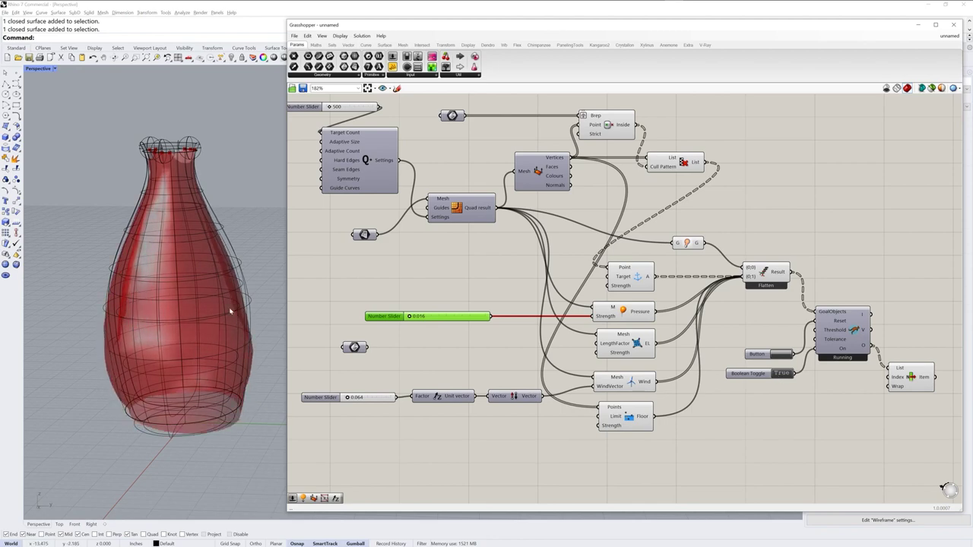
# - Check the bottle's rim, and fine-tune the Pressure strength slider to 0.013 and the Unit Z factor slider to 0.037
pyautogui.moveTo(230, 310); pyautogui.dragTo(235, 320, button='right')
pyautogui.scroll(8, 236, 321)
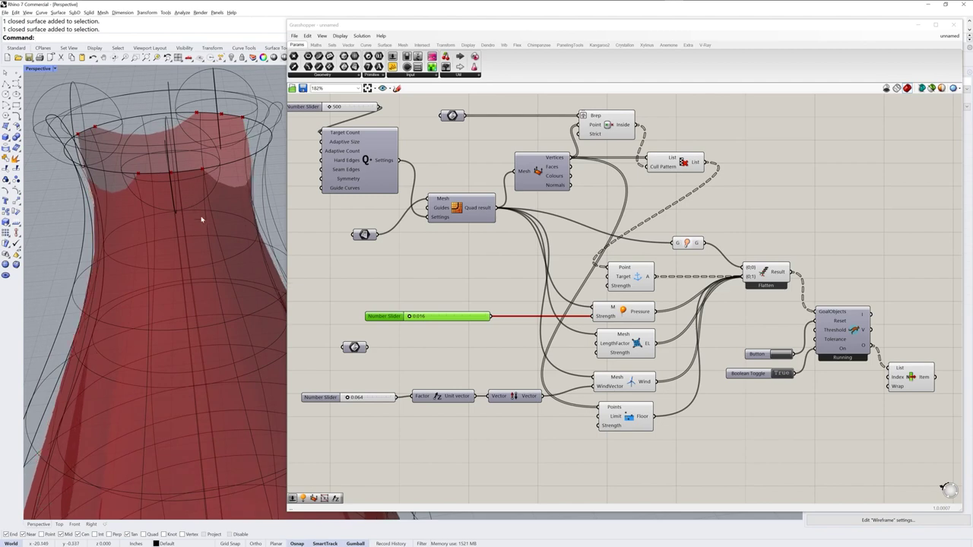
pyautogui.scroll(-8, 202, 228)
pyautogui.moveTo(204, 249); pyautogui.dragTo(209, 360, button='right')
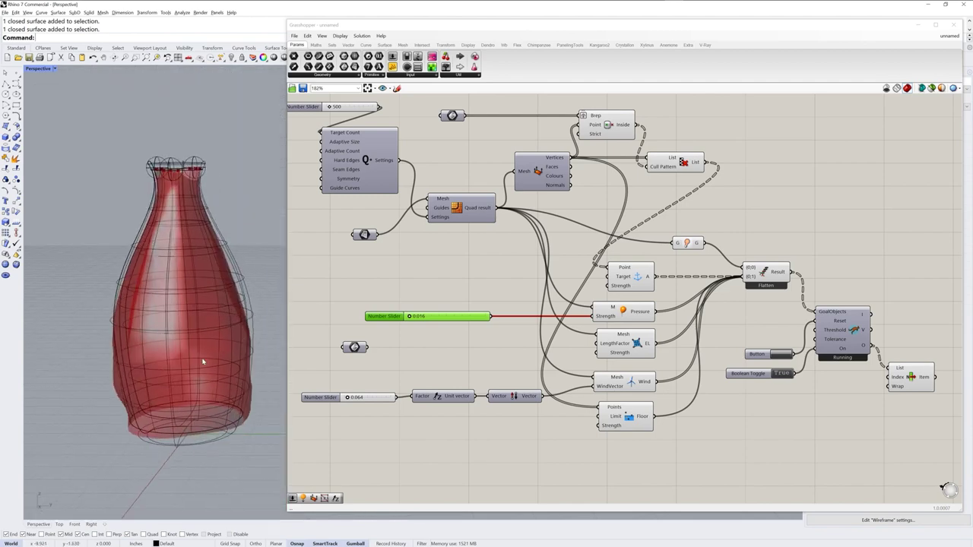
pyautogui.moveTo(347, 396); pyautogui.dragTo(346, 399)
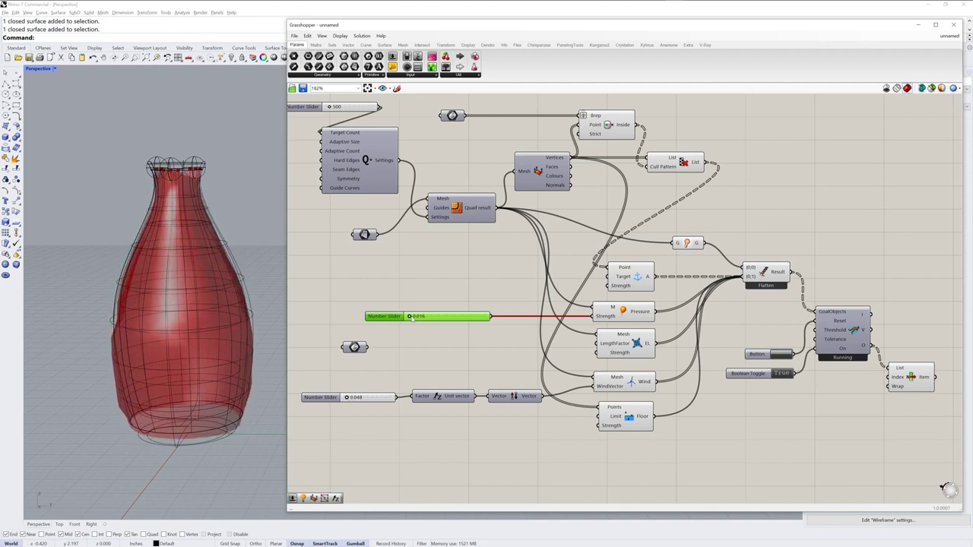
pyautogui.moveTo(410, 317); pyautogui.dragTo(410, 318)
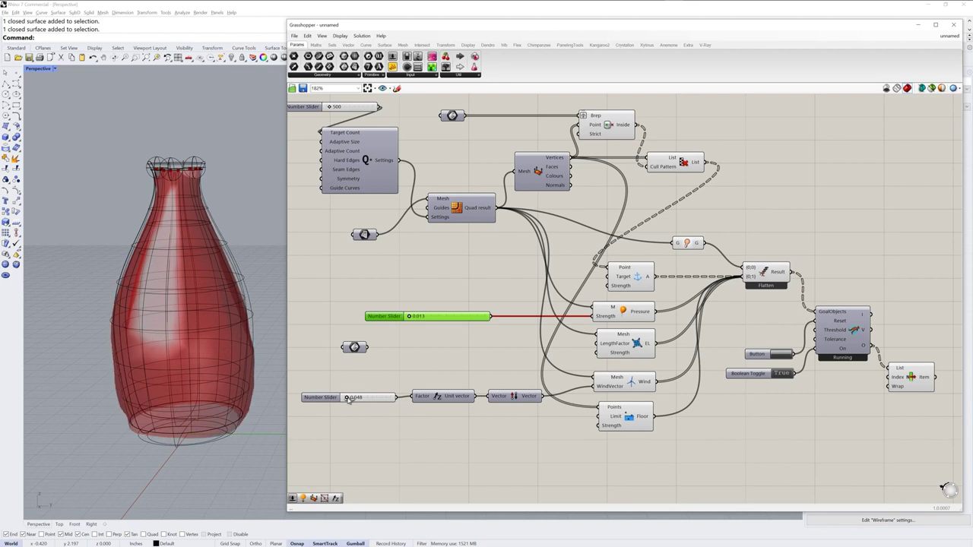
pyautogui.moveTo(348, 398); pyautogui.dragTo(347, 398)
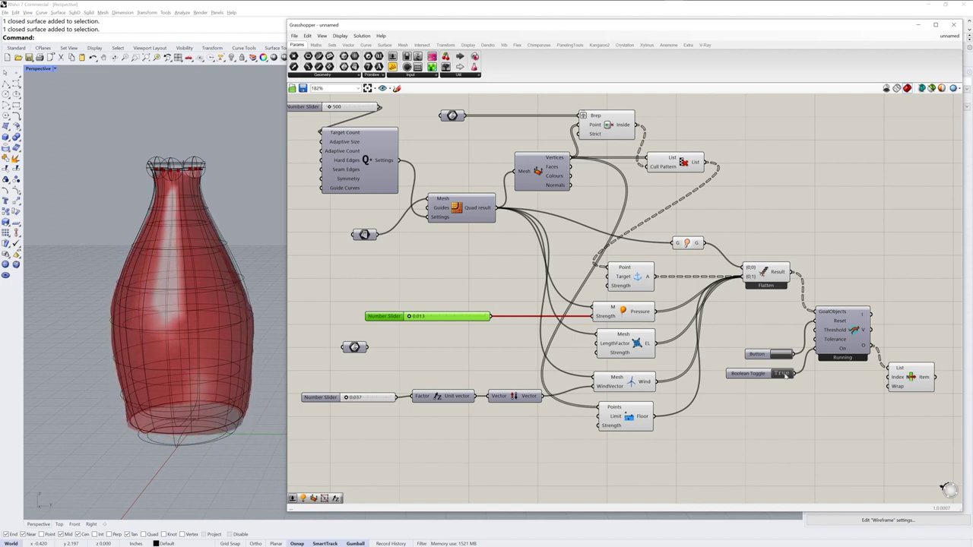
# - Bake the simulated bottle mesh from the List Item component onto the Default layer
pyautogui.moveTo(235, 349); pyautogui.dragTo(274, 363, button='right')
pyautogui.click(910, 377)
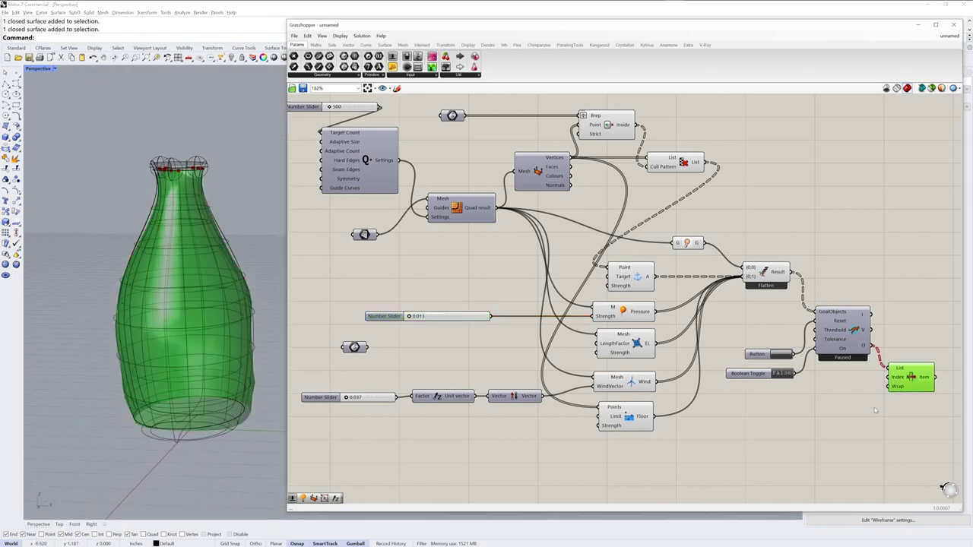
pyautogui.rightClick(912, 378)
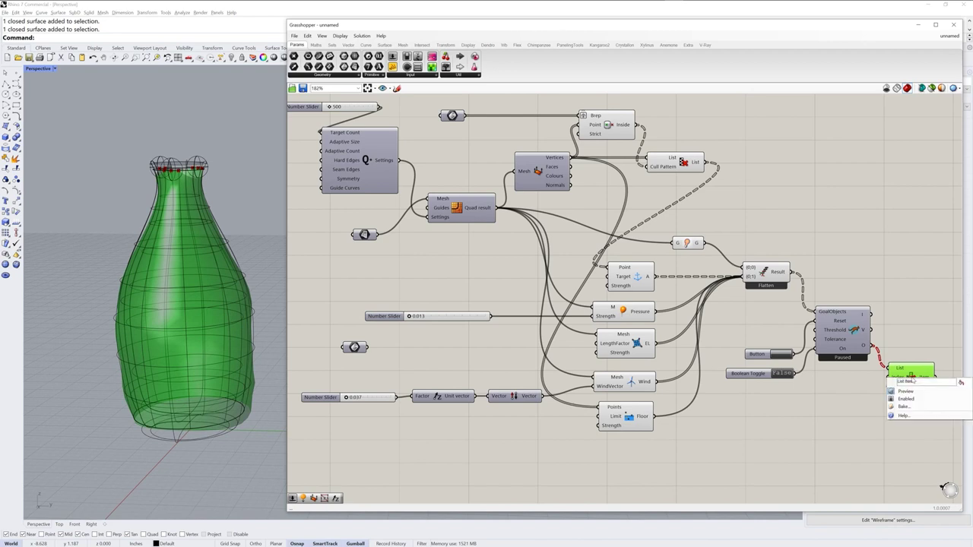
pyautogui.click(913, 414)
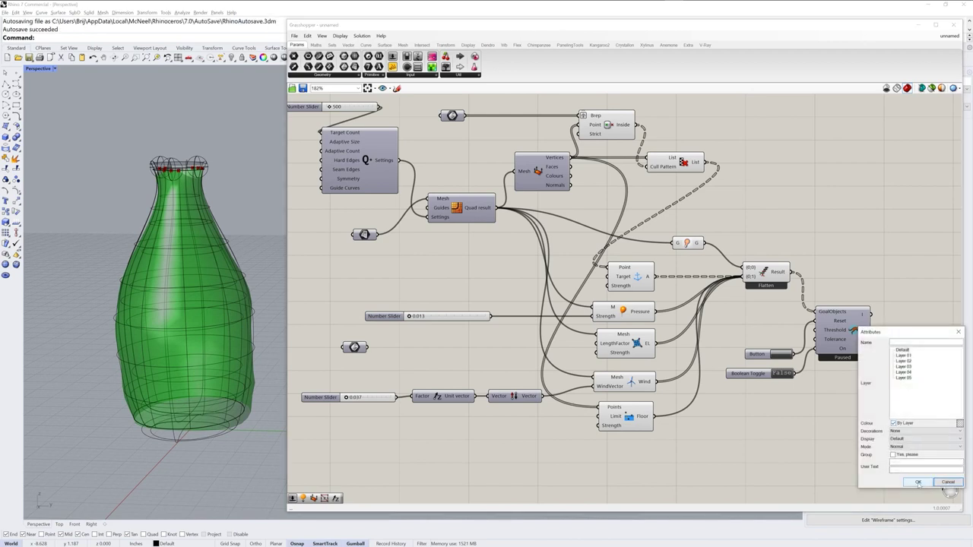
pyautogui.click(917, 482)
# - Move the baked mesh aside from the original bottle and inspect it in Shaded display mode
pyautogui.click(234, 369)
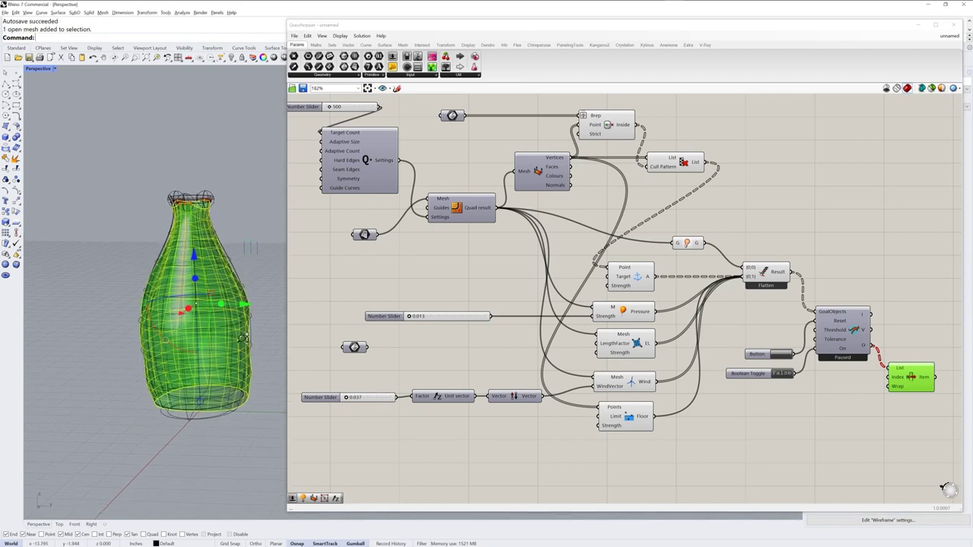
pyautogui.moveTo(250, 306); pyautogui.dragTo(116, 318)
pyautogui.click(142, 401)
pyautogui.moveTo(141, 401)
pyautogui.mouseDown(button='right')
pyautogui.moveTo(237, 353)
pyautogui.moveTo(250, 357)
pyautogui.mouseUp(button='right')
pyautogui.click(56, 69)
pyautogui.click(60, 102)
pyautogui.scroll(2, 167, 342)
pyautogui.click(176, 315)
pyautogui.moveTo(176, 315)
pyautogui.mouseDown(button='right')
pyautogui.moveTo(197, 357)
pyautogui.moveTo(200, 398)
pyautogui.moveTo(193, 289)
pyautogui.moveTo(205, 229)
pyautogui.moveTo(218, 314)
pyautogui.moveTo(194, 452)
pyautogui.moveTo(205, 381)
pyautogui.moveTo(239, 304)
pyautogui.moveTo(180, 394)
pyautogui.mouseUp(button='right')
pyautogui.click(205, 229)
pyautogui.click(218, 314)
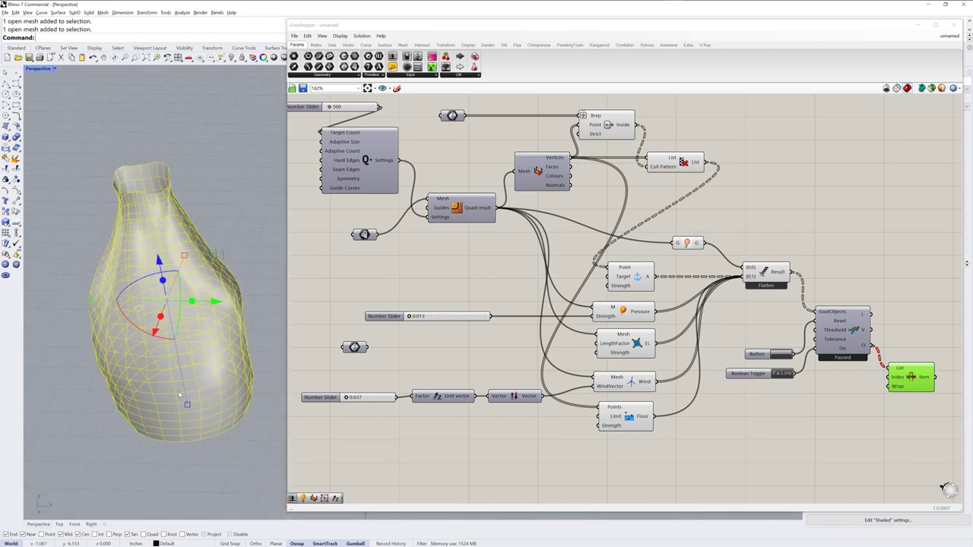
# - Delete the baked mesh and switch the Perspective viewport to Wireframe display
pyautogui.press('Delete')
pyautogui.moveTo(180, 394); pyautogui.dragTo(169, 308, button='right')
pyautogui.keyDown('ctrl'); pyautogui.moveTo(171, 308); pyautogui.dragTo(171, 292, button='right'); pyautogui.keyUp('ctrl')
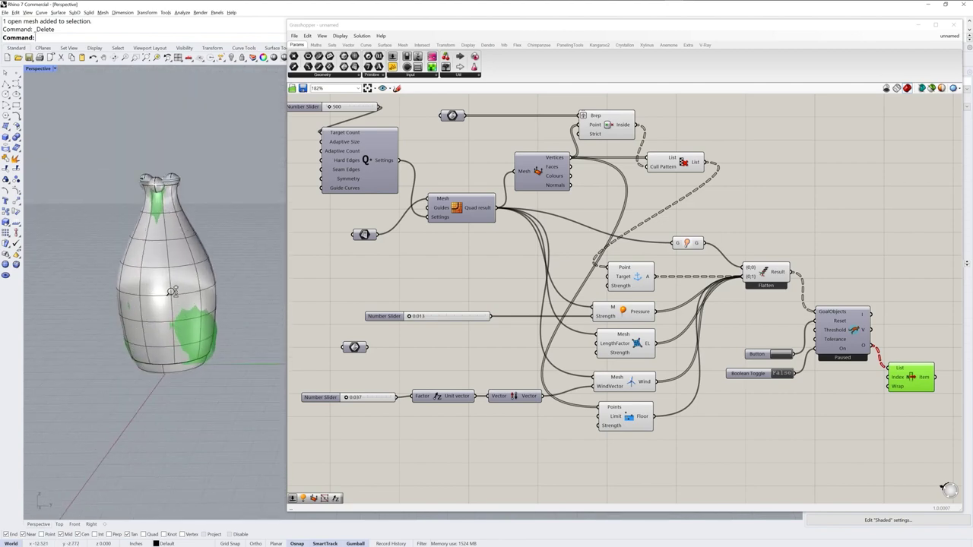
pyautogui.scroll(4, 173, 291)
pyautogui.click(40, 69)
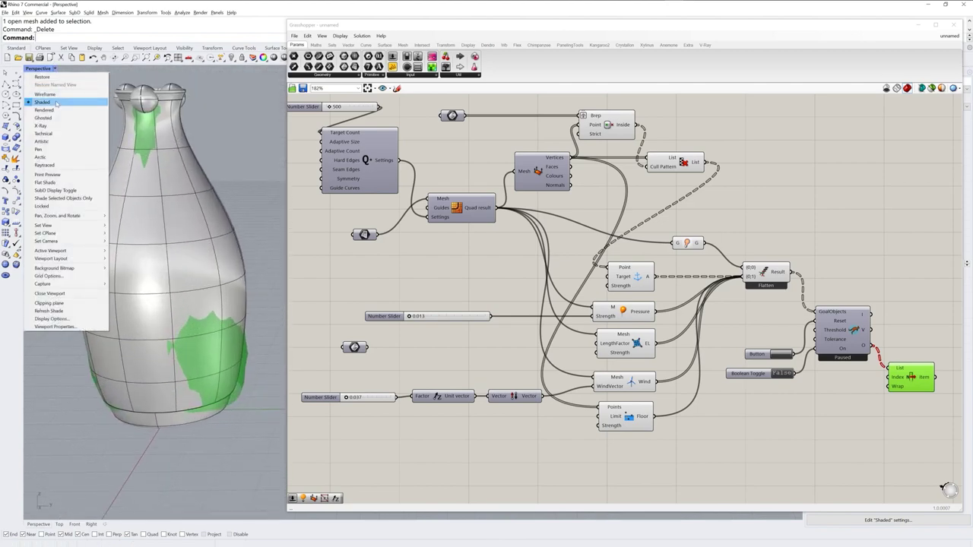
pyautogui.click(45, 93)
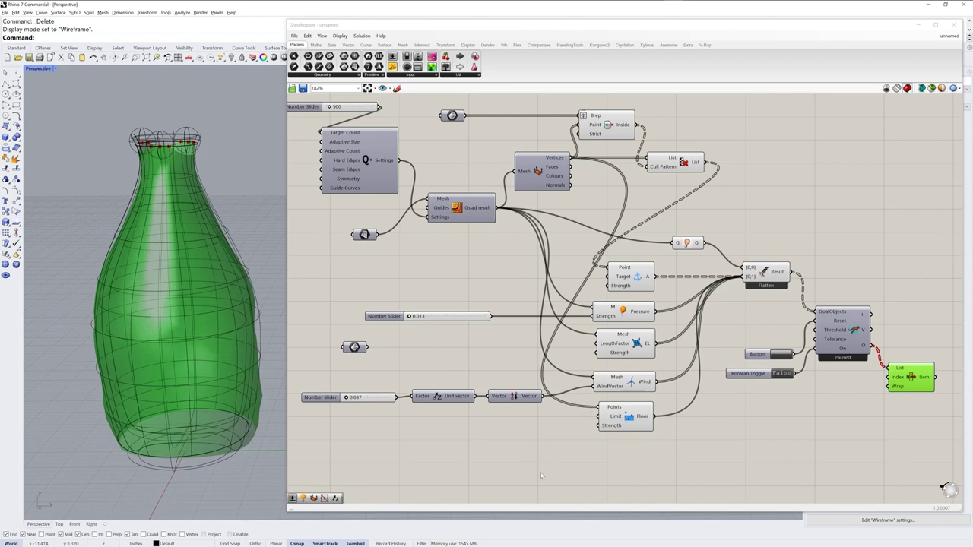
# - Move the unconnected geometry parameter to the free canvas area below the Unit Z component
pyautogui.moveTo(257, 424); pyautogui.dragTo(244, 403, button='right')
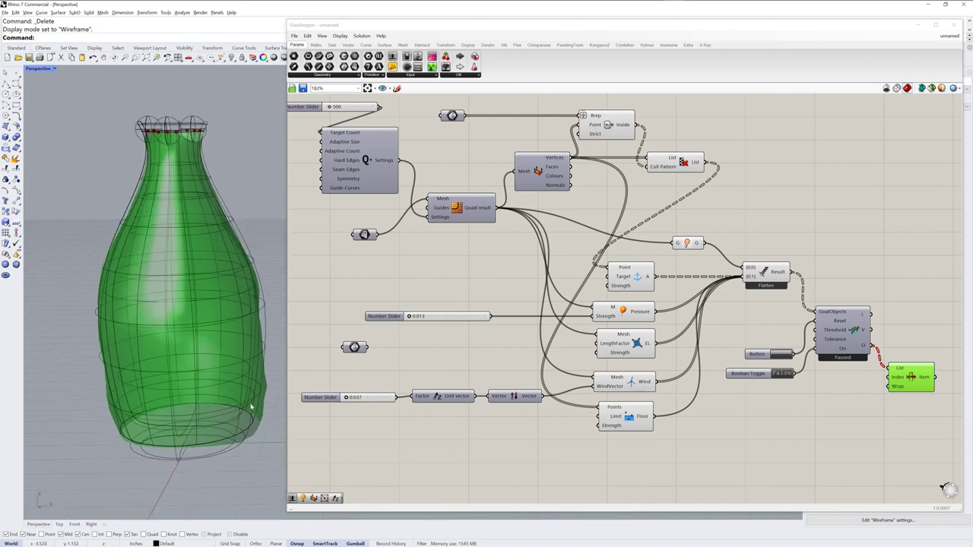
pyautogui.moveTo(354, 347); pyautogui.dragTo(375, 446)
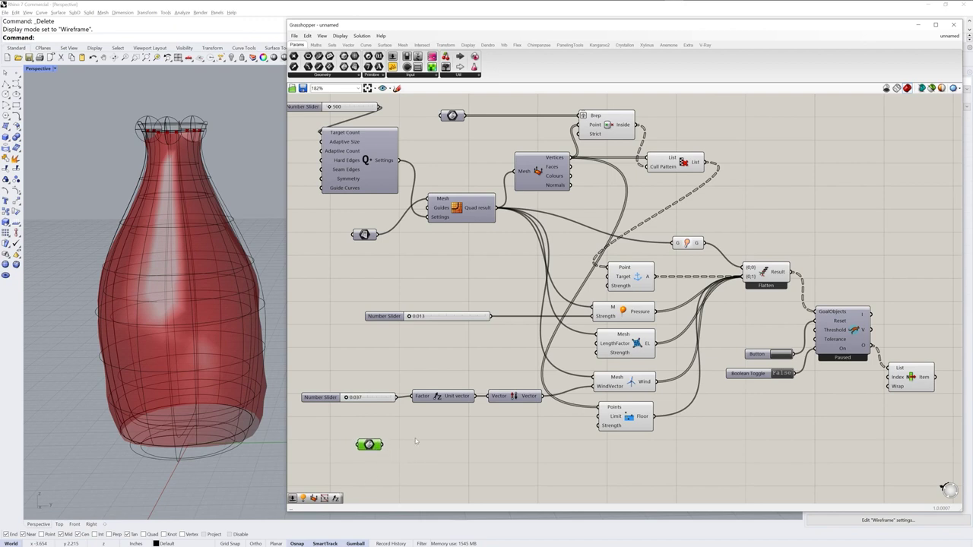
# - Preview the geometry held by the unconnected Brep parameter, and switch its preview off again
pyautogui.click(265, 166)
pyautogui.click(369, 445)
pyautogui.rightClick(370, 445)
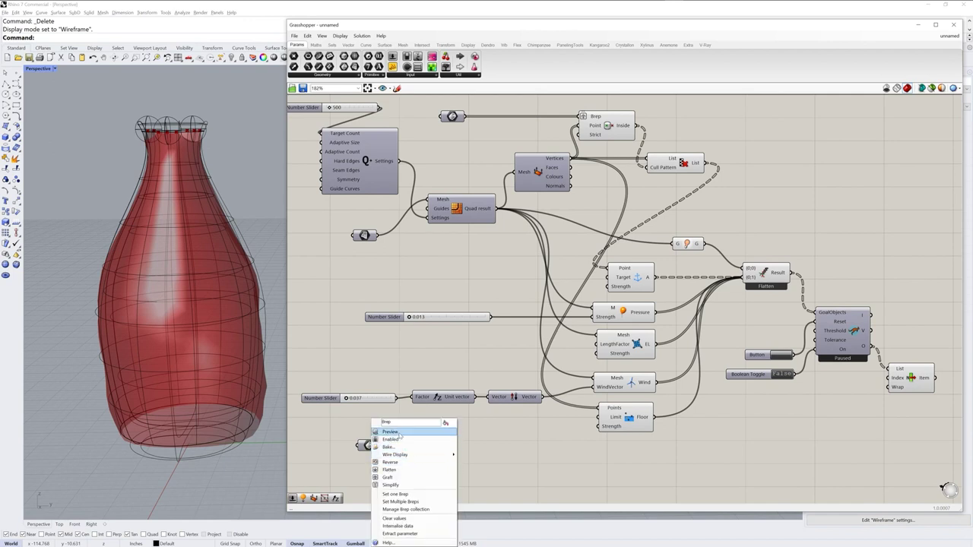
pyautogui.click(410, 436)
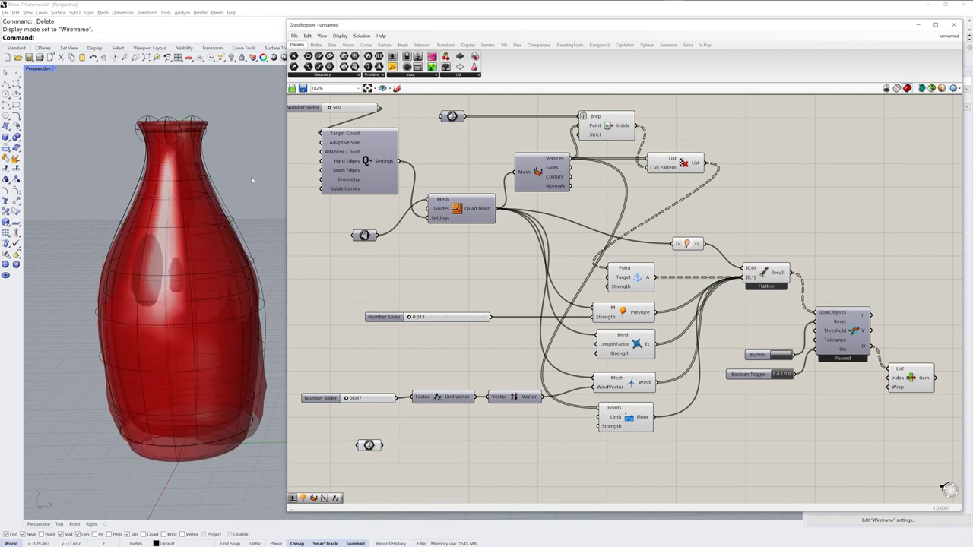
pyautogui.rightClick(368, 445)
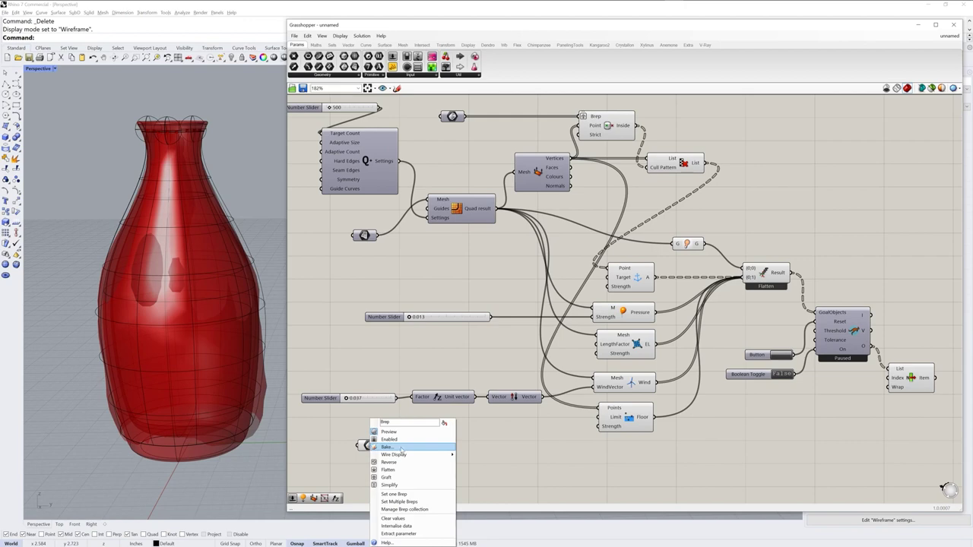
pyautogui.click(410, 434)
pyautogui.keyDown('shift'); pyautogui.moveTo(255, 456); pyautogui.dragTo(228, 446, button='right'); pyautogui.keyUp('shift')
# - Add Kangaroo's SolidPointCollide goal to the canvas below the Floor component
pyautogui.click(599, 45)
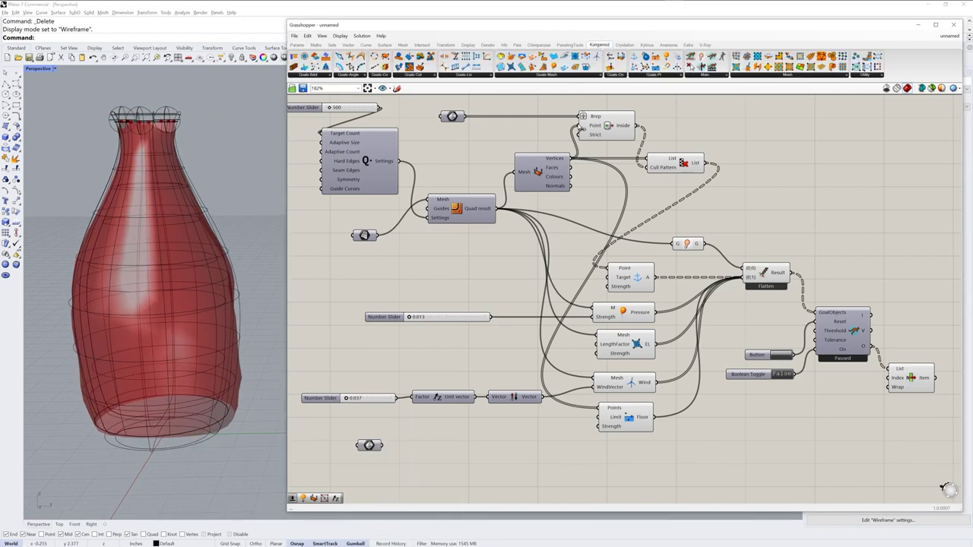
pyautogui.click(423, 76)
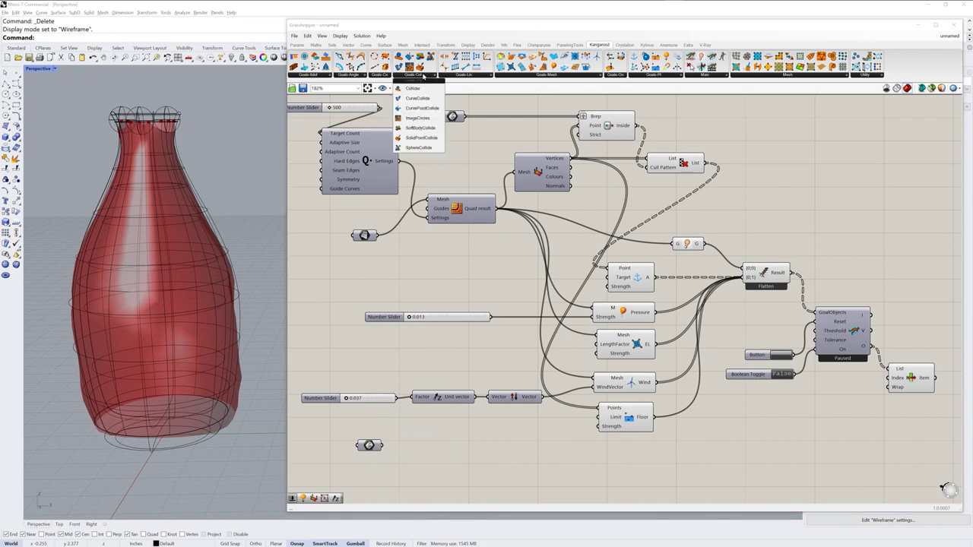
pyautogui.click(422, 137)
pyautogui.moveTo(439, 158); pyautogui.dragTo(621, 469)
pyautogui.moveTo(507, 459); pyautogui.dragTo(519, 434, button='right')
pyautogui.moveTo(504, 366); pyautogui.dragTo(497, 379, button='right')
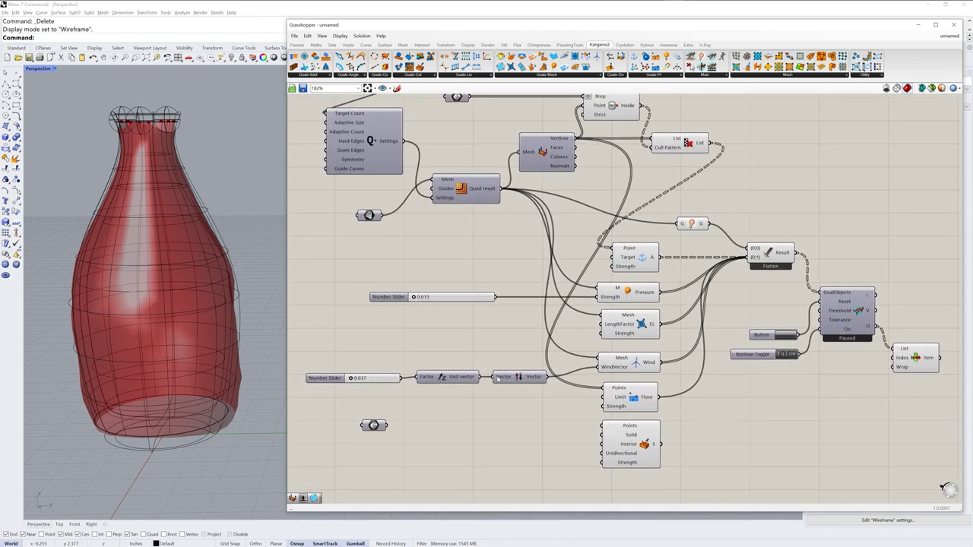
# - Connect the mesh vertices to SolidPointCollide's Points, the free Brep parameter to Solid, and its output to the flattened goal merge
pyautogui.moveTo(575, 139); pyautogui.dragTo(602, 427)
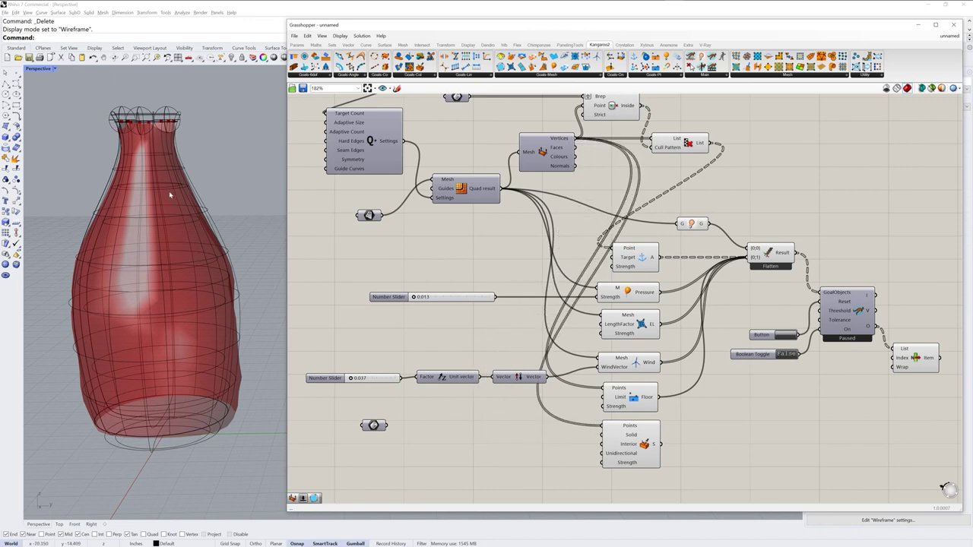
pyautogui.moveTo(377, 429); pyautogui.dragTo(606, 440)
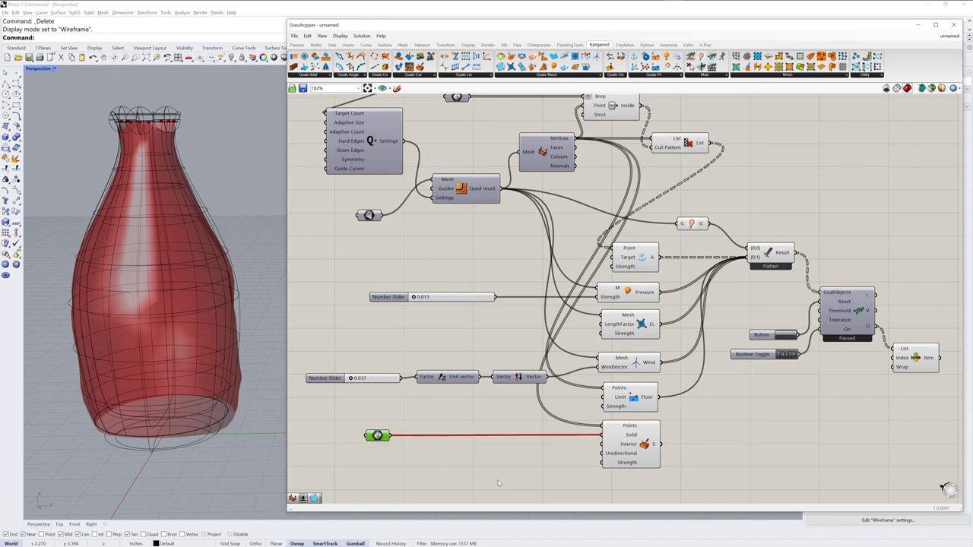
pyautogui.moveTo(683, 443); pyautogui.dragTo(745, 259)
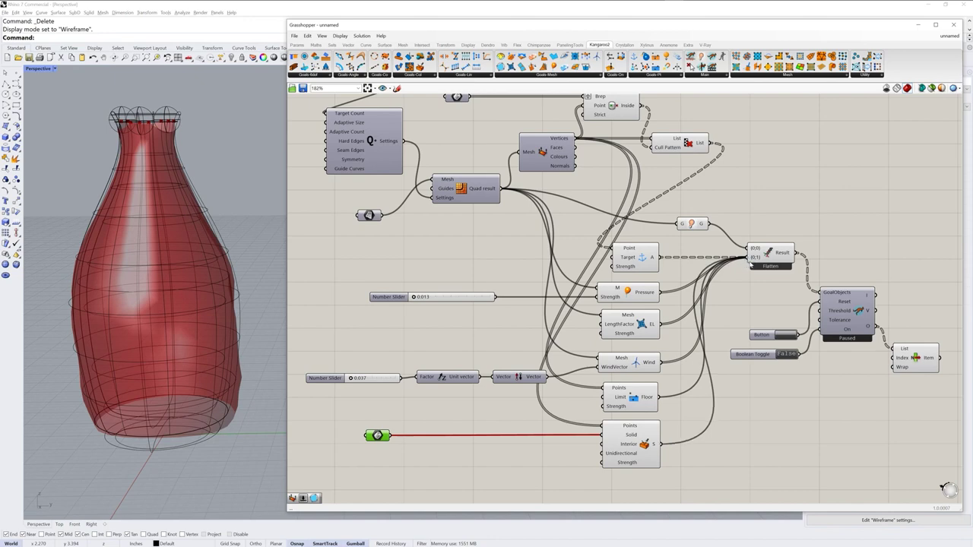
# - Run the simulation and set the wind slider to 0.086 and the pressure slider to 0.026
pyautogui.doubleClick(787, 355)
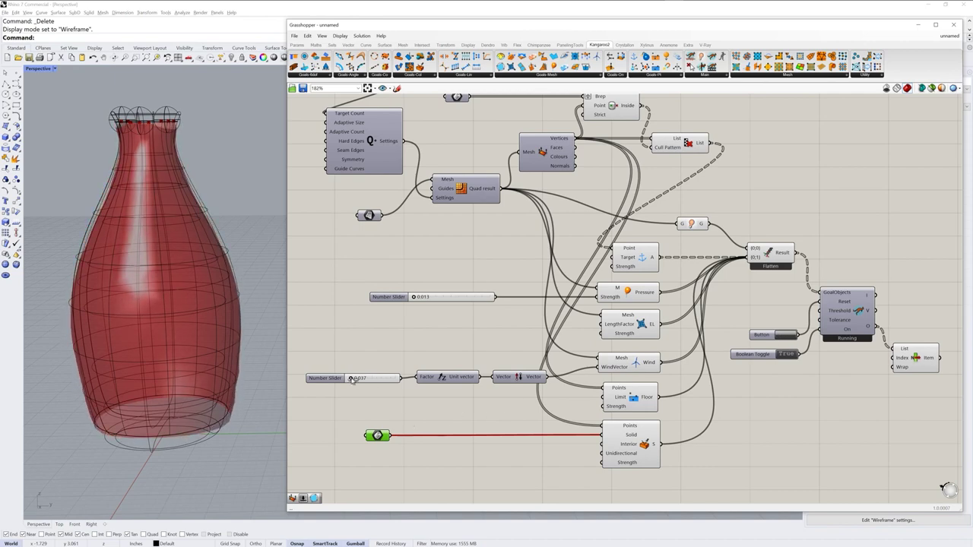
pyautogui.moveTo(350, 378); pyautogui.dragTo(354, 380)
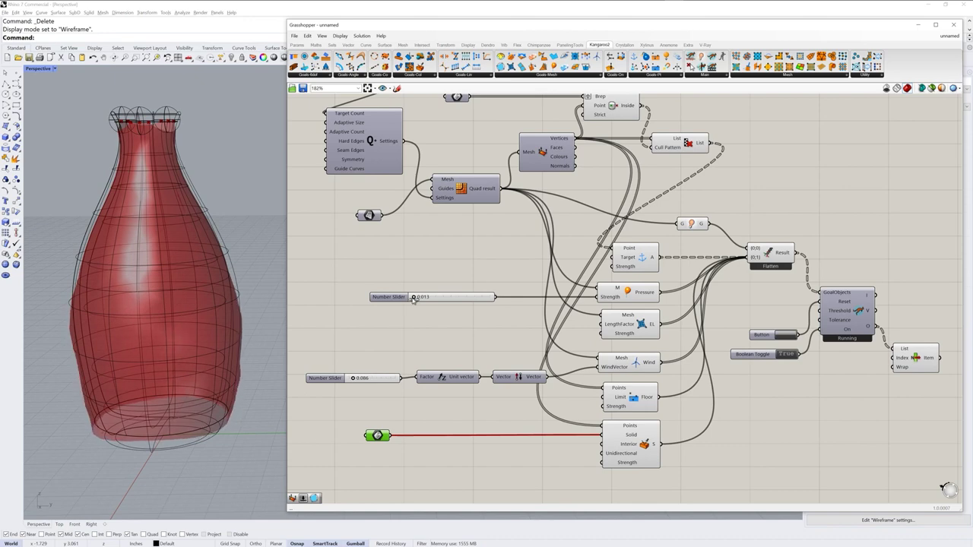
pyautogui.moveTo(414, 298); pyautogui.dragTo(415, 297)
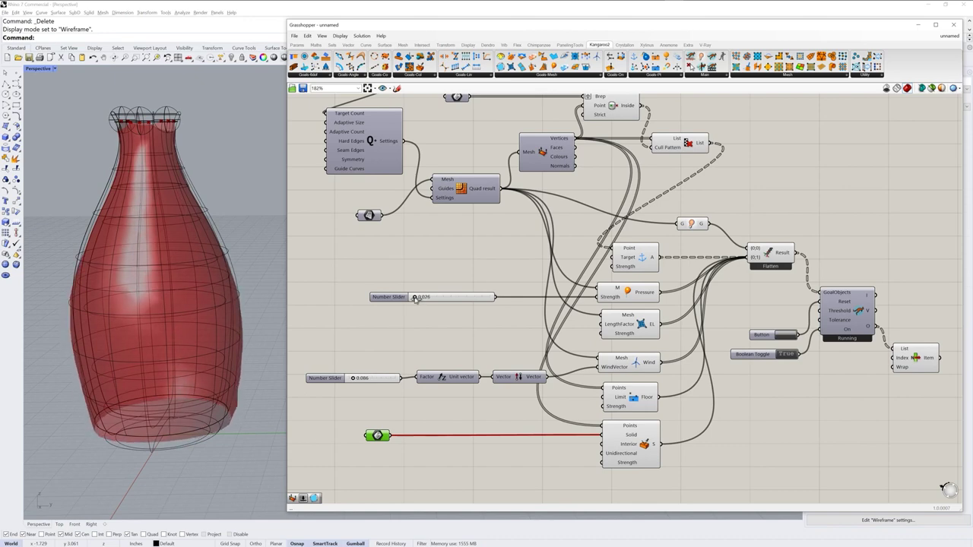
pyautogui.moveTo(235, 365); pyautogui.dragTo(222, 422, button='right')
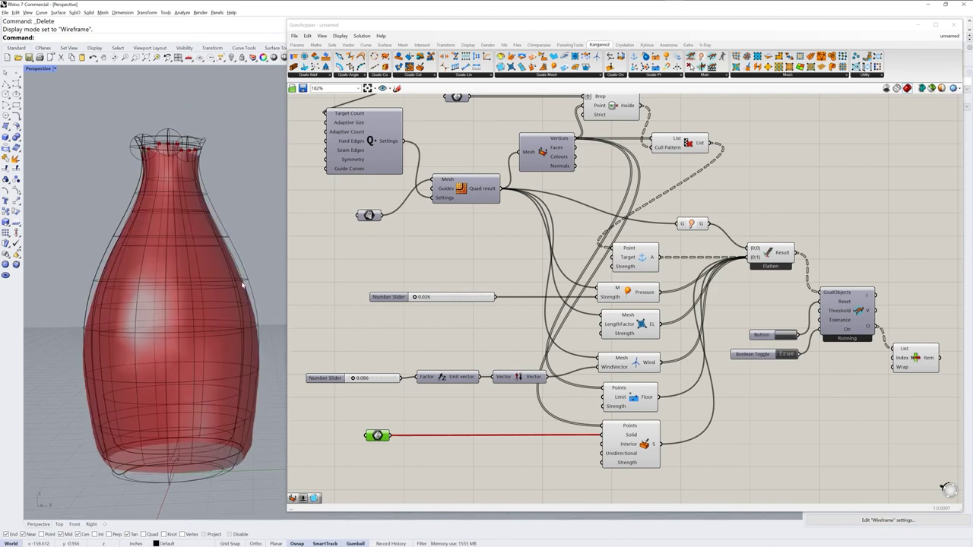
pyautogui.moveTo(470, 191); pyautogui.dragTo(484, 238, button='right')
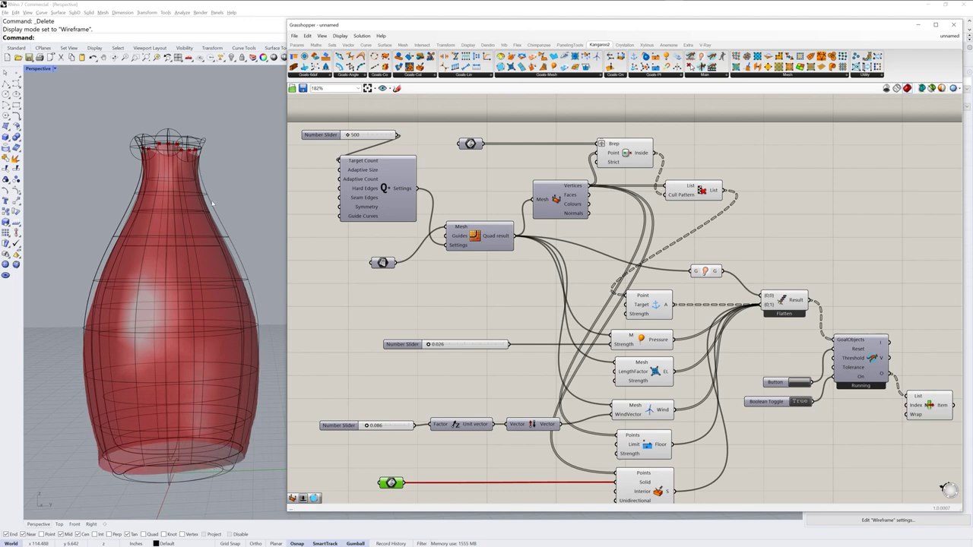
# - Select the bottle surface in the viewport and turn on its control points
pyautogui.click(241, 264)
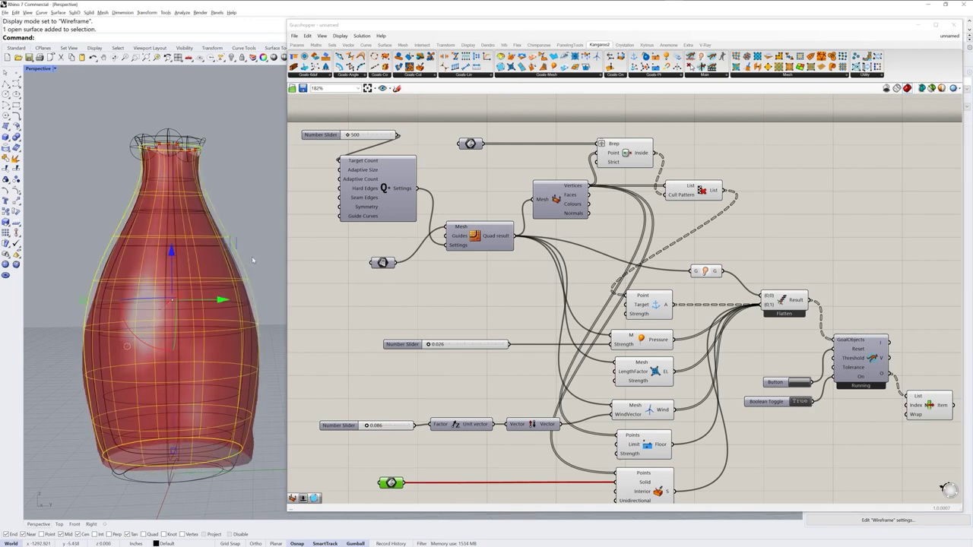
pyautogui.moveTo(382, 262); pyautogui.dragTo(380, 269)
pyautogui.moveTo(242, 238); pyautogui.dragTo(255, 250, button='right')
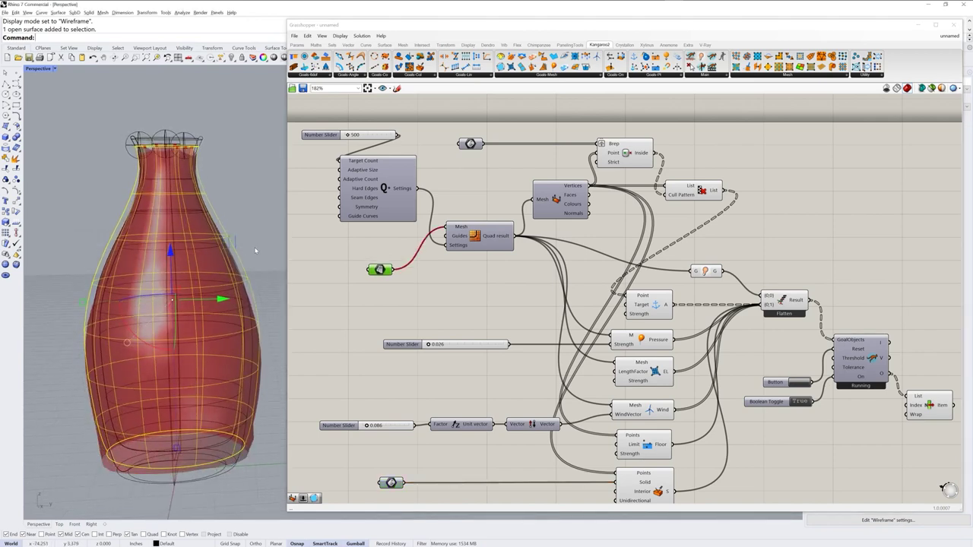
pyautogui.press('F10')
# - Widen the bottle's shoulder by scaling the two rows of control points below the neck outward
pyautogui.moveTo(160, 198); pyautogui.dragTo(228, 221)
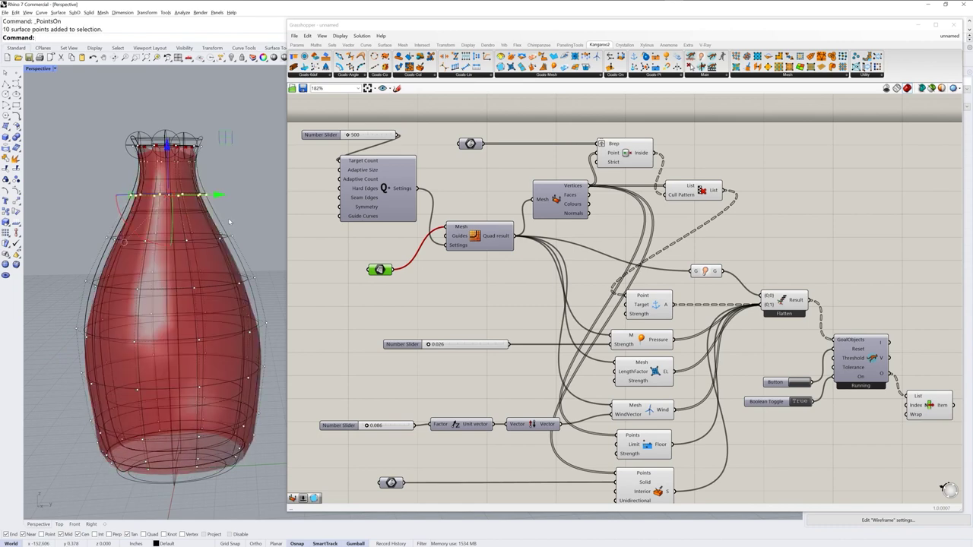
pyautogui.moveTo(142, 205); pyautogui.dragTo(118, 196)
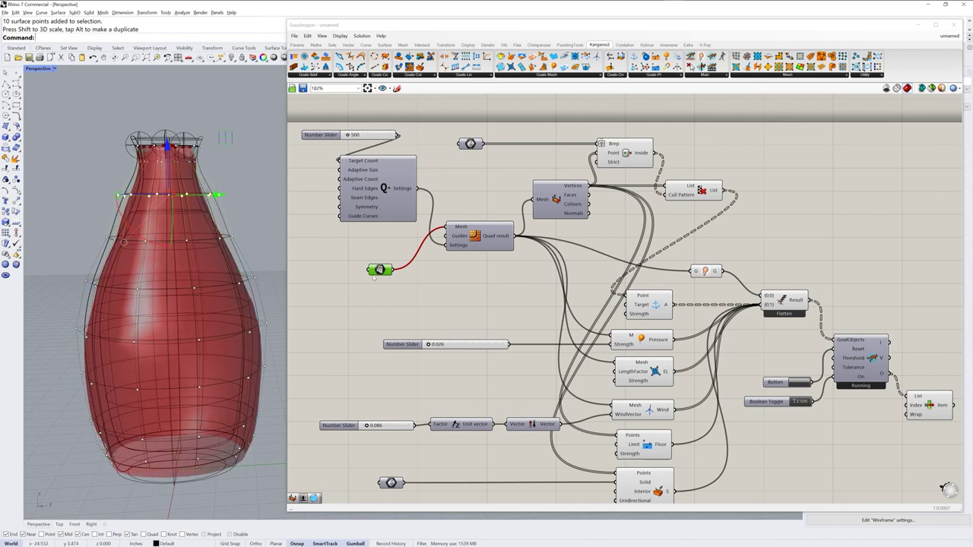
pyautogui.moveTo(78, 220); pyautogui.dragTo(235, 249)
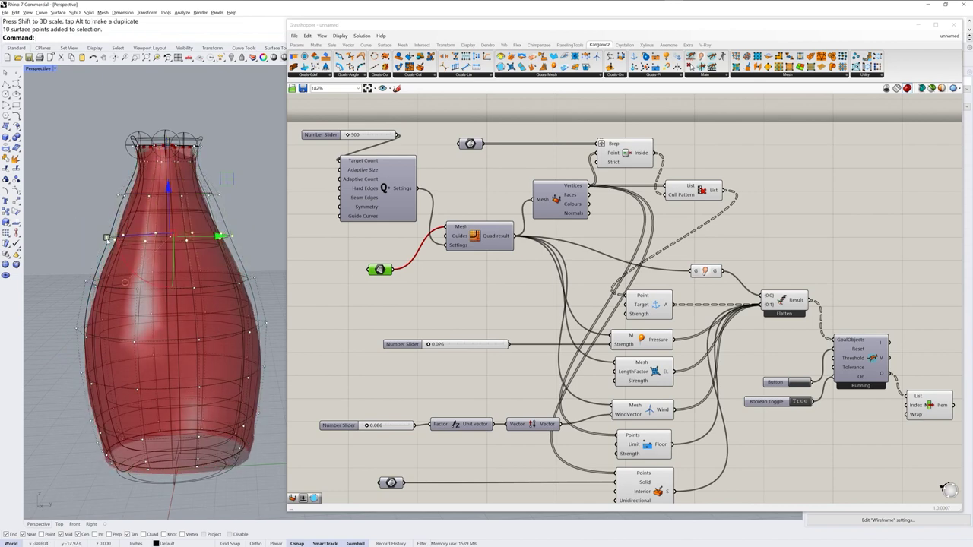
pyautogui.moveTo(107, 237); pyautogui.dragTo(97, 237)
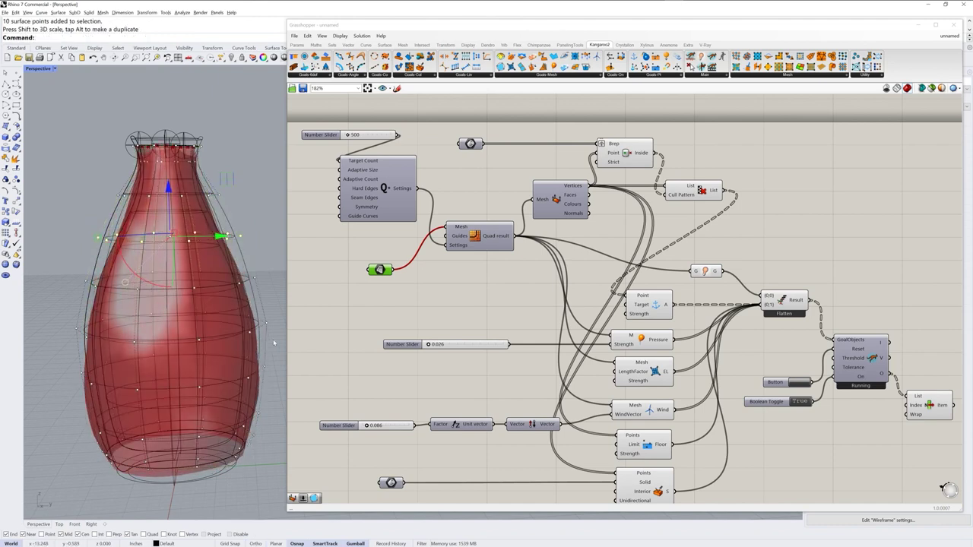
# - Pause the running Kangaroo simulation and reset it to the reshaped bottle
pyautogui.moveTo(275, 349); pyautogui.dragTo(238, 312, button='right')
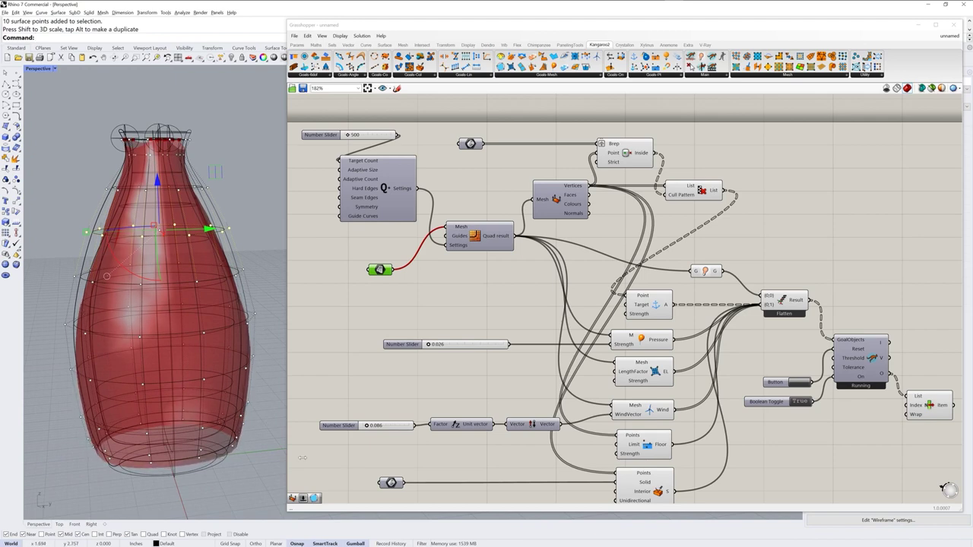
pyautogui.doubleClick(802, 402)
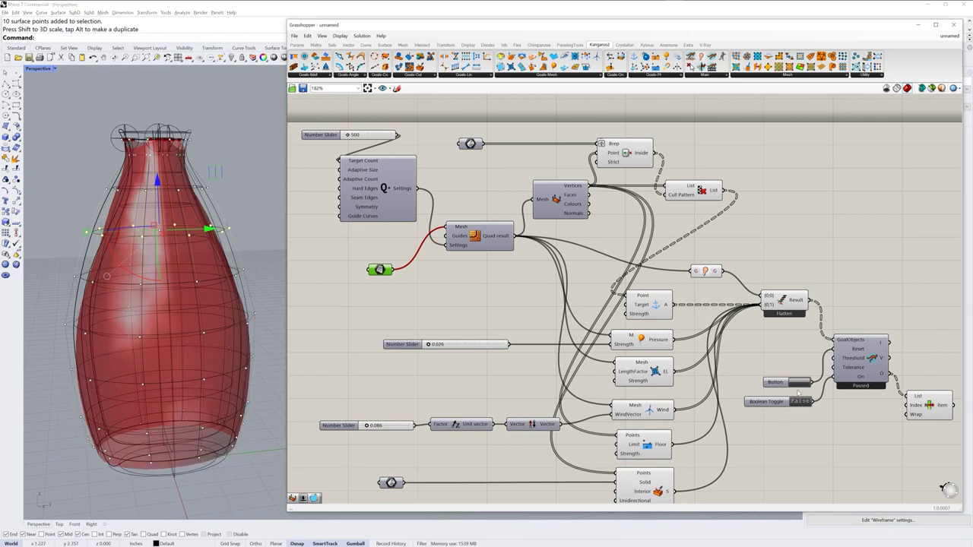
pyautogui.click(799, 382)
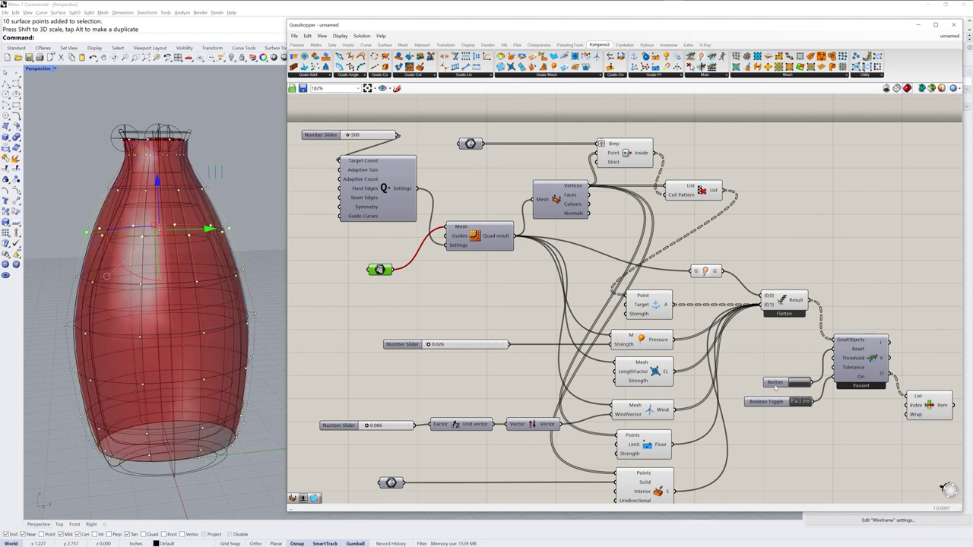
# - Copy a rim anchor sphere straight down to the bottle's base and position it on the bottom edge
pyautogui.click(120, 130)
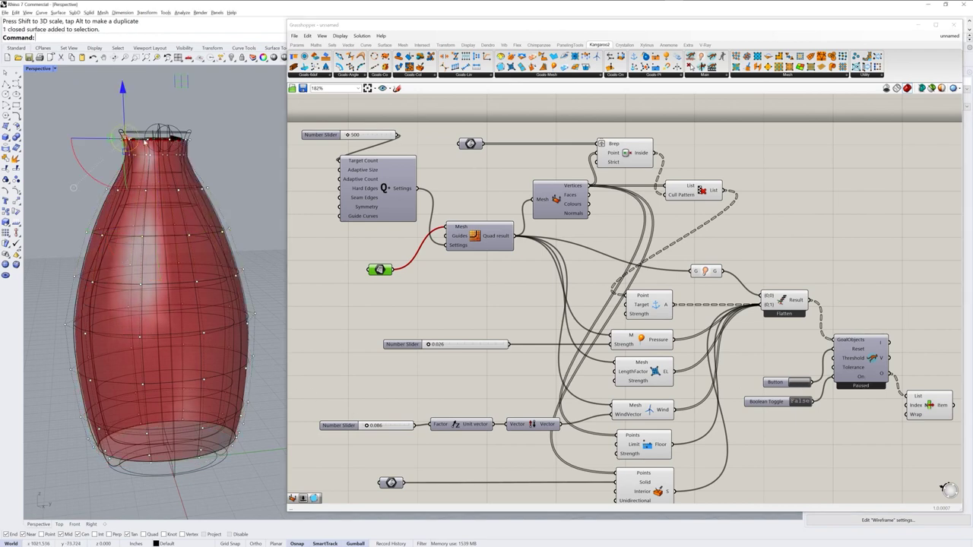
pyautogui.moveTo(121, 89); pyautogui.dragTo(158, 415)
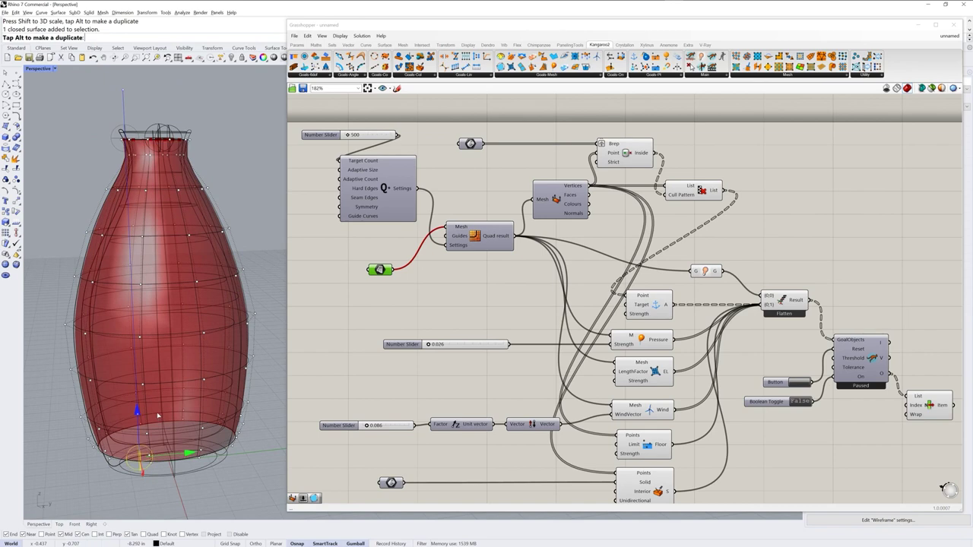
pyautogui.moveTo(158, 414); pyautogui.dragTo(245, 386, button='right')
pyautogui.moveTo(246, 386); pyautogui.dragTo(202, 420)
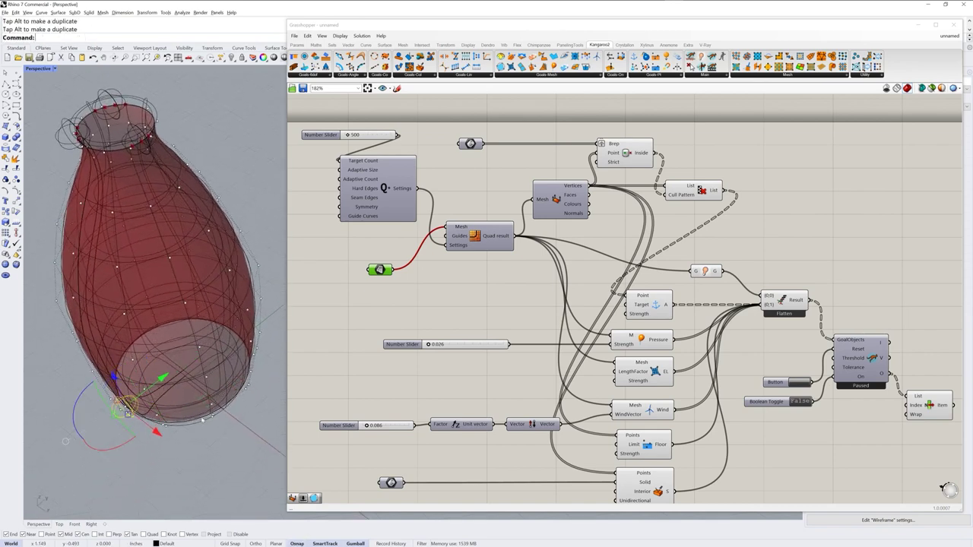
pyautogui.keyDown('shift'); pyautogui.moveTo(115, 414); pyautogui.dragTo(107, 422); pyautogui.keyUp('shift')
# - Duplicate the base sphere around the bottom edge so that three spheres surround the bottle's base
pyautogui.moveTo(154, 430); pyautogui.dragTo(222, 394, button='right')
pyautogui.moveTo(126, 356); pyautogui.dragTo(126, 339)
pyautogui.moveTo(177, 415)
pyautogui.mouseDown(button='right')
pyautogui.moveTo(206, 415)
pyautogui.moveTo(188, 413)
pyautogui.mouseUp(button='right')
pyautogui.moveTo(174, 326); pyautogui.dragTo(158, 328)
pyautogui.moveTo(202, 335); pyautogui.dragTo(180, 369, button='right')
pyautogui.moveTo(180, 369); pyautogui.dragTo(262, 382)
pyautogui.moveTo(255, 386); pyautogui.dragTo(175, 434, button='right')
pyautogui.scroll(-5, 222, 416)
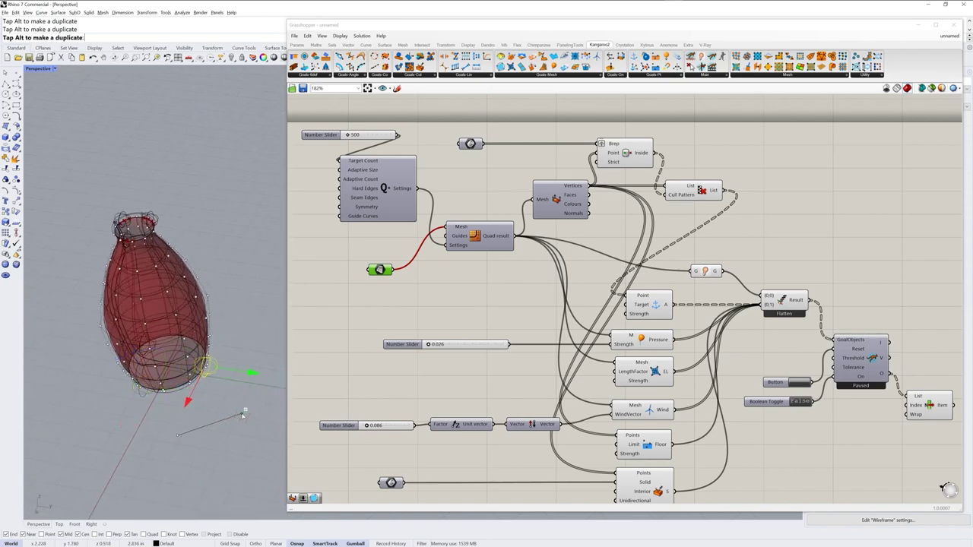
pyautogui.moveTo(242, 415); pyautogui.dragTo(260, 399, button='right')
pyautogui.scroll(3, 255, 388)
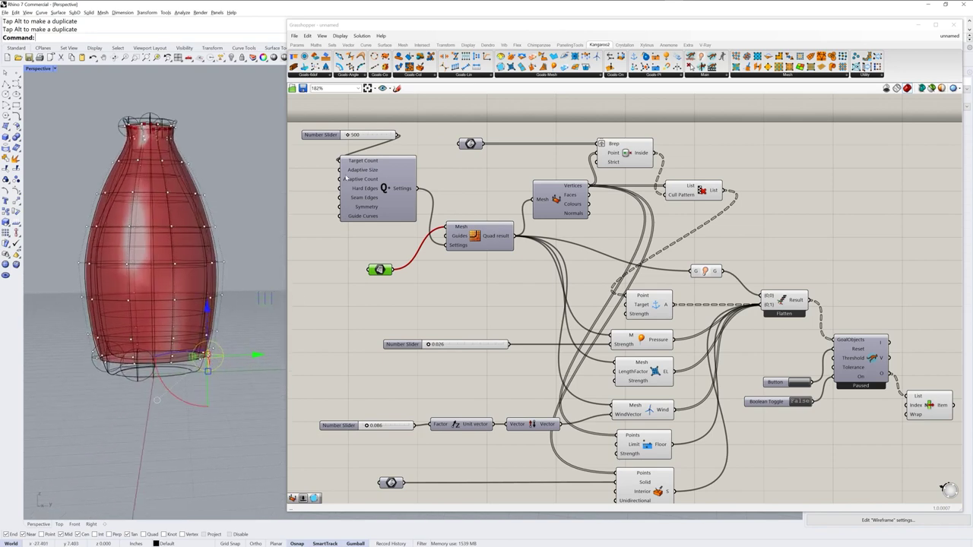
# - Set the quad remesh Target Count slider to 1000
pyautogui.doubleClick(355, 136)
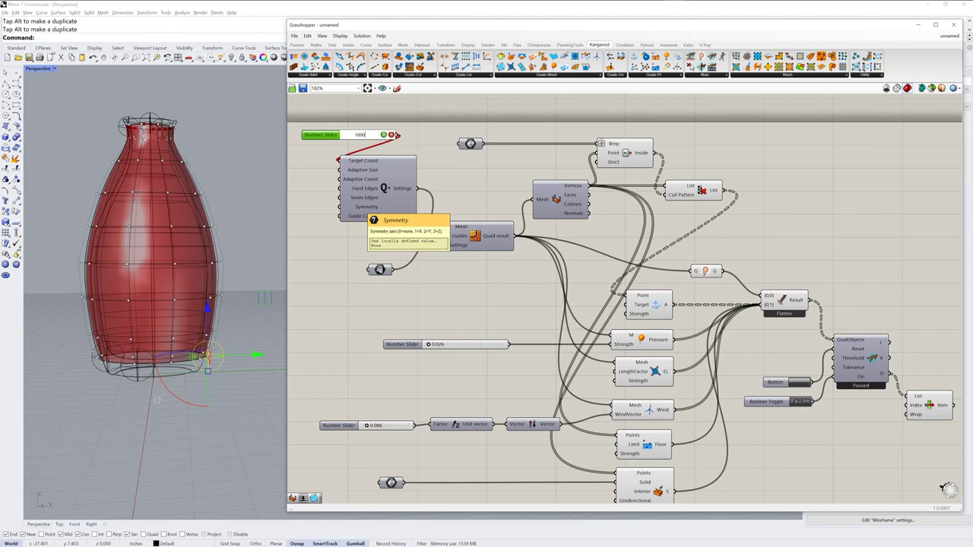
pyautogui.press('Return')
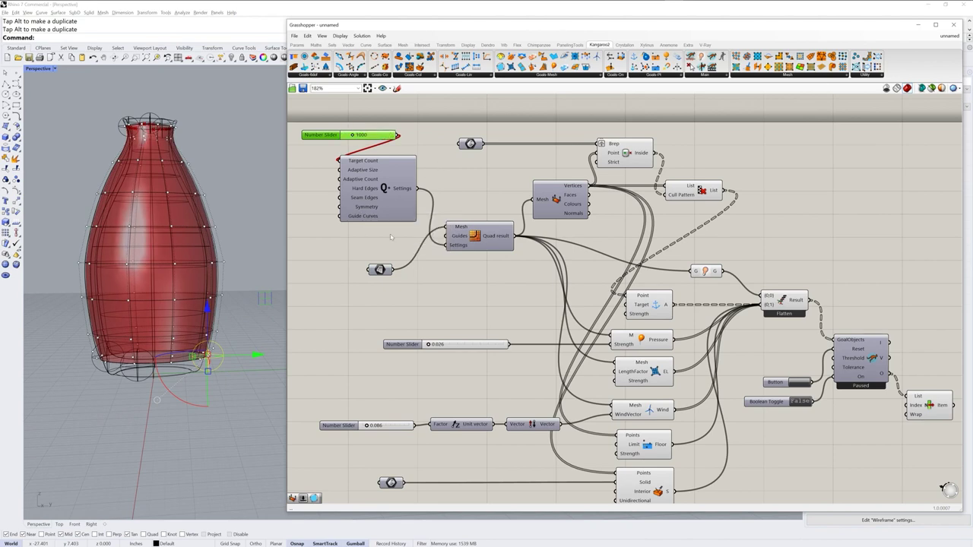
pyautogui.click(367, 152)
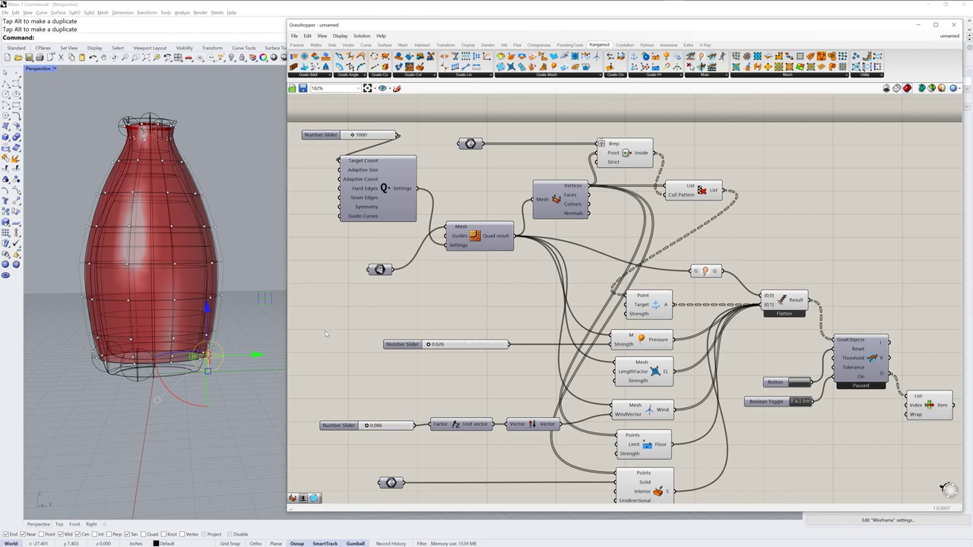
pyautogui.moveTo(214, 328); pyautogui.dragTo(231, 293, button='right')
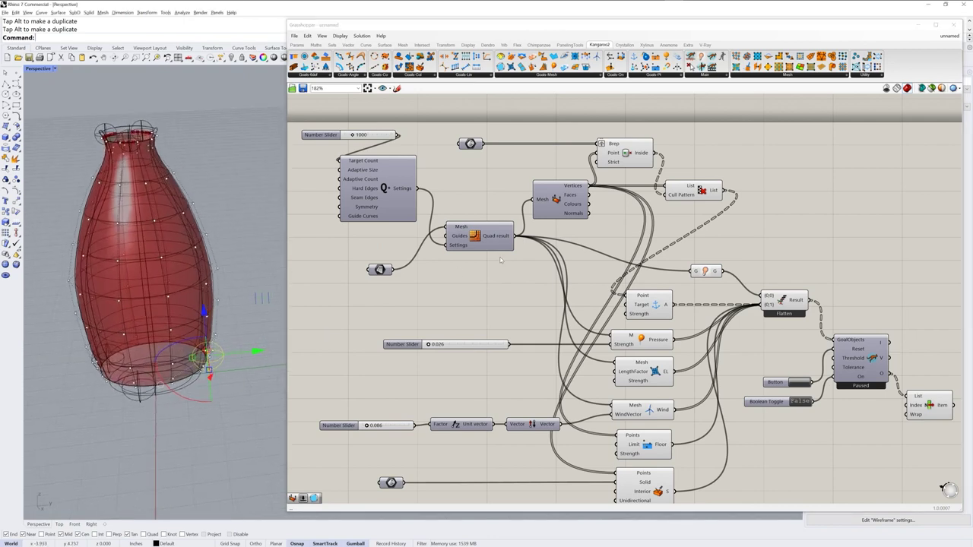
# - Select all the anchor spheres at the rim and base and assign them together as the Breps testing which vertices lie inside
pyautogui.click(700, 186)
pyautogui.moveTo(186, 302); pyautogui.dragTo(192, 338, button='right')
pyautogui.keyDown('shift'); pyautogui.click(91, 370); pyautogui.keyUp('shift')
pyautogui.keyDown('shift'); pyautogui.click(137, 388); pyautogui.keyUp('shift')
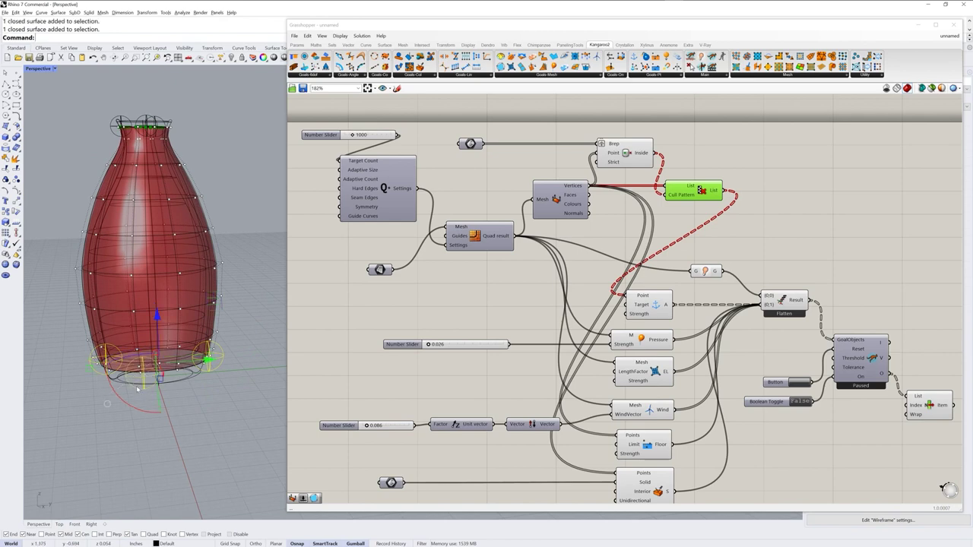
pyautogui.keyDown('shift'); pyautogui.click(146, 117); pyautogui.keyUp('shift')
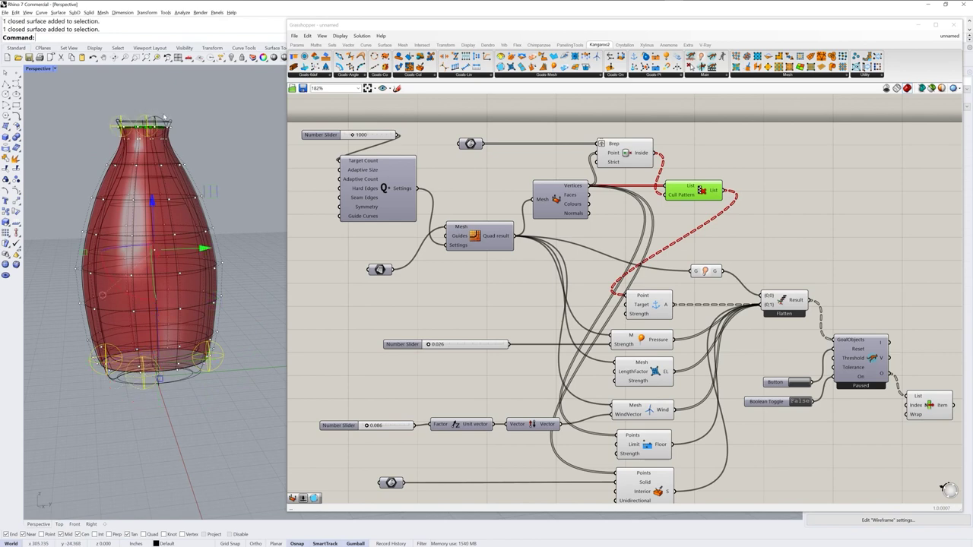
pyautogui.moveTo(199, 190); pyautogui.dragTo(213, 237, button='right')
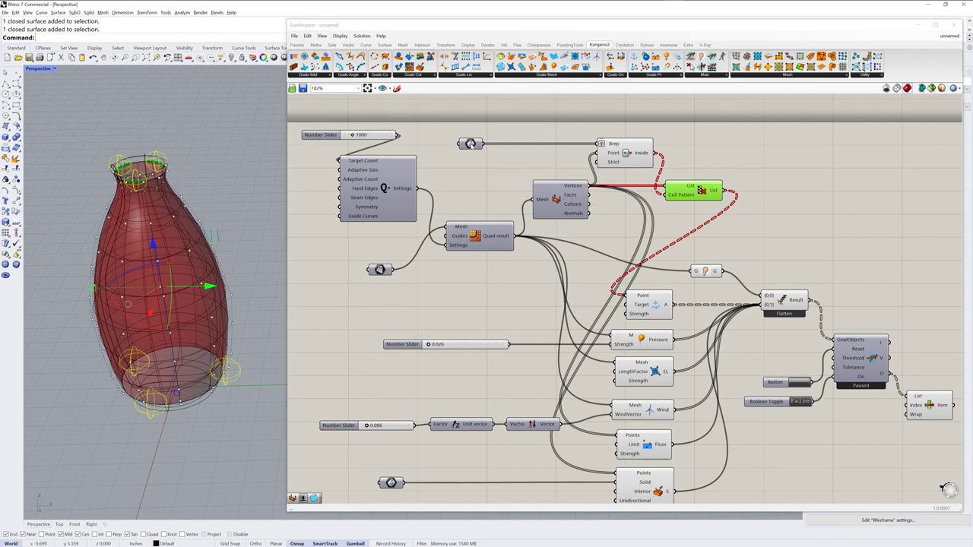
pyautogui.rightClick(470, 144)
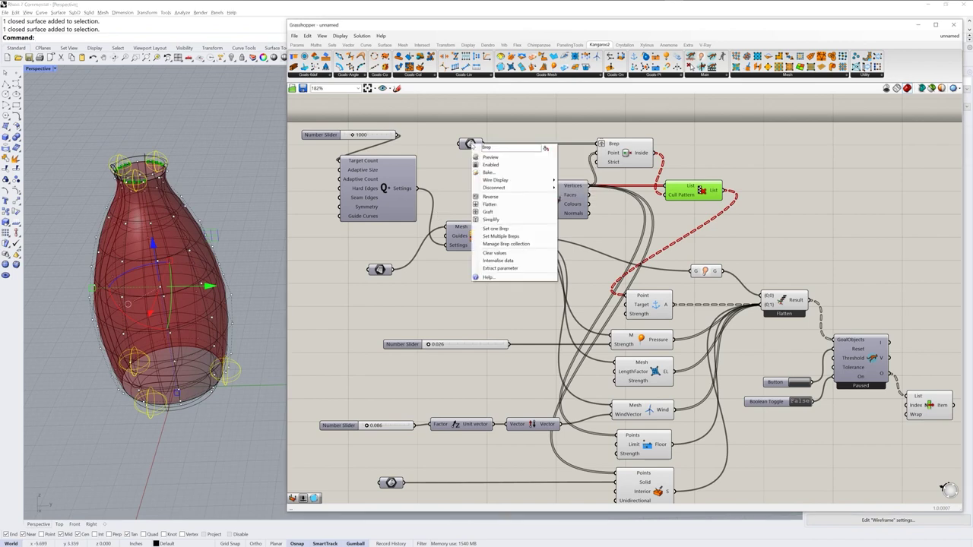
pyautogui.click(522, 237)
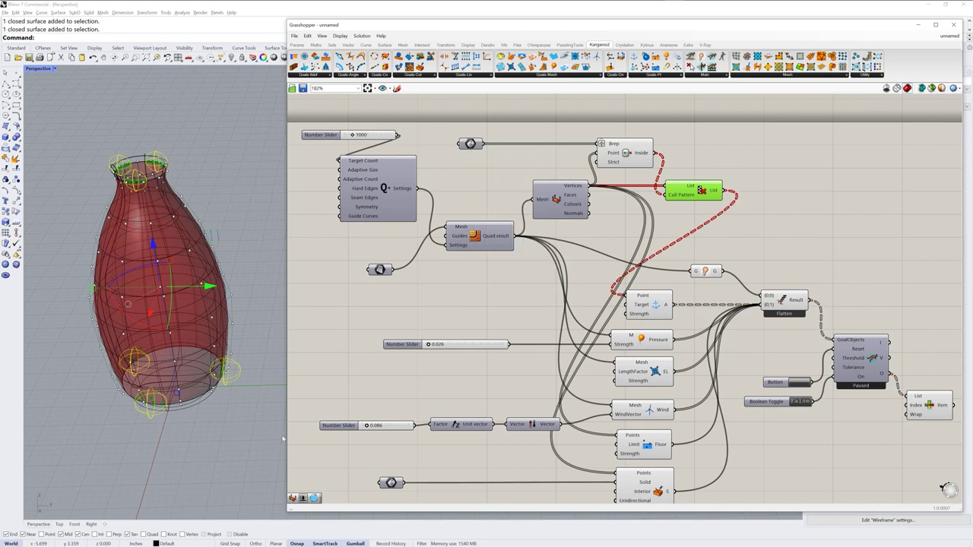
# - Try raising one base anchor sphere up the bottle's side, and return it to the bottom edge
pyautogui.scroll(6, 85, 370)
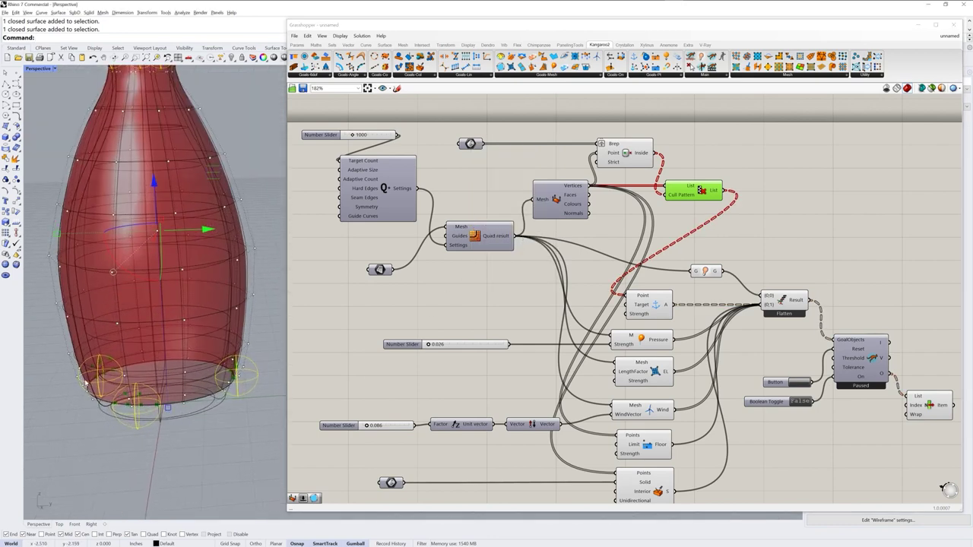
pyautogui.moveTo(228, 389); pyautogui.dragTo(224, 438, button='right')
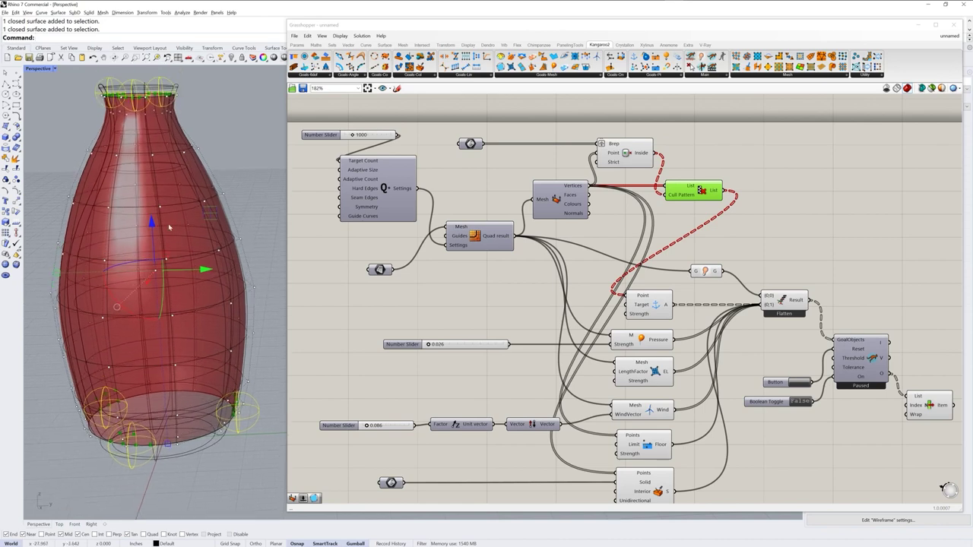
pyautogui.moveTo(236, 369)
pyautogui.mouseDown(button='right')
pyautogui.moveTo(232, 355)
pyautogui.moveTo(232, 365)
pyautogui.mouseUp(button='right')
pyautogui.click(253, 416)
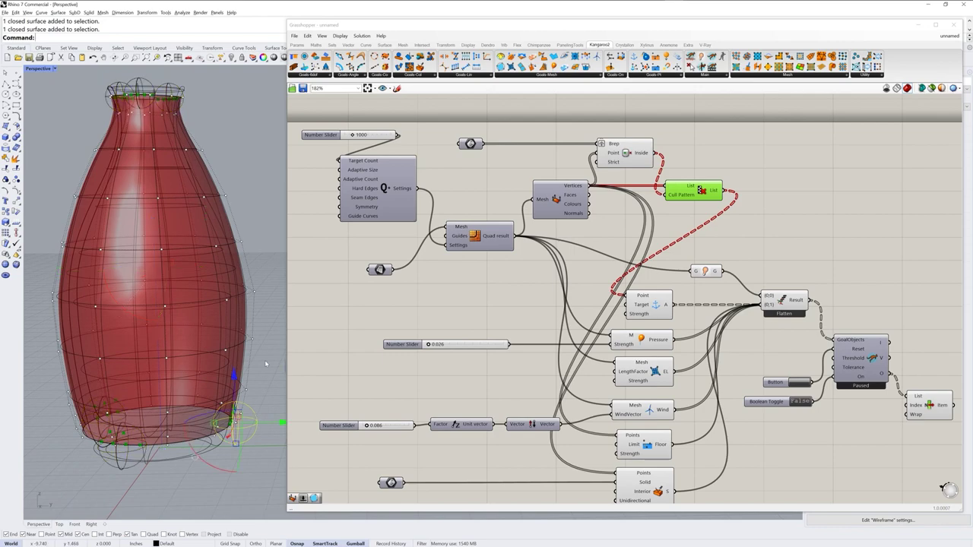
pyautogui.moveTo(236, 385); pyautogui.dragTo(236, 290)
pyautogui.moveTo(261, 332)
pyautogui.mouseDown(button='right')
pyautogui.moveTo(251, 341)
pyautogui.moveTo(255, 315)
pyautogui.mouseUp(button='right')
pyautogui.moveTo(235, 280); pyautogui.dragTo(234, 374)
pyautogui.moveTo(258, 380); pyautogui.dragTo(269, 400, button='right')
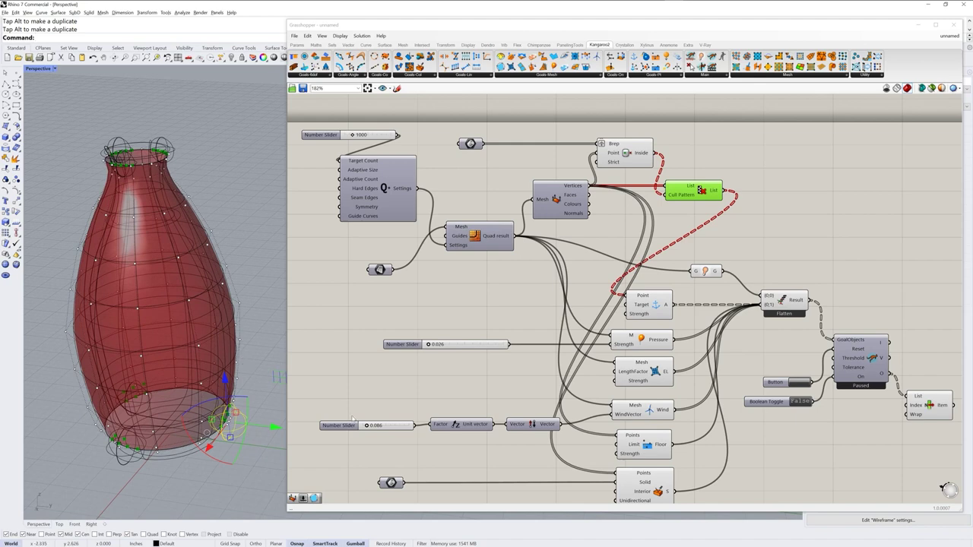
# - Start the Kangaroo simulation with the new base anchors and inspect how the bottle deforms
pyautogui.moveTo(780, 424); pyautogui.dragTo(786, 387, button='right')
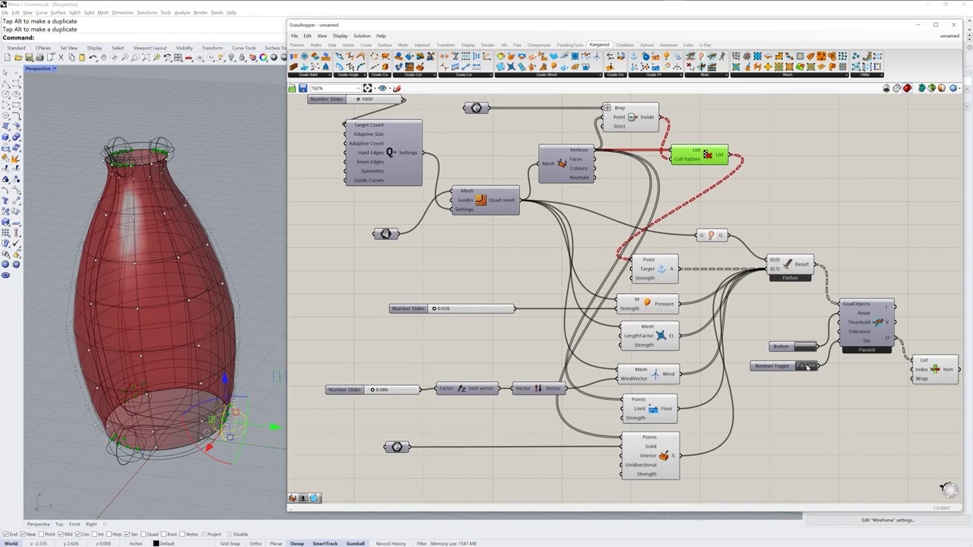
pyautogui.click(808, 366)
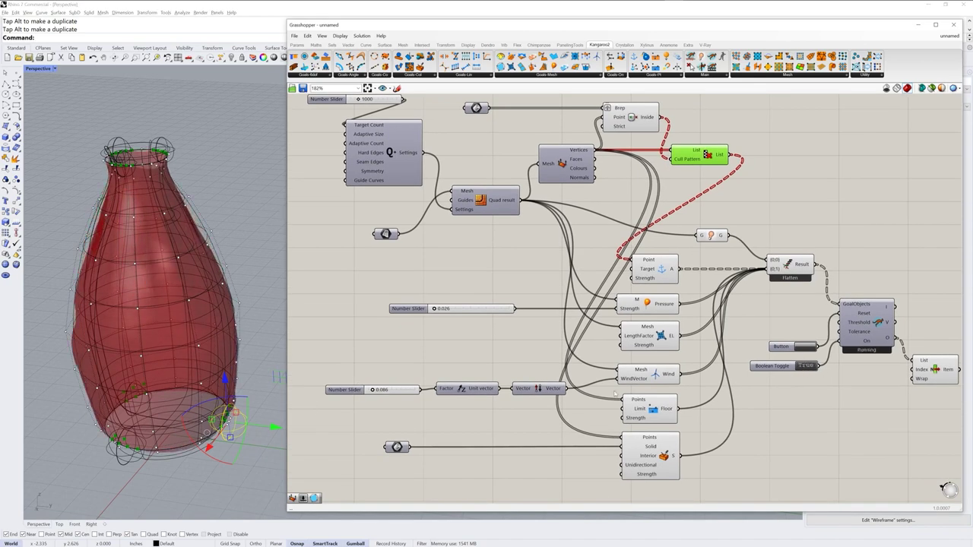
pyautogui.moveTo(210, 468); pyautogui.dragTo(204, 460, button='right')
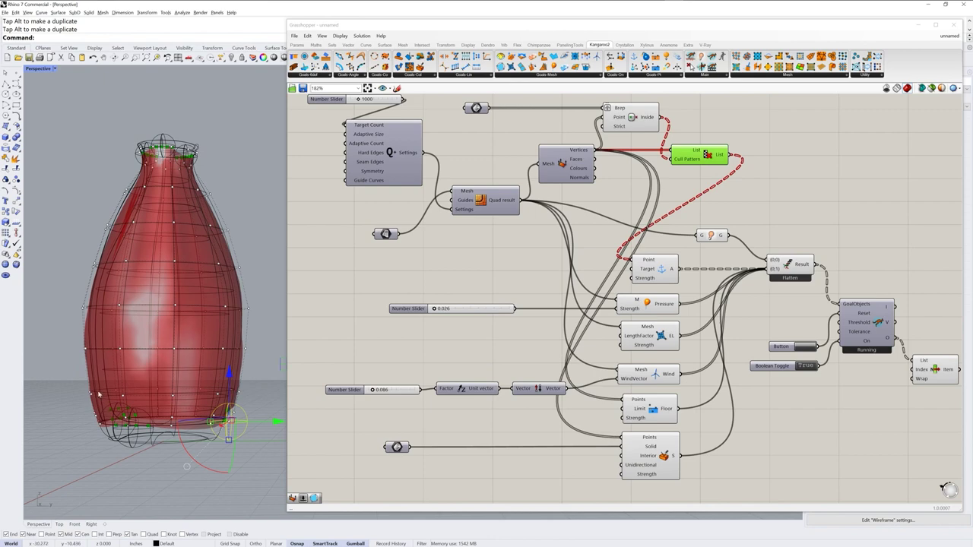
pyautogui.moveTo(219, 349); pyautogui.dragTo(250, 374, button='right')
# - Set the wind strength factor to 0.113 and pause the simulation once the bottle has deformed
pyautogui.moveTo(373, 393); pyautogui.dragTo(374, 391)
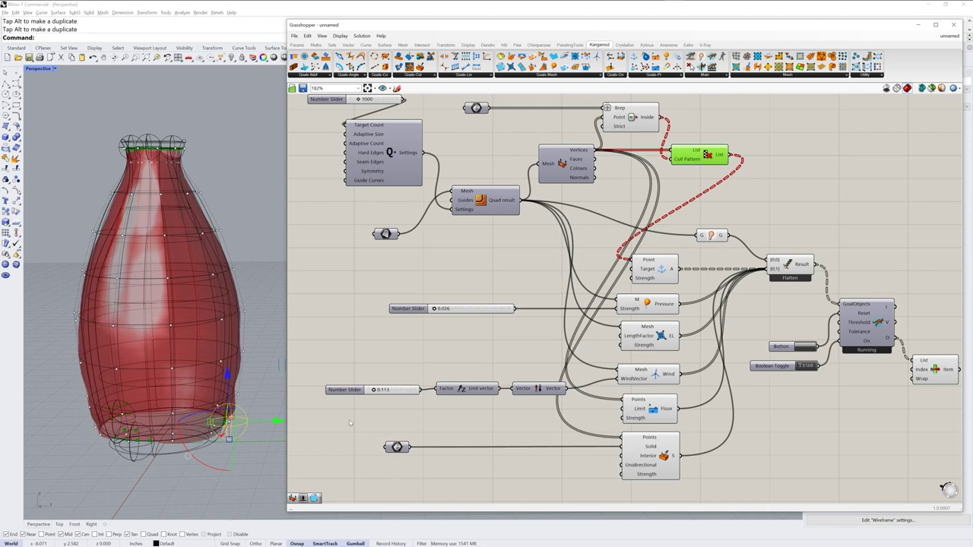
pyautogui.moveTo(238, 434)
pyautogui.mouseDown(button='right')
pyautogui.moveTo(236, 464)
pyautogui.moveTo(234, 447)
pyautogui.mouseUp(button='right')
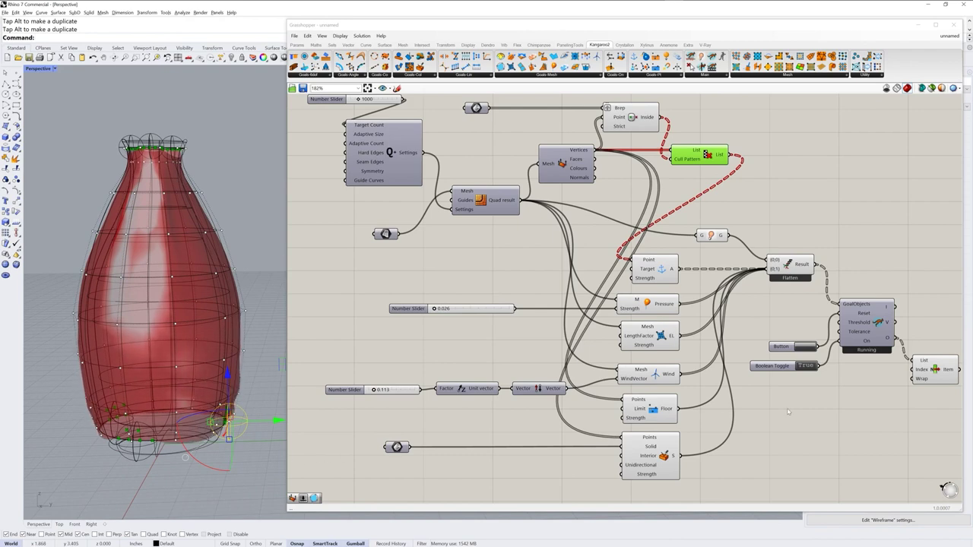
pyautogui.doubleClick(806, 367)
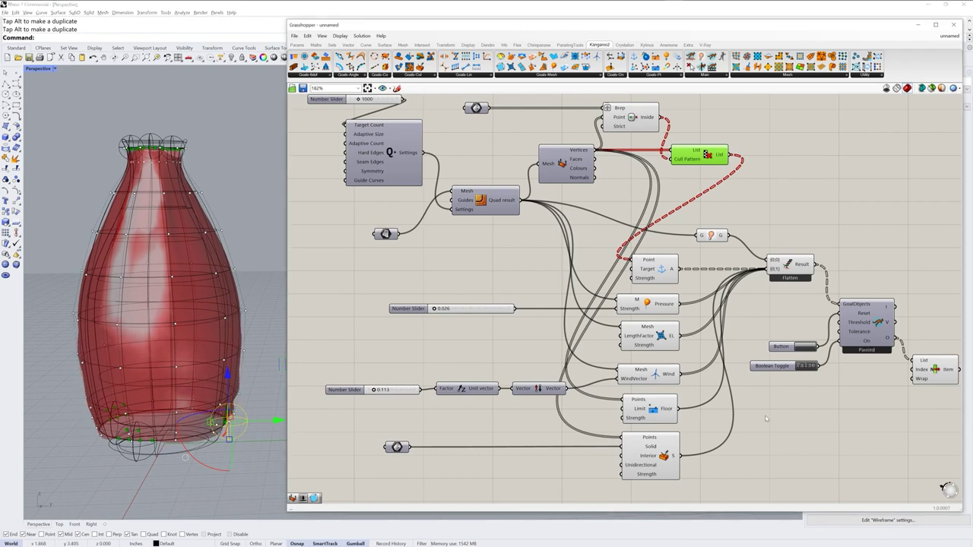
# - Bake the simulated bottle mesh from the List Item component using the default attributes
pyautogui.click(936, 369)
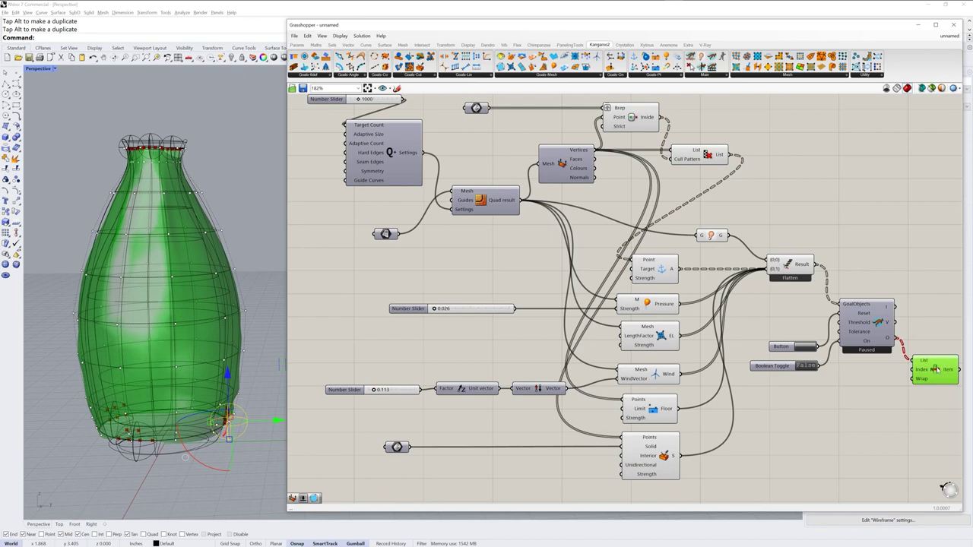
pyautogui.rightClick(936, 371)
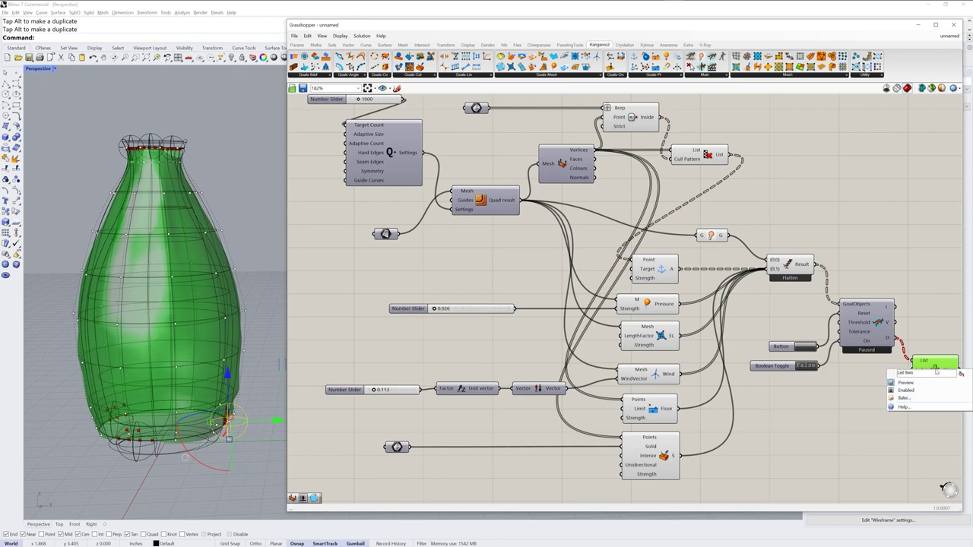
pyautogui.click(908, 399)
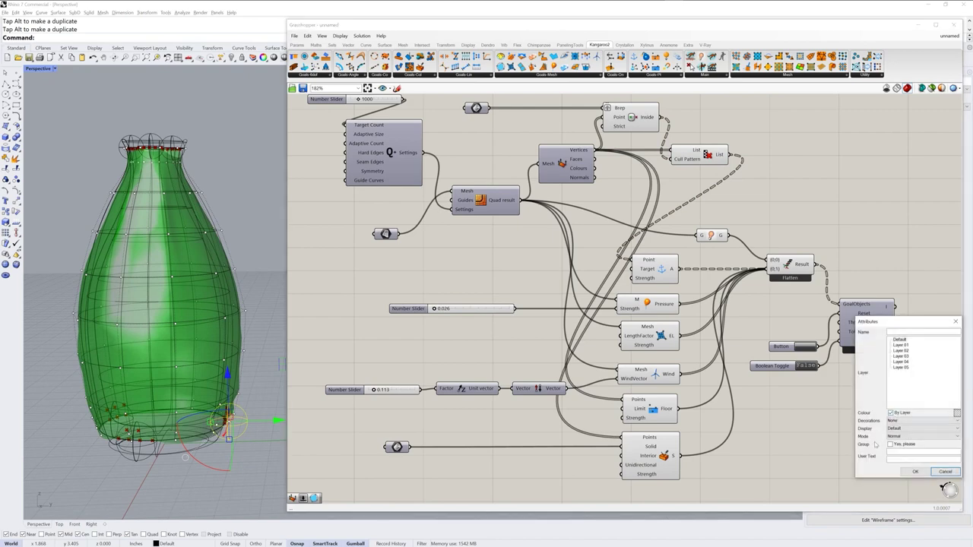
pyautogui.click(920, 475)
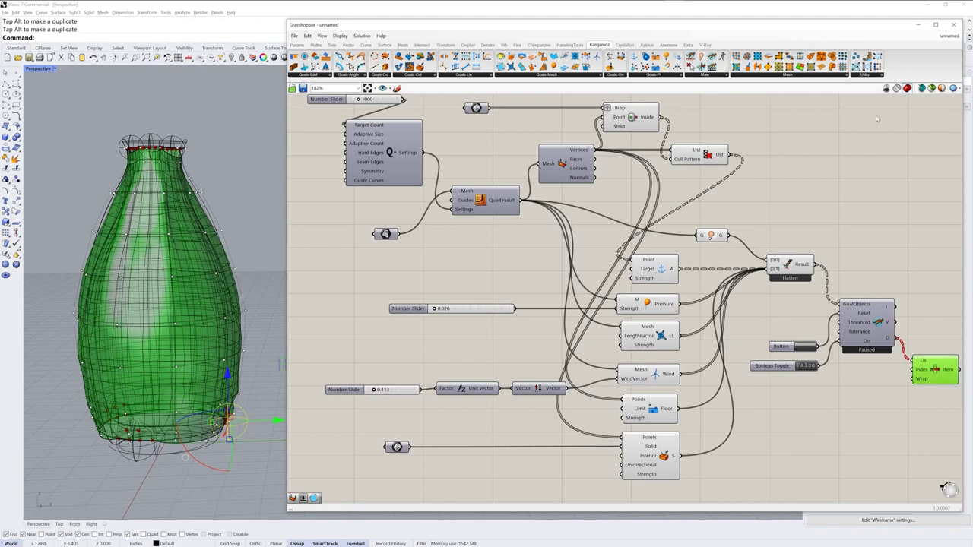
# - Toggle the Grasshopper preview geometry to compare it with the baked mesh, leaving the preview off
pyautogui.click(885, 89)
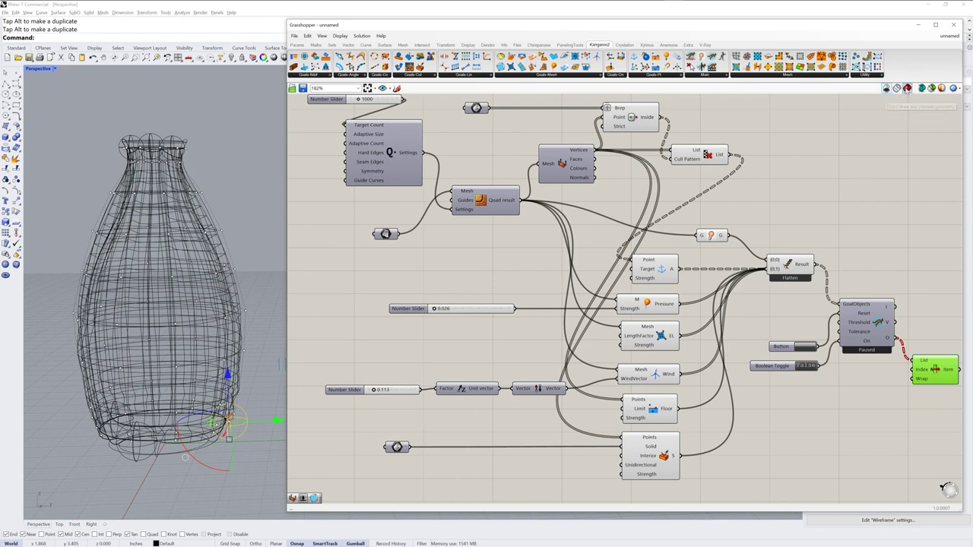
pyautogui.click(907, 88)
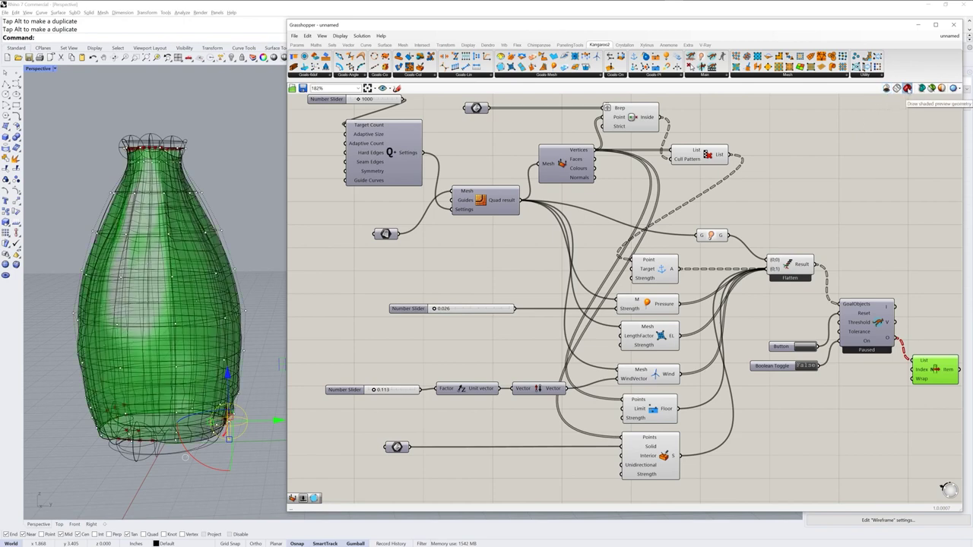
pyautogui.click(886, 88)
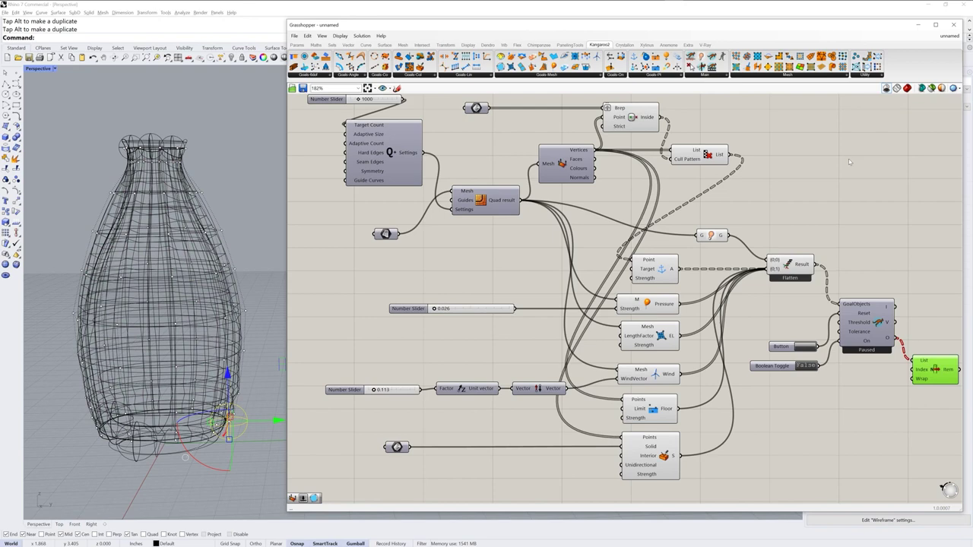
pyautogui.click(907, 89)
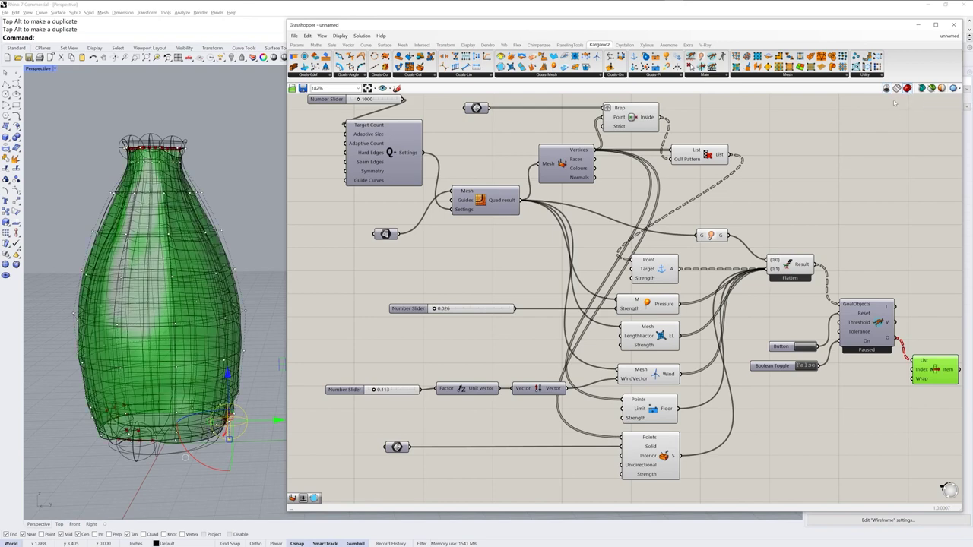
pyautogui.click(886, 88)
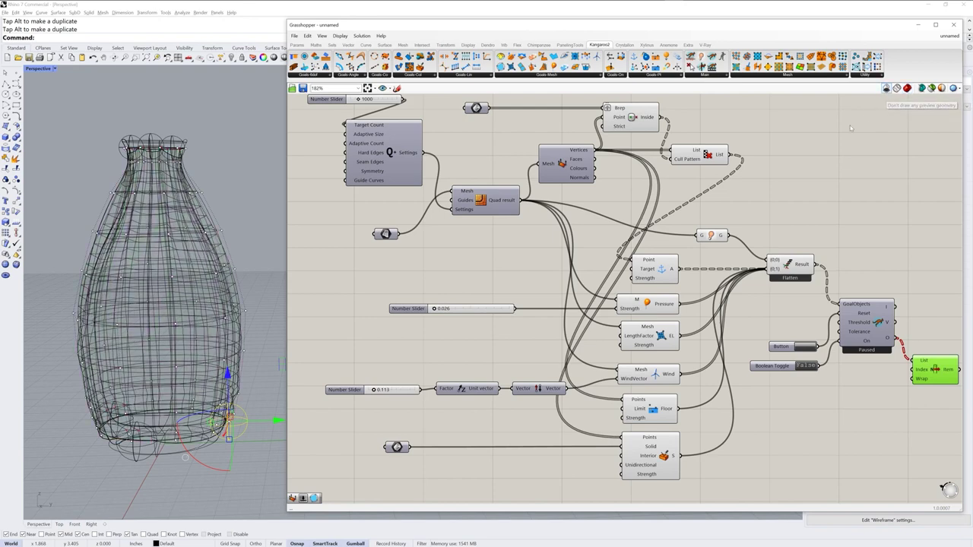
# - Collapse the Grasshopper window and set the Perspective viewport's display mode to Shaded
pyautogui.doubleClick(544, 28)
pyautogui.keyDown('shift'); pyautogui.moveTo(339, 254); pyautogui.dragTo(425, 279, button='right'); pyautogui.keyUp('shift')
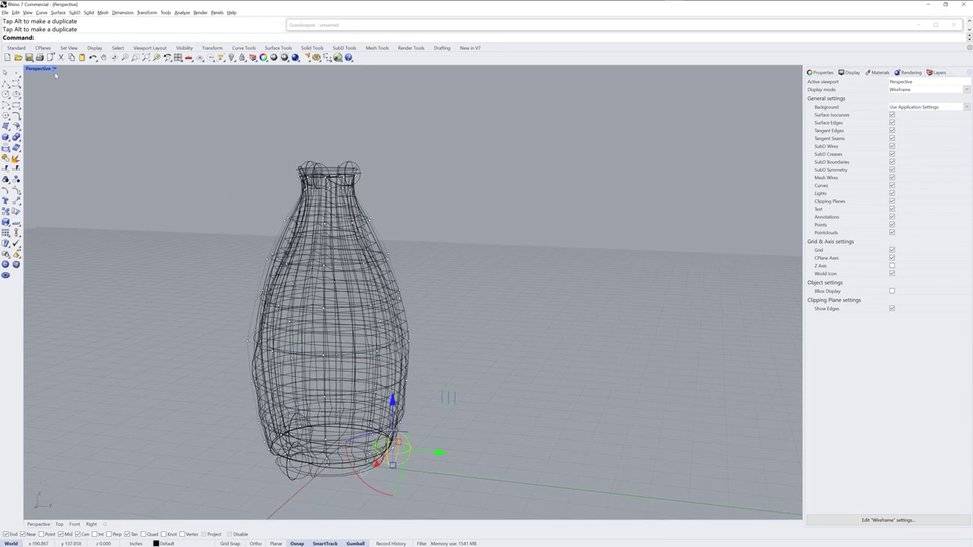
pyautogui.doubleClick(448, 28)
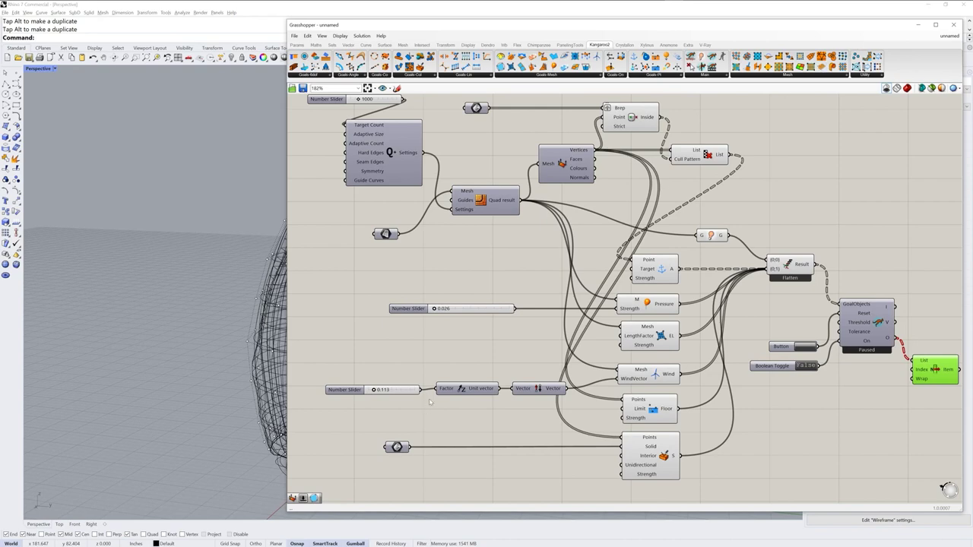
pyautogui.doubleClick(476, 28)
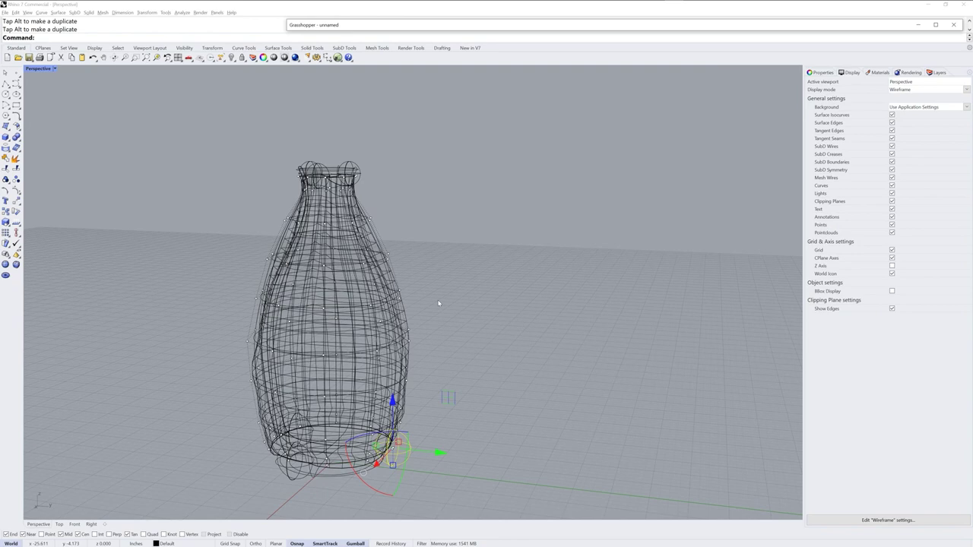
pyautogui.click(56, 69)
pyautogui.click(42, 95)
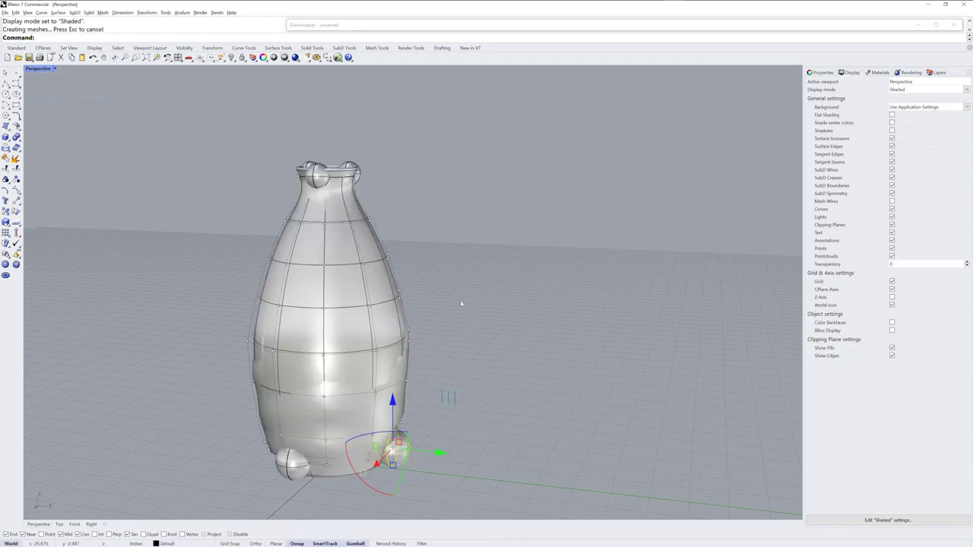
# - Select the baked mesh and the closed inner bottle surface and move both sideways along the Y axis, clear of the original bottle
pyautogui.click(404, 374)
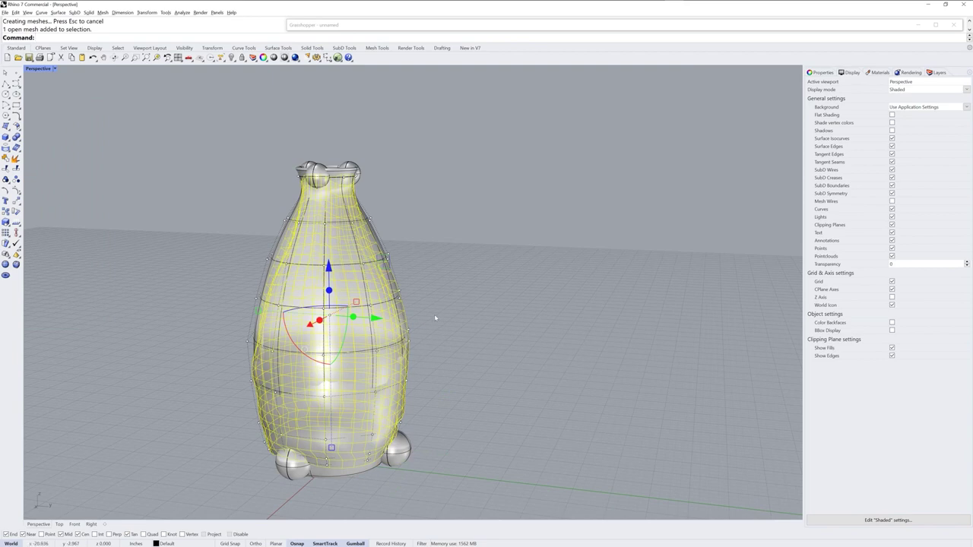
pyautogui.scroll(5, 435, 318)
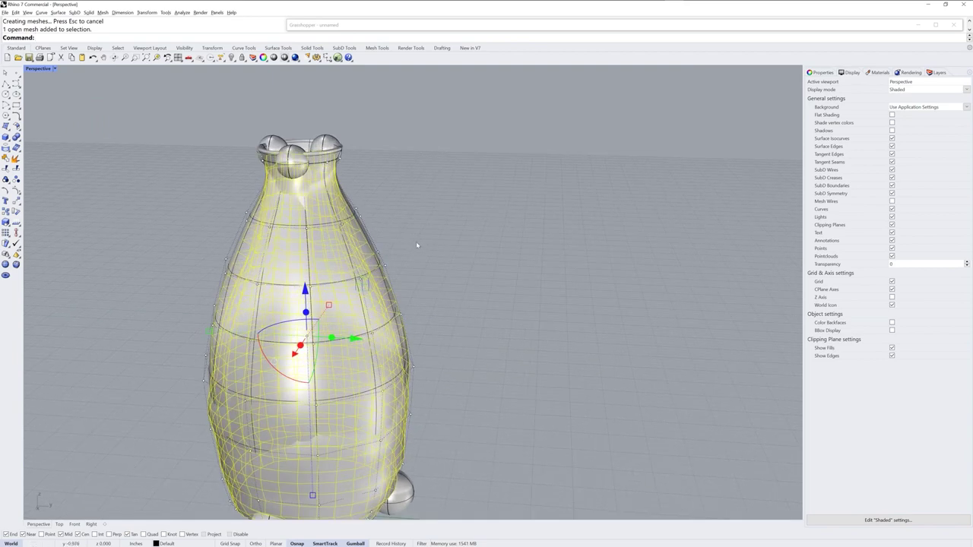
pyautogui.moveTo(416, 243); pyautogui.dragTo(422, 243, button='right')
pyautogui.keyDown('shift'); pyautogui.click(340, 153); pyautogui.keyUp('shift')
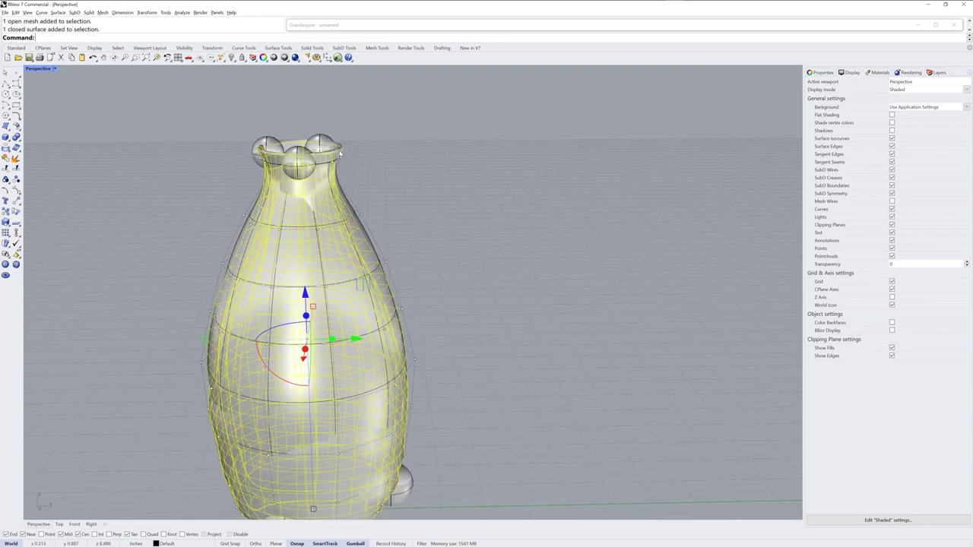
pyautogui.scroll(-3, 385, 219)
pyautogui.moveTo(386, 223); pyautogui.dragTo(353, 269, button='right')
pyautogui.moveTo(325, 273); pyautogui.dragTo(558, 302)
pyautogui.click(636, 321)
pyautogui.moveTo(636, 321); pyautogui.dragTo(570, 342, button='right')
pyautogui.moveTo(386, 329); pyautogui.dragTo(301, 330, button='right')
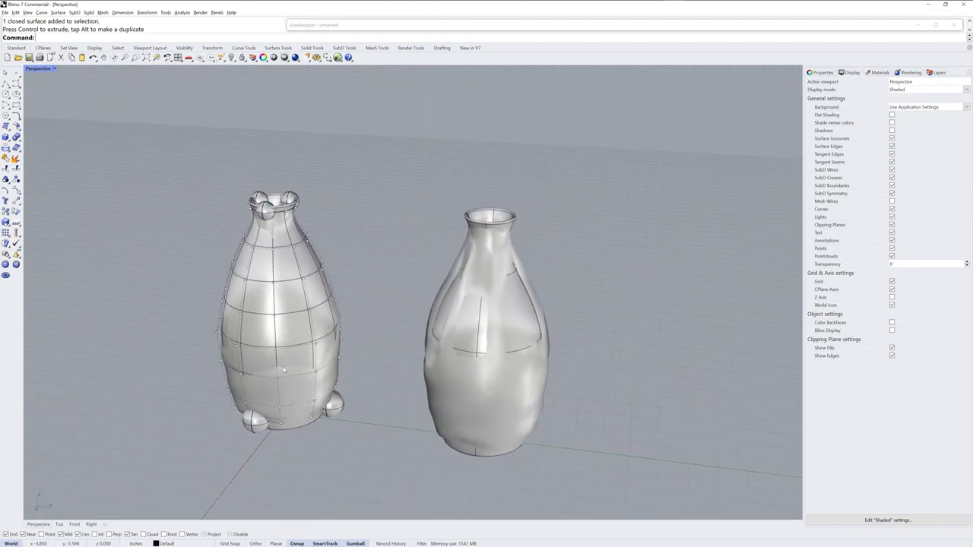
# - Examine the separated bottle from several angles, selecting its baked mesh and the closed inner surface one at a time
pyautogui.moveTo(356, 396); pyautogui.dragTo(323, 373, button='right')
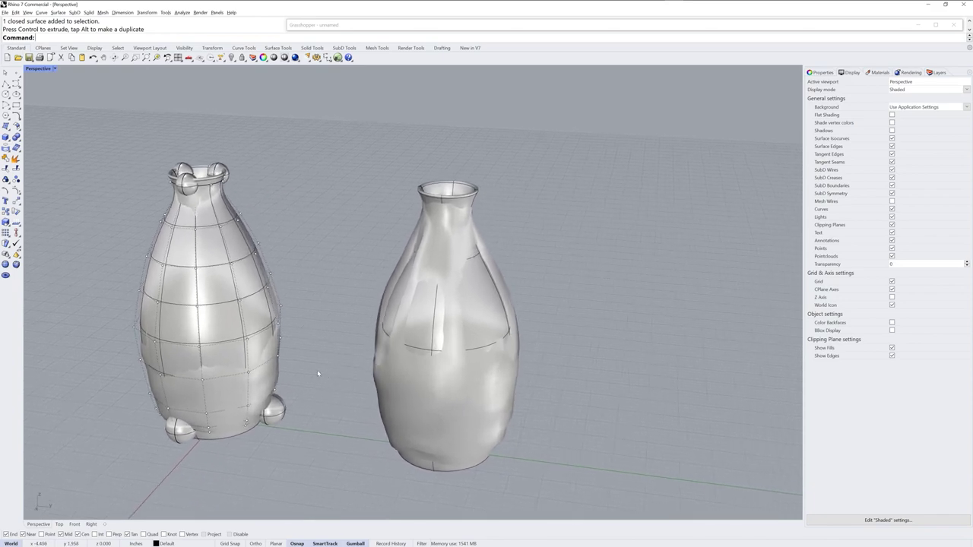
pyautogui.moveTo(540, 330); pyautogui.dragTo(556, 279, button='right')
pyautogui.click(468, 234)
pyautogui.click(583, 276)
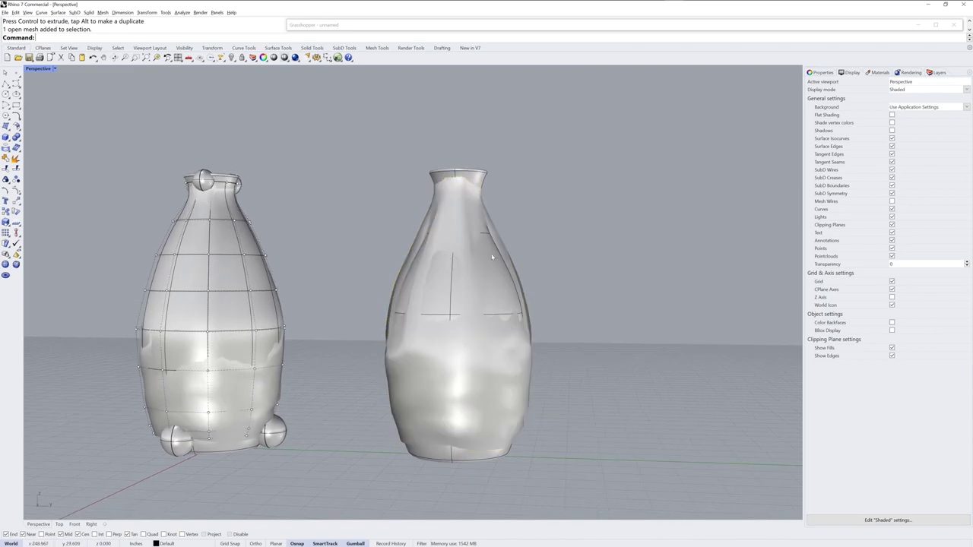
pyautogui.click(501, 277)
pyautogui.moveTo(515, 278); pyautogui.dragTo(563, 289, button='right')
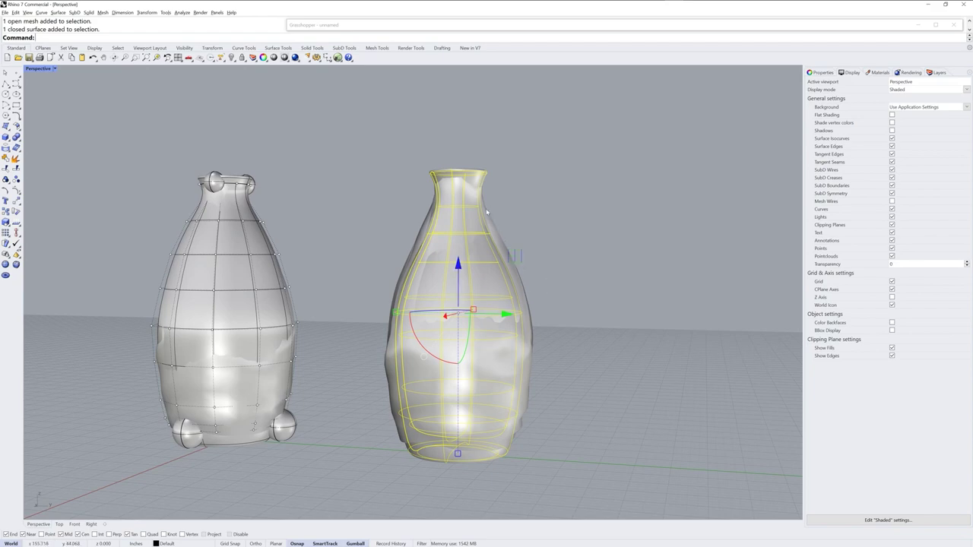
# - Inspect the separated bottle up close and select its deformed mesh to tell it apart from the inner surface
pyautogui.click(584, 297)
pyautogui.scroll(6, 504, 279)
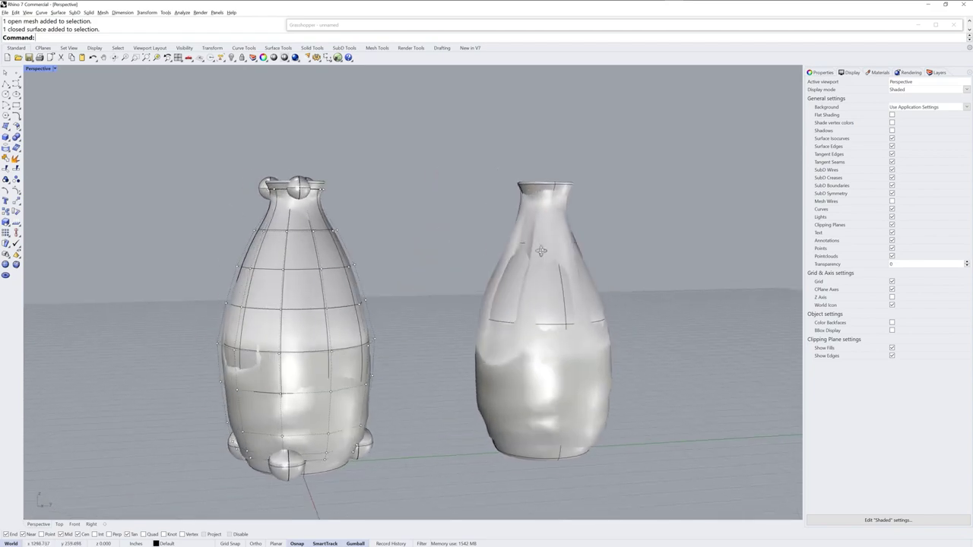
pyautogui.keyDown('shift'); pyautogui.moveTo(550, 303); pyautogui.dragTo(508, 281, button='right'); pyautogui.keyUp('shift')
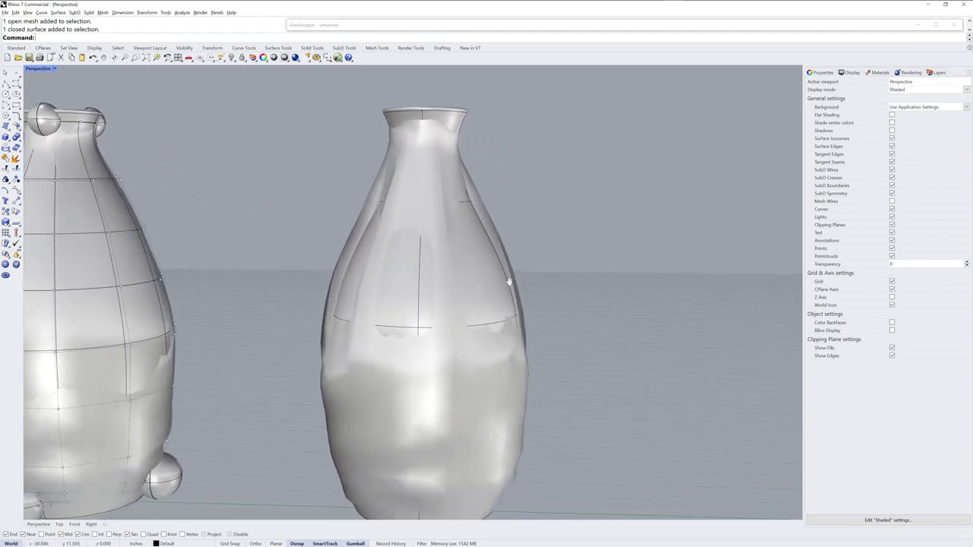
pyautogui.scroll(-4, 438, 333)
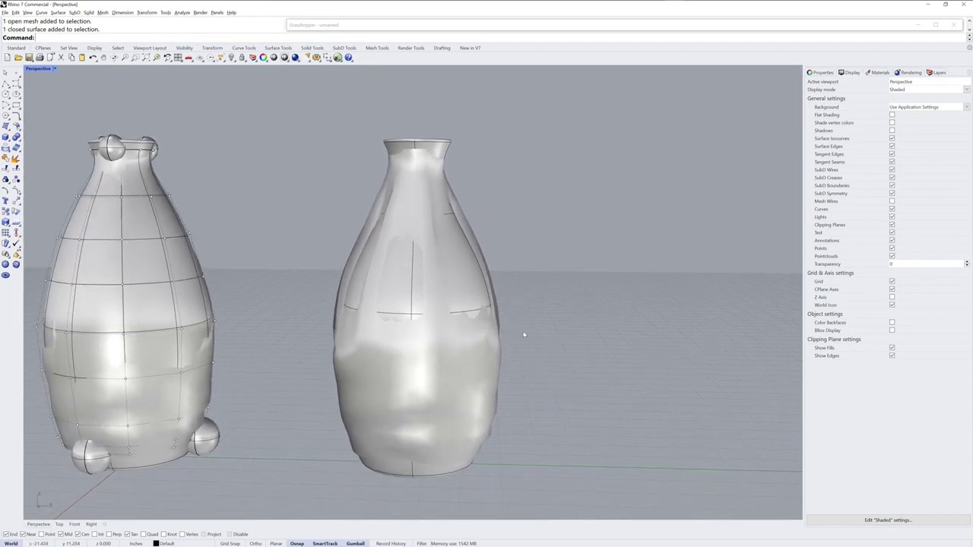
pyautogui.click(430, 206)
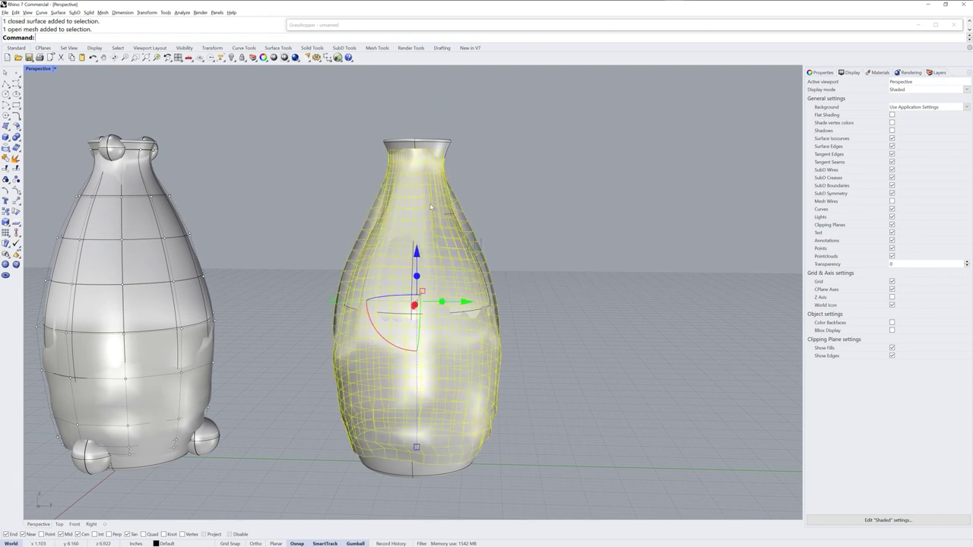
pyautogui.click(531, 230)
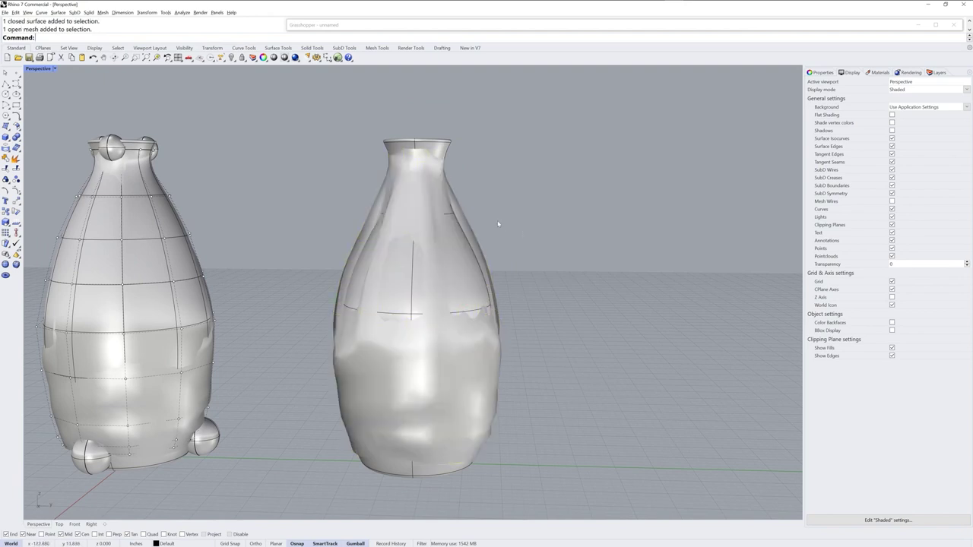
# - Split the closed inner bottle surface along U isocurves with Shrink set to Yes, just below the rim and just above the base
pyautogui.click(420, 148)
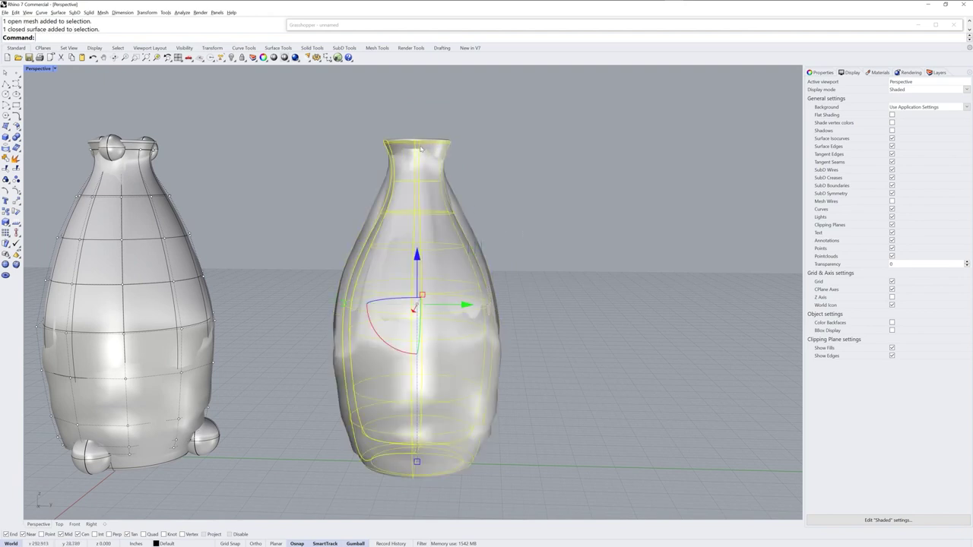
pyautogui.click(16, 168)
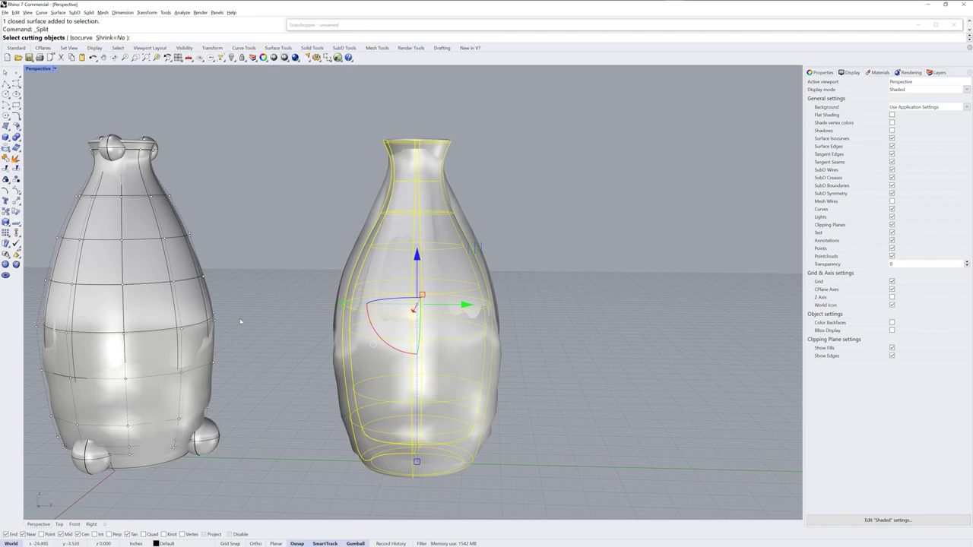
pyautogui.click(81, 38)
pyautogui.click(112, 37)
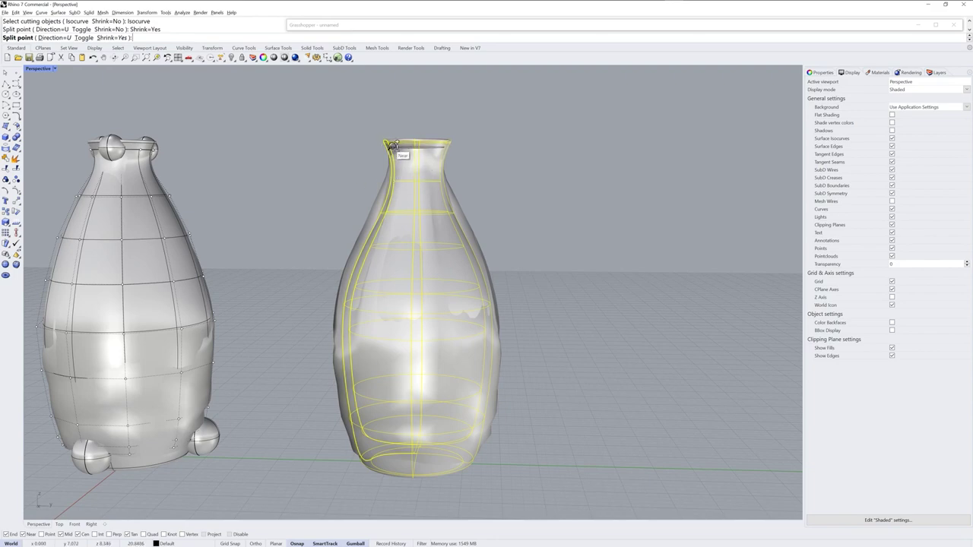
pyautogui.scroll(6, 394, 149)
pyautogui.click(343, 122)
pyautogui.scroll(-6, 370, 214)
pyautogui.scroll(-1, 369, 215)
pyautogui.scroll(8, 358, 281)
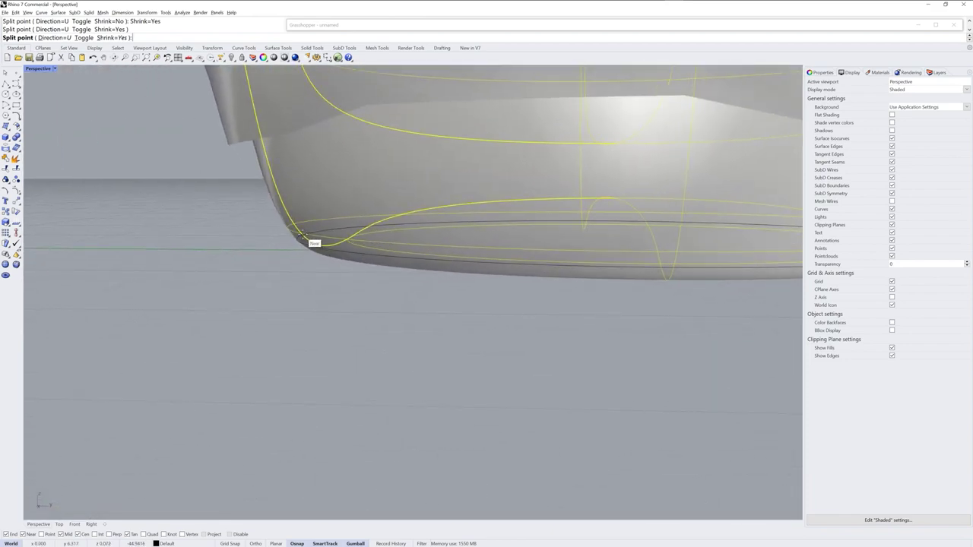
pyautogui.click(308, 230)
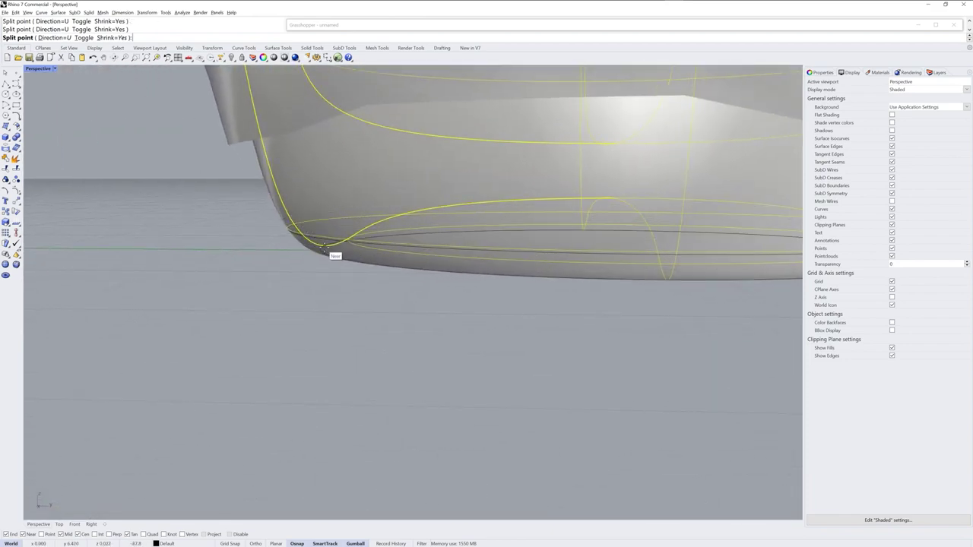
pyautogui.press('Return')
# - Delete the smooth outer wall piece between the rim and base splits
pyautogui.click(280, 197)
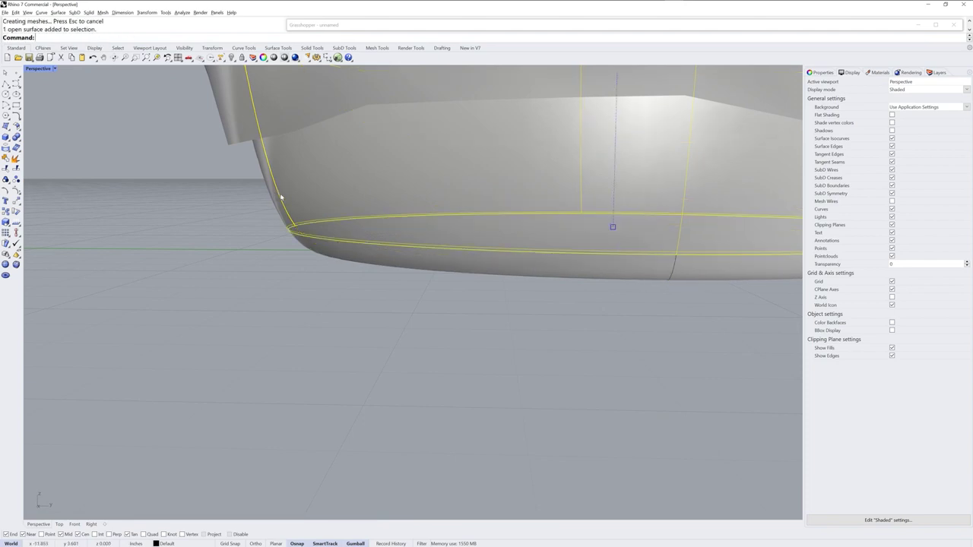
pyautogui.press('Delete')
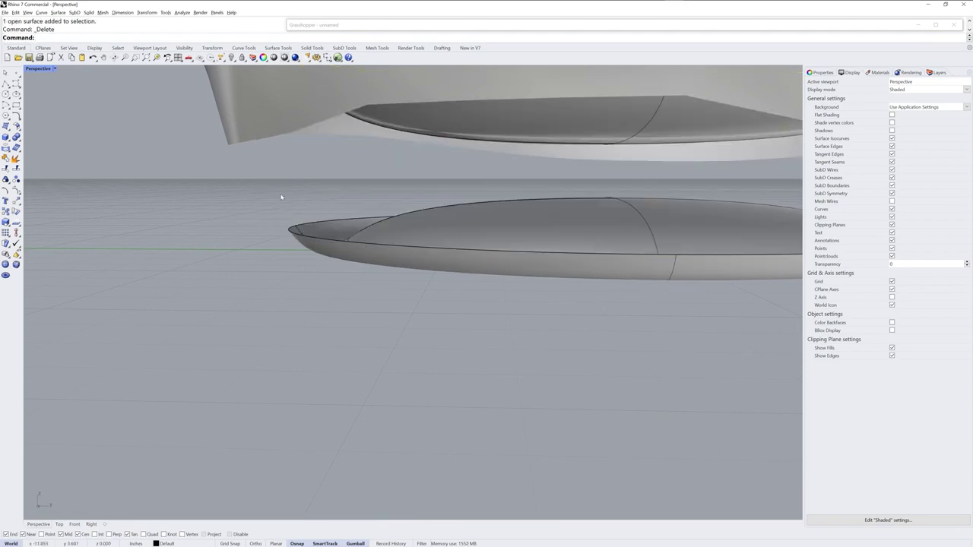
pyautogui.scroll(-14, 393, 270)
pyautogui.moveTo(432, 343); pyautogui.dragTo(505, 275, button='right')
# - Turn on the Mesh Wires display for the Shaded viewport to show the deformed mesh's quads
pyautogui.click(426, 270)
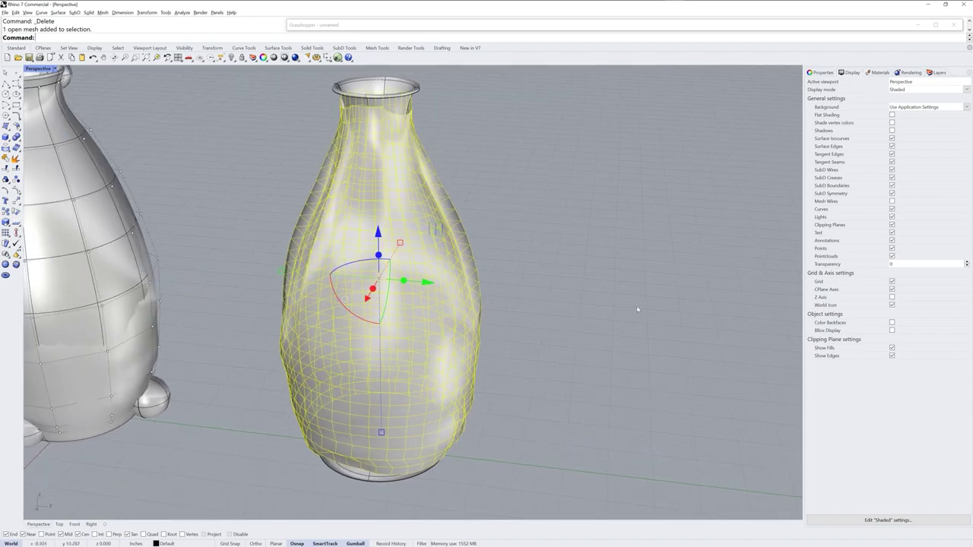
pyautogui.click(893, 202)
pyautogui.click(578, 341)
pyautogui.moveTo(578, 340); pyautogui.dragTo(528, 330, button='right')
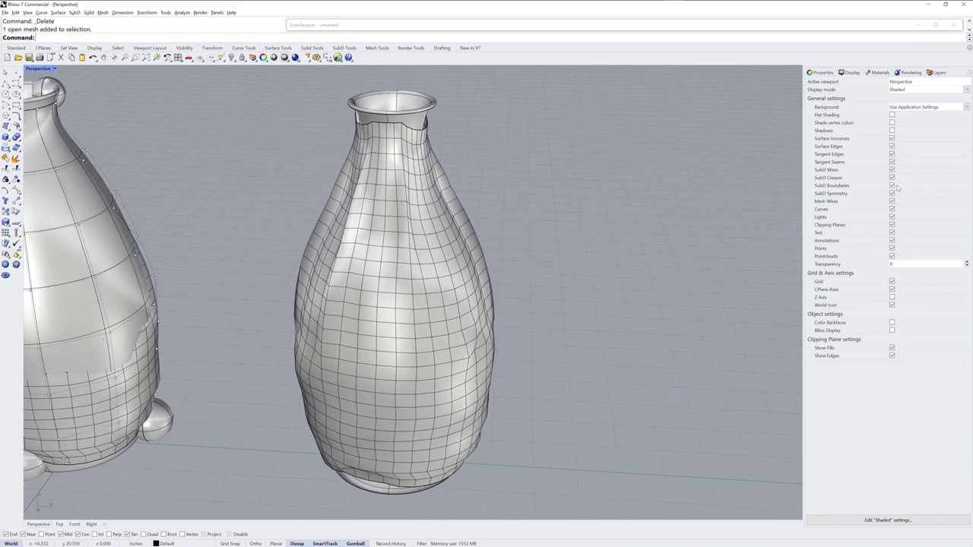
# - Convert the deformed bottle mesh to a SubD, using the mesh as control points and deleting the input
pyautogui.click(467, 212)
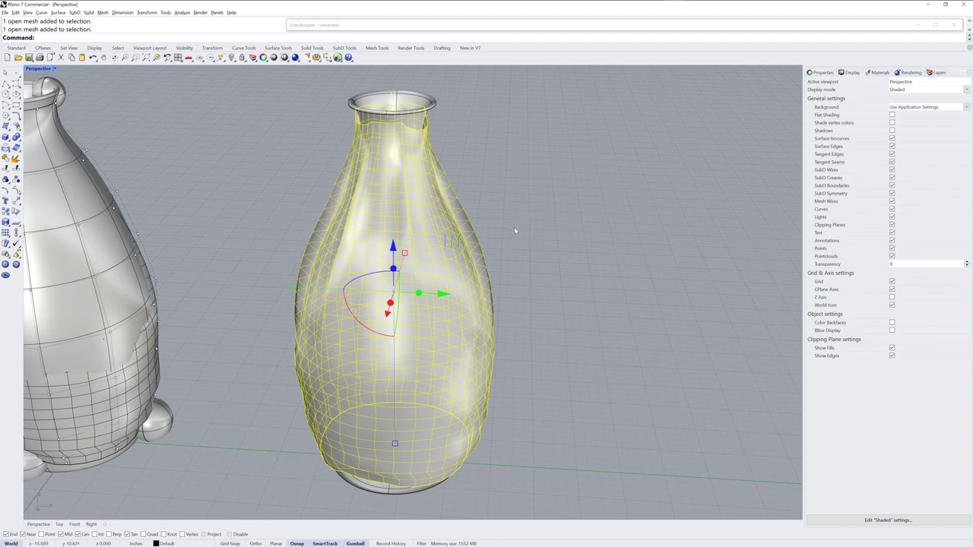
pyautogui.click(344, 47)
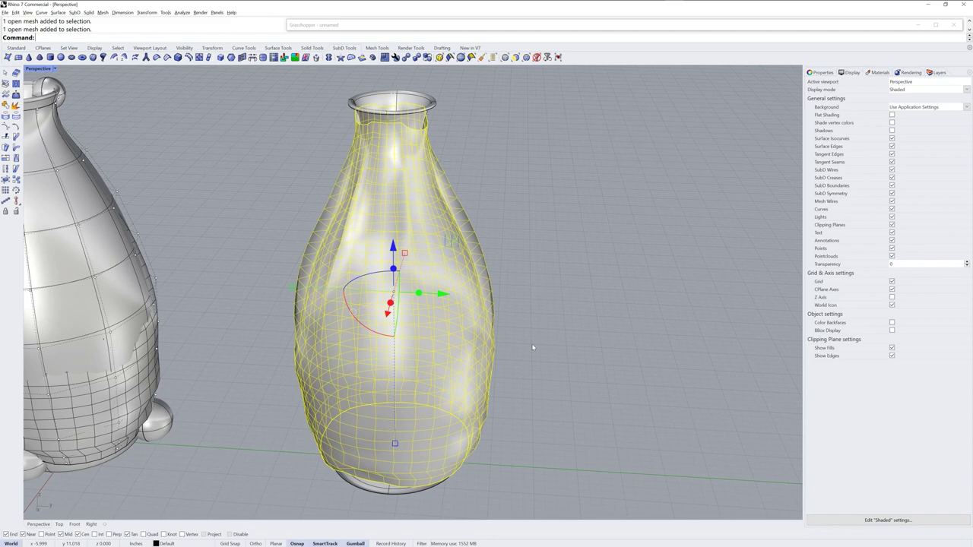
pyautogui.click(416, 58)
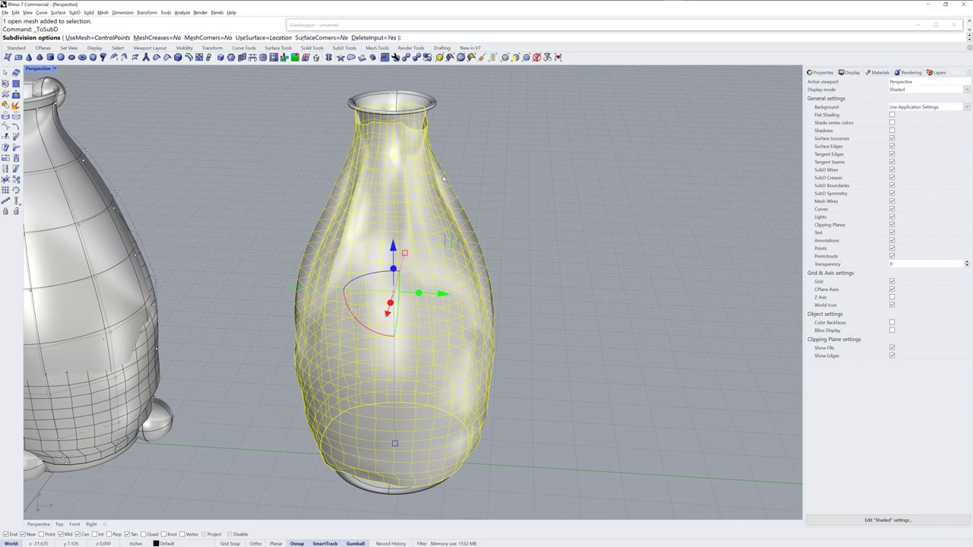
pyautogui.press('Return')
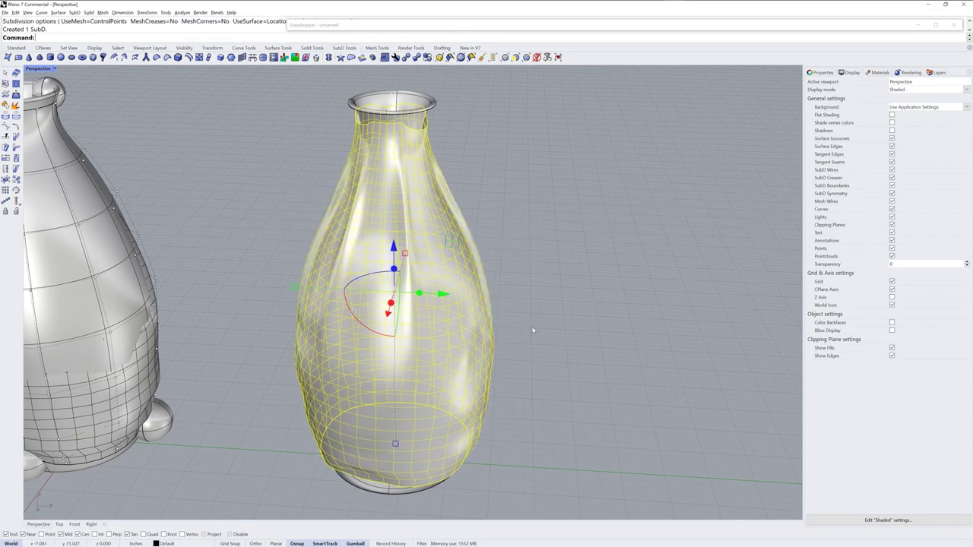
pyautogui.click(551, 343)
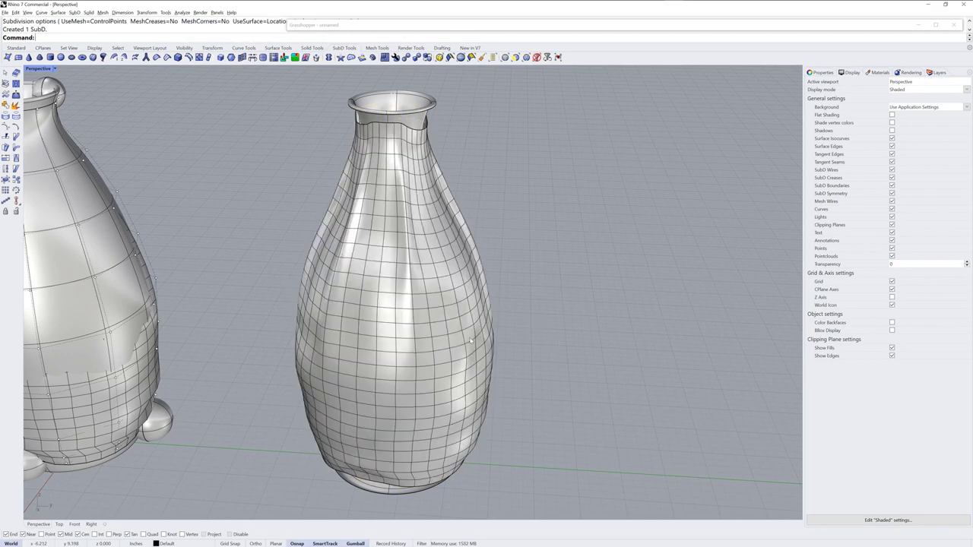
# - Examine the smoothed SubD body from several angles, checking its open edges against the rim and base surfaces
pyautogui.moveTo(502, 332); pyautogui.dragTo(463, 315, button='right')
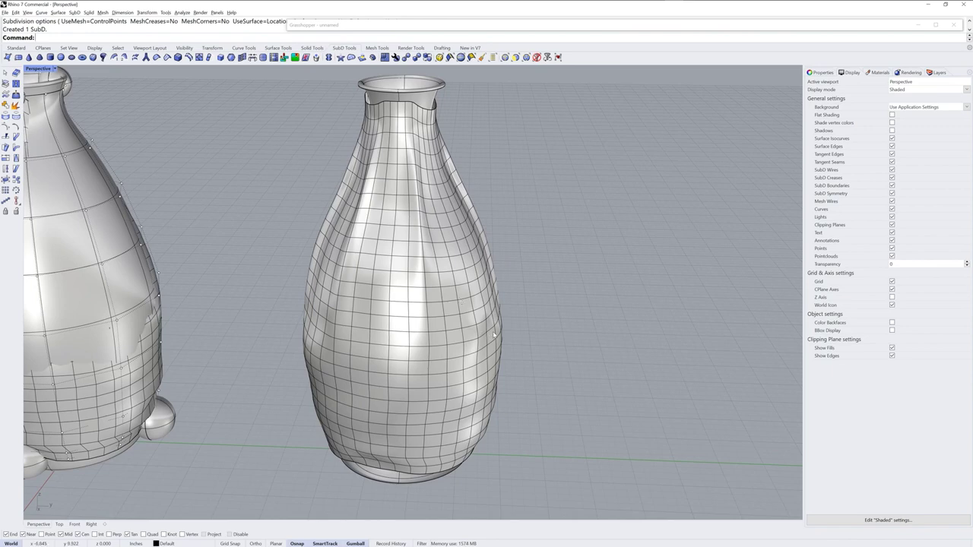
pyautogui.click(494, 334)
pyautogui.moveTo(532, 320); pyautogui.dragTo(494, 304, button='right')
pyautogui.click(525, 288)
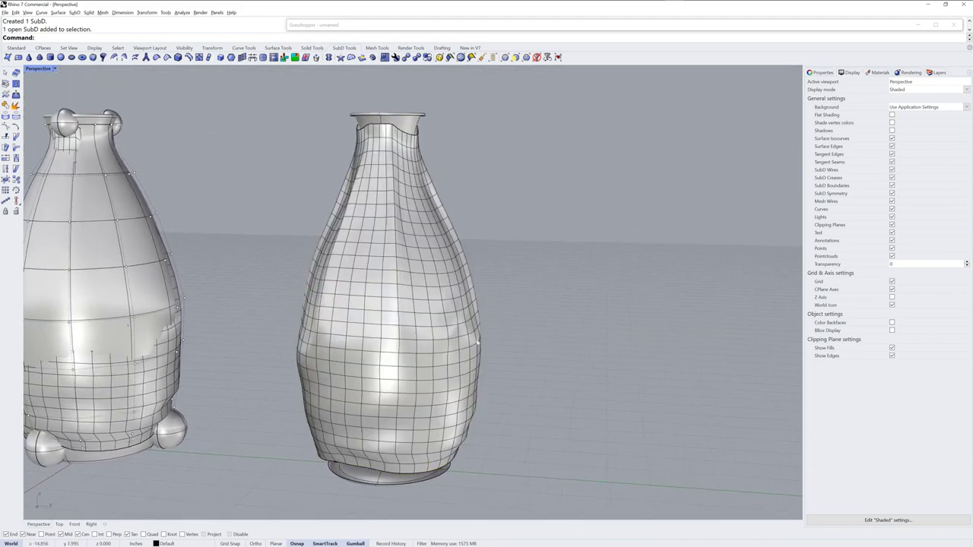
pyautogui.moveTo(481, 342); pyautogui.dragTo(507, 335, button='right')
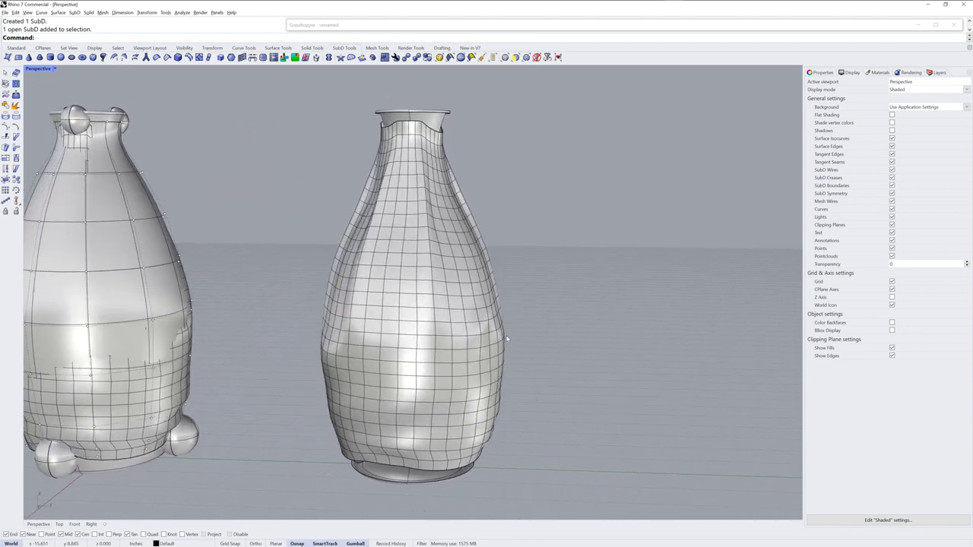
pyautogui.click(492, 326)
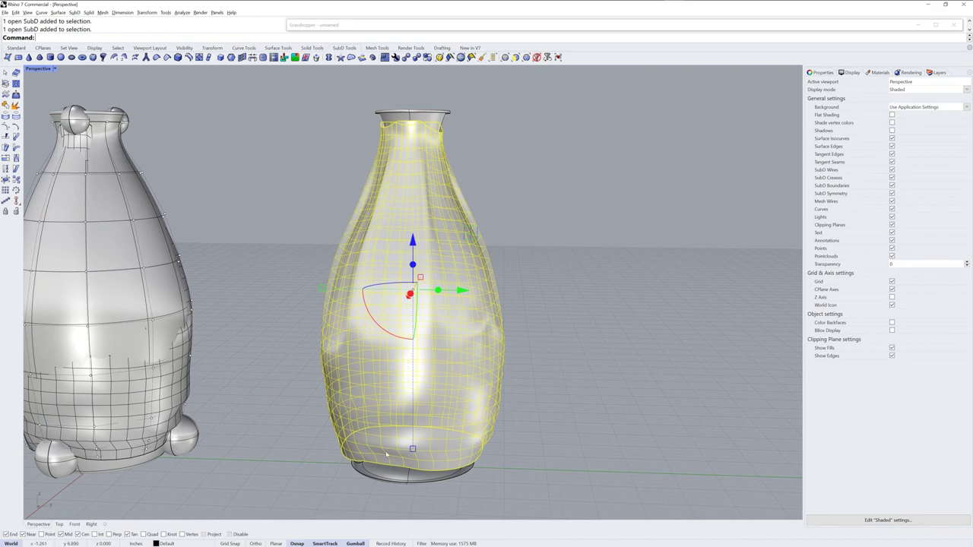
pyautogui.click(510, 403)
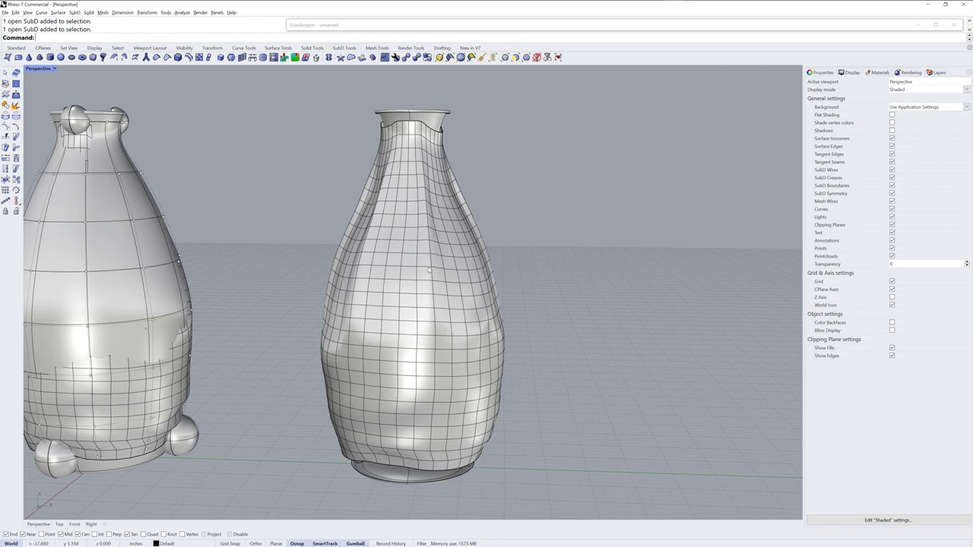
# - Convert the SubD bottle body to NURBS, deleting the input object
pyautogui.click(467, 256)
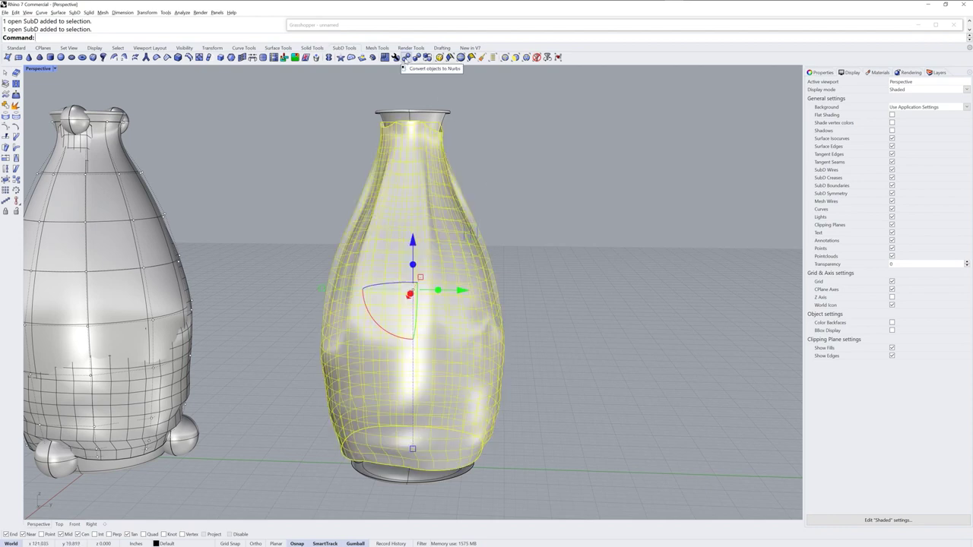
pyautogui.click(404, 59)
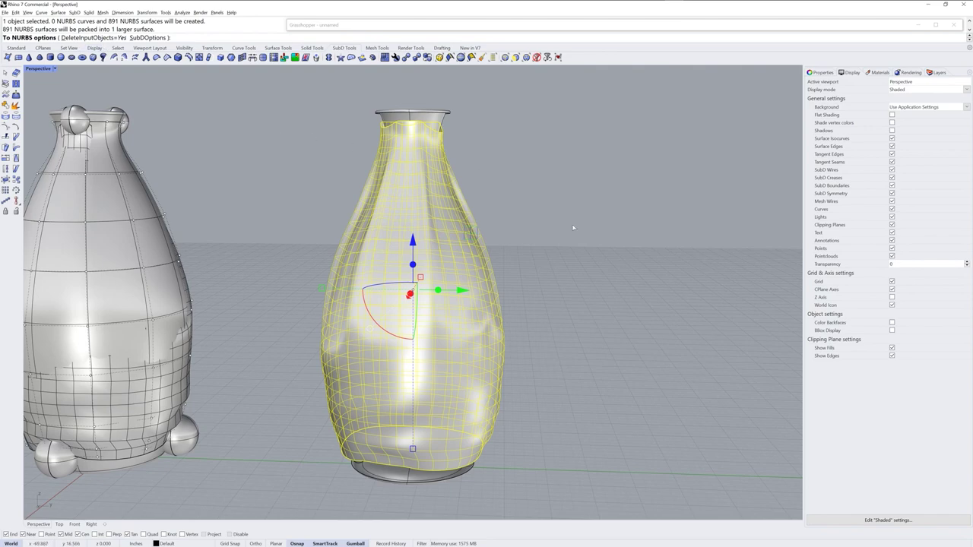
pyautogui.press('Return')
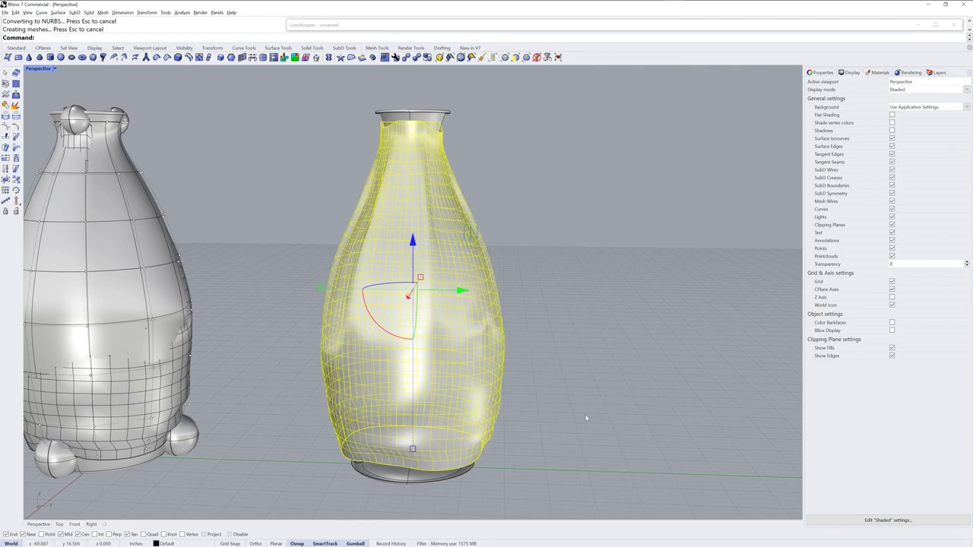
pyautogui.click(583, 408)
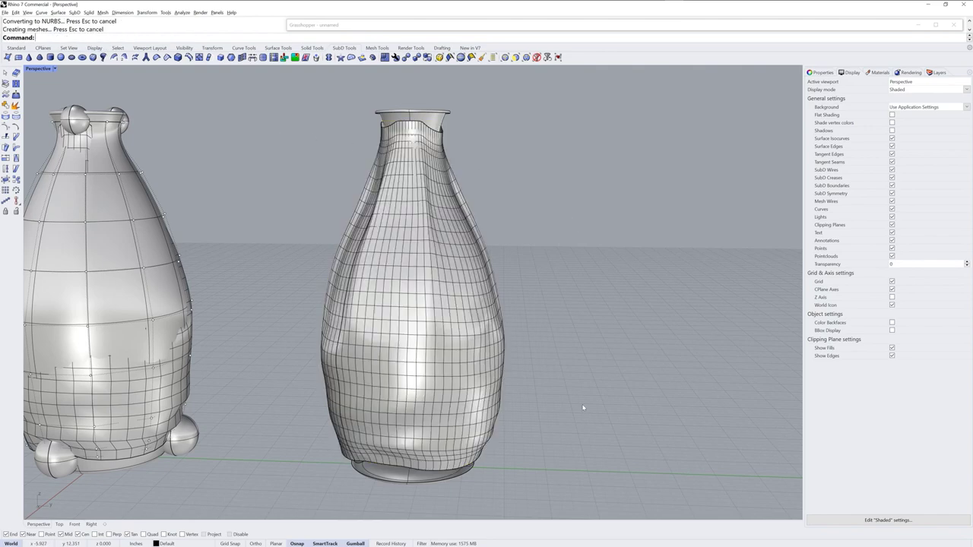
# - Turn off the Surface Isocurves display and bring the gap between the NURBS body and the rim into close view
pyautogui.click(892, 138)
pyautogui.click(485, 318)
pyautogui.moveTo(545, 315); pyautogui.dragTo(540, 333, button='right')
pyautogui.click(565, 337)
pyautogui.scroll(-5, 359, 118)
pyautogui.scroll(10, 365, 122)
pyautogui.scroll(-2, 378, 135)
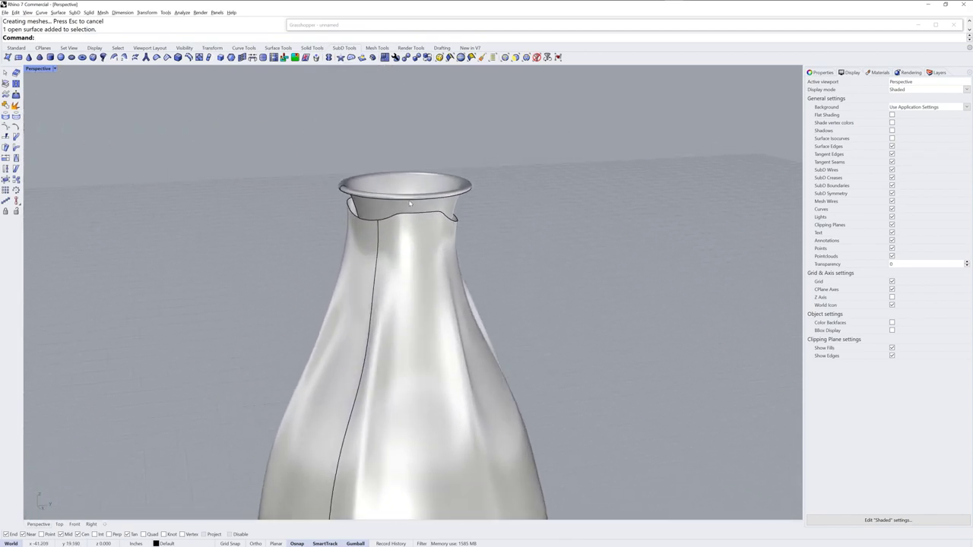
pyautogui.scroll(2, 410, 203)
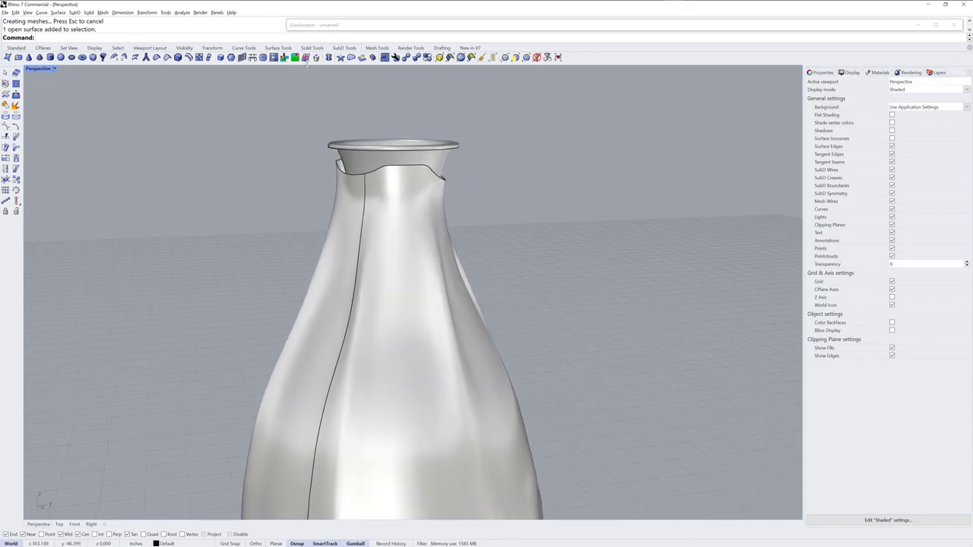
# - Blend the body's upper edge to the rim surface's edge with curvature continuity on both sides and bulge values of 1.0
pyautogui.click(278, 47)
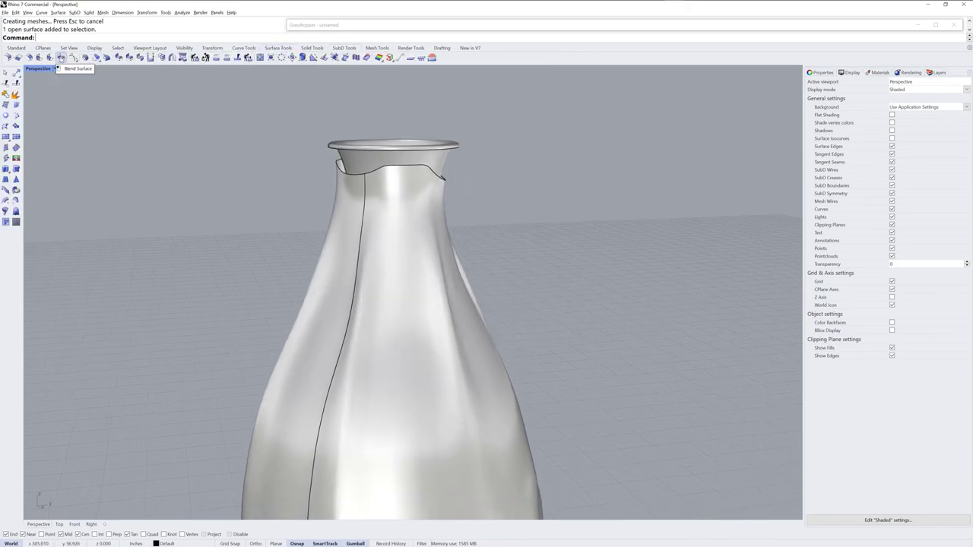
pyautogui.click(60, 58)
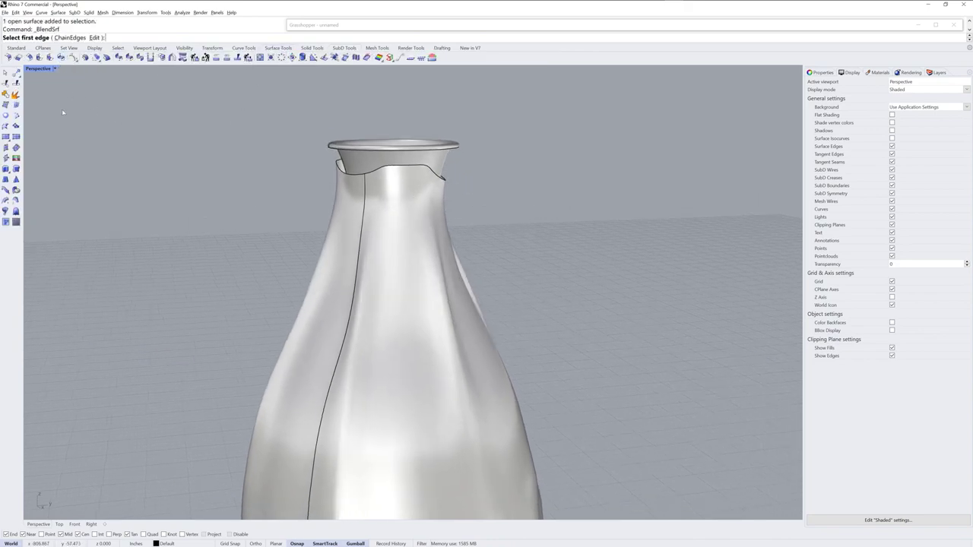
pyautogui.click(380, 172)
pyautogui.click(376, 154)
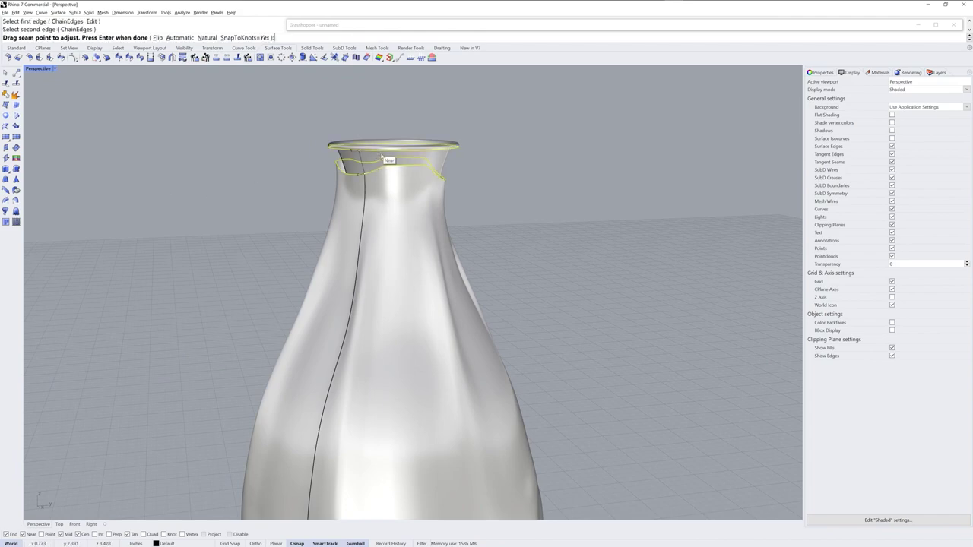
pyautogui.press('Return')
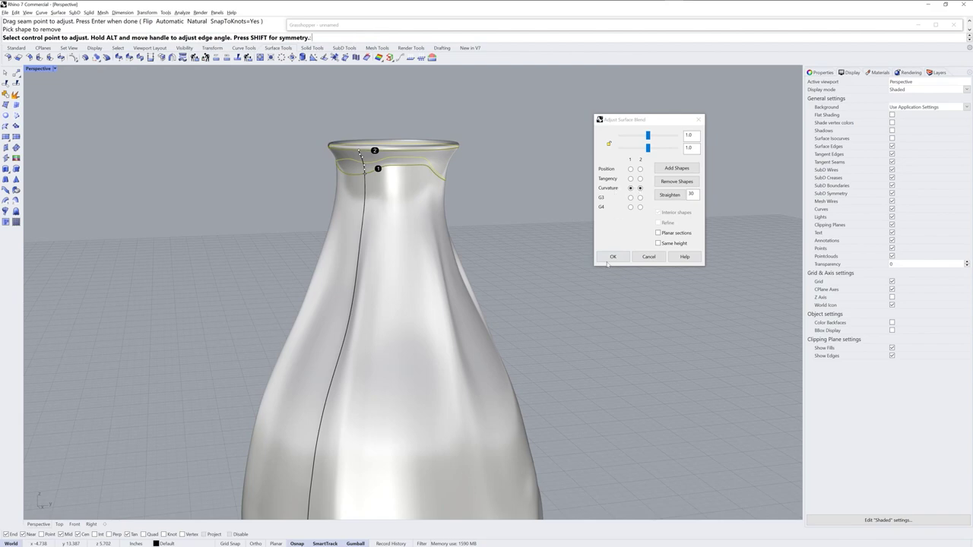
pyautogui.click(612, 256)
pyautogui.scroll(-8, 567, 312)
pyautogui.keyDown('shift'); pyautogui.moveTo(560, 343); pyautogui.dragTo(484, 261, button='right'); pyautogui.keyUp('shift')
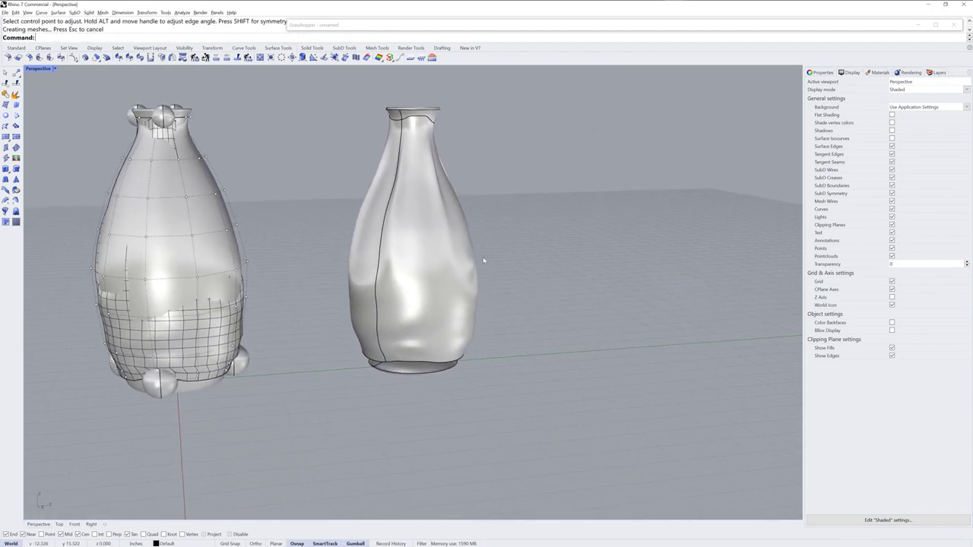
# - Blend the body's lower edge to the base surface's edge with curvature continuity on both sides and bulge values of 1.0
pyautogui.scroll(6, 414, 358)
pyautogui.press('Return')
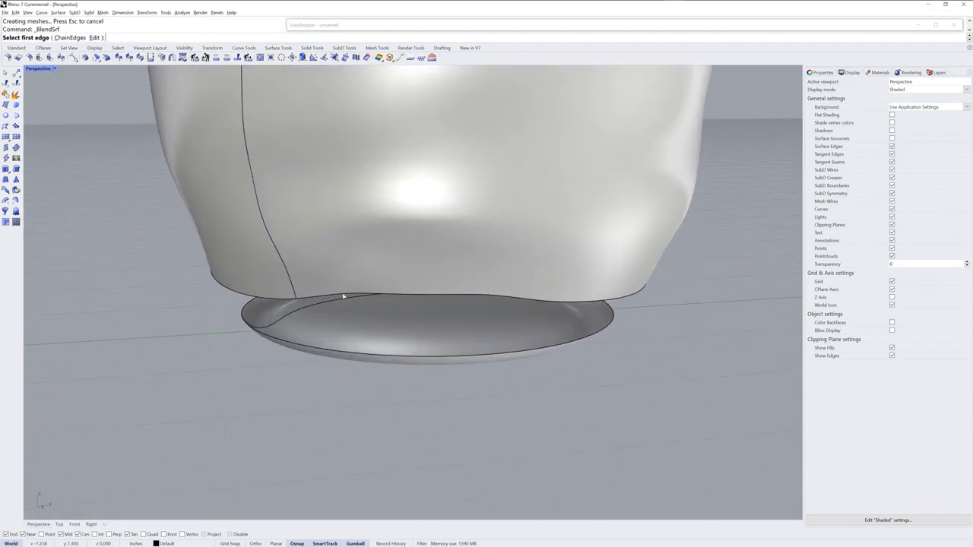
pyautogui.click(342, 295)
pyautogui.click(342, 353)
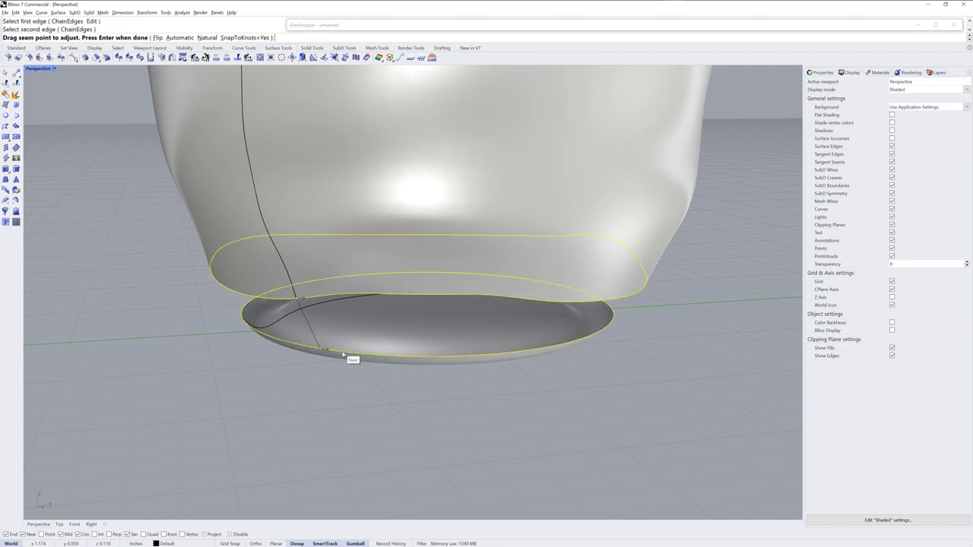
pyautogui.press('Return')
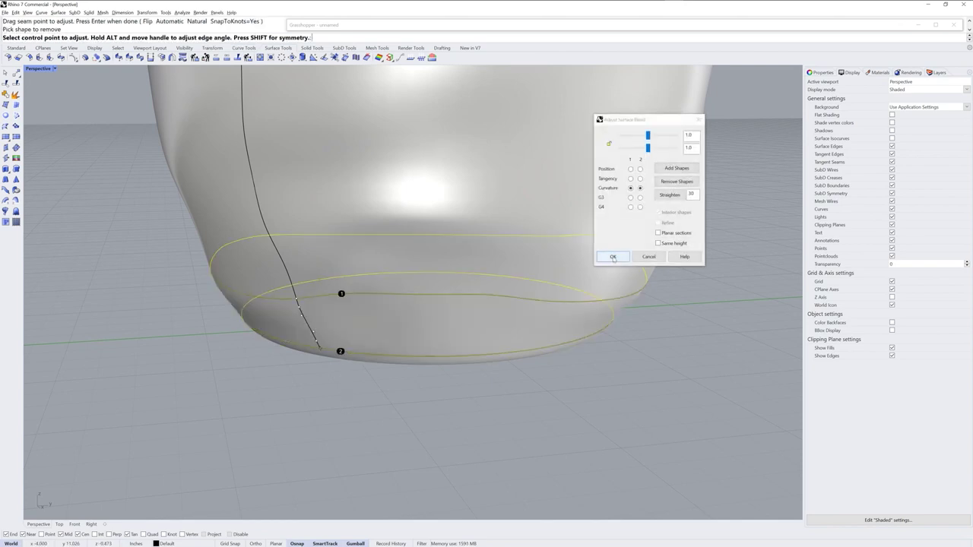
pyautogui.click(612, 256)
# - Join the bottle's body, rim, base and both blend surfaces into one polysurface
pyautogui.scroll(-5, 515, 382)
pyautogui.moveTo(577, 389); pyautogui.dragTo(491, 110)
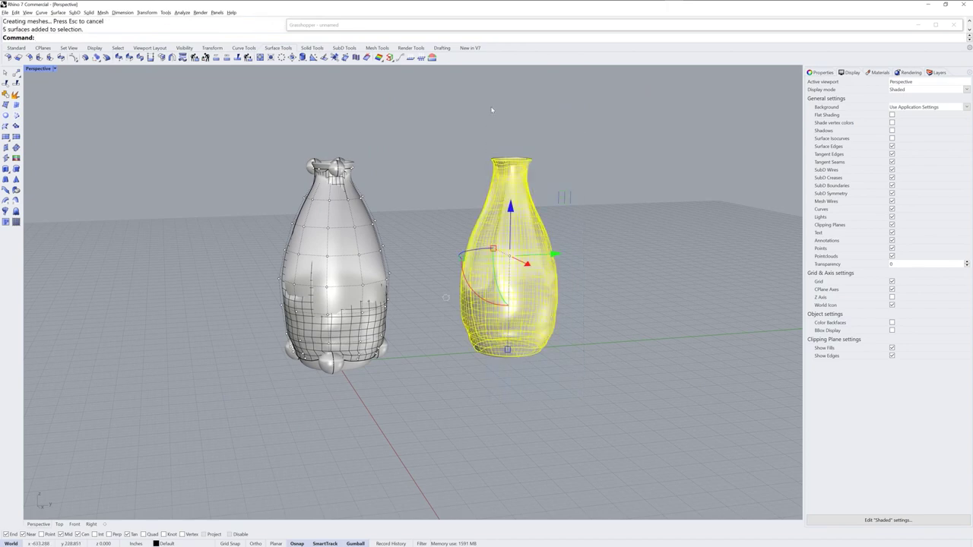
pyautogui.write('oin')
pyautogui.press('Return')
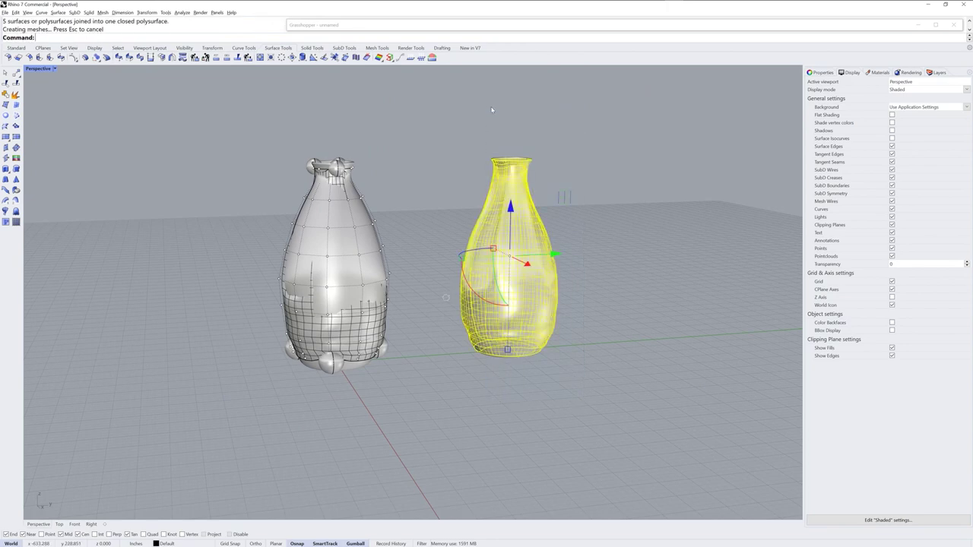
# - Deselect the joined bottle and turn off the Surface Edges display for the shaded view
pyautogui.click(599, 332)
pyautogui.scroll(5, 557, 242)
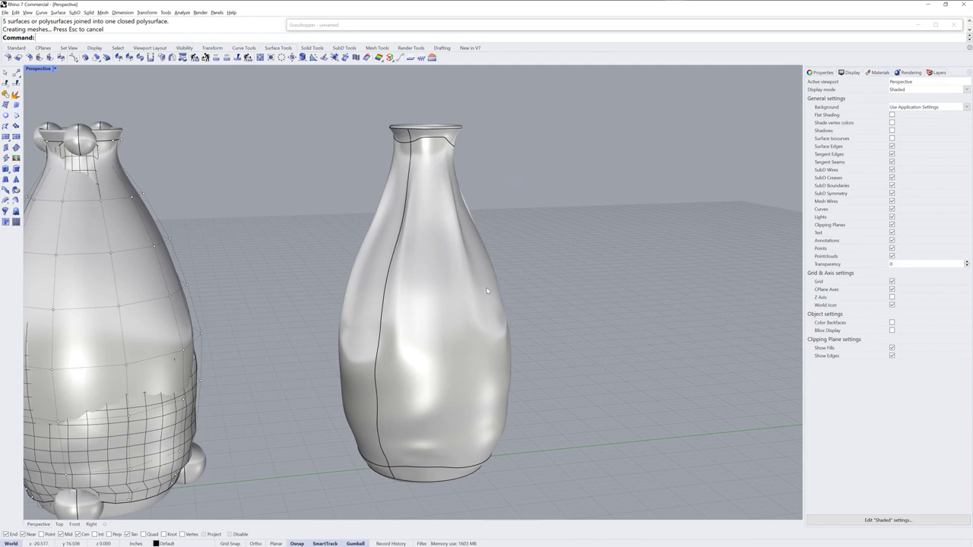
pyautogui.click(892, 145)
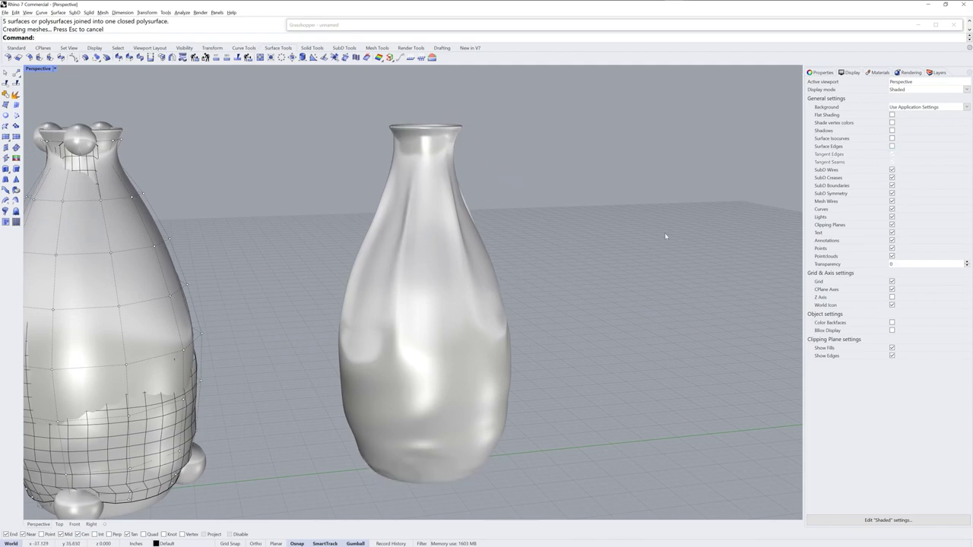
# - Examine the joined bottle from several angles, checking the deformed body and its transitions into the rim and base
pyautogui.click(479, 324)
pyautogui.moveTo(478, 324); pyautogui.dragTo(395, 345, button='right')
pyautogui.click(550, 328)
pyautogui.moveTo(549, 325); pyautogui.dragTo(493, 326, button='right')
pyautogui.click(414, 339)
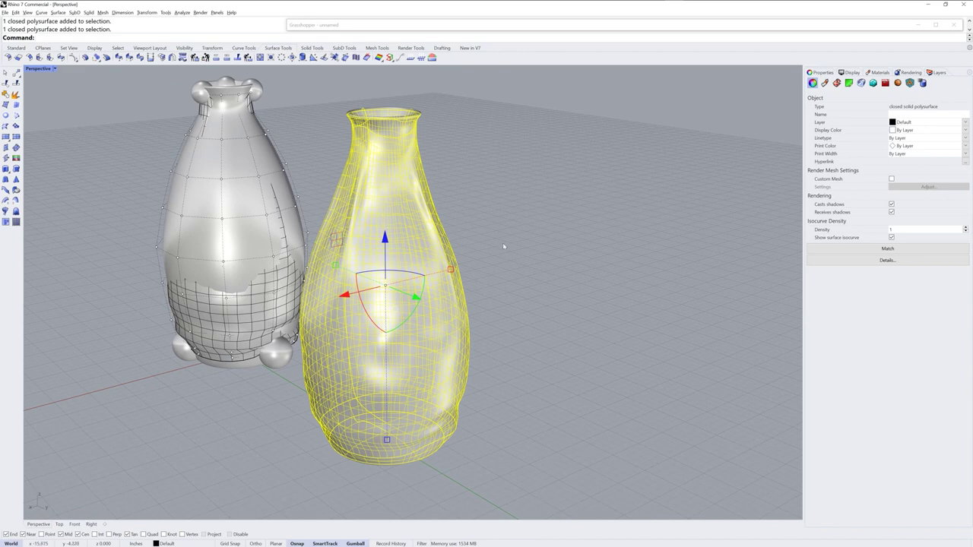
pyautogui.click(851, 72)
pyautogui.click(504, 289)
pyautogui.moveTo(504, 289); pyautogui.dragTo(465, 339, button='right')
pyautogui.scroll(2, 456, 316)
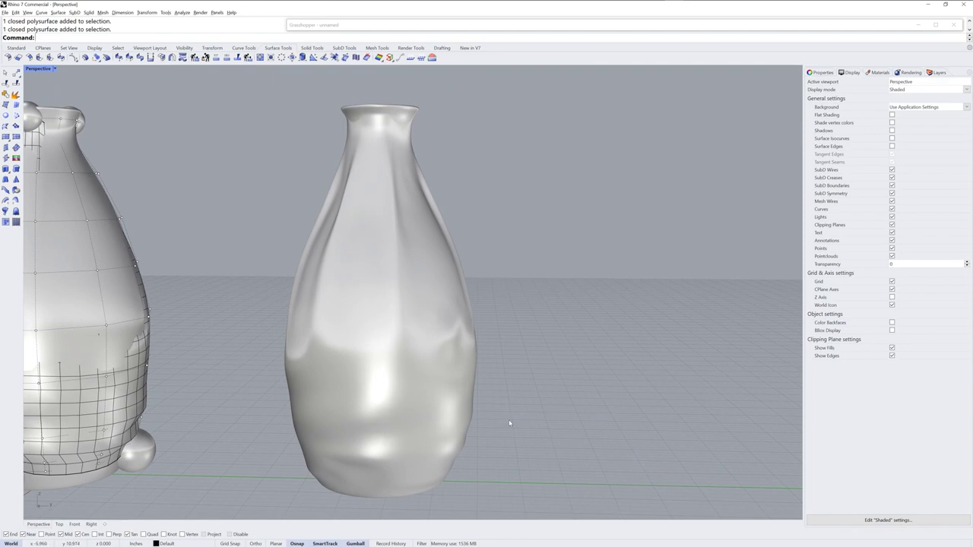
# - Switch to the Grasshopper definition, review the full Kangaroo component network and clear the component selection
pyautogui.click(495, 31)
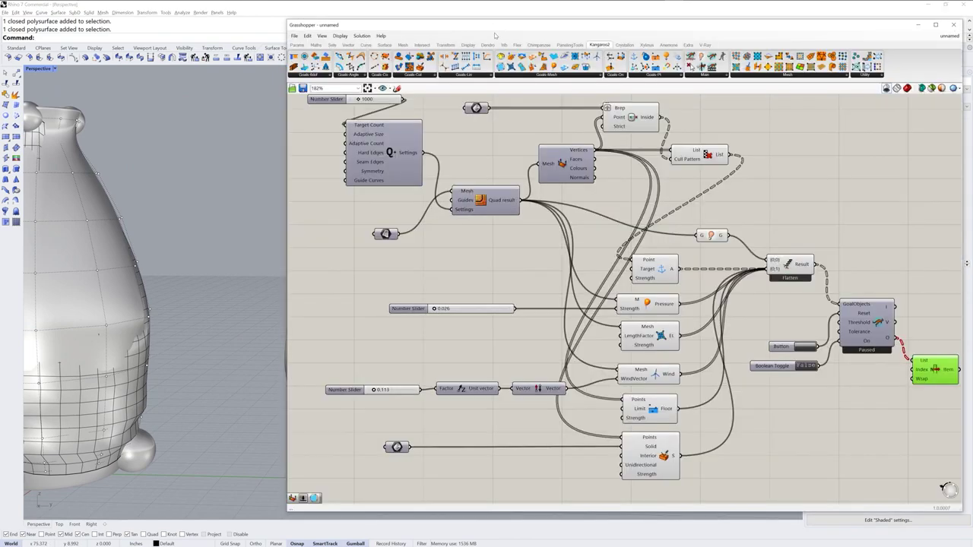
pyautogui.scroll(-1, 529, 310)
pyautogui.scroll(-1, 505, 311)
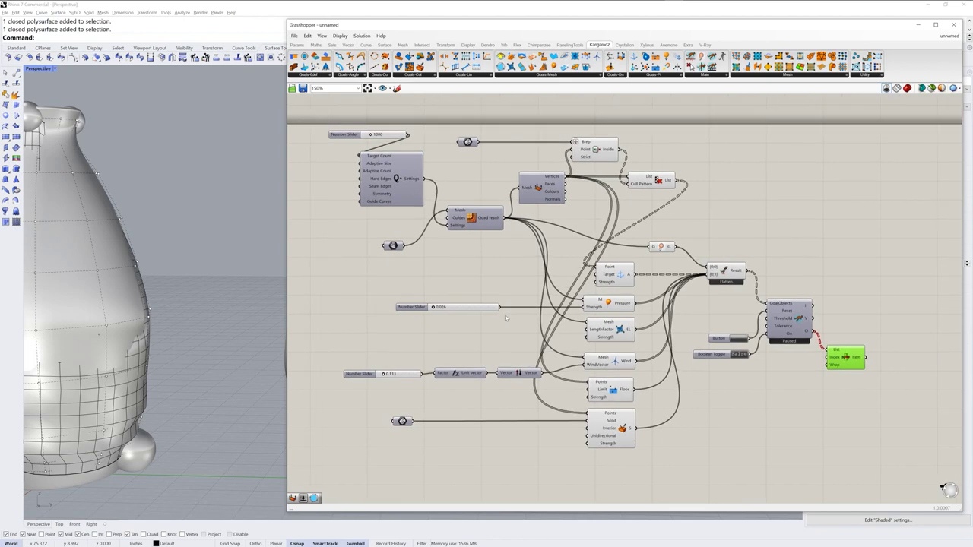
pyautogui.scroll(1, 506, 312)
pyautogui.scroll(1, 506, 311)
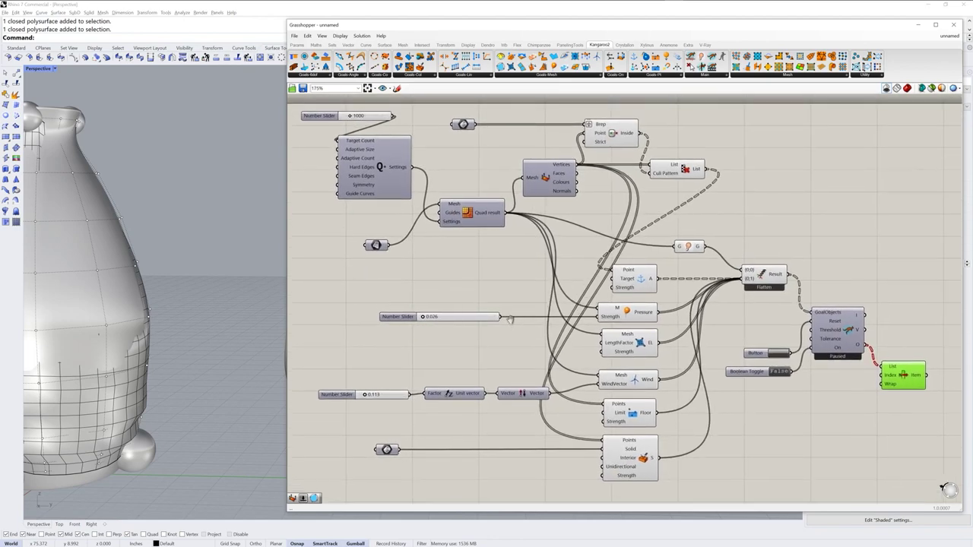
pyautogui.click(807, 435)
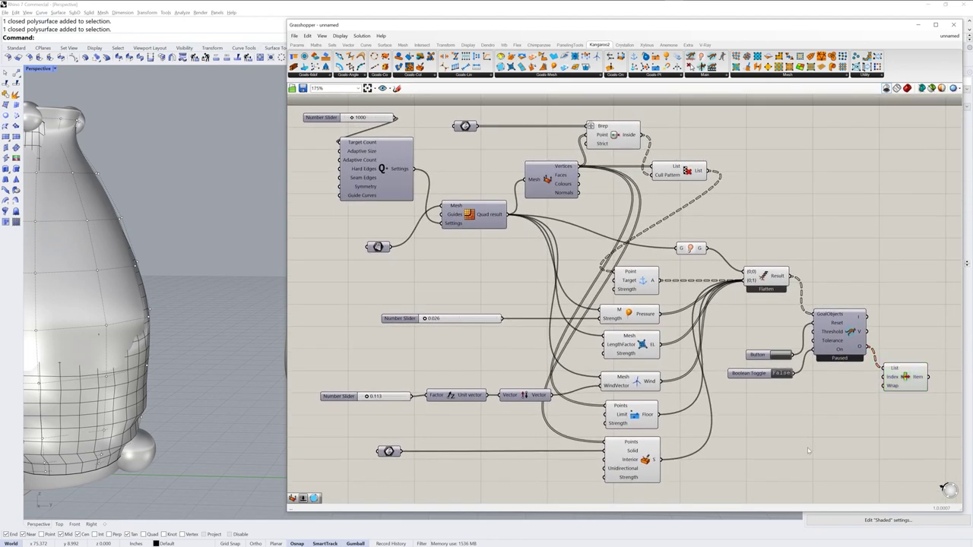